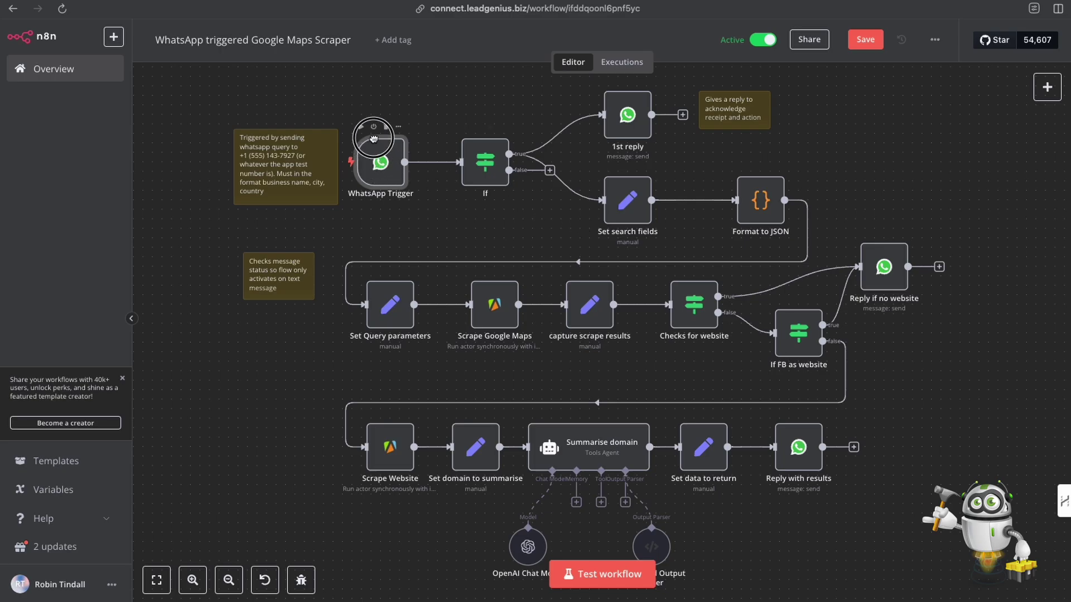
pyautogui.click(374, 165)
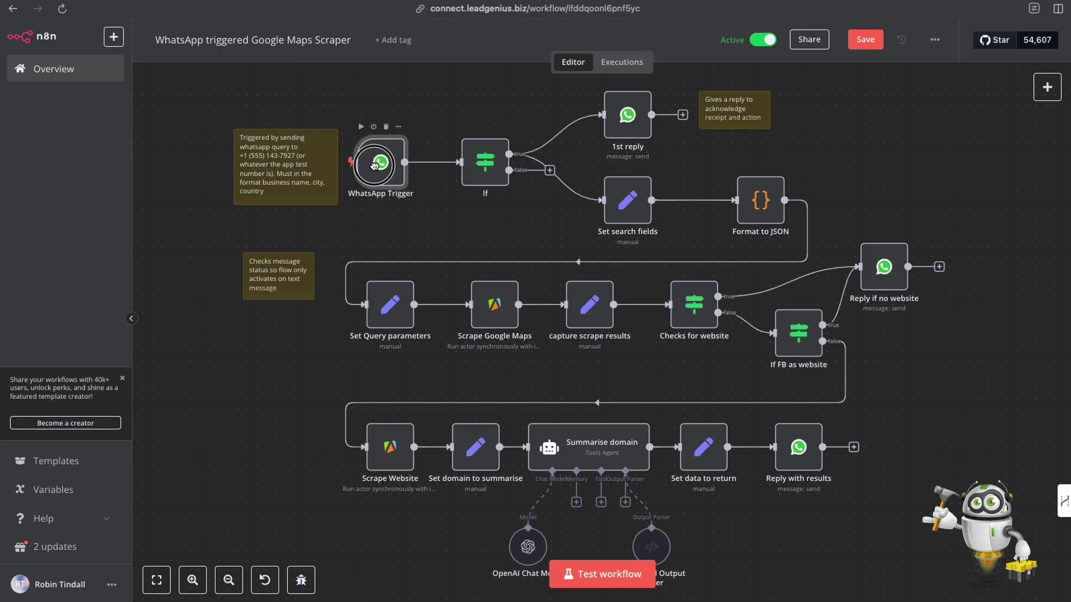
pyautogui.click(804, 451)
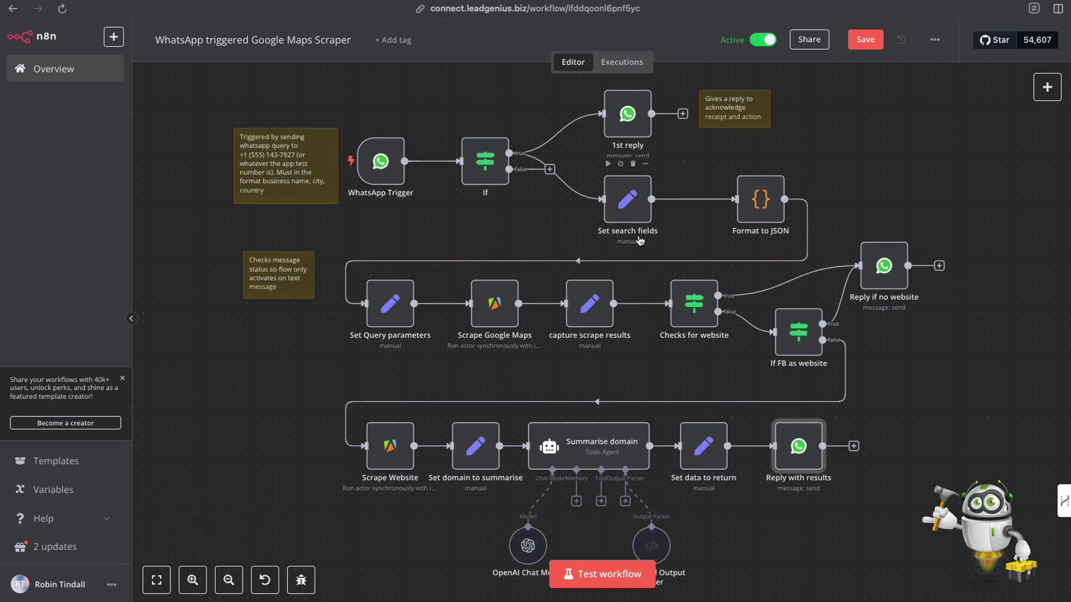
pyautogui.scroll(-1, 640, 241)
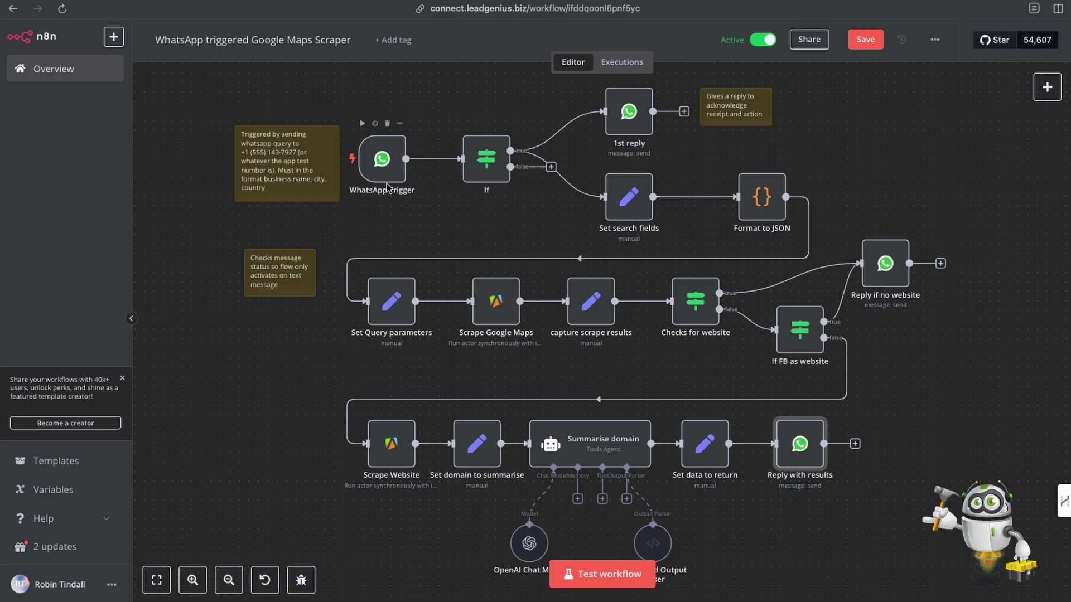
pyautogui.scroll(1, 385, 170)
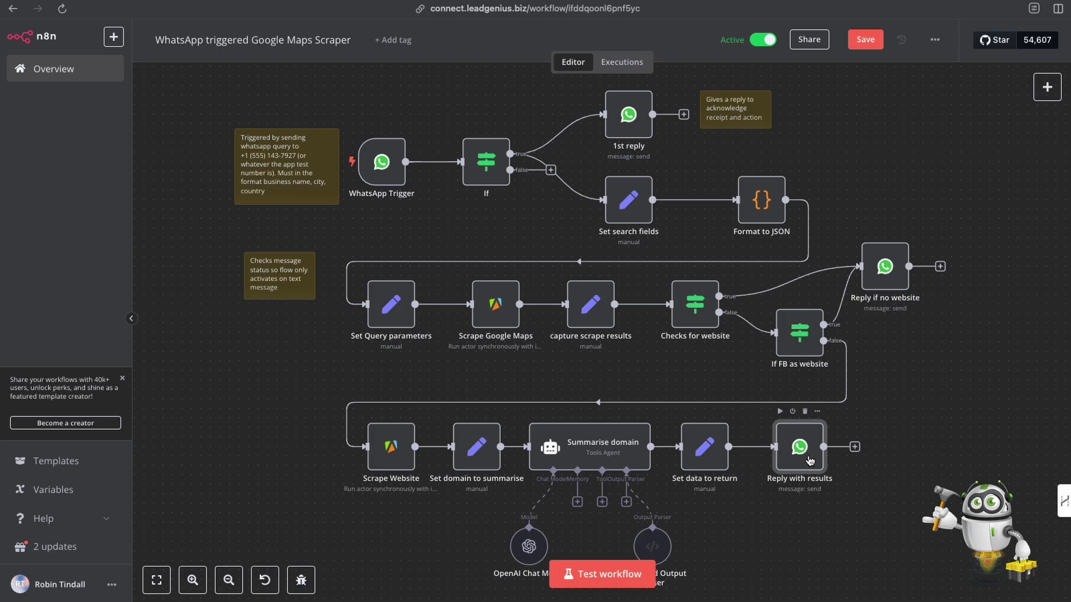
pyautogui.hscroll(1, 810, 460)
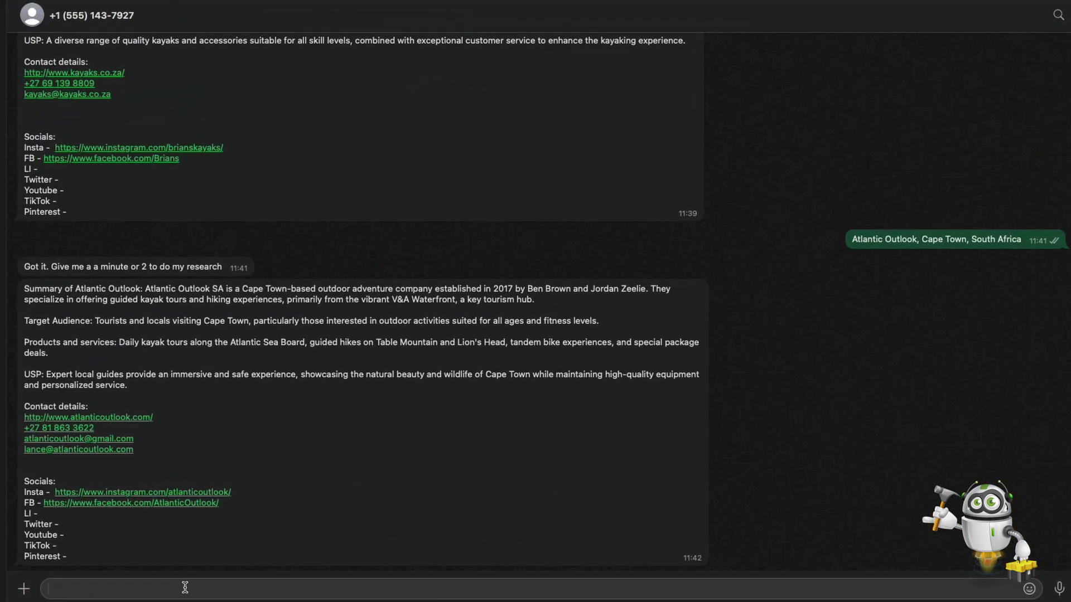
# Step: Switch to the WhatsApp chat and send the business query "barberchop, cape town, south africa"
pyautogui.write('barberchop')
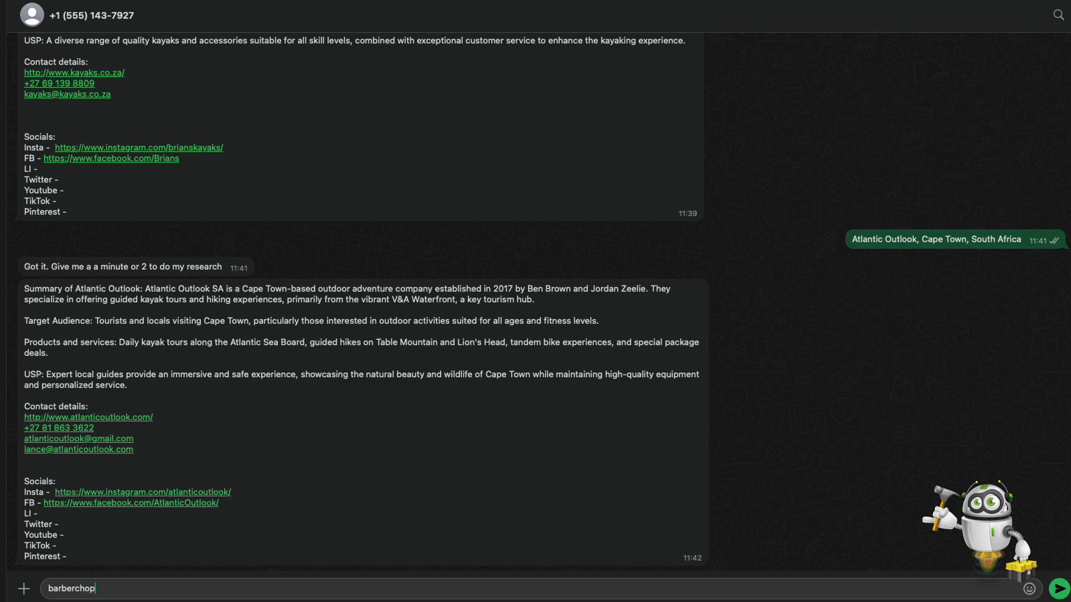
pyautogui.write(', cape town, south africa')
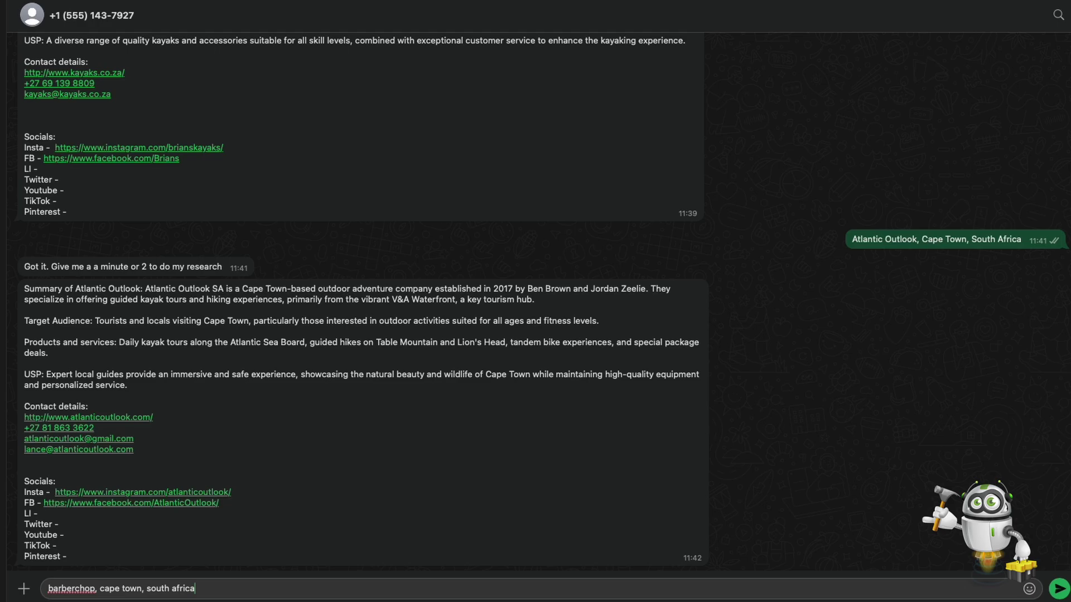
pyautogui.press('Return')
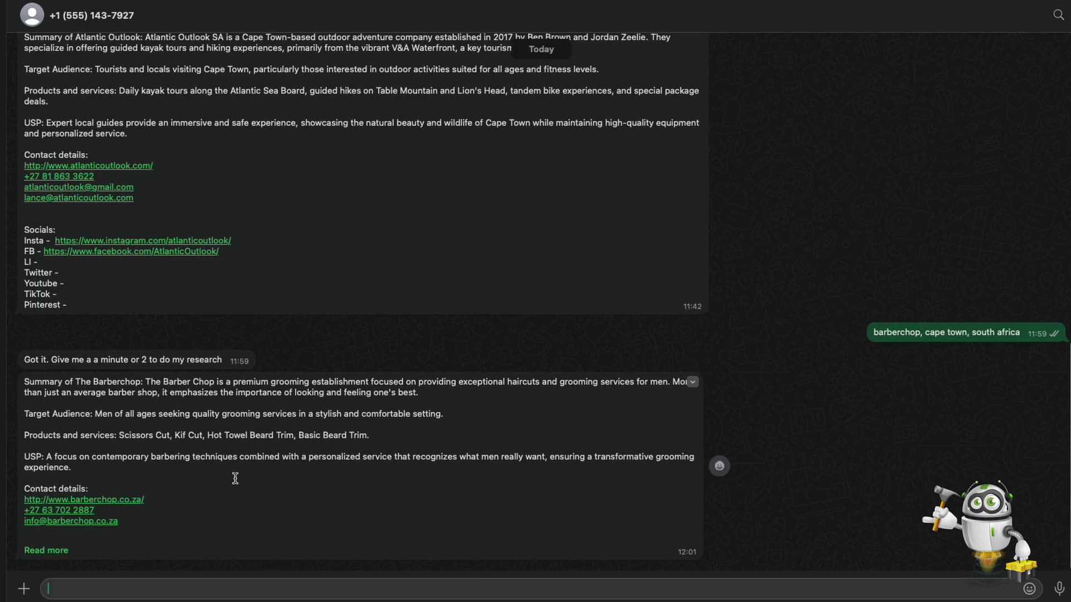
# Step: Expand the full reply about The Barberchop and read its summary, contact details and social links
pyautogui.click(56, 556)
pyautogui.scroll(-2, 227, 513)
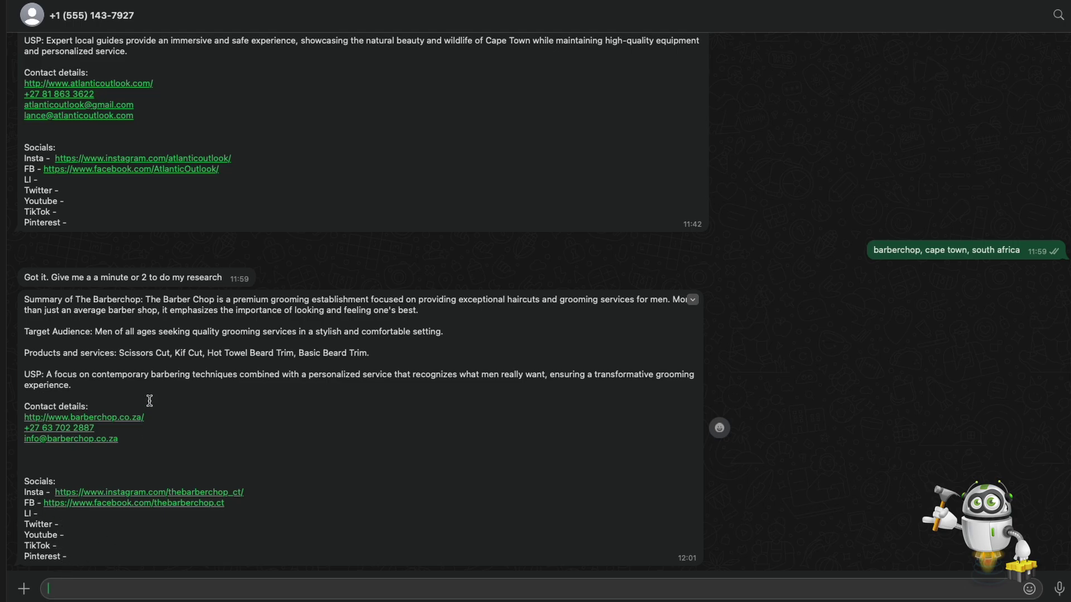
pyautogui.scroll(1, 149, 399)
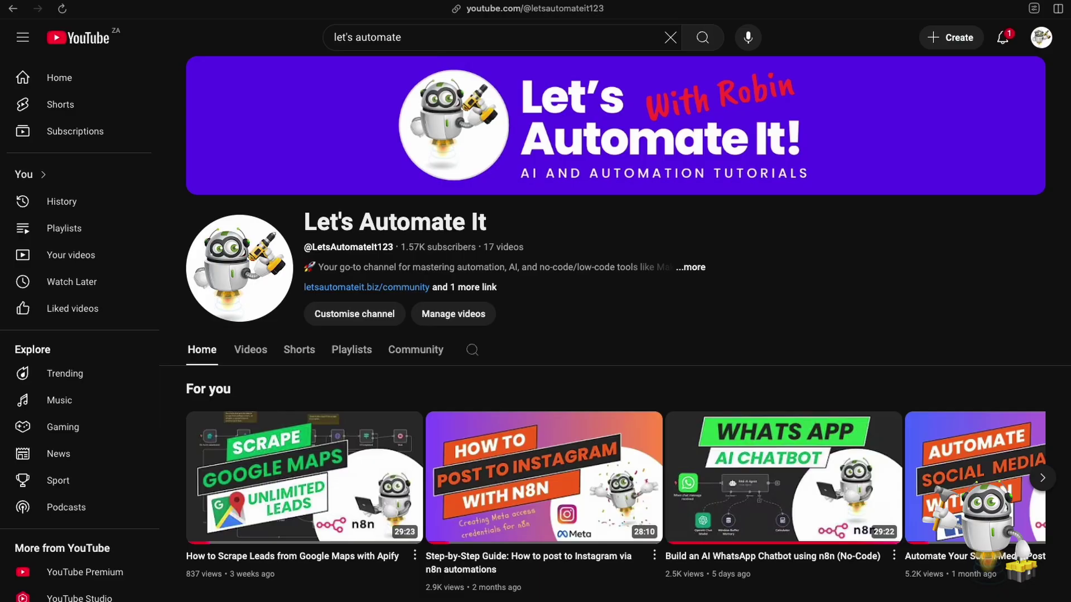
# Step: Switch to the Let's Automate It YouTube channel and look through its videos, playlists and shorts
pyautogui.scroll(-12, 600, 218)
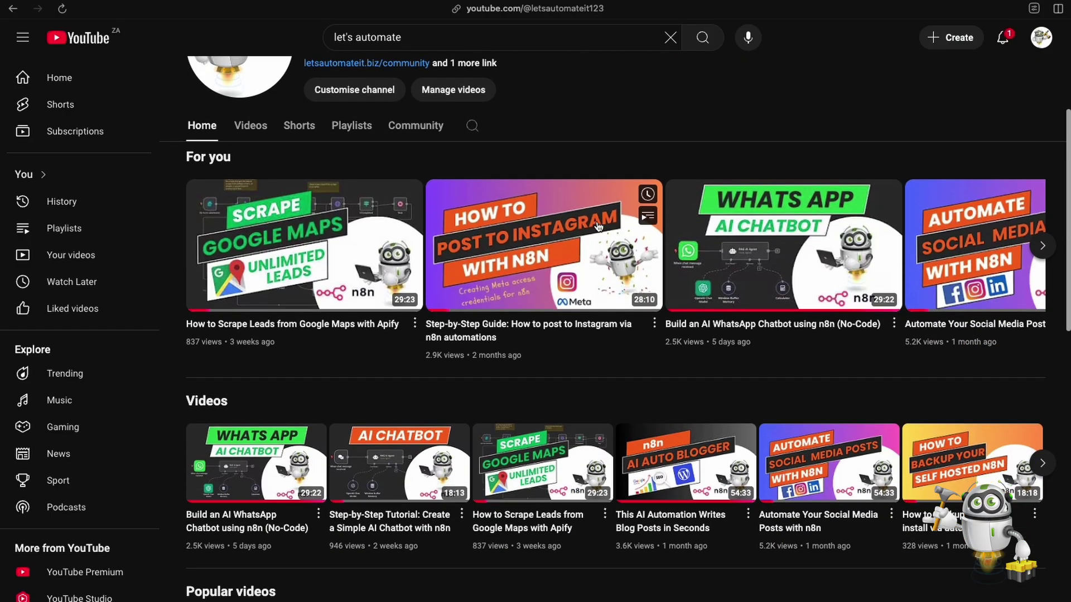
pyautogui.scroll(-4, 671, 332)
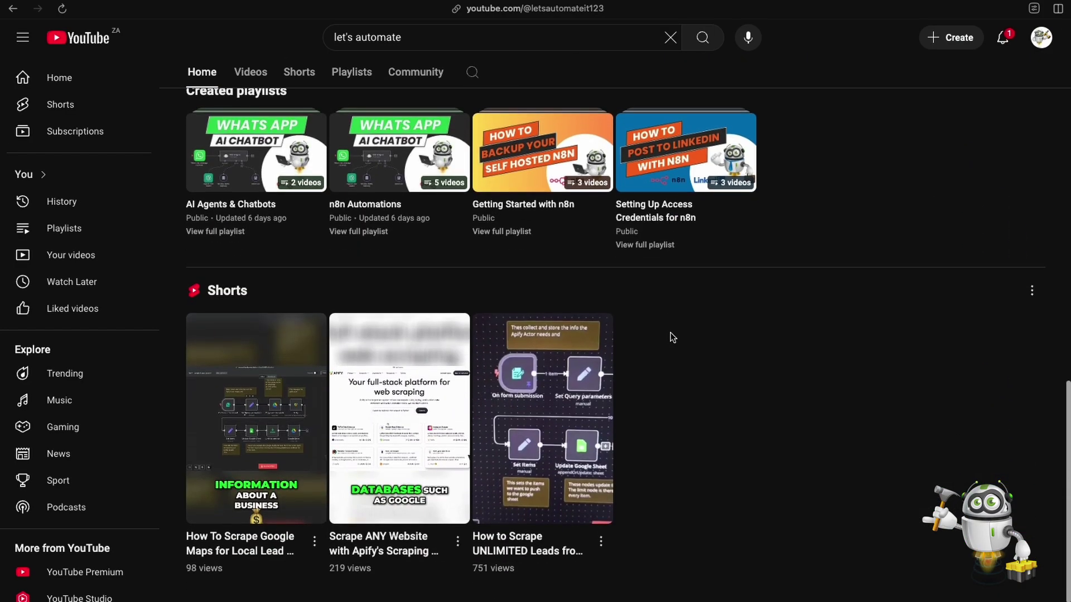
pyautogui.scroll(5, 671, 332)
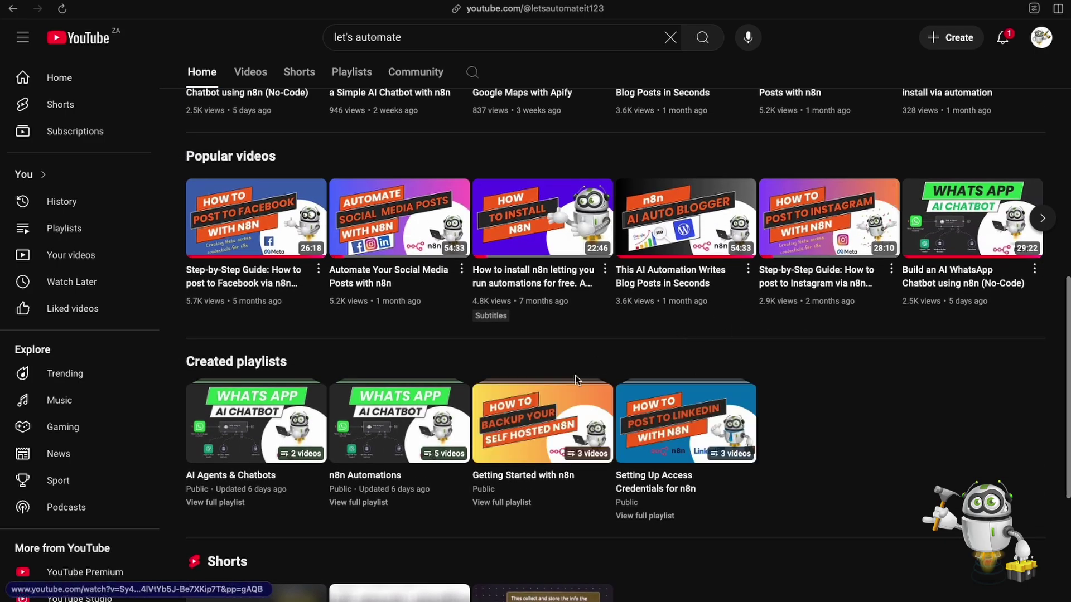
pyautogui.scroll(5, 500, 339)
pyautogui.scroll(7, 500, 333)
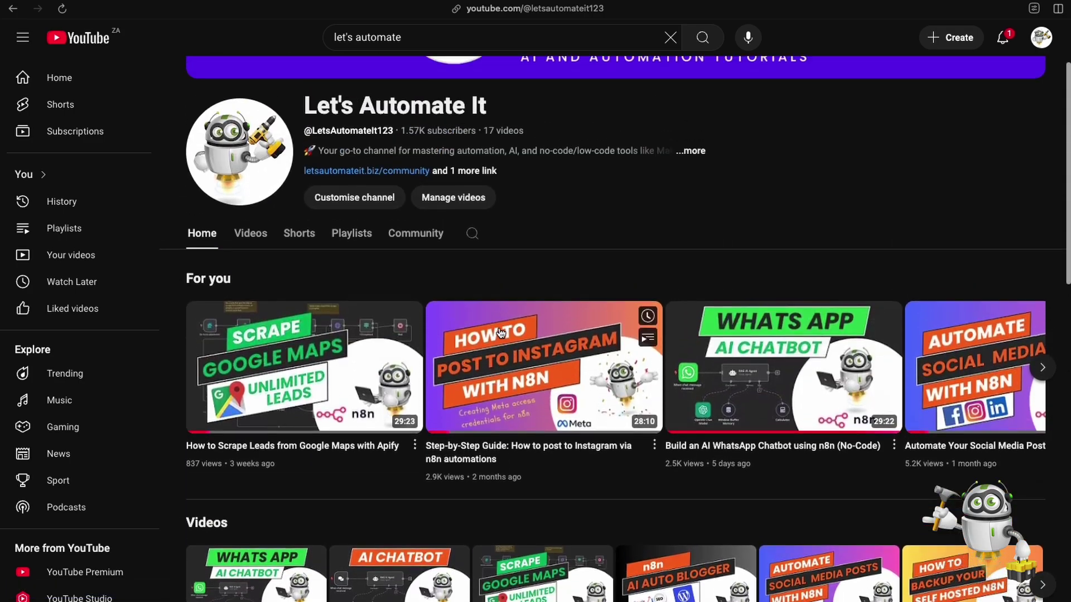
pyautogui.scroll(-3, 498, 330)
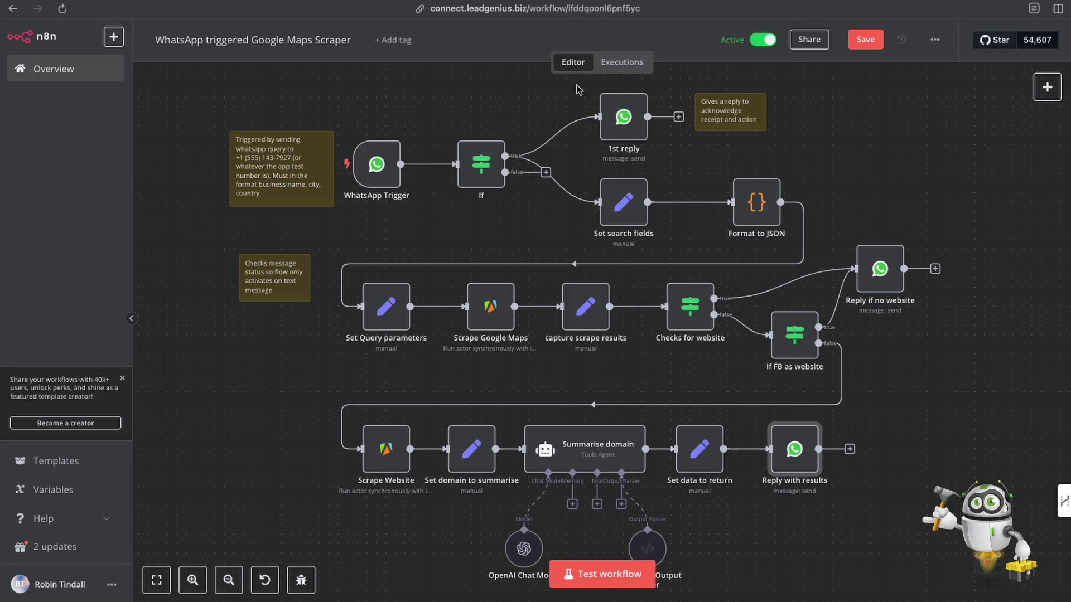
# Step: Switch to the n8n workflow and open its 12 Jan 11:59:40 execution from the execution history
pyautogui.click(620, 66)
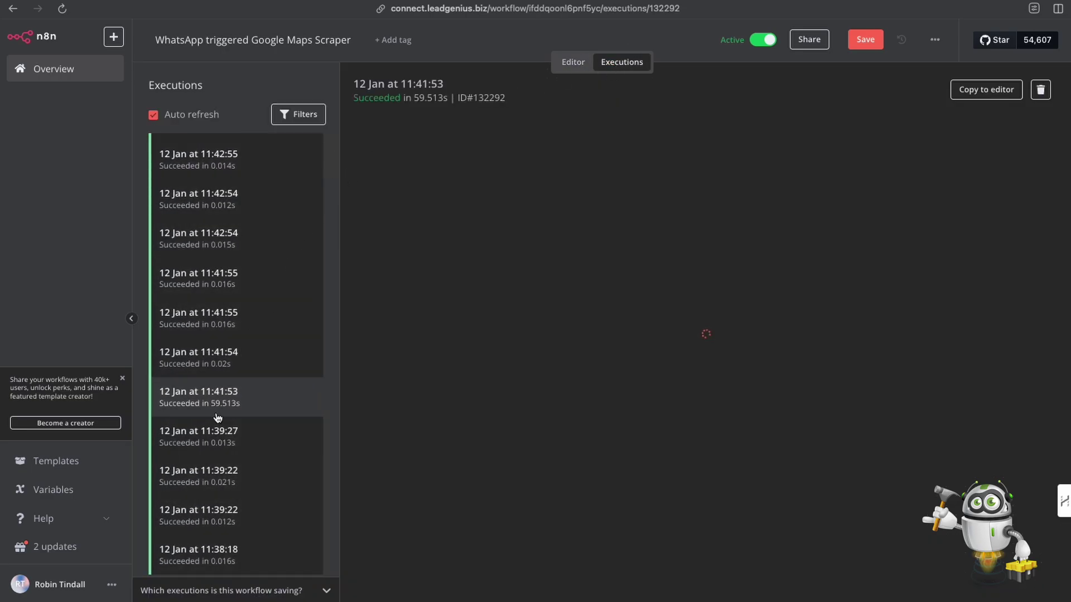
pyautogui.scroll(-3, 229, 368)
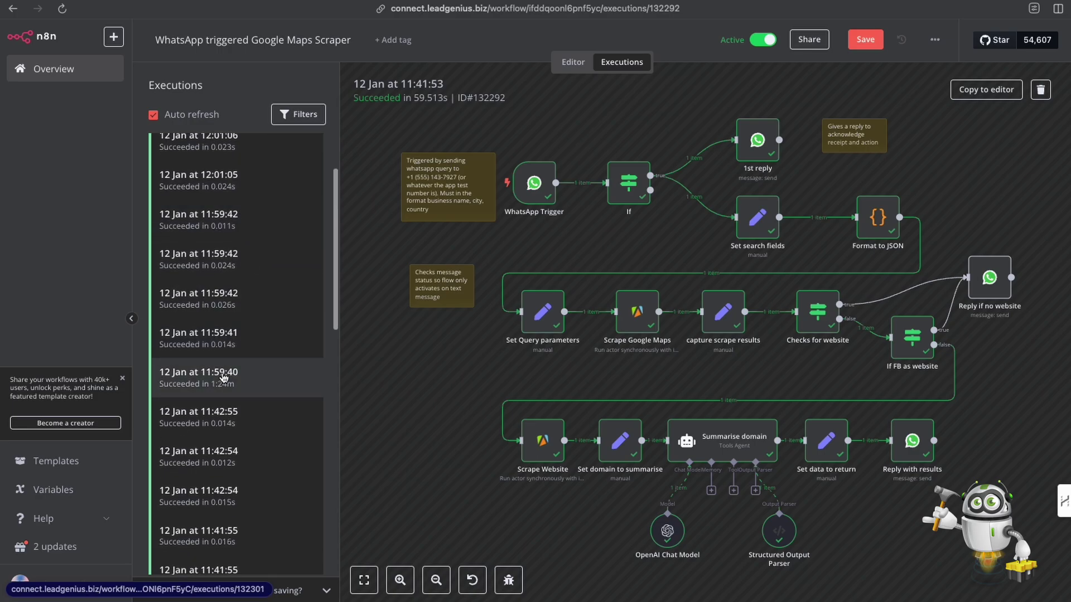
pyautogui.click(190, 388)
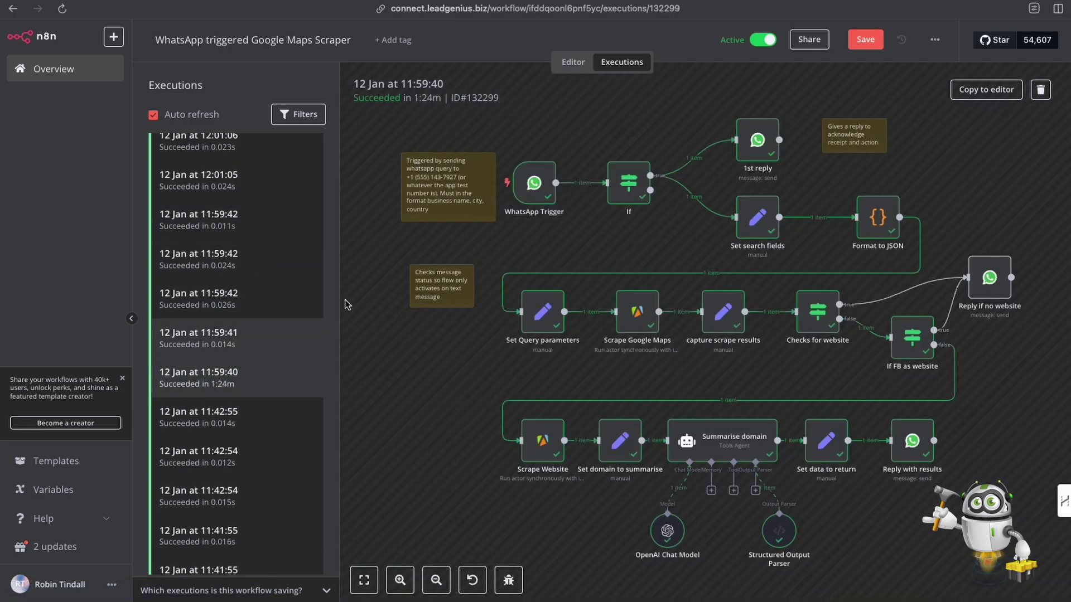
# Step: Copy the WhatsApp Trigger node's JSON output from this execution and close the node
pyautogui.doubleClick(534, 184)
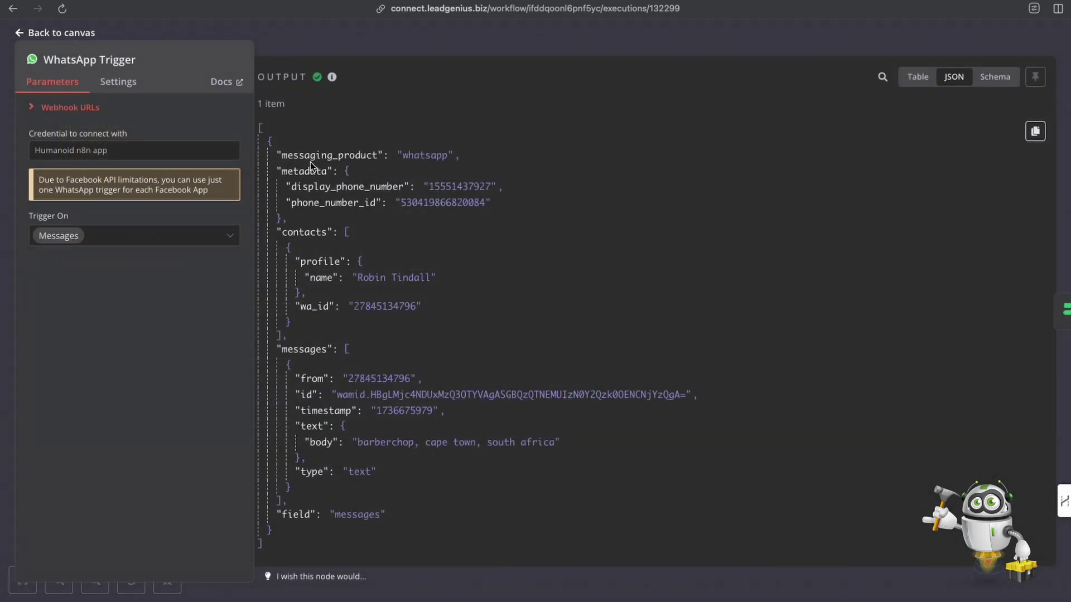
pyautogui.click(1035, 132)
pyautogui.moveTo(1036, 137)
pyautogui.click(868, 42)
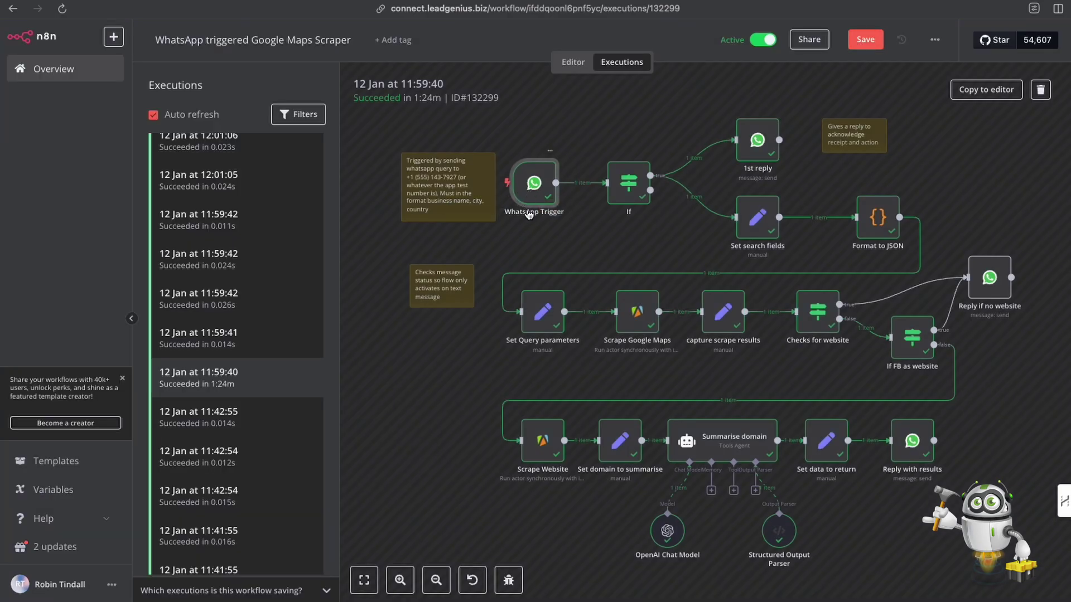
# Step: In the workflow editor, replace the WhatsApp Trigger node's sample output with the copied execution JSON and save it
pyautogui.click(573, 65)
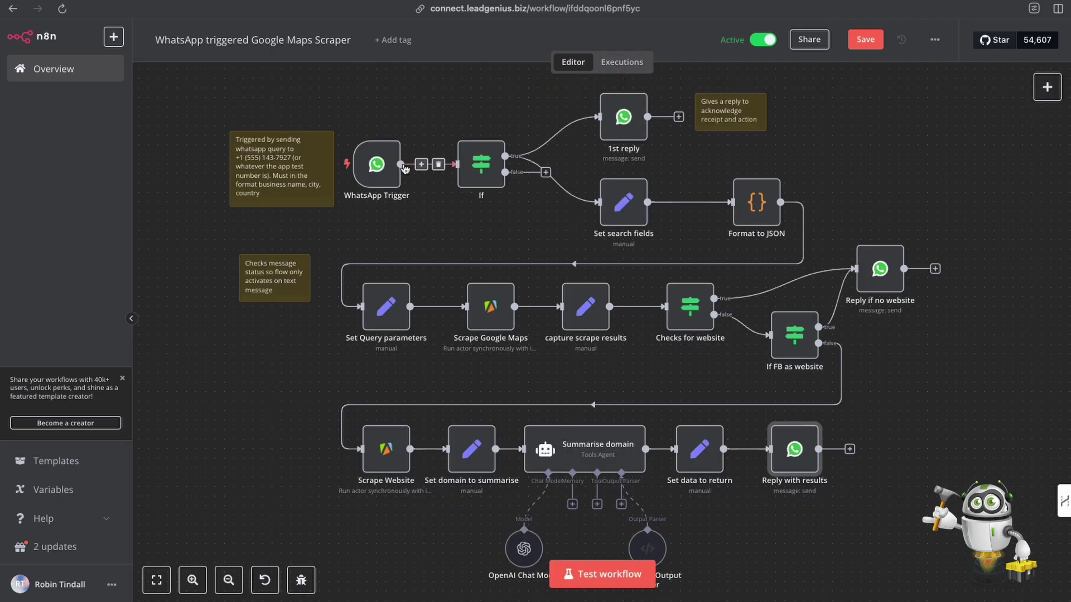
pyautogui.doubleClick(377, 165)
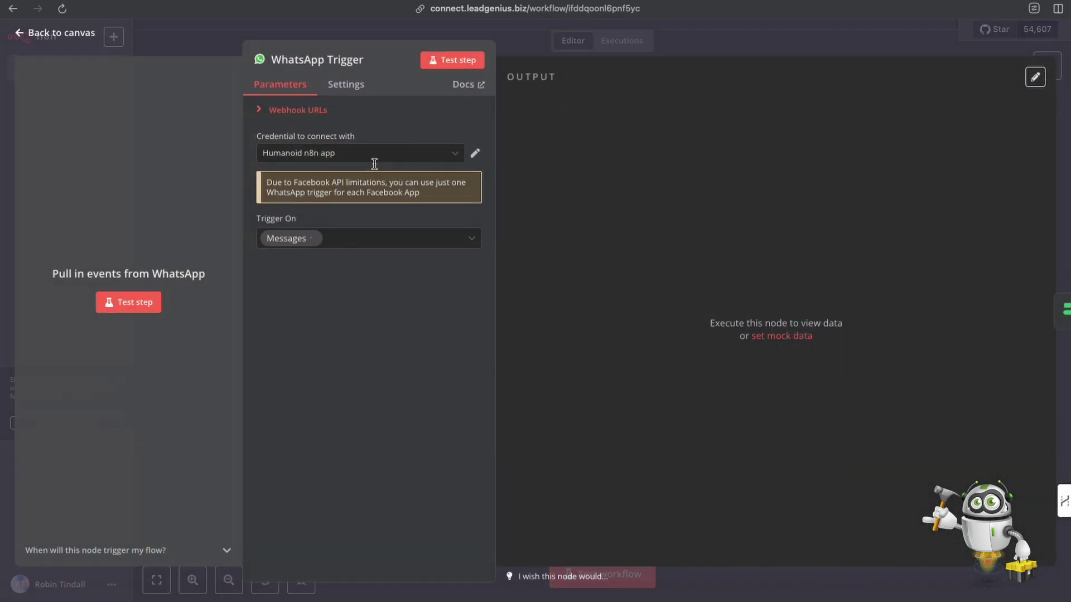
pyautogui.click(1033, 81)
pyautogui.moveTo(579, 229)
pyautogui.mouseDown()
pyautogui.moveTo(545, 198)
pyautogui.moveTo(536, 86)
pyautogui.mouseUp()
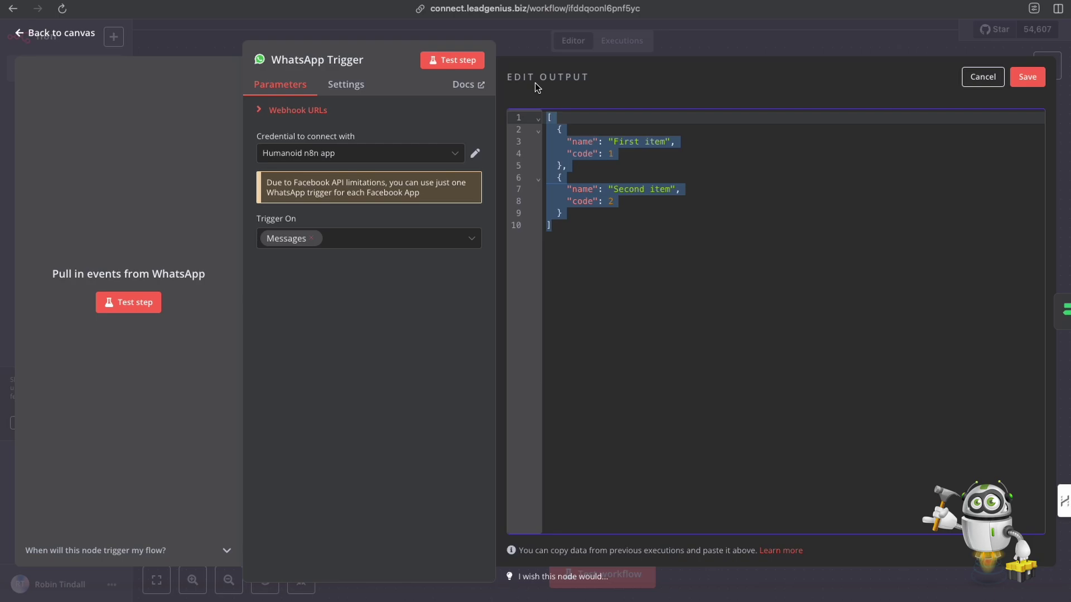
pyautogui.press('BackSpace')
pyautogui.hotkey('ctrl', 'v')
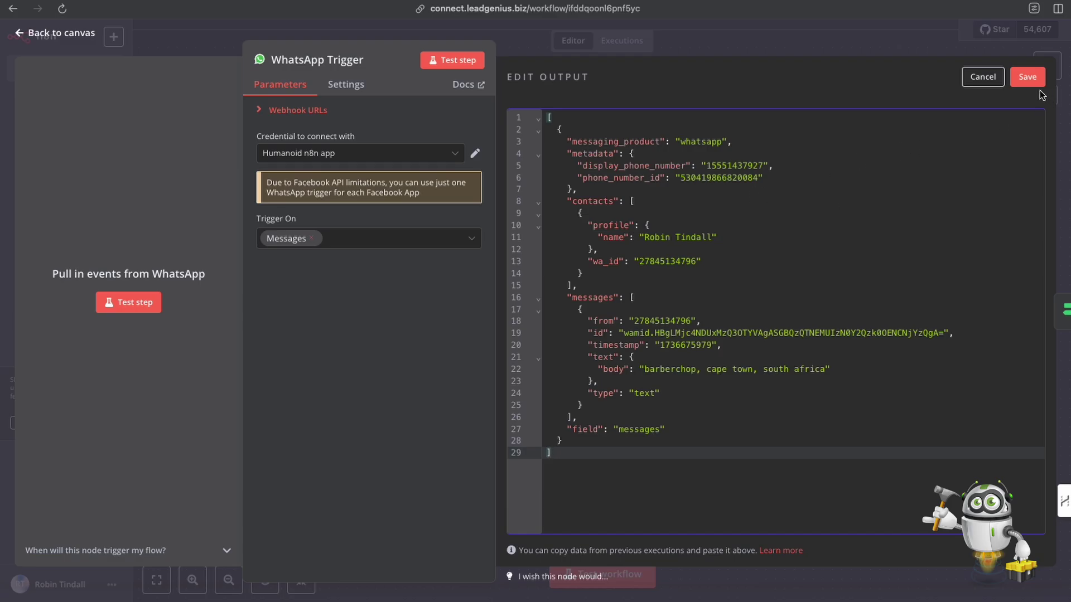
pyautogui.click(1027, 78)
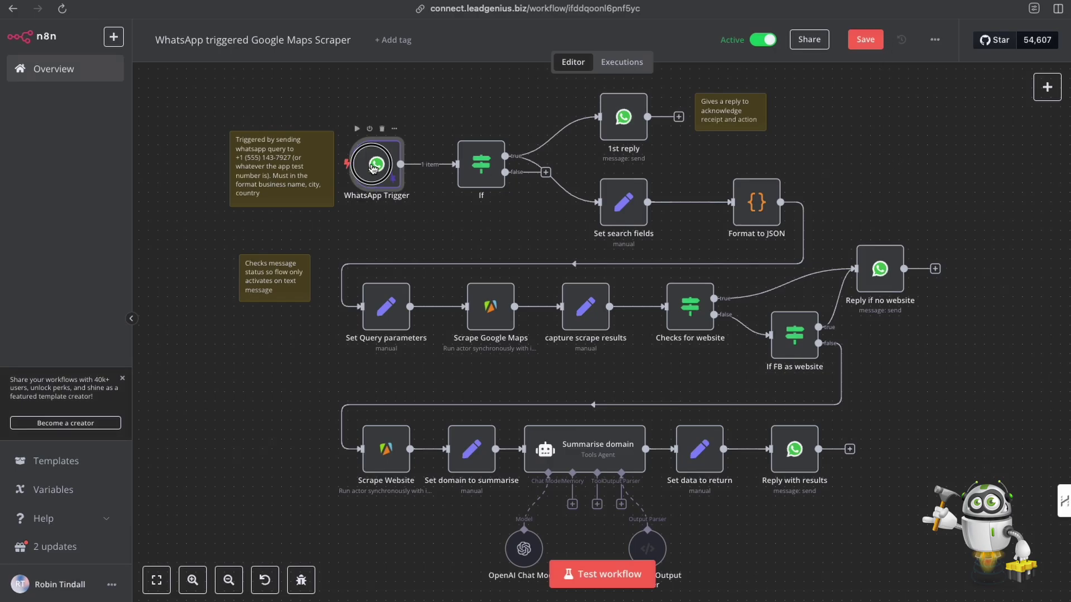
# Step: Save the WhatsApp triggered Google Maps Scraper workflow
pyautogui.moveTo(372, 163); pyautogui.dragTo(373, 170)
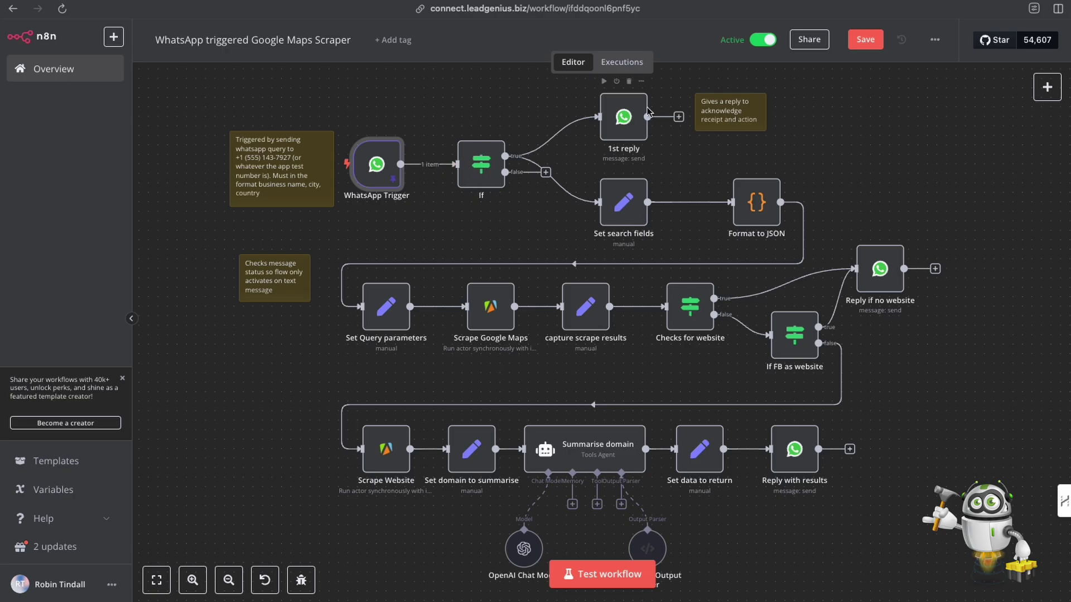
pyautogui.scroll(1, 627, 121)
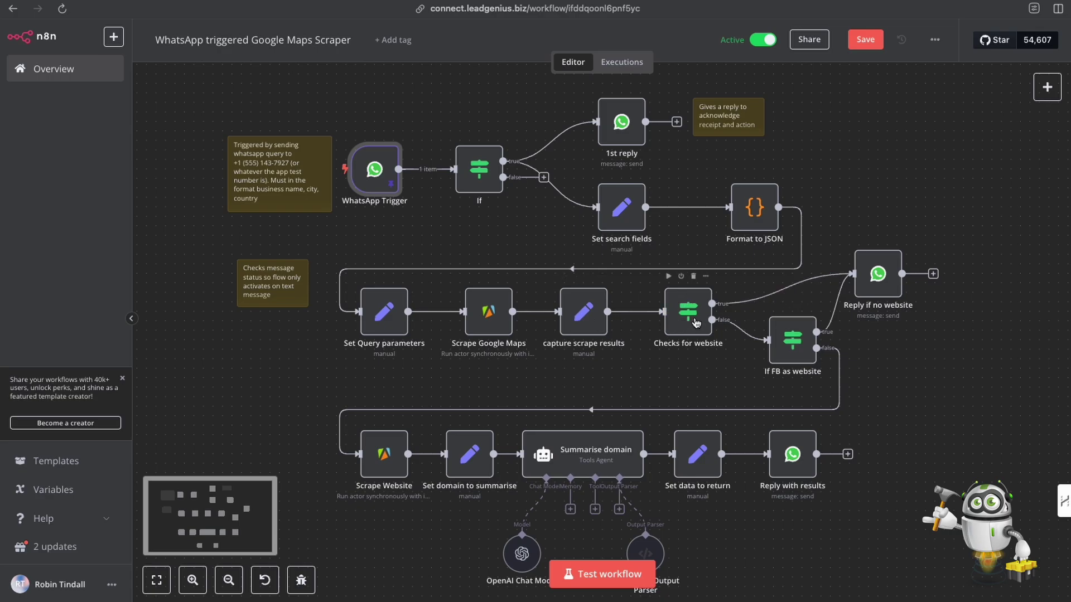
pyautogui.hscroll(1, 695, 324)
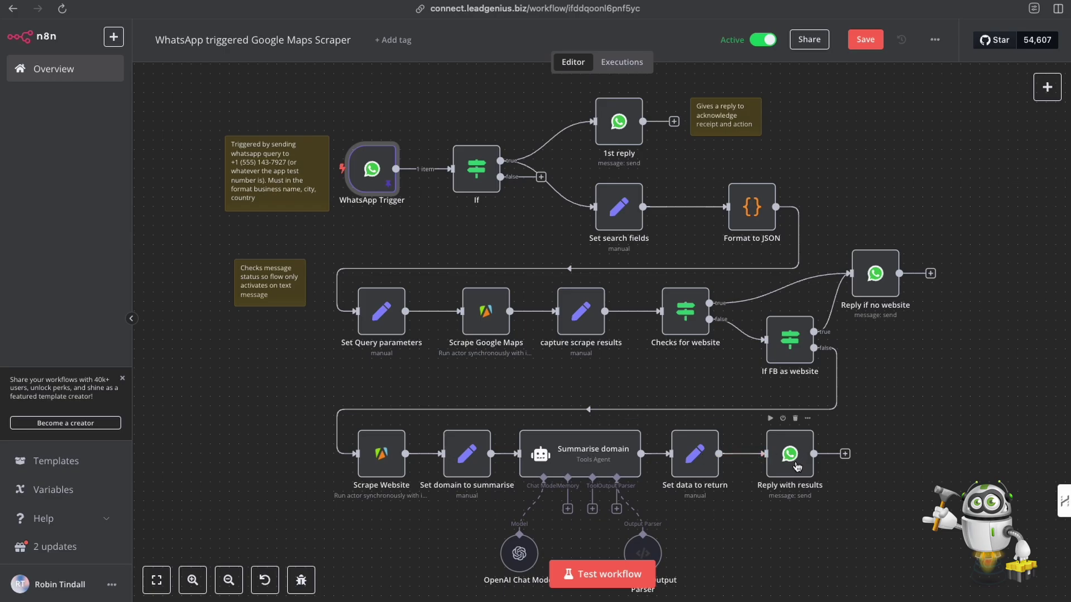
pyautogui.scroll(-1, 796, 466)
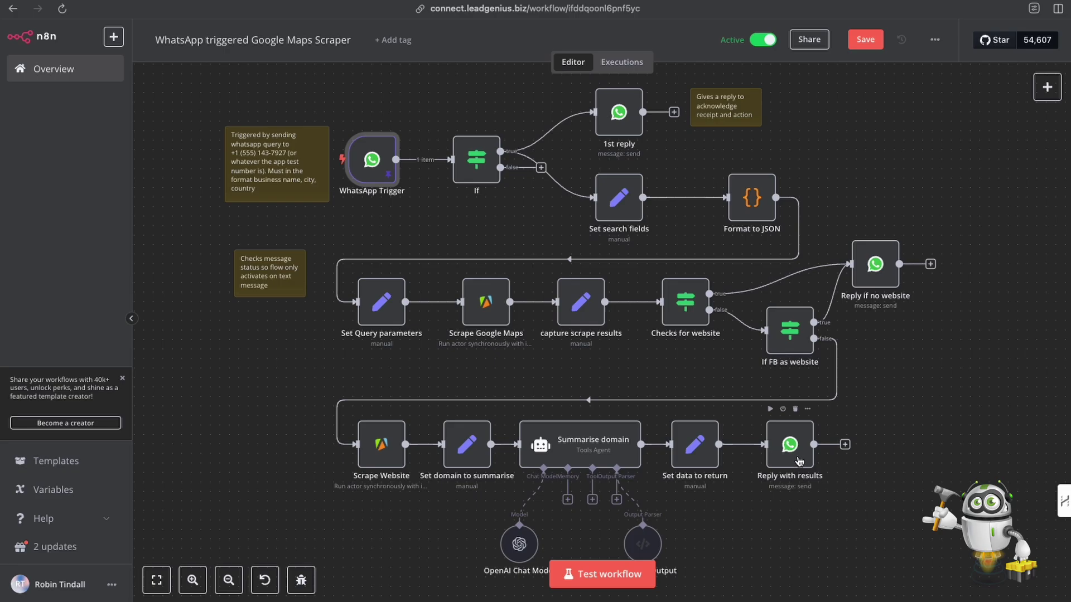
pyautogui.click(865, 39)
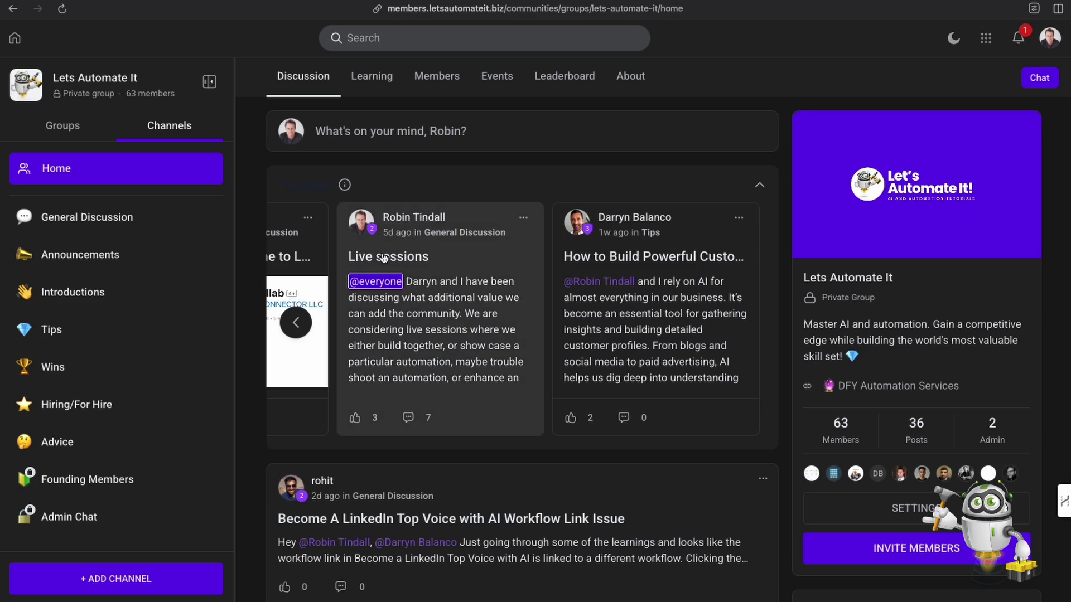
# Step: Switch to the Lets Automate It community, look through its discussion feed and open the n8n Automations course from its learning section
pyautogui.scroll(-7, 418, 342)
pyautogui.scroll(5, 421, 346)
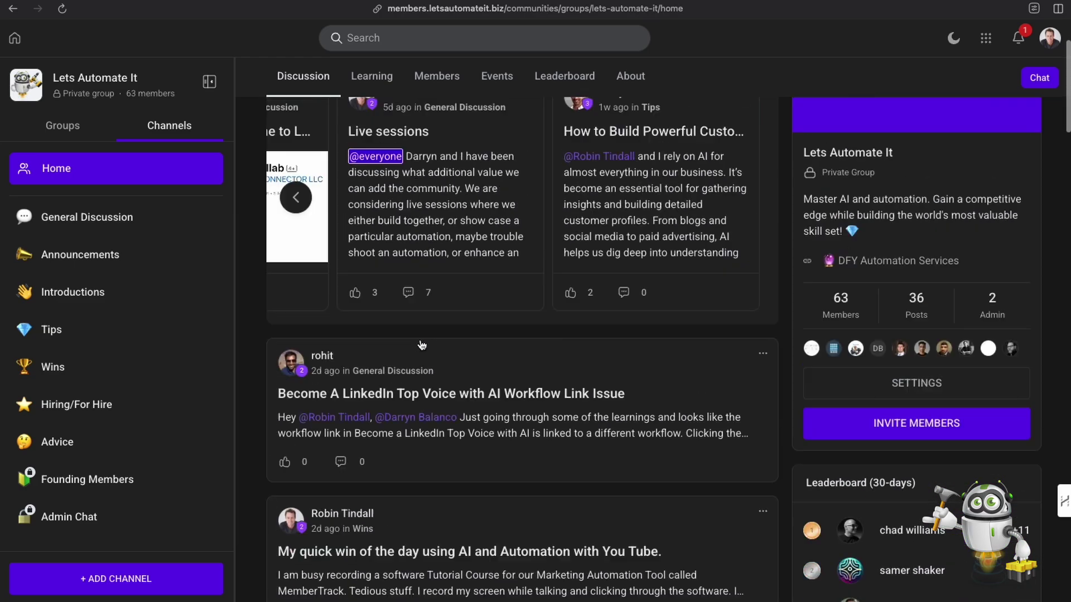
pyautogui.scroll(3, 422, 345)
pyautogui.click(377, 81)
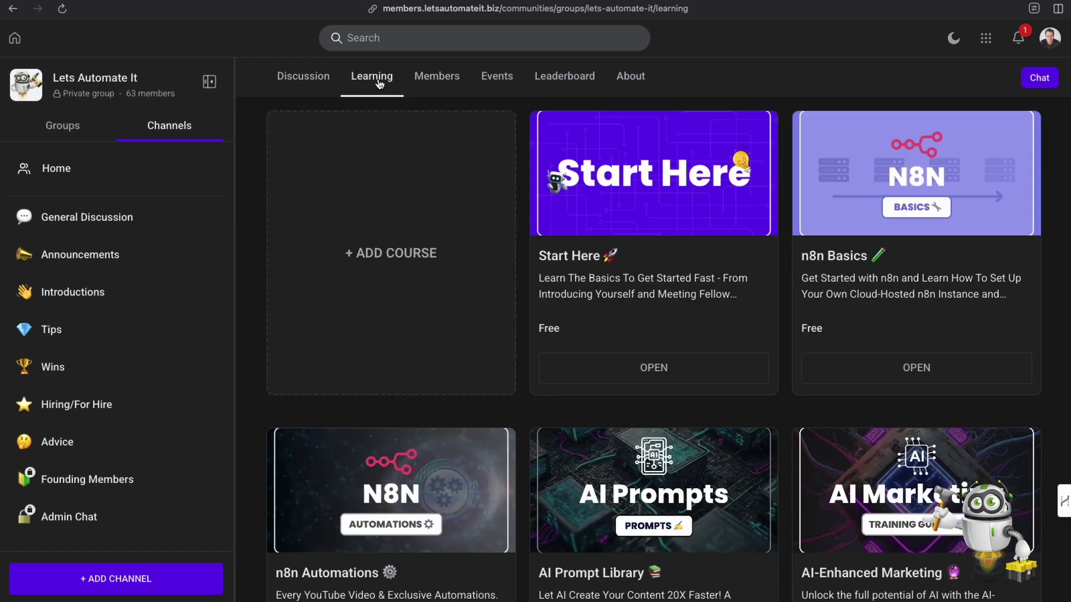
pyautogui.scroll(-2, 381, 357)
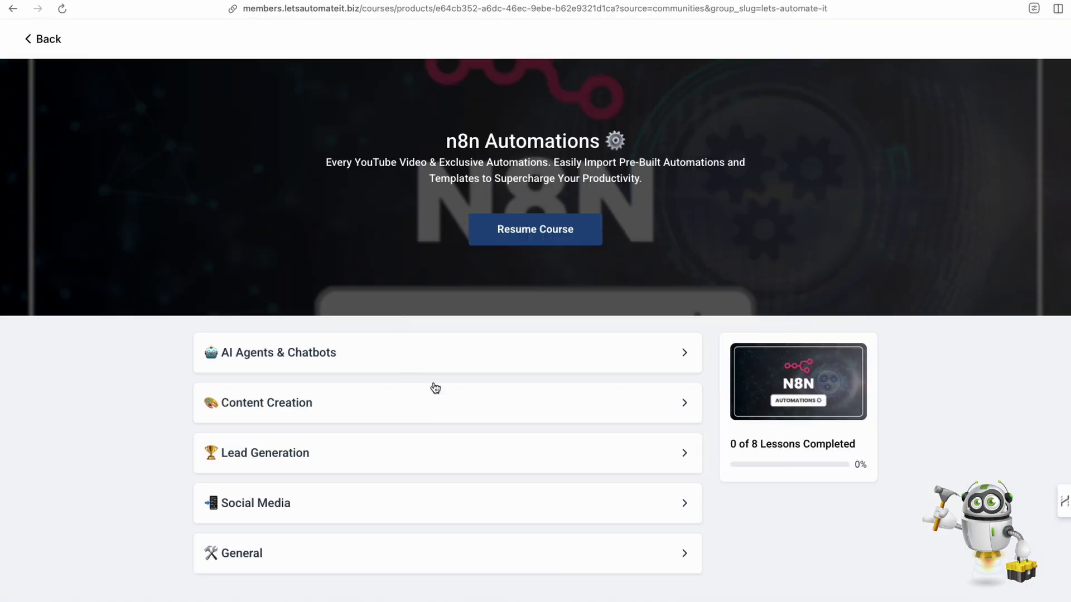
# Step: Open the lesson "Build an AI WhatsApp Chatbot using n8n (No-Code)" under AI Agents & Chatbots
pyautogui.click(452, 368)
pyautogui.scroll(-2, 441, 388)
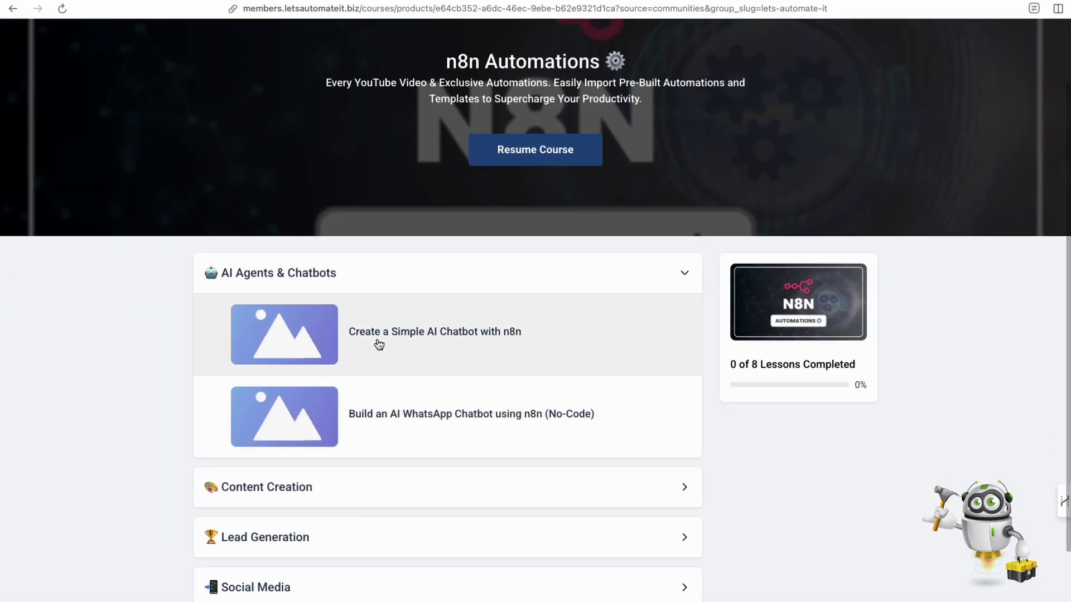
pyautogui.click(406, 426)
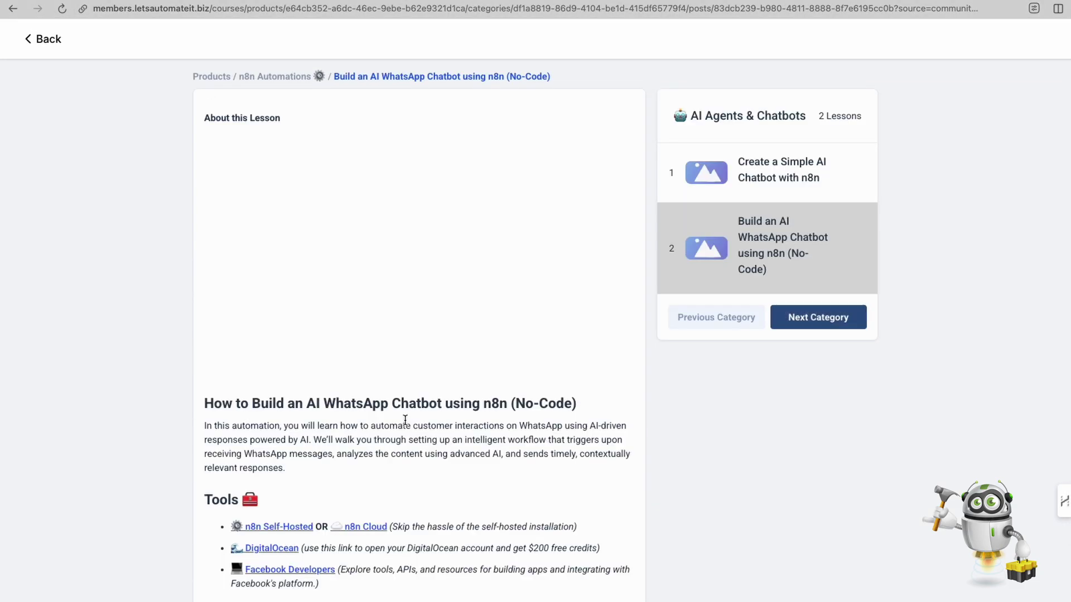
# Step: Review the WhatsApp chatbot lesson's tools and resources, and browse the discussion feed of the Lets Automate It community
pyautogui.scroll(-2, 405, 420)
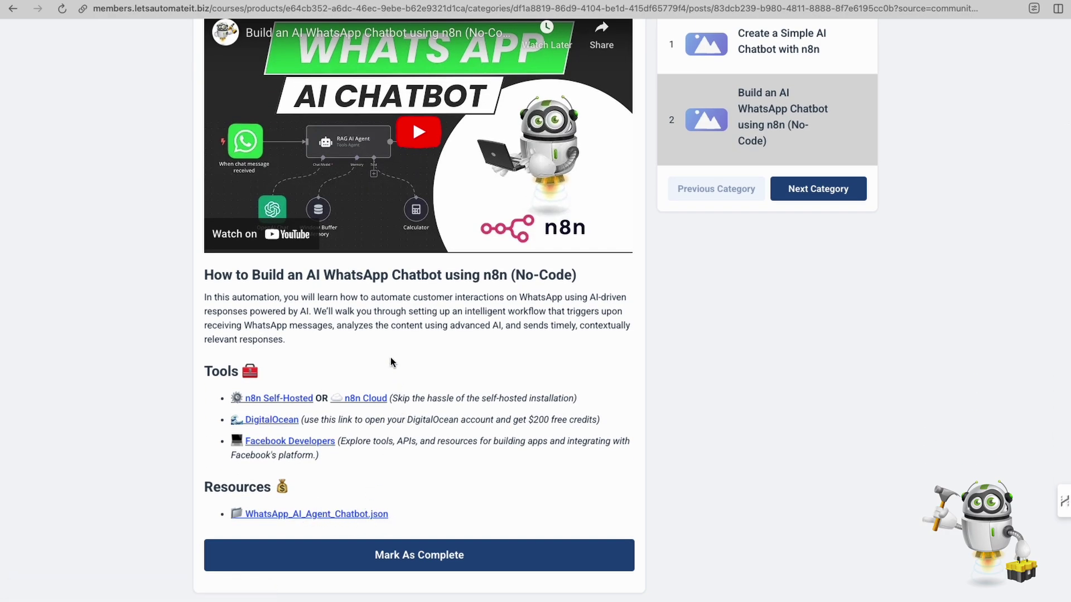
pyautogui.scroll(2, 390, 358)
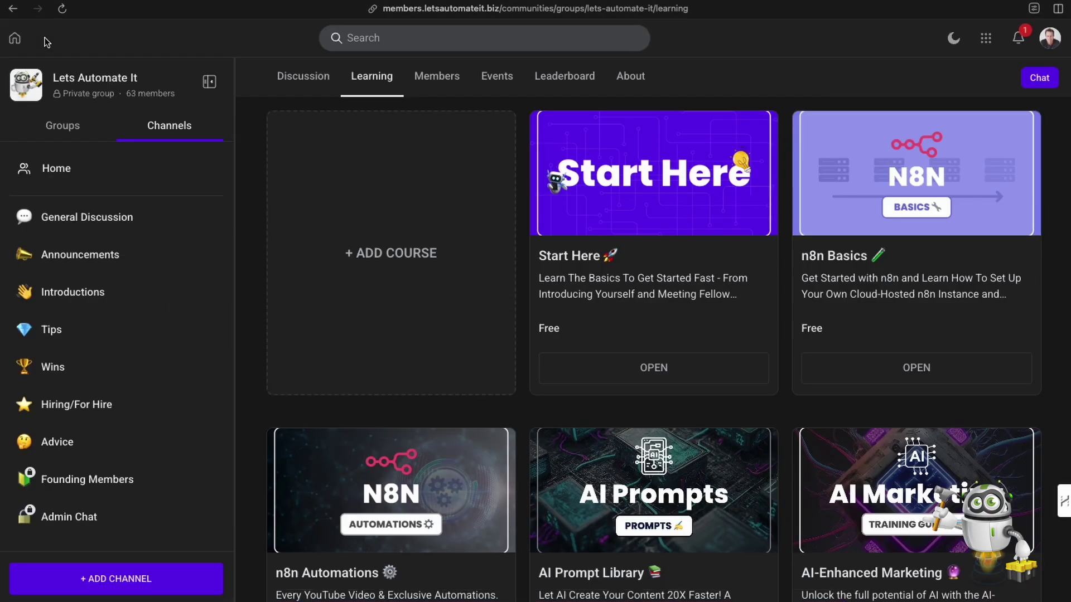
pyautogui.click(306, 76)
pyautogui.scroll(-5, 473, 293)
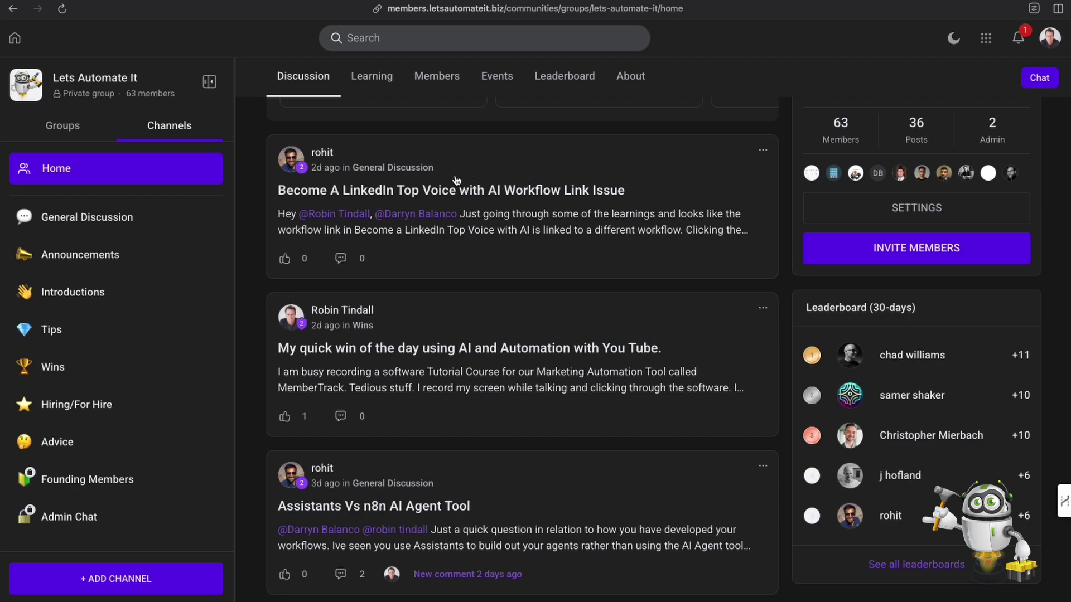
pyautogui.moveTo(291, 316)
pyautogui.click(416, 213)
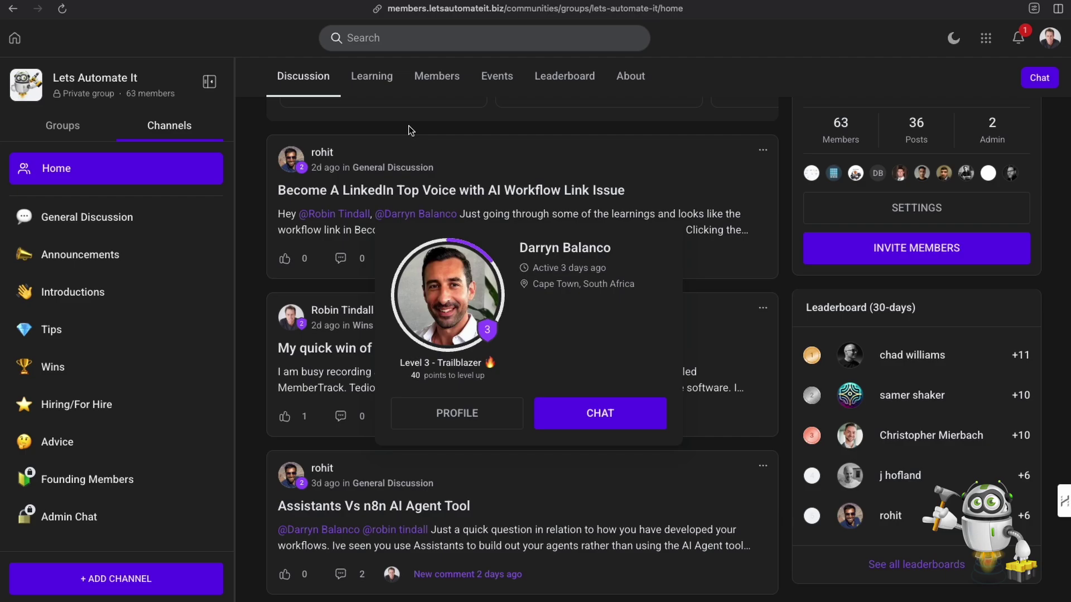
pyautogui.scroll(3, 922, 280)
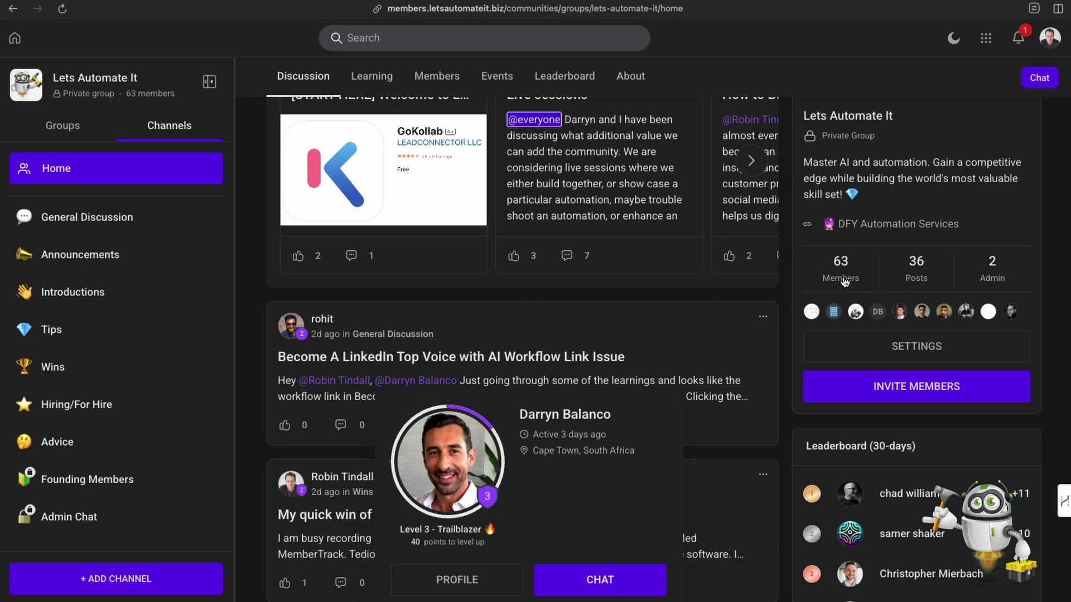
pyautogui.scroll(-1, 586, 295)
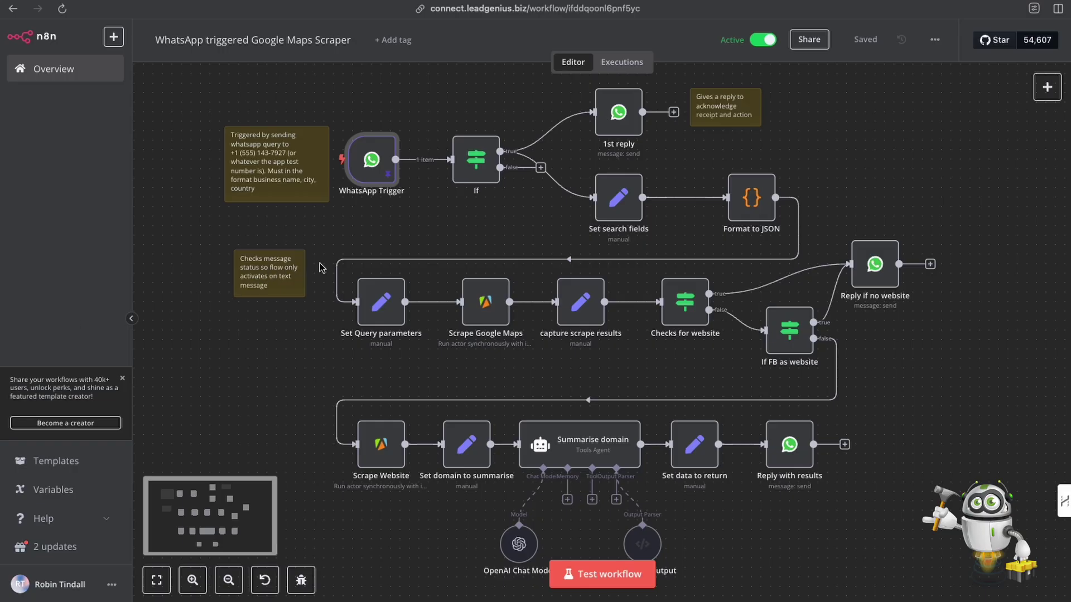
# Step: Switch to the n8n workflow and review the connection settings of the WhatsApp Trigger's Humanoid n8n app credential
pyautogui.scroll(1, 320, 312)
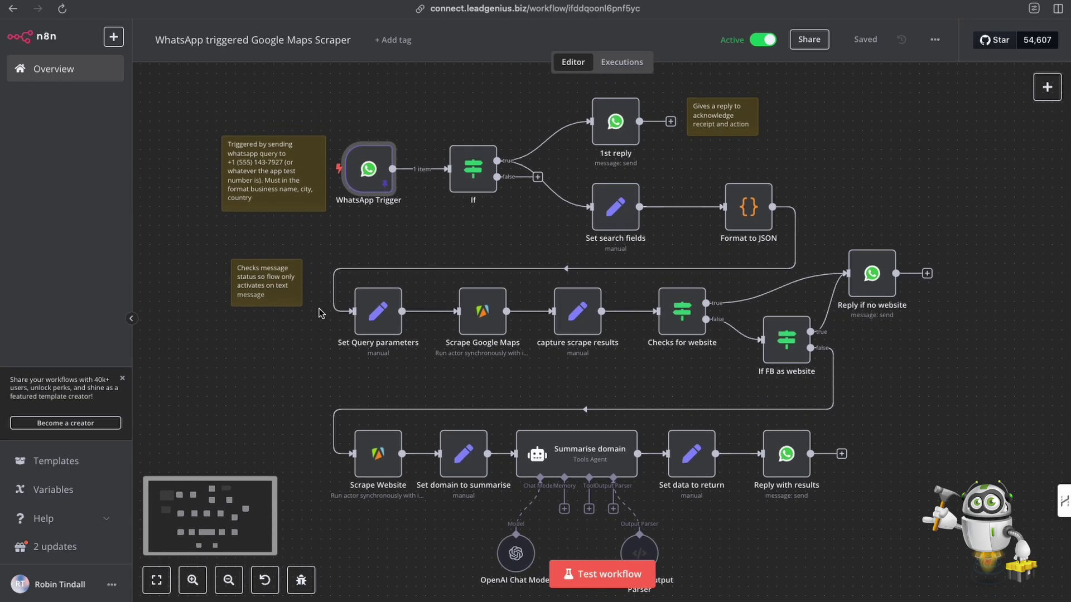
pyautogui.scroll(1, 321, 313)
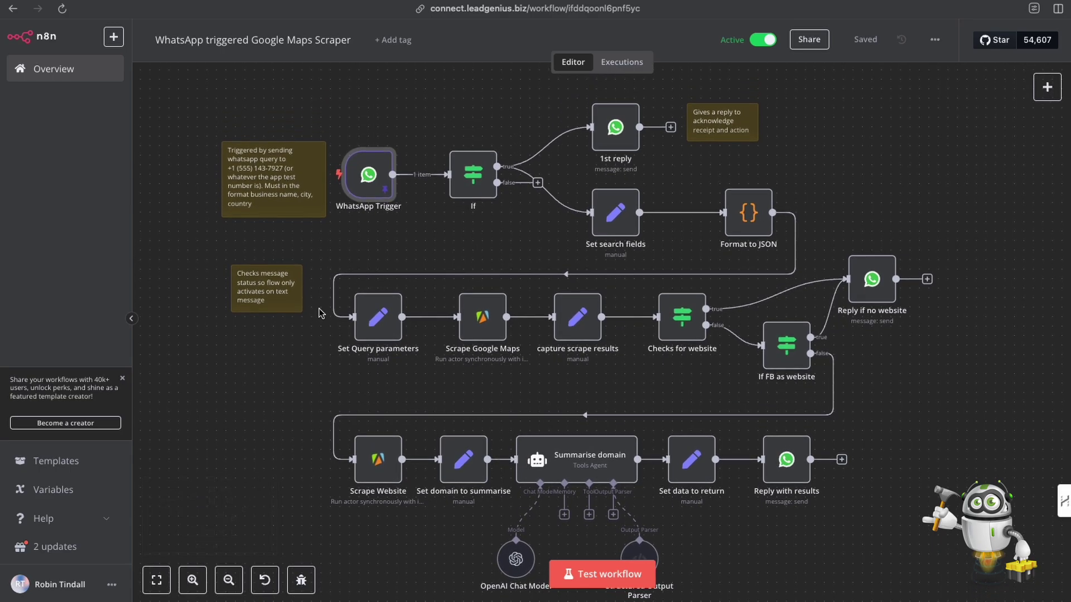
pyautogui.doubleClick(367, 172)
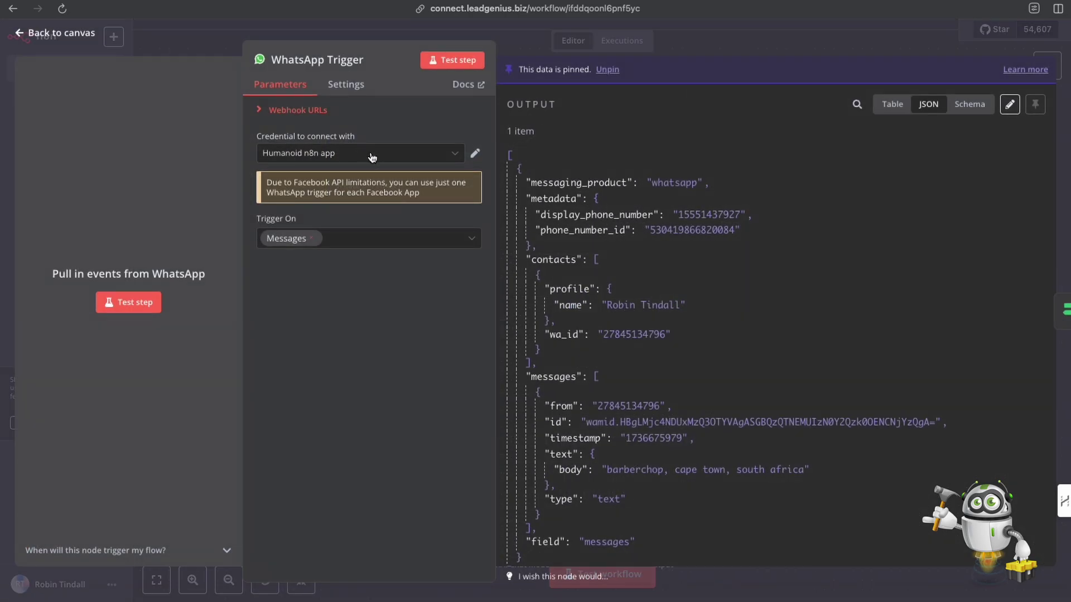
pyautogui.click(475, 155)
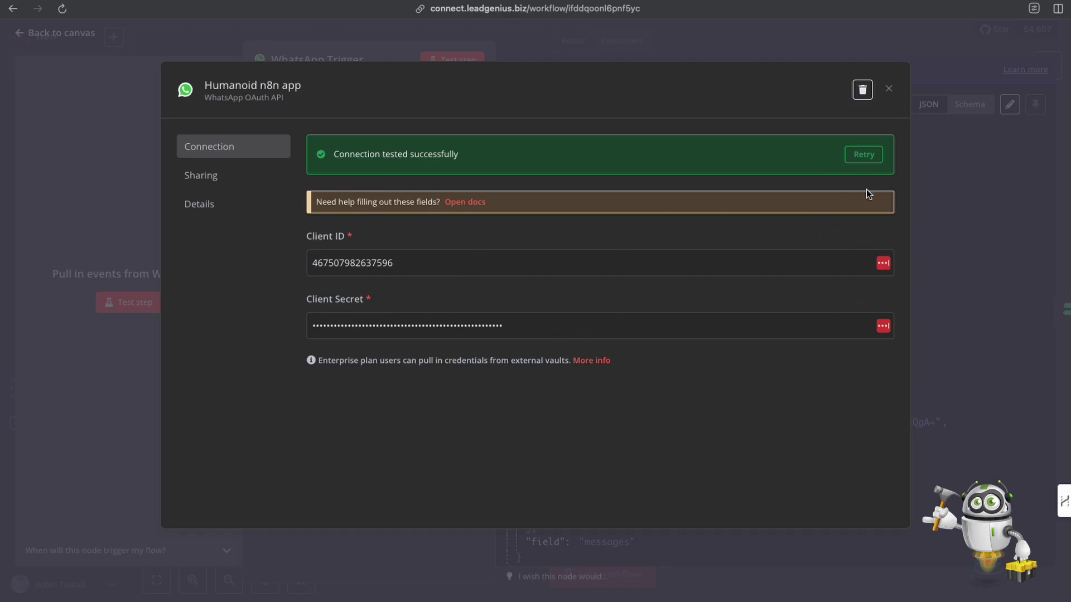
pyautogui.click(889, 89)
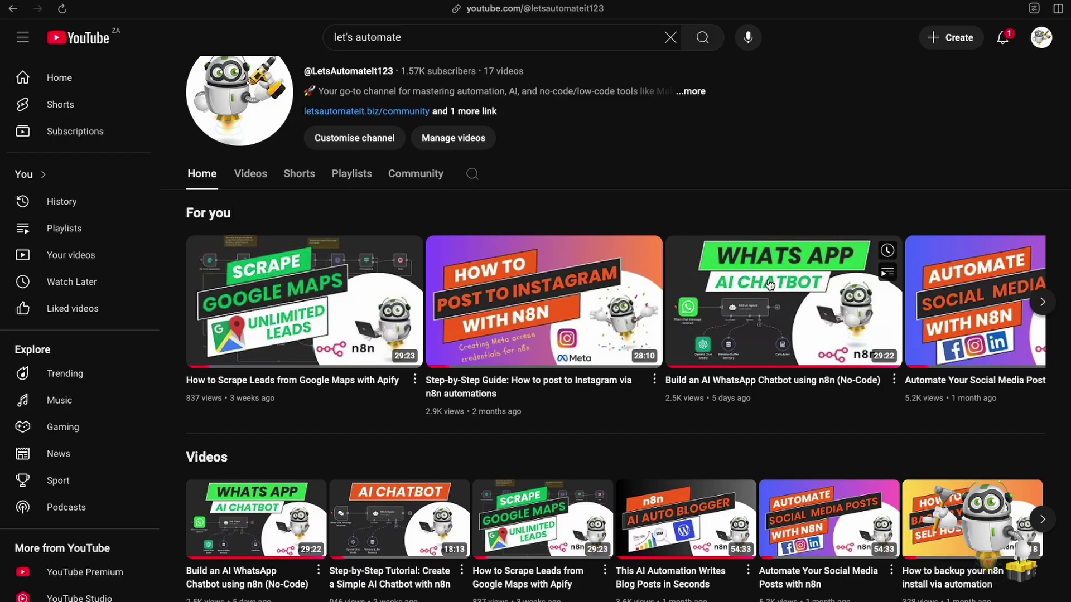
# Step: Switch to the Lets Automate It YouTube channel and look over its WhatsApp AI chatbot and social media automation videos
pyautogui.moveTo(795, 257)
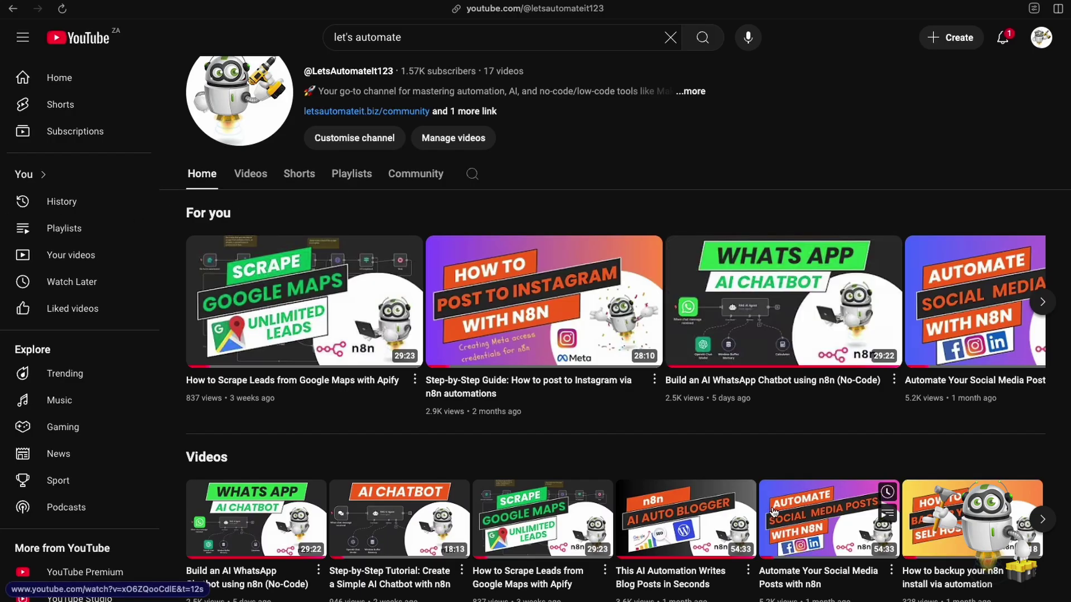
pyautogui.moveTo(789, 496)
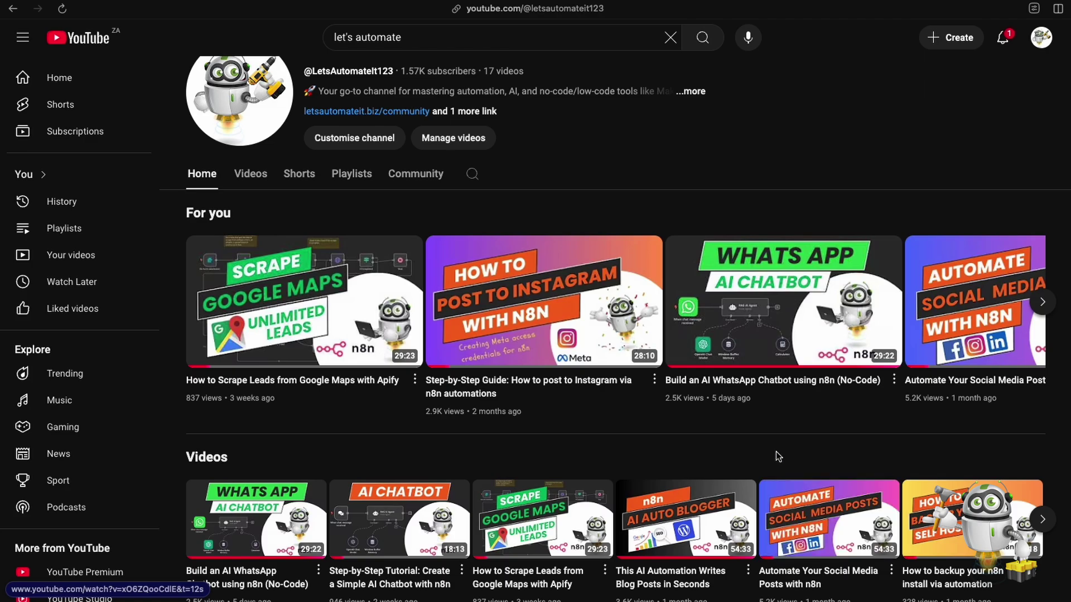
pyautogui.moveTo(790, 280)
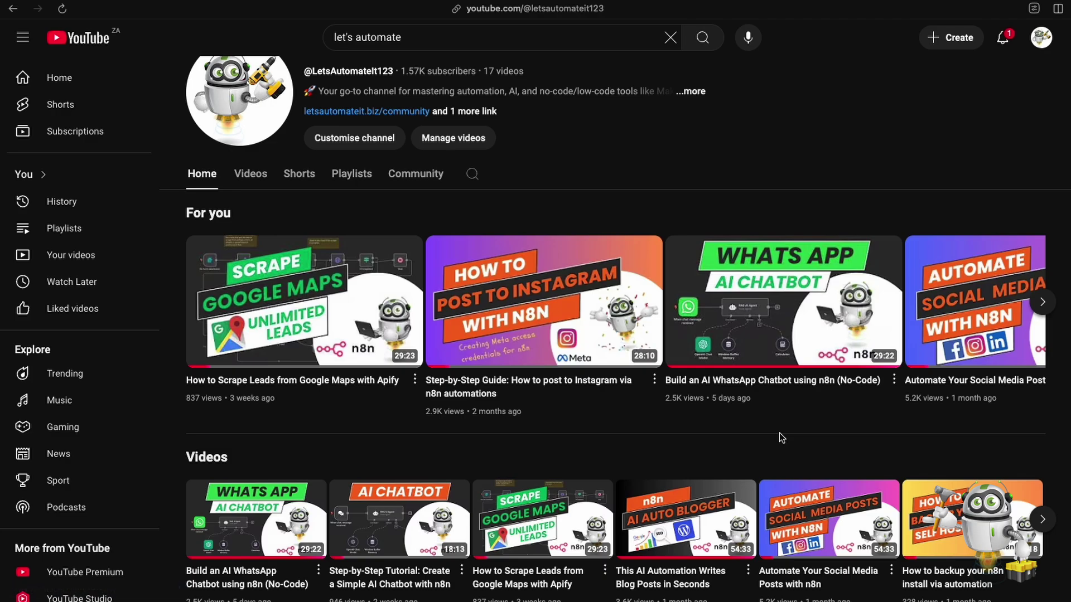
pyautogui.moveTo(737, 299)
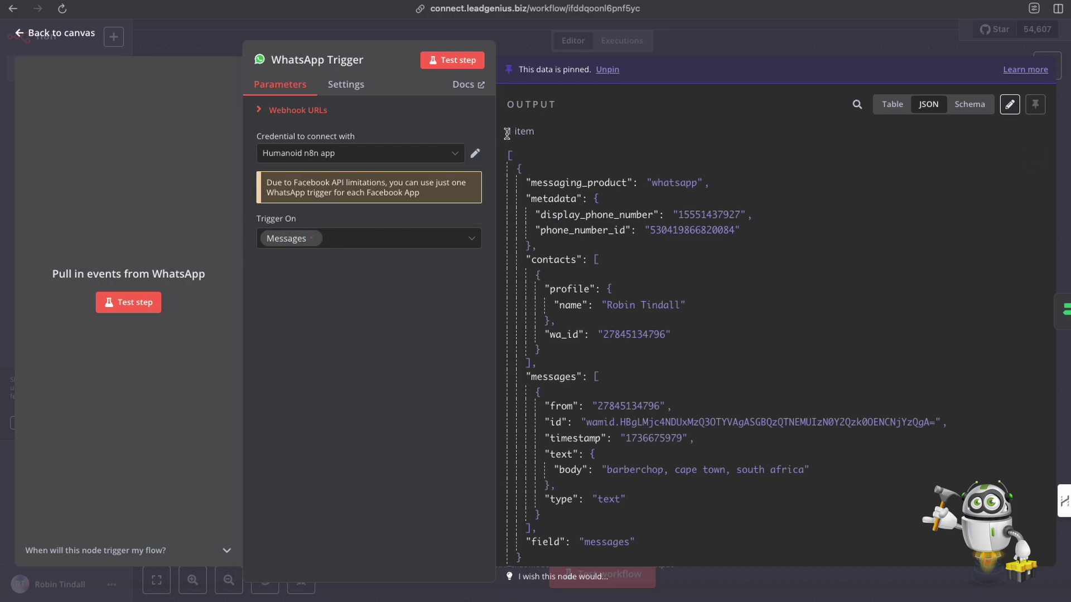
# Step: In the n8n WhatsApp Trigger node, examine the pinned JSON output, especially the message body and field entries, and return to the canvas
pyautogui.moveTo(508, 130); pyautogui.dragTo(615, 568)
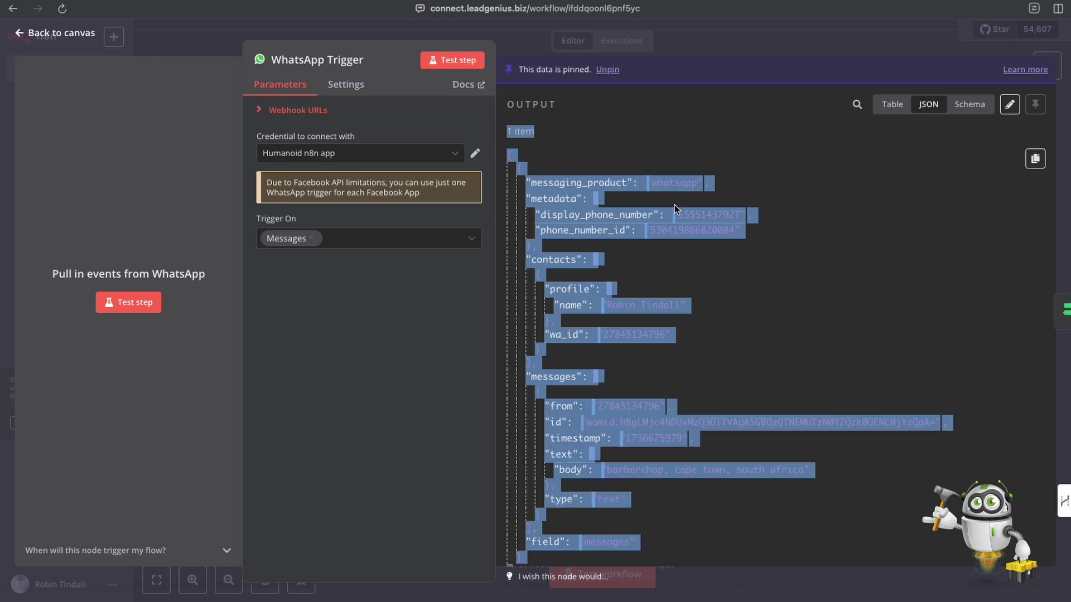
pyautogui.click(749, 305)
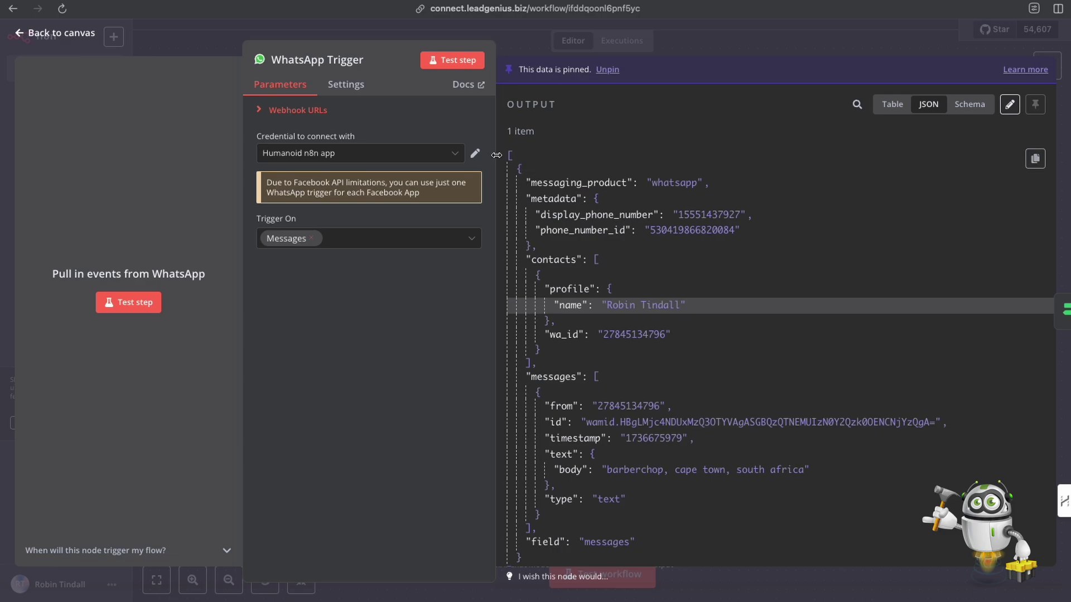
pyautogui.scroll(-2, 628, 446)
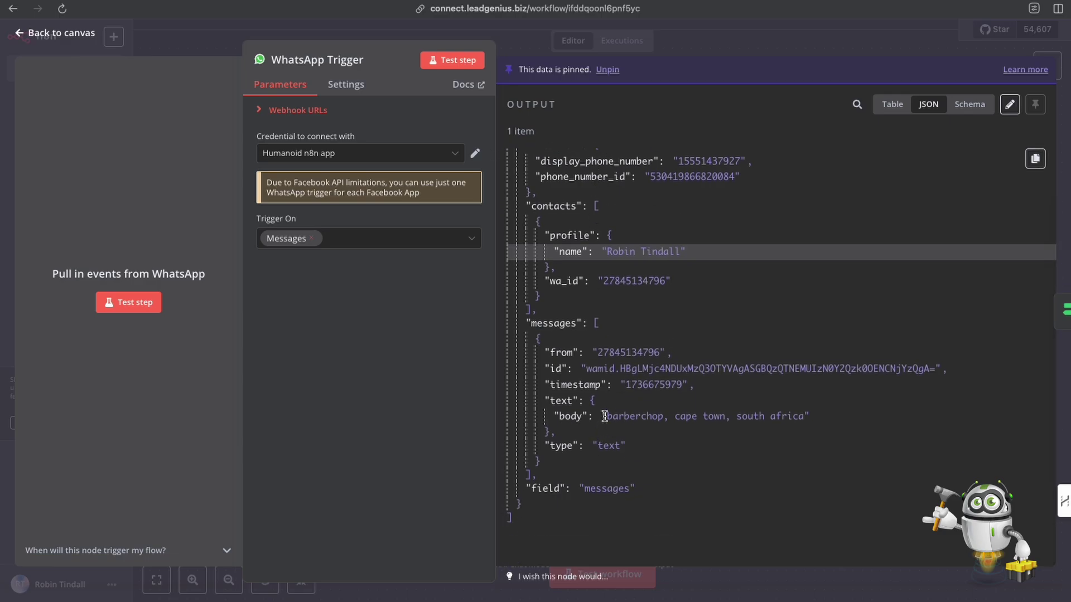
pyautogui.moveTo(604, 416); pyautogui.dragTo(808, 416)
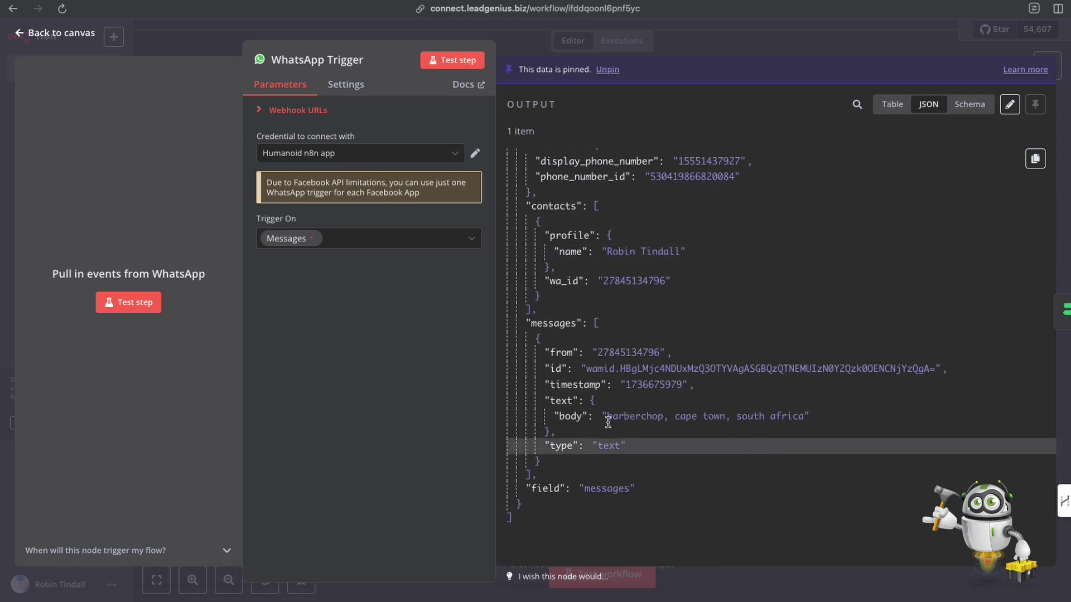
pyautogui.moveTo(608, 418); pyautogui.dragTo(814, 428)
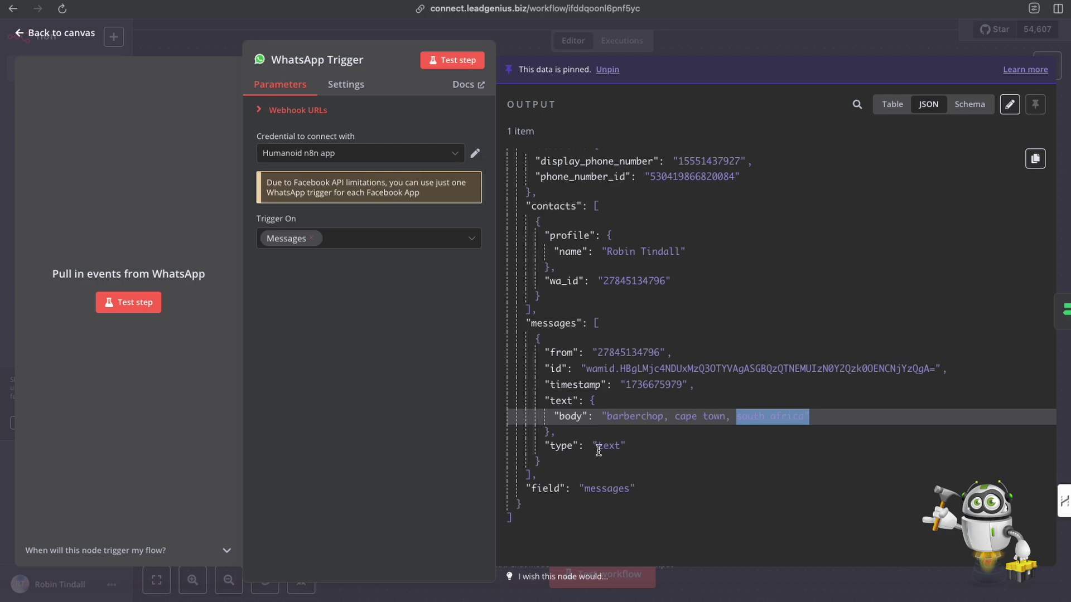
pyautogui.moveTo(585, 488); pyautogui.dragTo(629, 496)
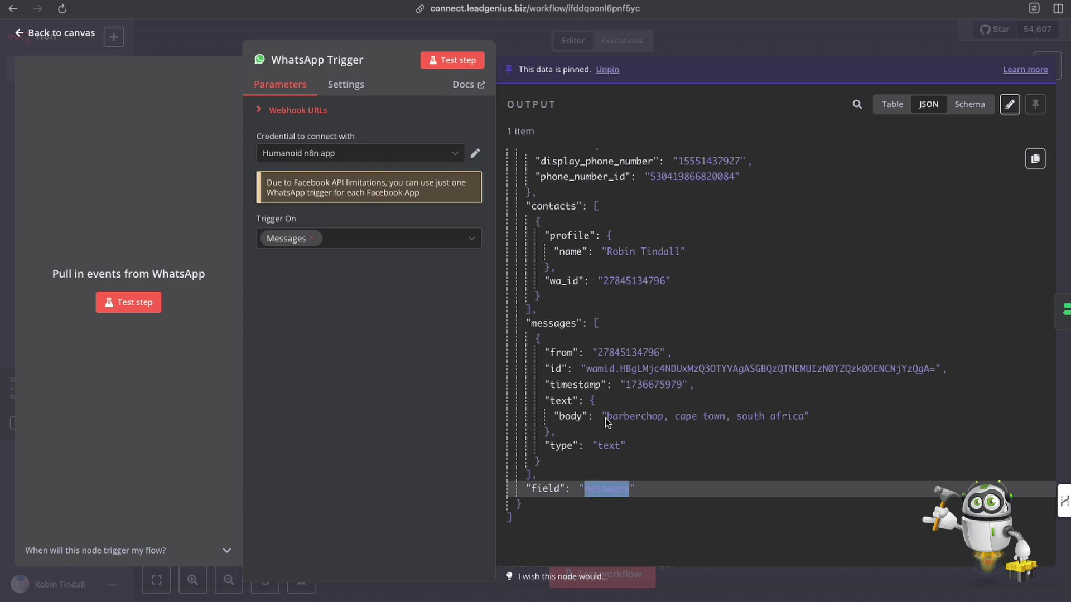
pyautogui.click(585, 495)
pyautogui.moveTo(583, 490); pyautogui.dragTo(631, 493)
pyautogui.click(629, 468)
pyautogui.click(509, 36)
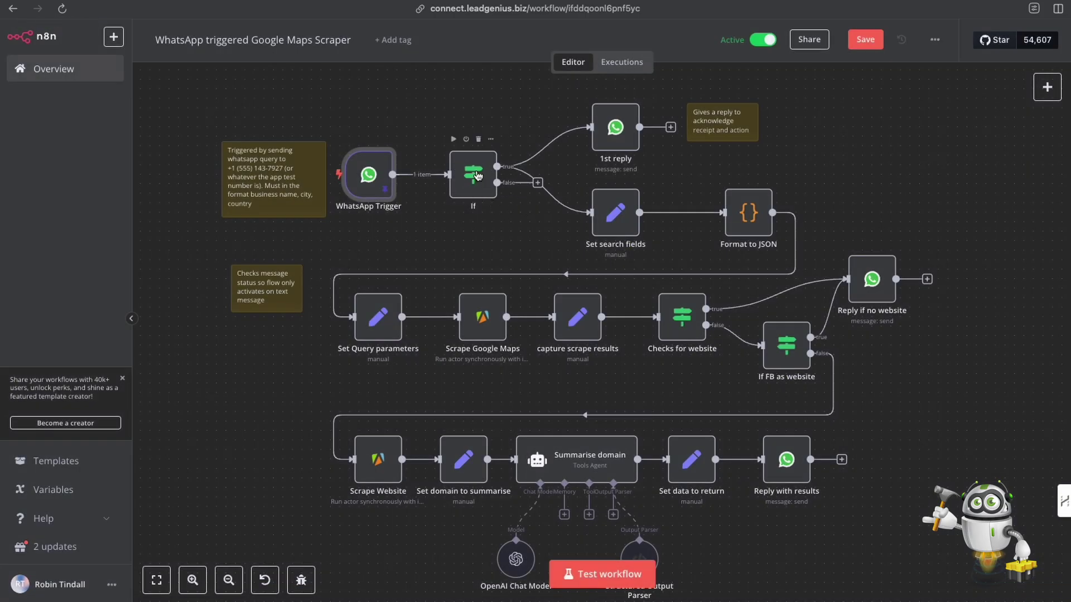
# Step: Open the If node, show its input as JSON and test the step on the pinned trigger data
pyautogui.doubleClick(477, 176)
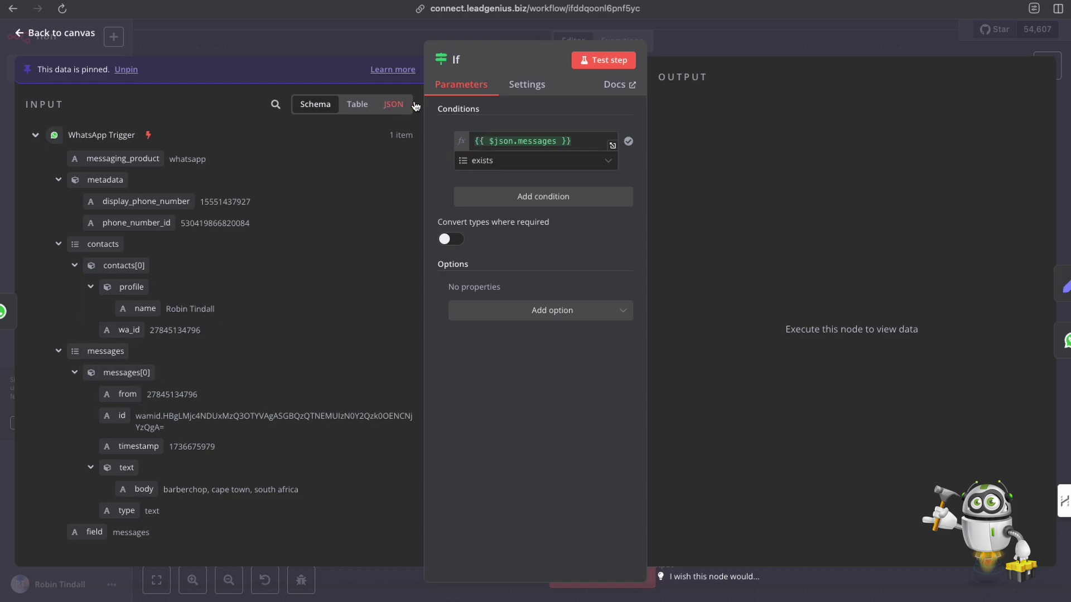
pyautogui.click(394, 104)
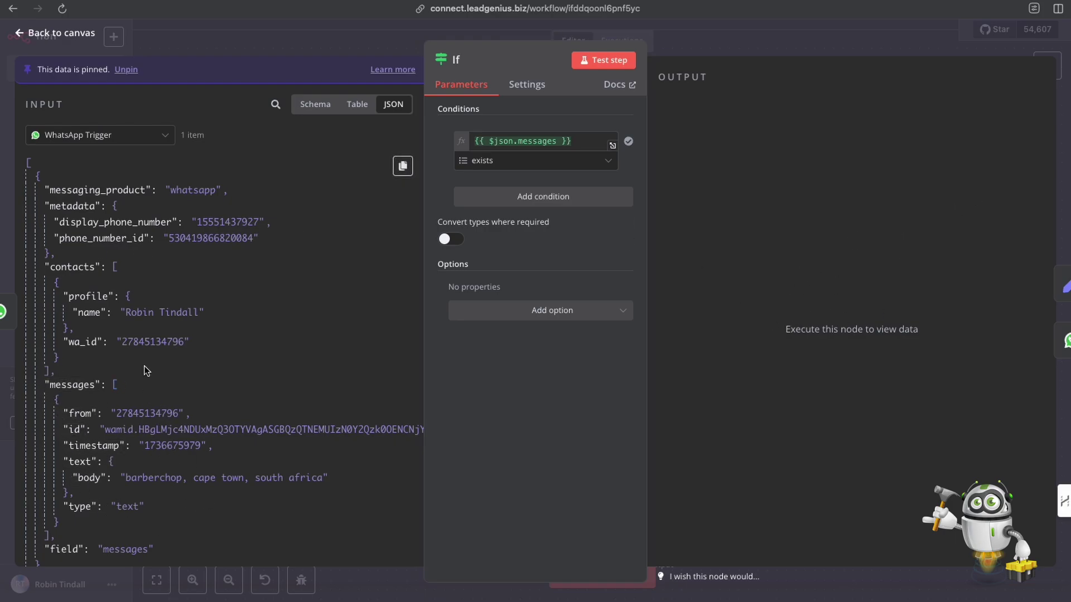
pyautogui.click(603, 62)
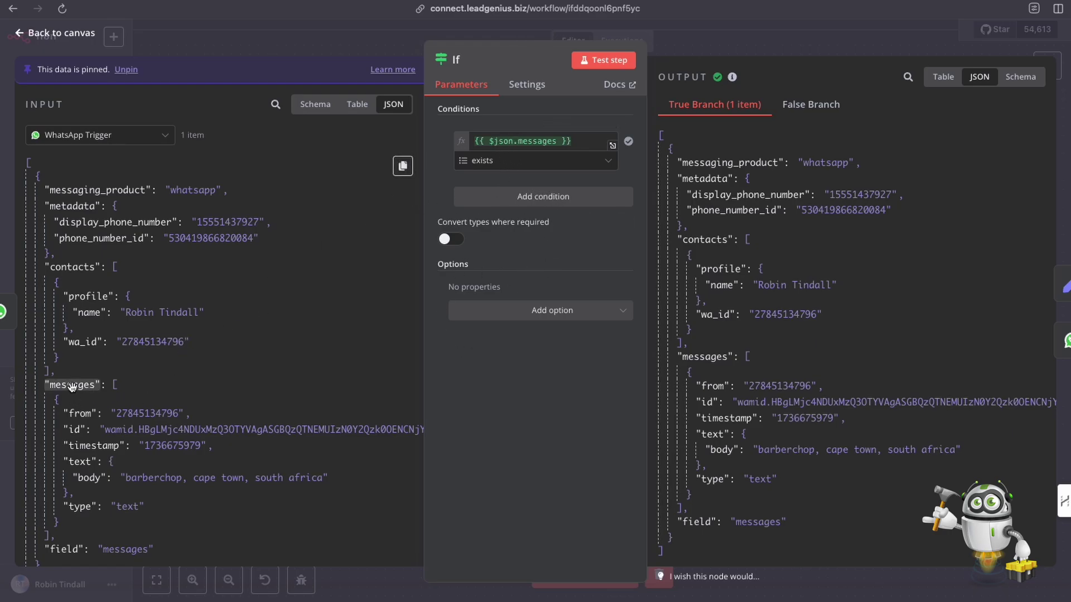
# Step: Examine the messages entry and the String and Array operators available for the If node's condition, and return to the canvas
pyautogui.moveTo(71, 387)
pyautogui.mouseDown()
pyautogui.moveTo(214, 343)
pyautogui.moveTo(406, 228)
pyautogui.moveTo(79, 385)
pyautogui.mouseUp()
pyautogui.click(563, 161)
pyautogui.moveTo(534, 202)
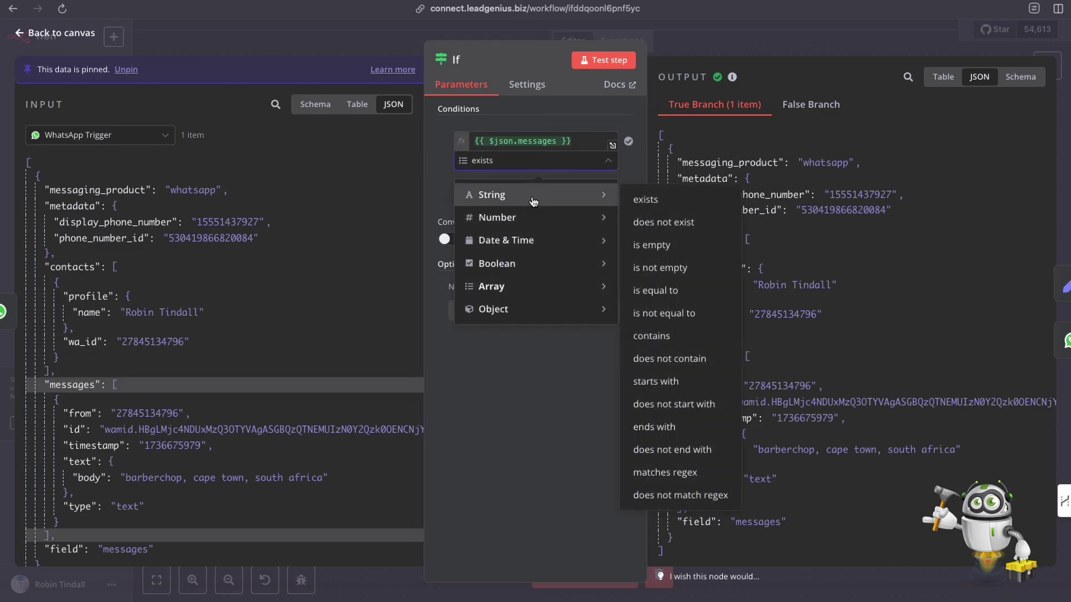
pyautogui.moveTo(535, 291)
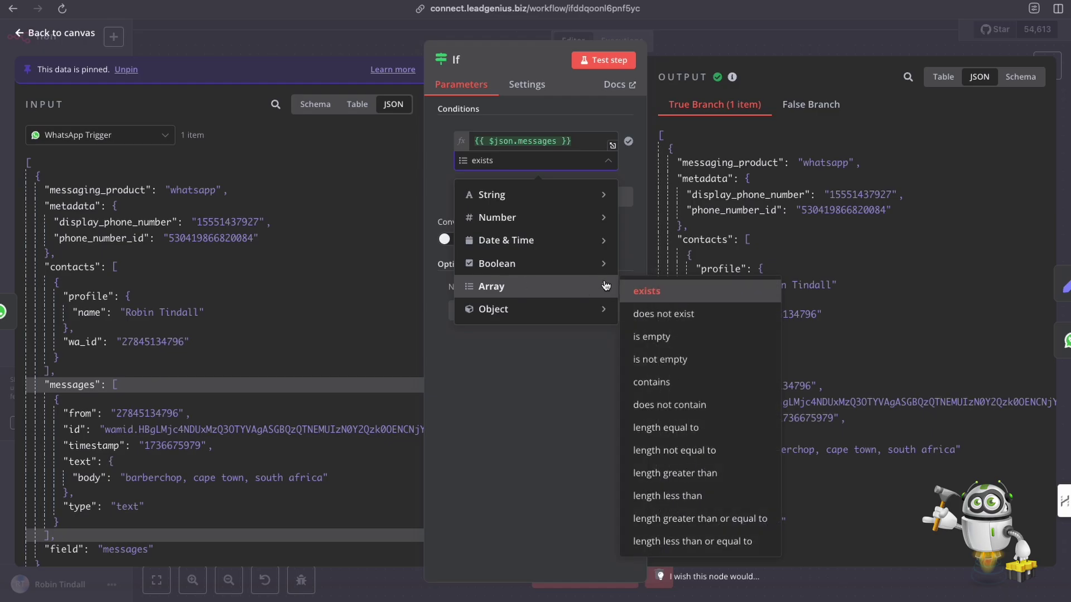
pyautogui.click(686, 49)
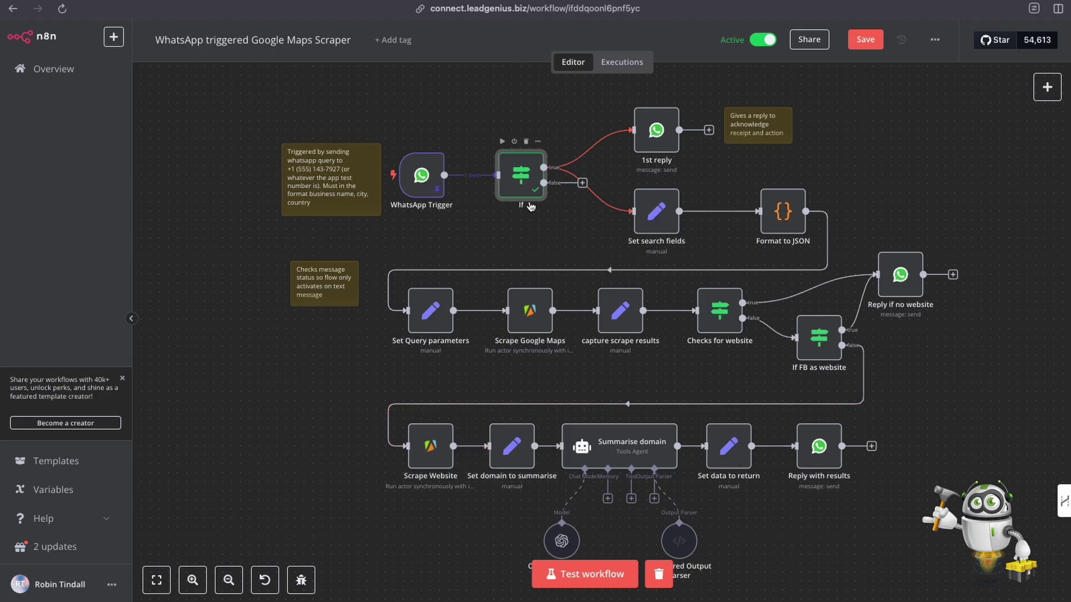
# Step: Switch to the WhatsApp chat, highlight the reply "Got it. Give me a a minute or 2 to do my research" and return to n8n
pyautogui.hscroll(1, 530, 206)
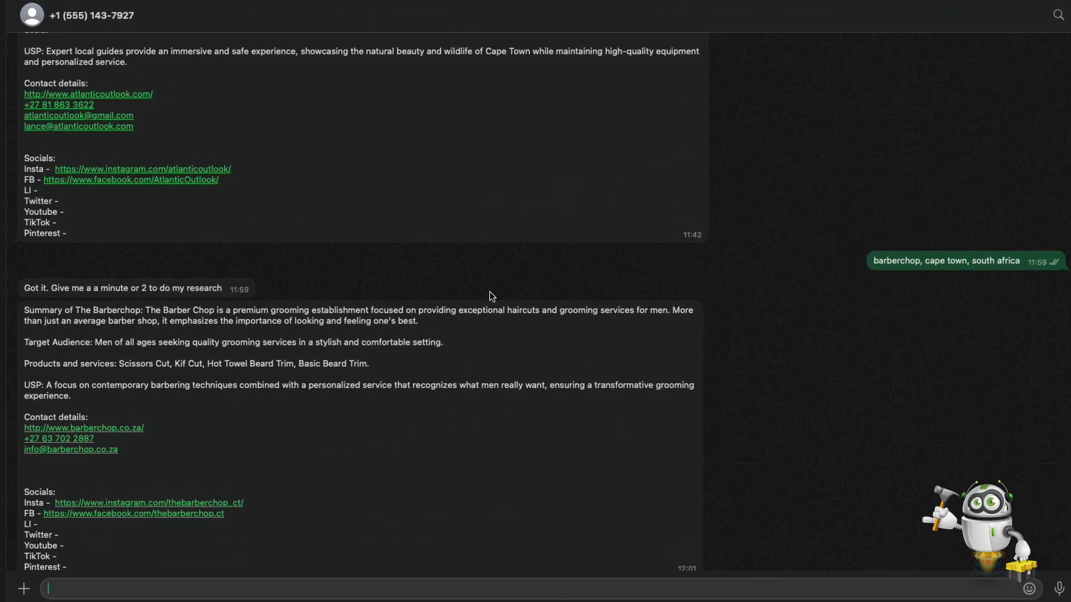
pyautogui.moveTo(25, 285); pyautogui.dragTo(226, 292)
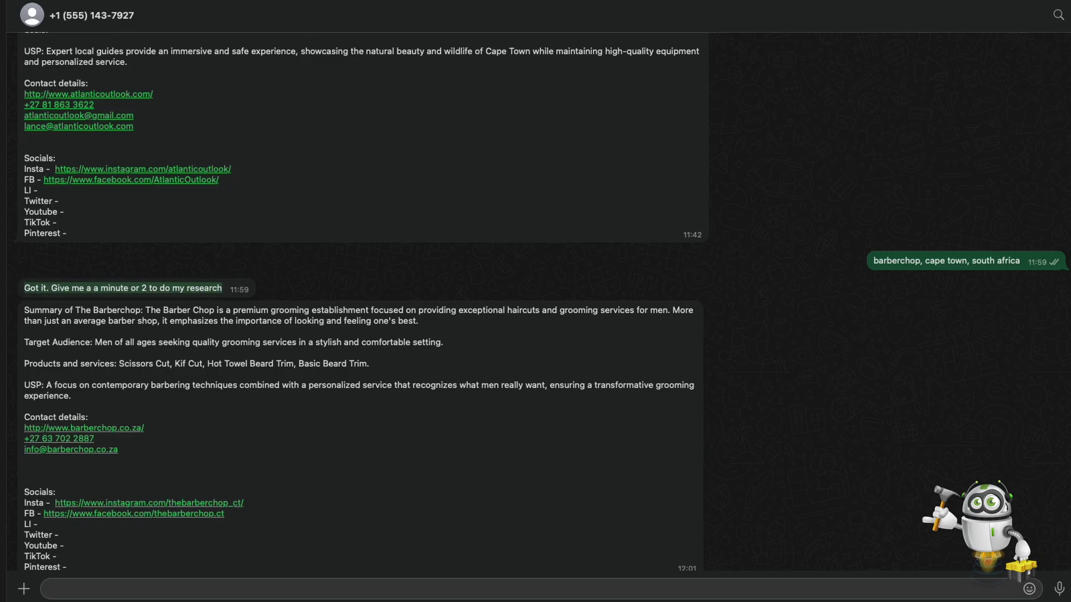
pyautogui.press('super+Tab')
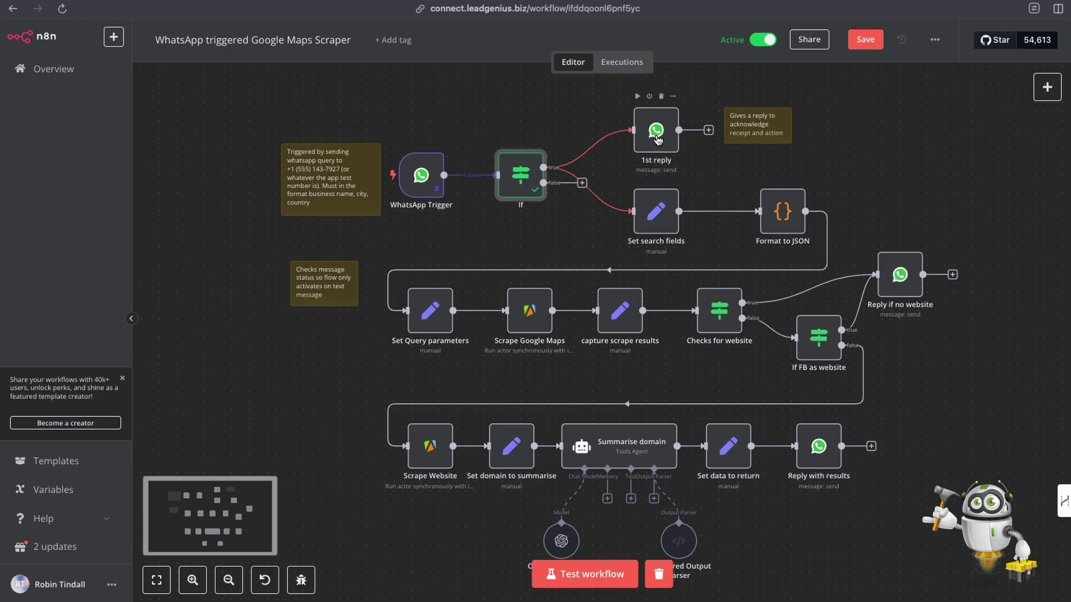
# Step: Search the node library for "whats", review the WhatsApp Business Cloud actions and close the library without adding a node
pyautogui.click(1047, 87)
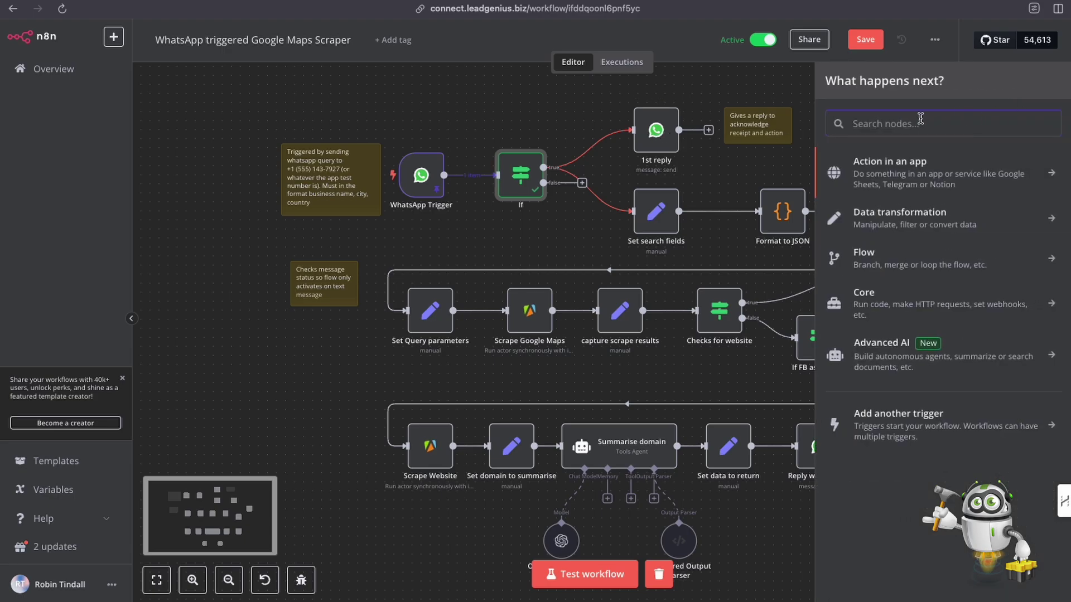
pyautogui.write('whats')
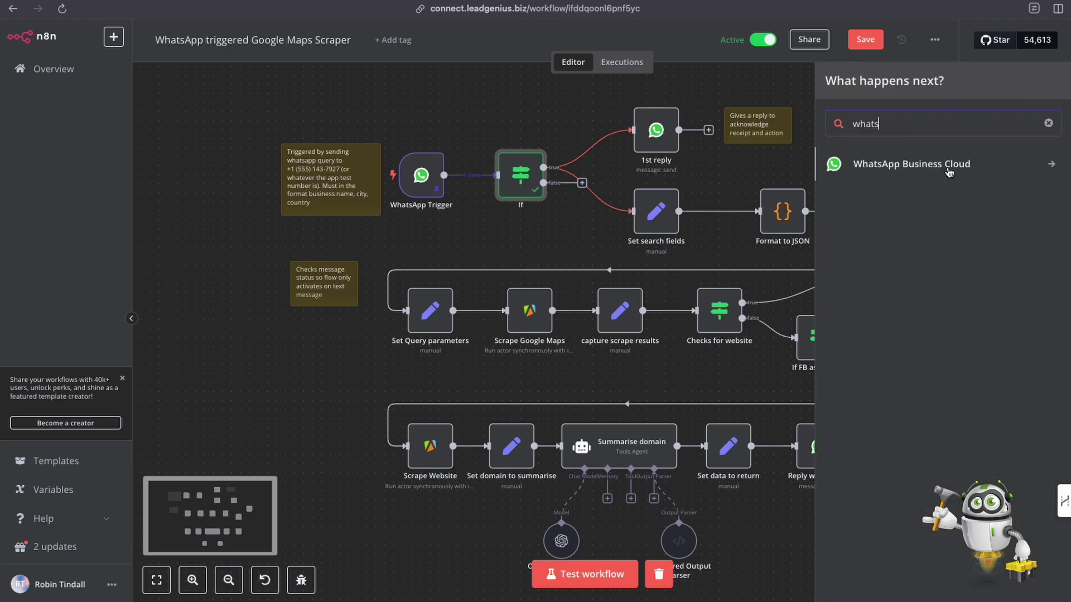
pyautogui.click(949, 167)
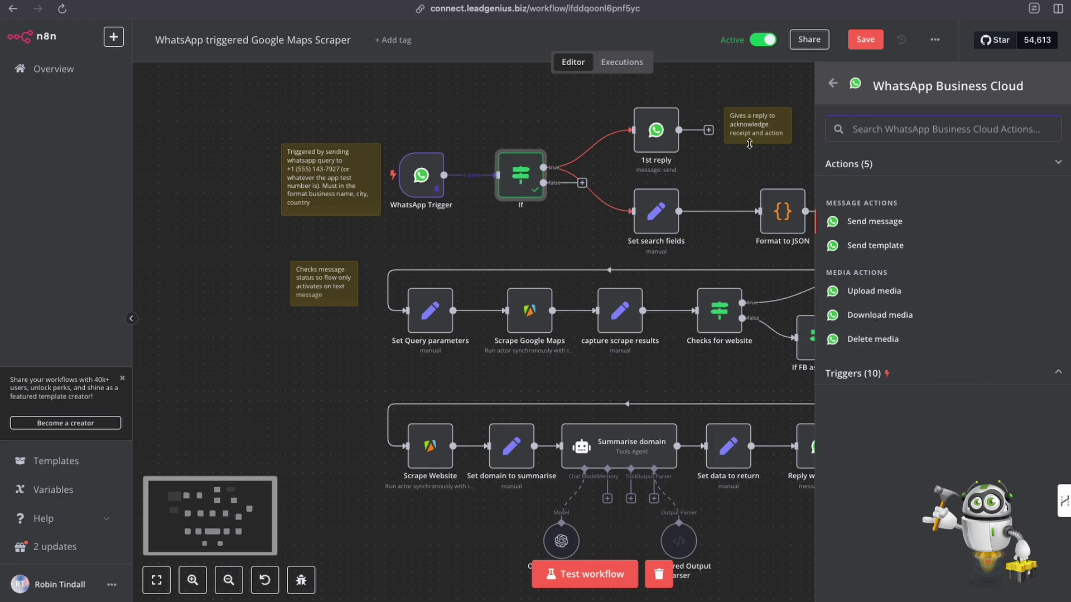
pyautogui.click(570, 92)
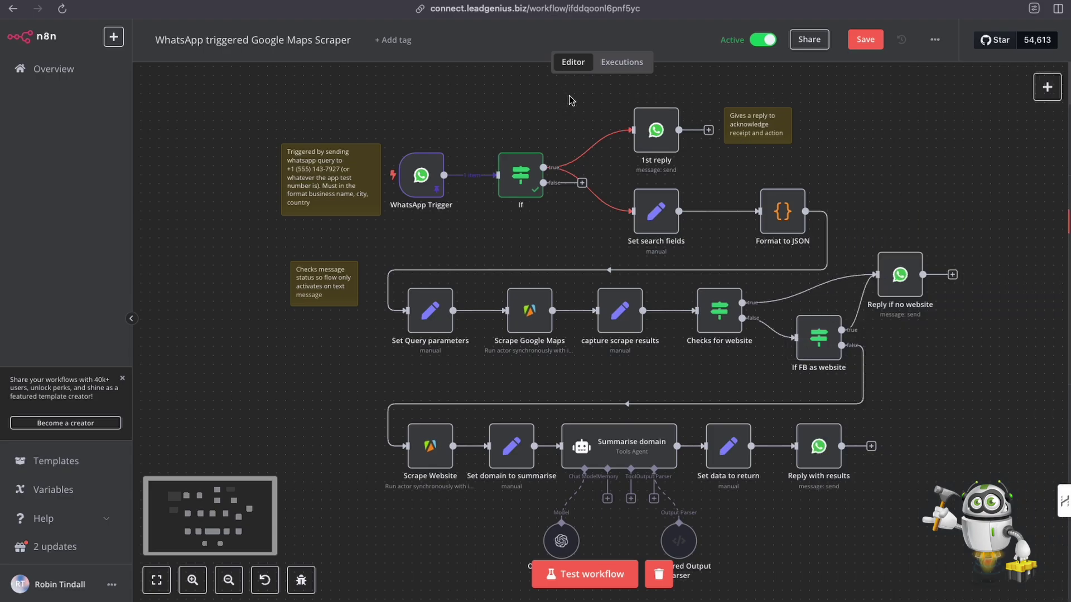
# Step: Open the 1st reply node, review its Test Key WhatsApp credential and view the WhatsApp chatbot video on the YouTube channel
pyautogui.doubleClick(656, 134)
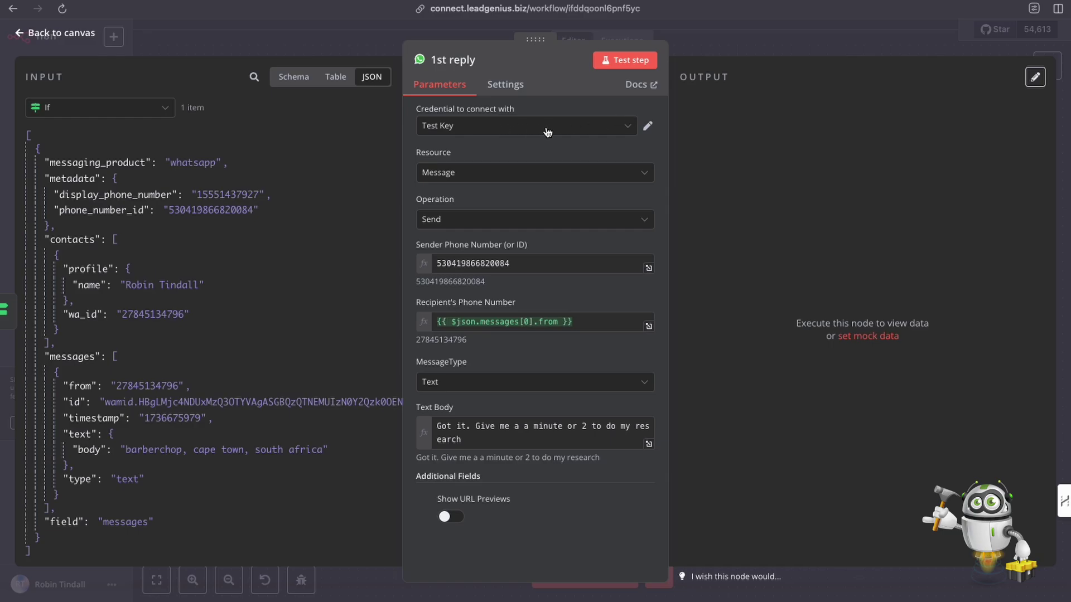
pyautogui.click(647, 128)
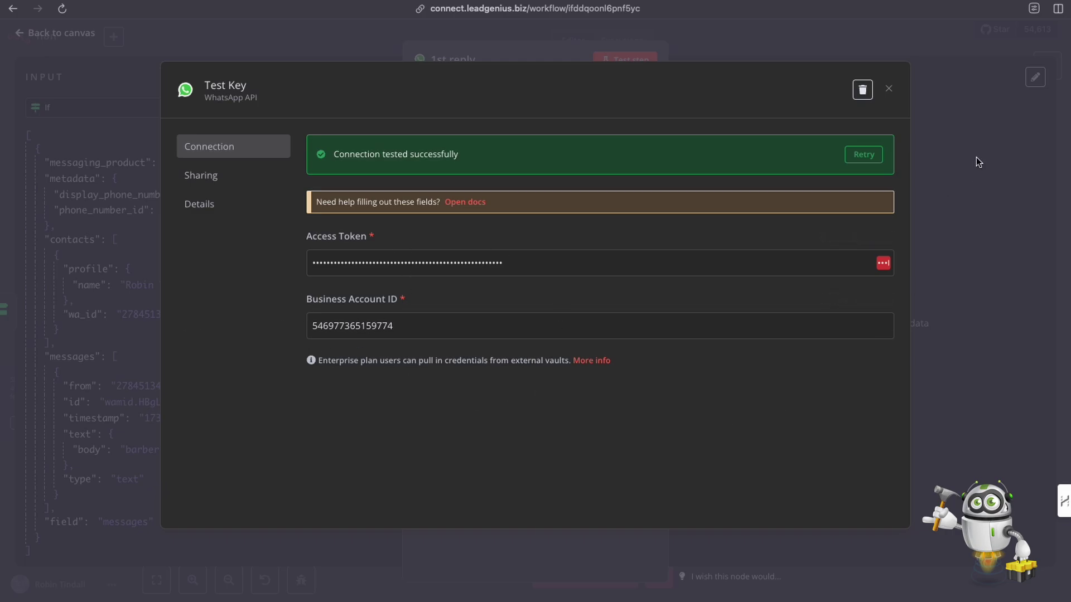
pyautogui.click(887, 89)
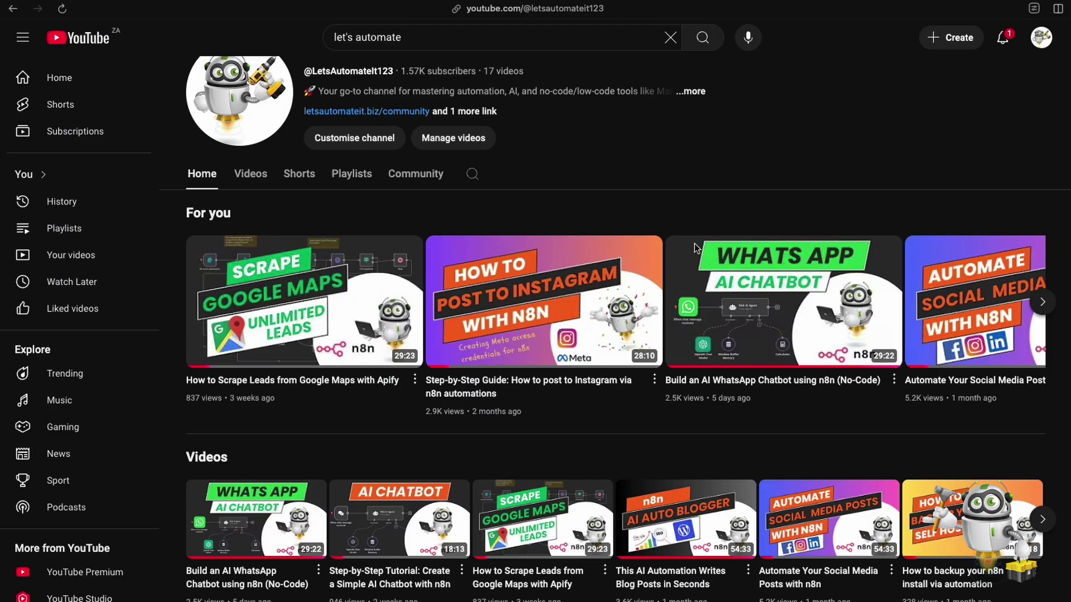
pyautogui.moveTo(696, 247)
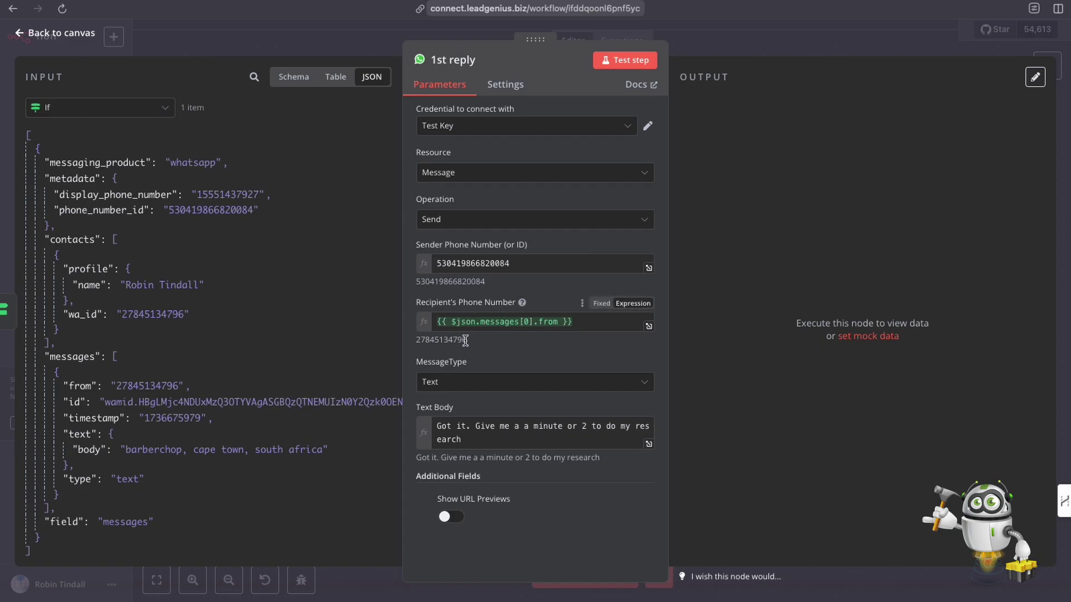
# Step: Highlight the 1st reply node's text body, review the available message types and return to the canvas
pyautogui.click(436, 428)
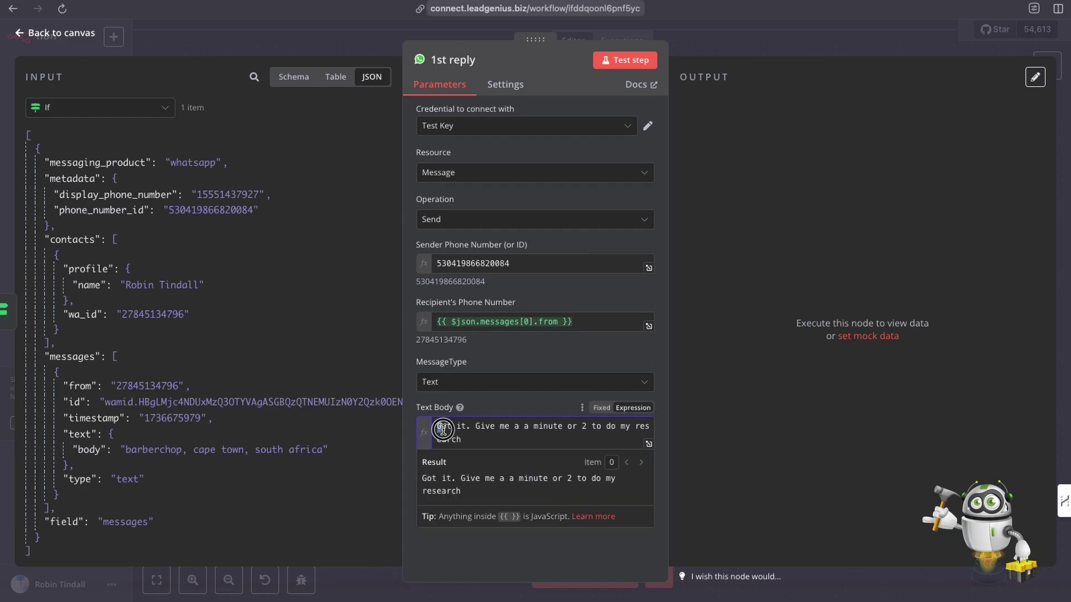
pyautogui.hotkey('ctrl', 'a')
pyautogui.press('End')
pyautogui.hotkey('ctrl', 'a')
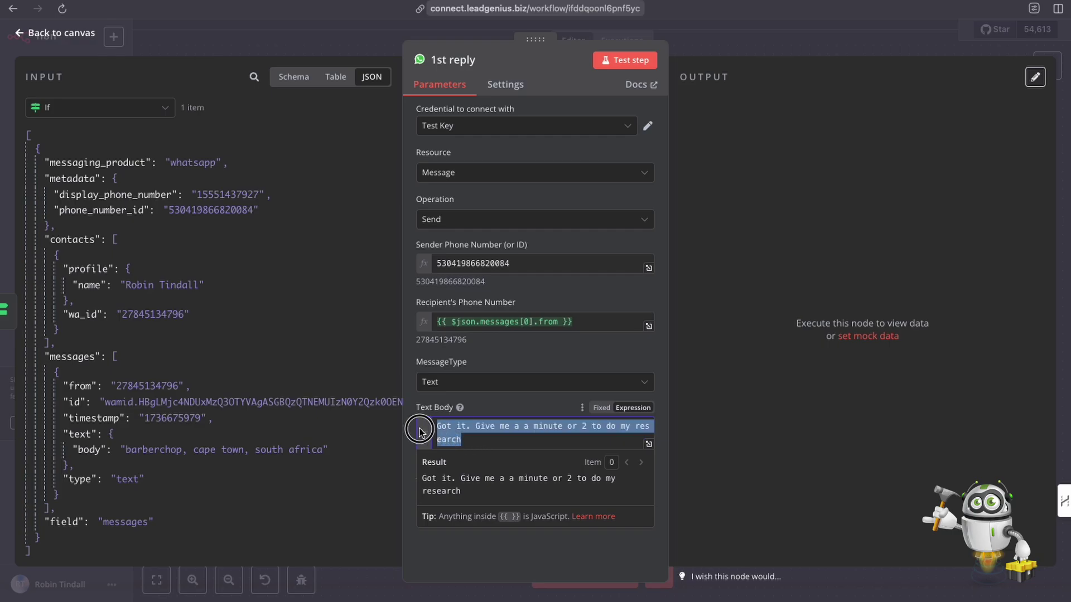
pyautogui.click(476, 384)
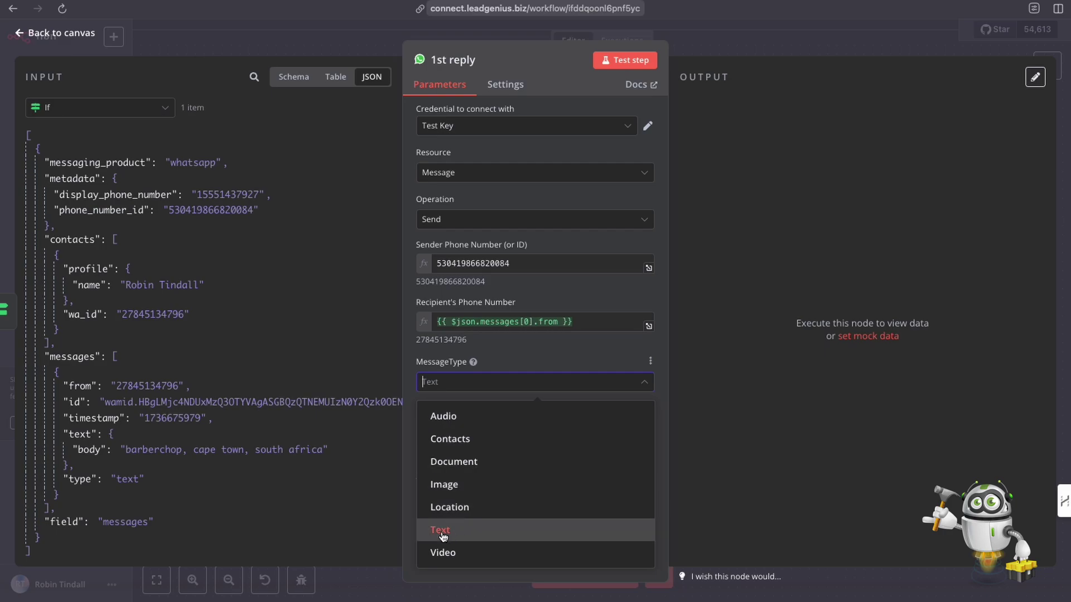
pyautogui.click(410, 407)
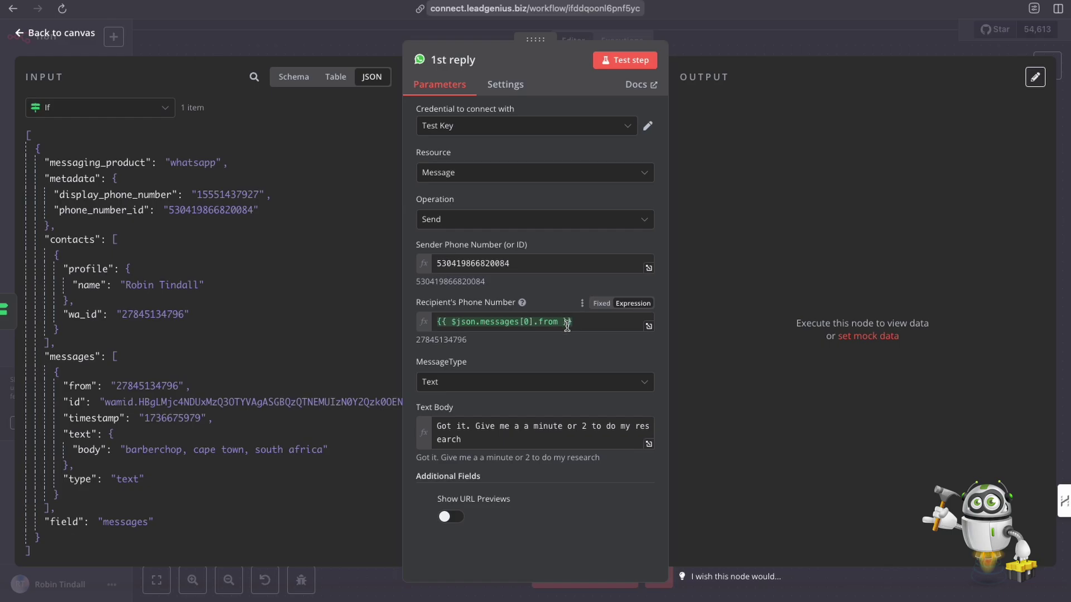
pyautogui.click(688, 49)
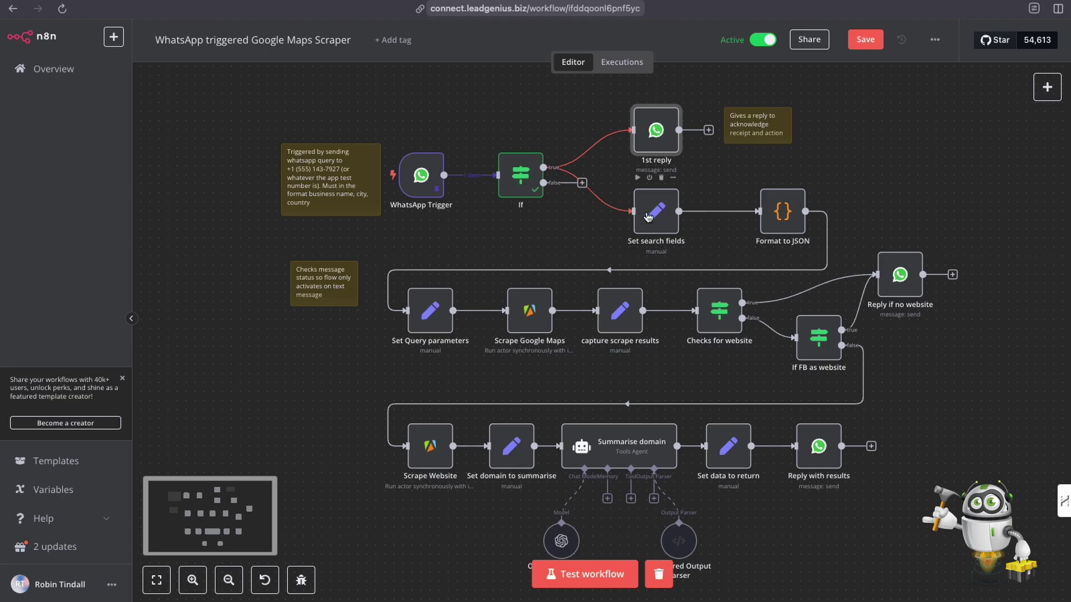
# Step: Search the node library for "set" and close the library without adding a node
pyautogui.click(1047, 87)
pyautogui.write('set')
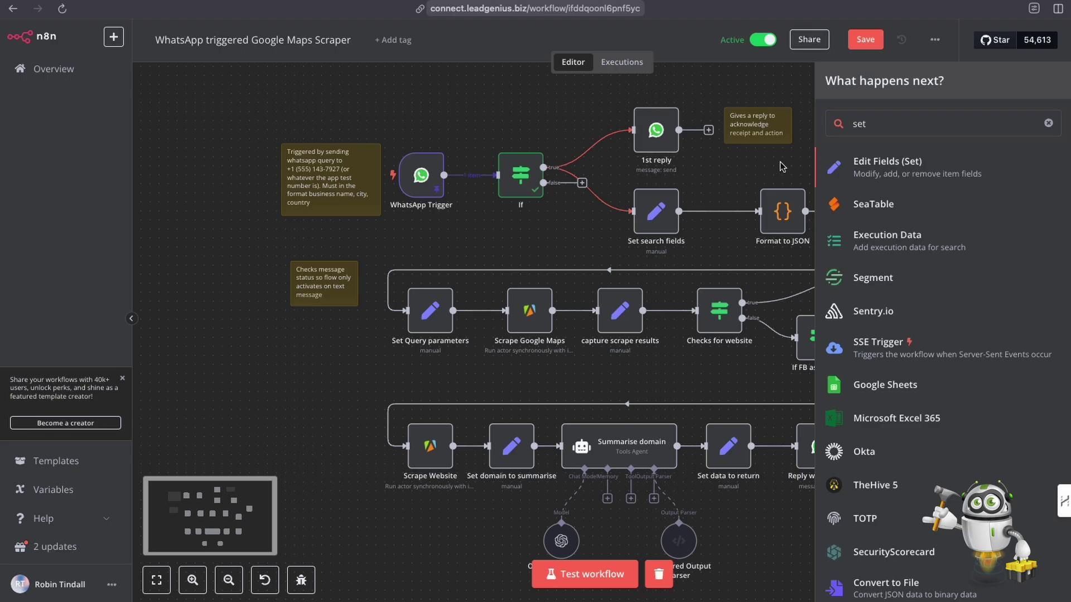
pyautogui.click(746, 171)
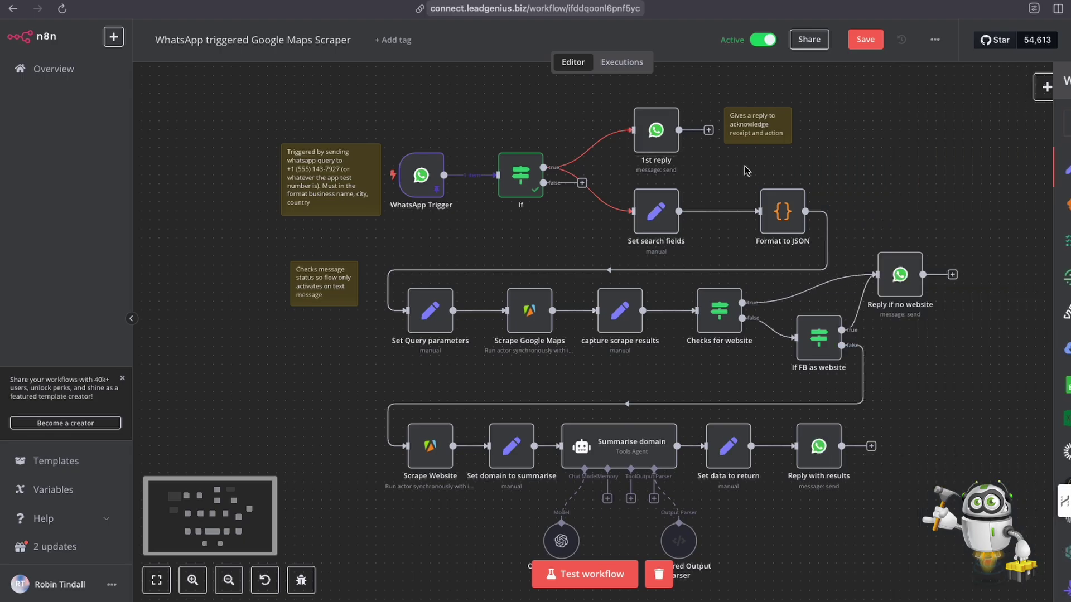
# Step: In the Set search fields node, show the input as a schema and map the message text body as an additional field
pyautogui.doubleClick(656, 215)
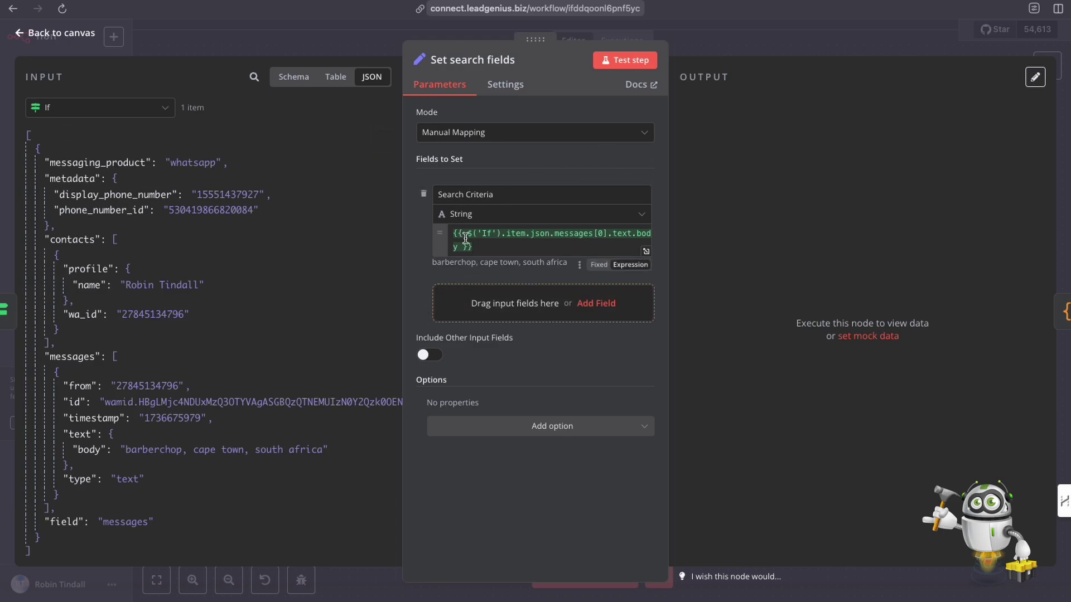
pyautogui.click(294, 76)
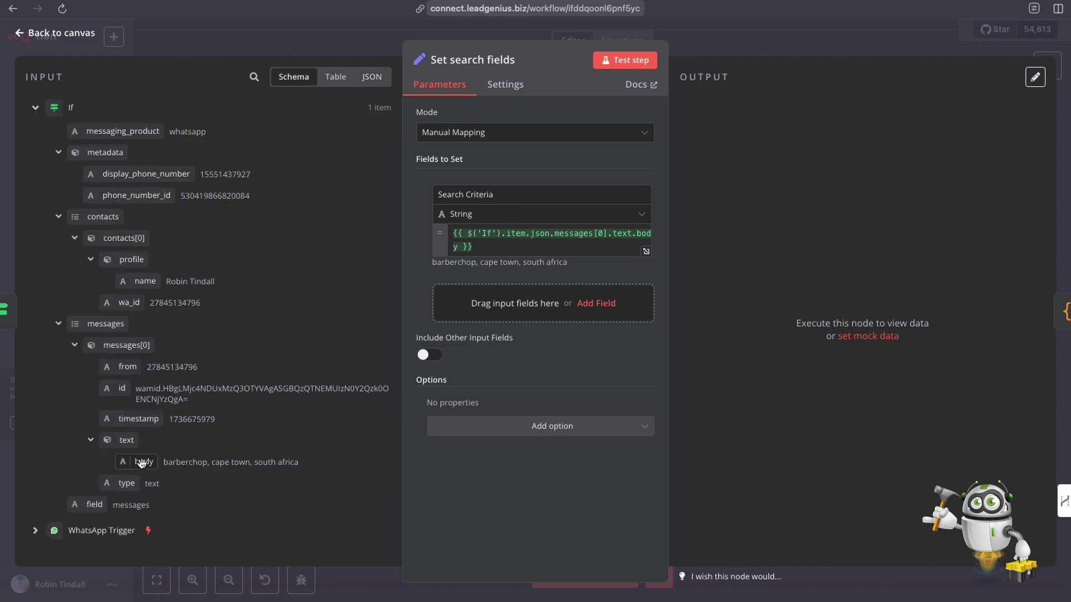
pyautogui.moveTo(143, 463); pyautogui.dragTo(325, 399)
pyautogui.moveTo(531, 329); pyautogui.dragTo(495, 313)
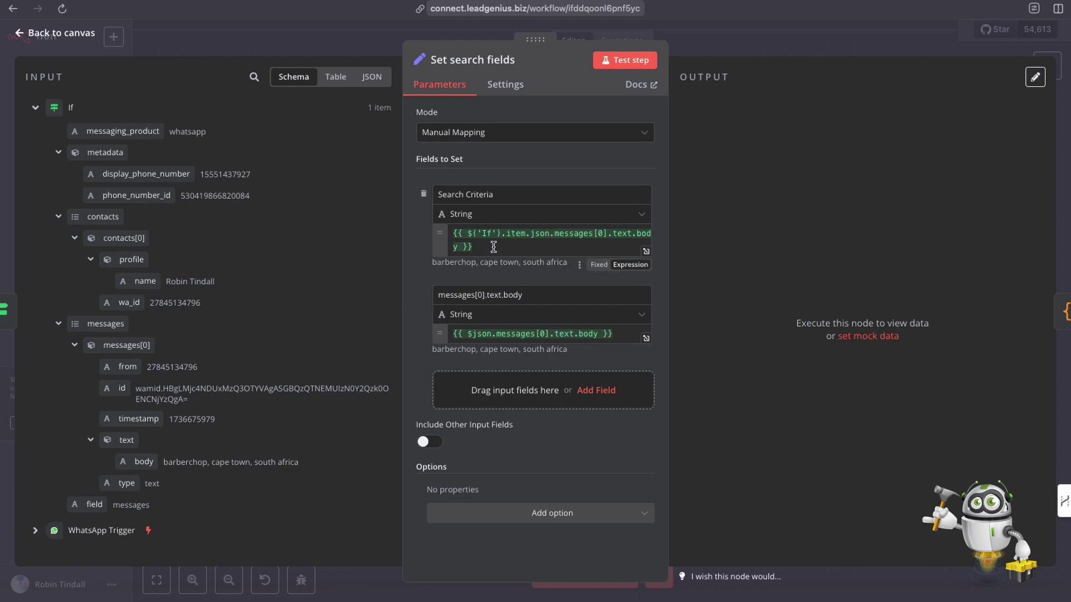
# Step: Highlight the "$json." prefix in the messages[0].text.body field's expression and return to the canvas
pyautogui.click(617, 335)
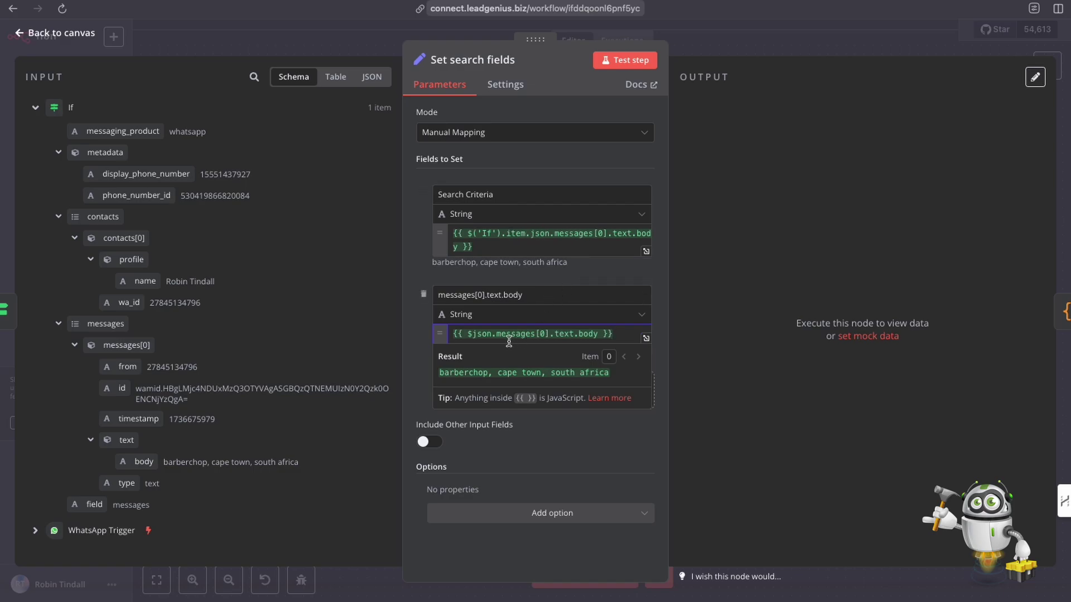
pyautogui.doubleClick(484, 334)
pyautogui.moveTo(484, 334); pyautogui.dragTo(453, 334)
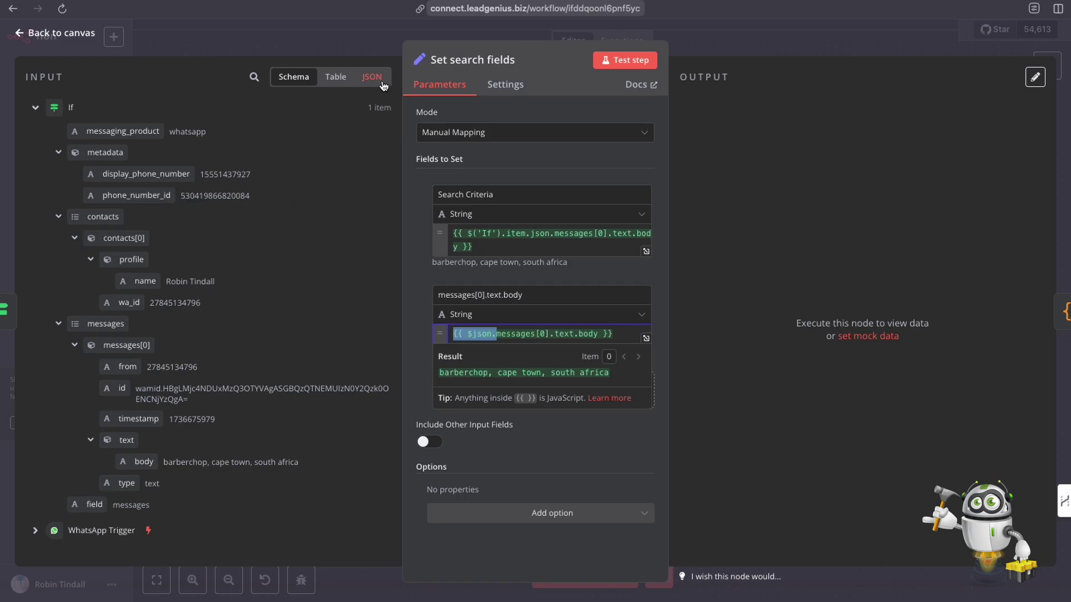
pyautogui.click(281, 48)
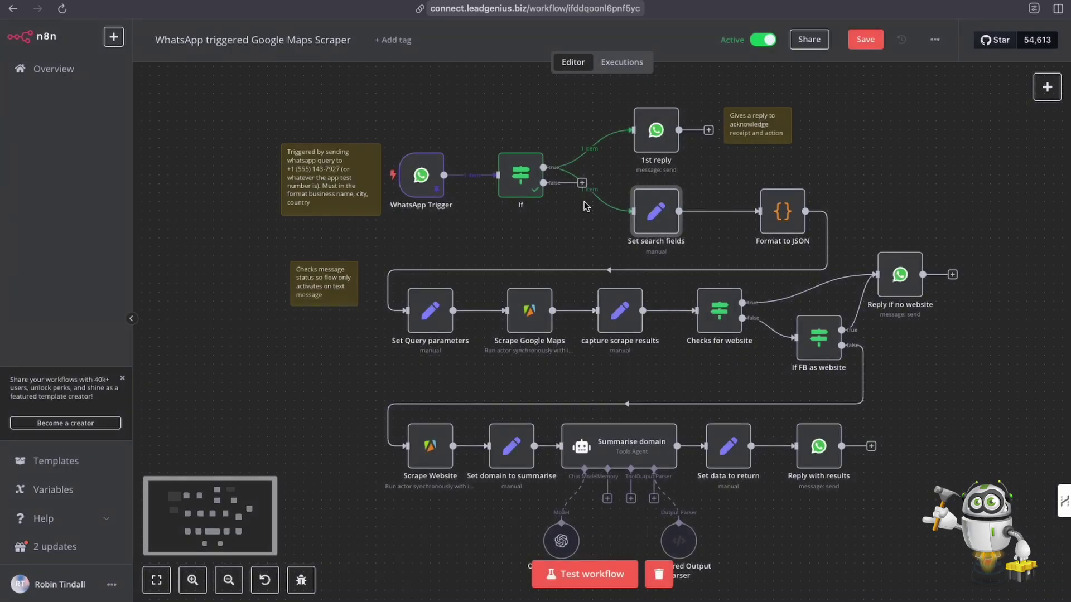
# Step: Reopen the Set search fields node, highlight the messages[0].text.body field's expression and delete that field
pyautogui.doubleClick(656, 211)
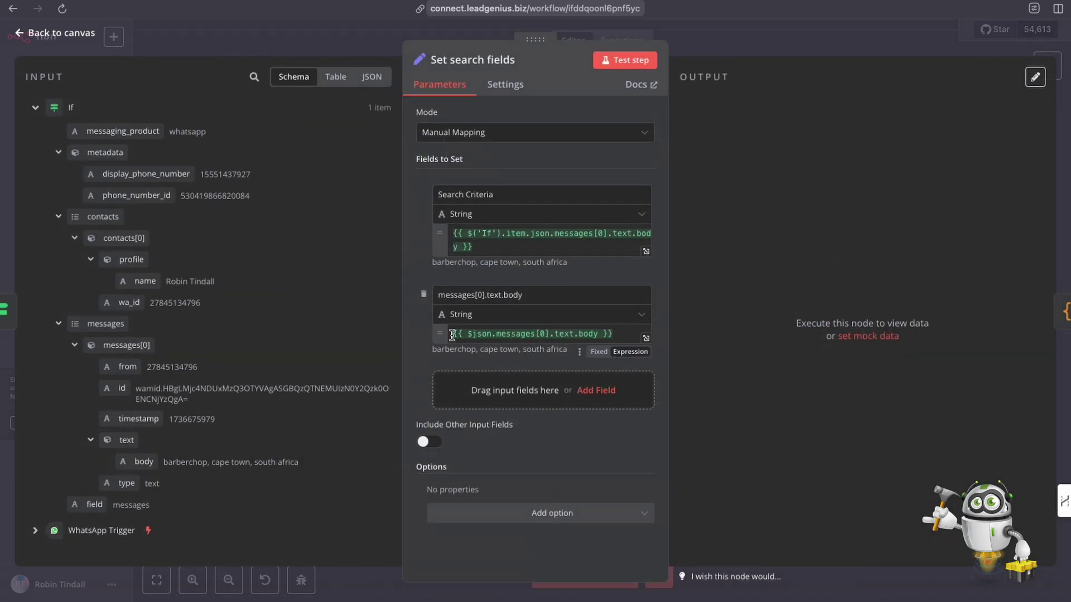
pyautogui.moveTo(454, 334); pyautogui.dragTo(626, 338)
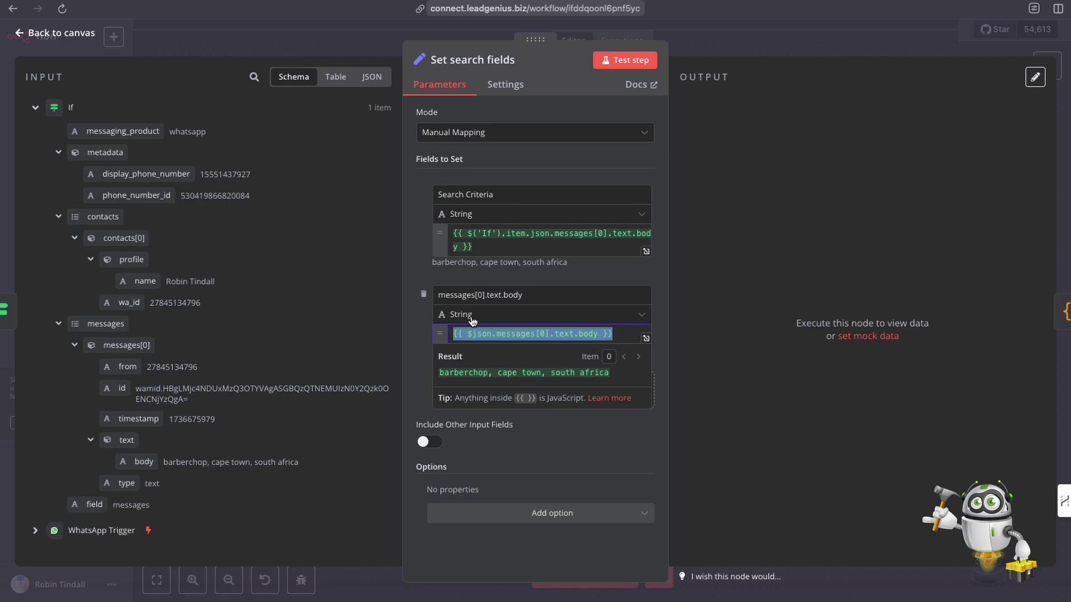
pyautogui.click(424, 296)
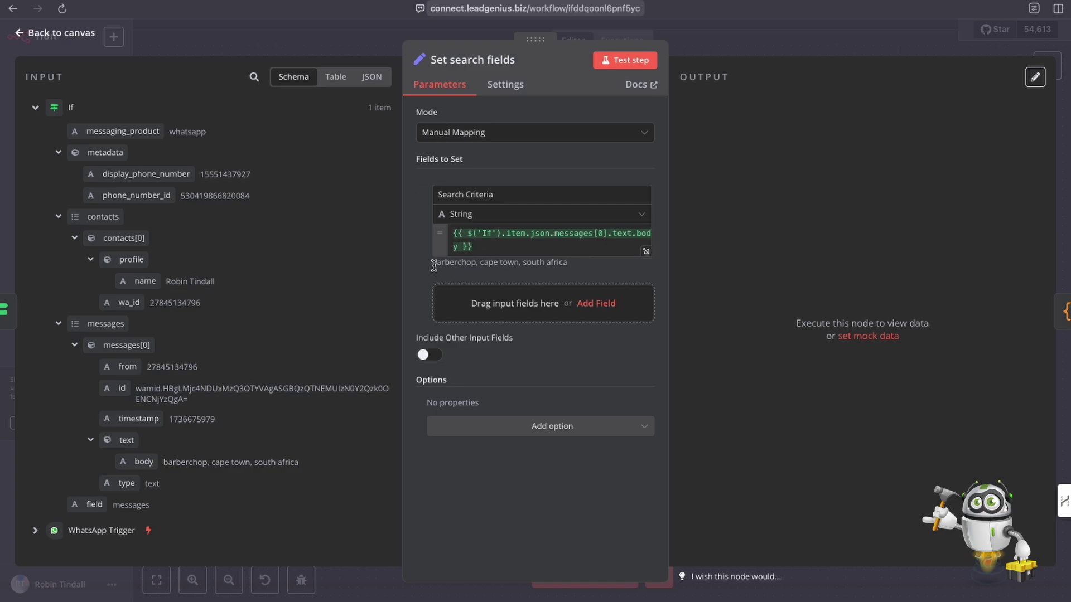
# Step: Highlight the Search Criteria expression's result, test the Set search fields step and return to the canvas
pyautogui.click(581, 267)
pyautogui.moveTo(431, 263); pyautogui.dragTo(567, 264)
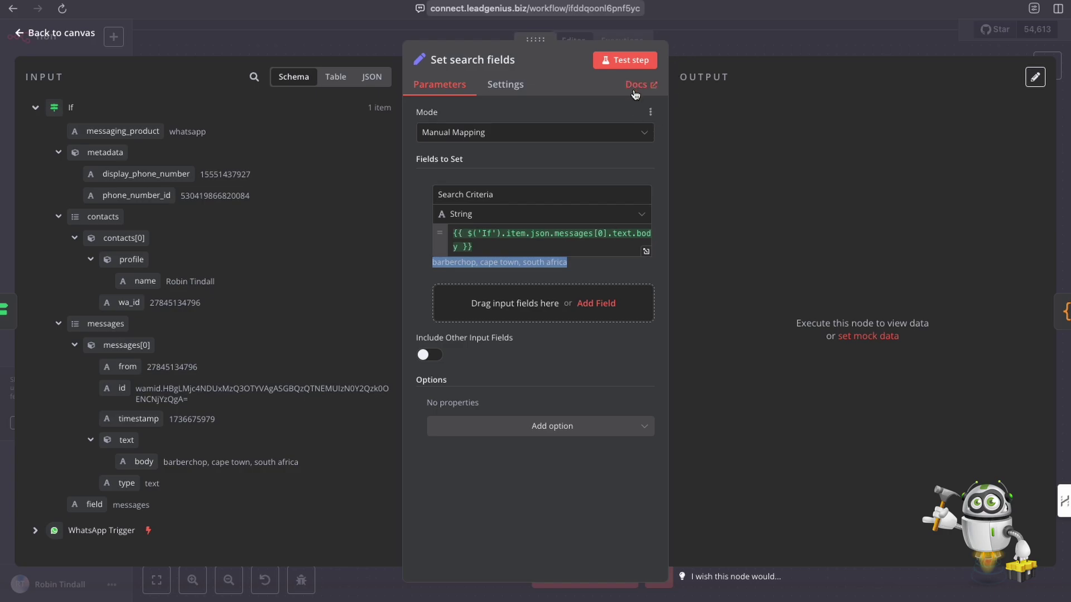
pyautogui.click(625, 65)
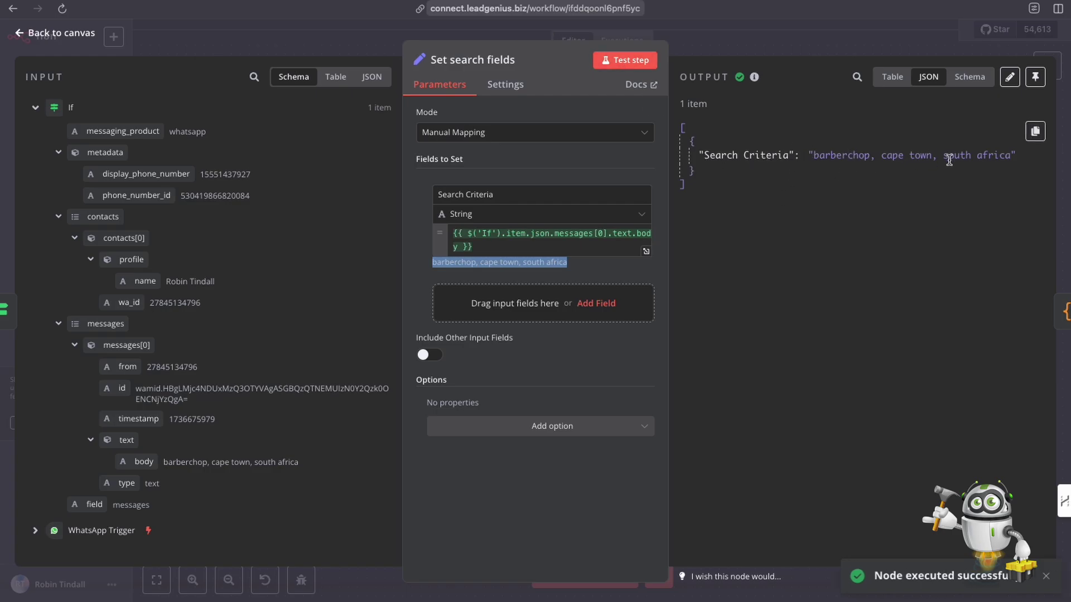
pyautogui.click(724, 42)
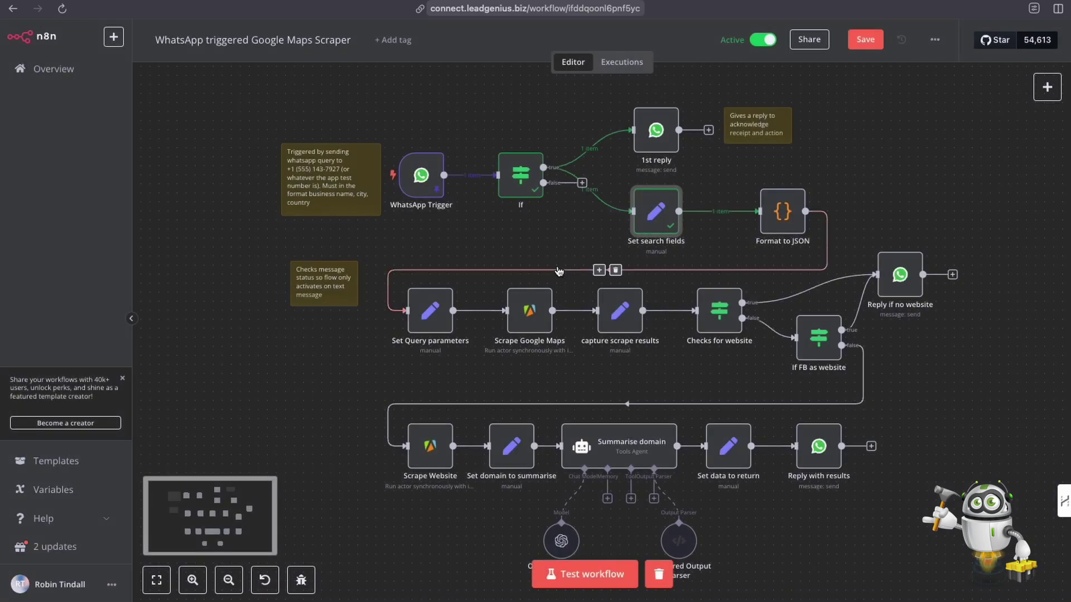
# Step: Review the Set search fields node's output once more and return to the Format to JSON node on the canvas
pyautogui.hscroll(2, 558, 272)
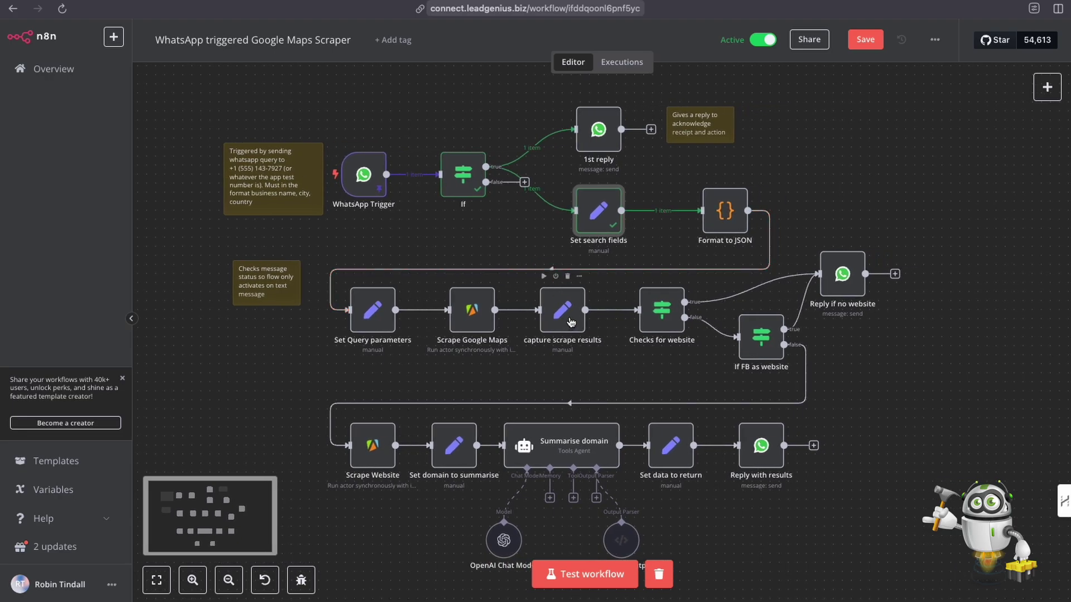
pyautogui.doubleClick(604, 214)
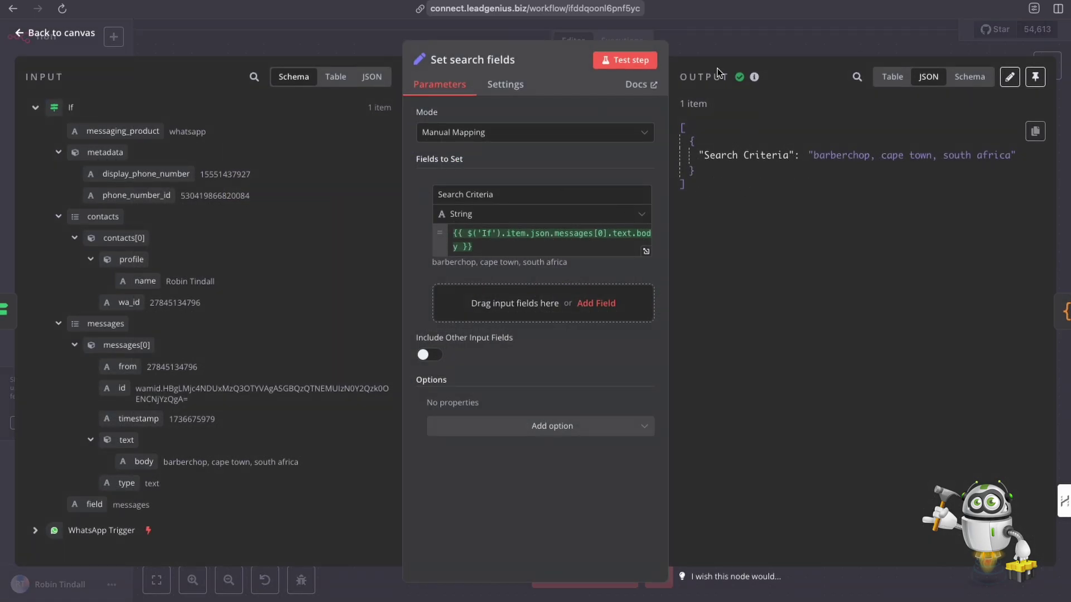
pyautogui.click(712, 49)
pyautogui.hscroll(-1, 733, 194)
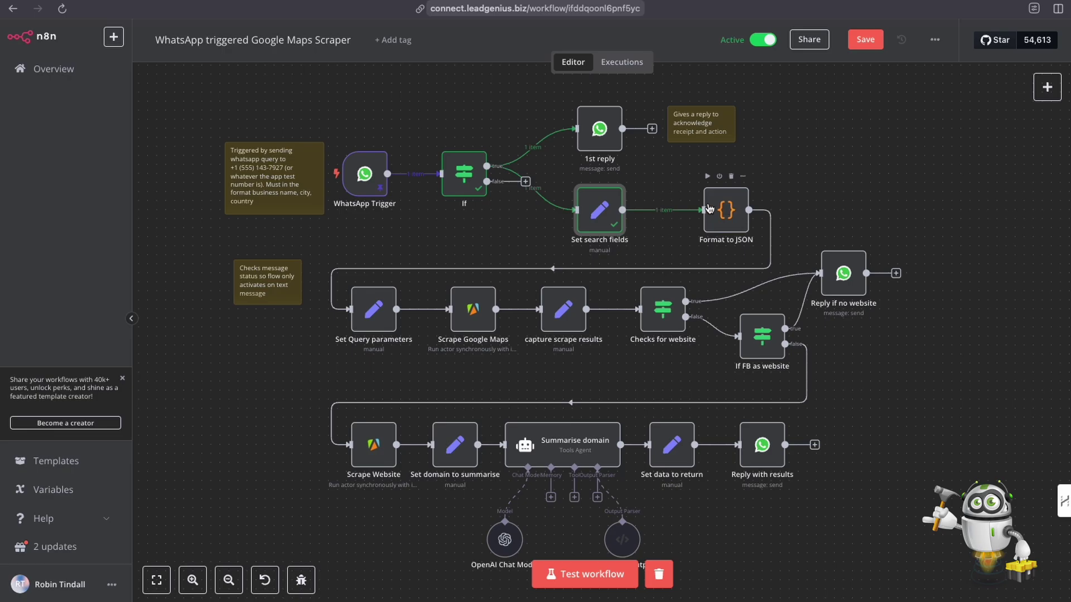
pyautogui.hscroll(-2, 722, 210)
pyautogui.hscroll(-1, 721, 210)
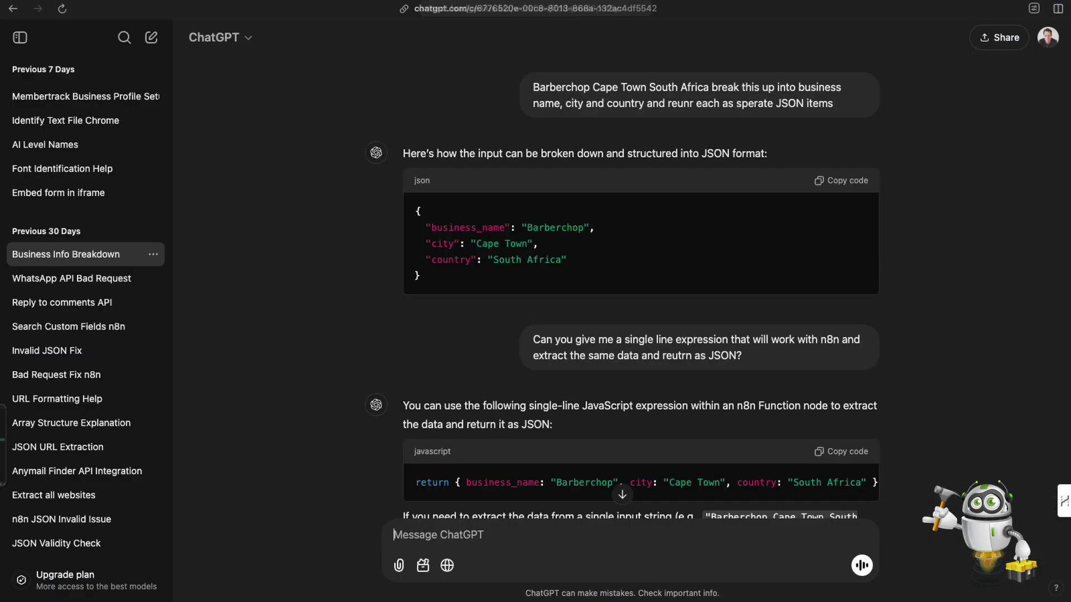
# Step: Switch to the ChatGPT conversation and highlight the prompt for splitting business name, city and country and its JSON answer
pyautogui.hotkey('ctrl', 'Tab')
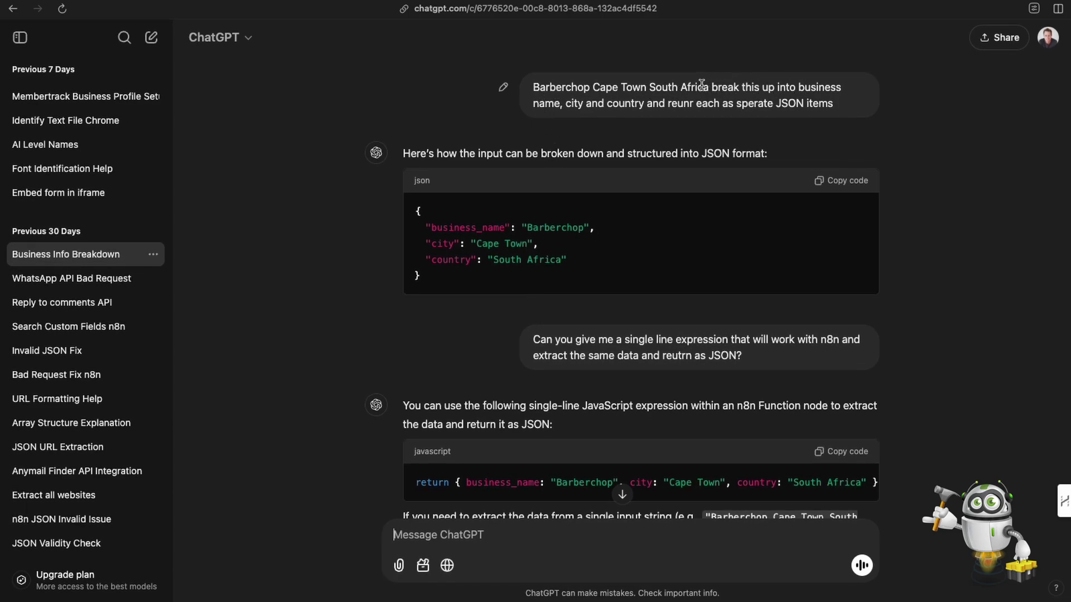
pyautogui.moveTo(534, 87); pyautogui.dragTo(831, 119)
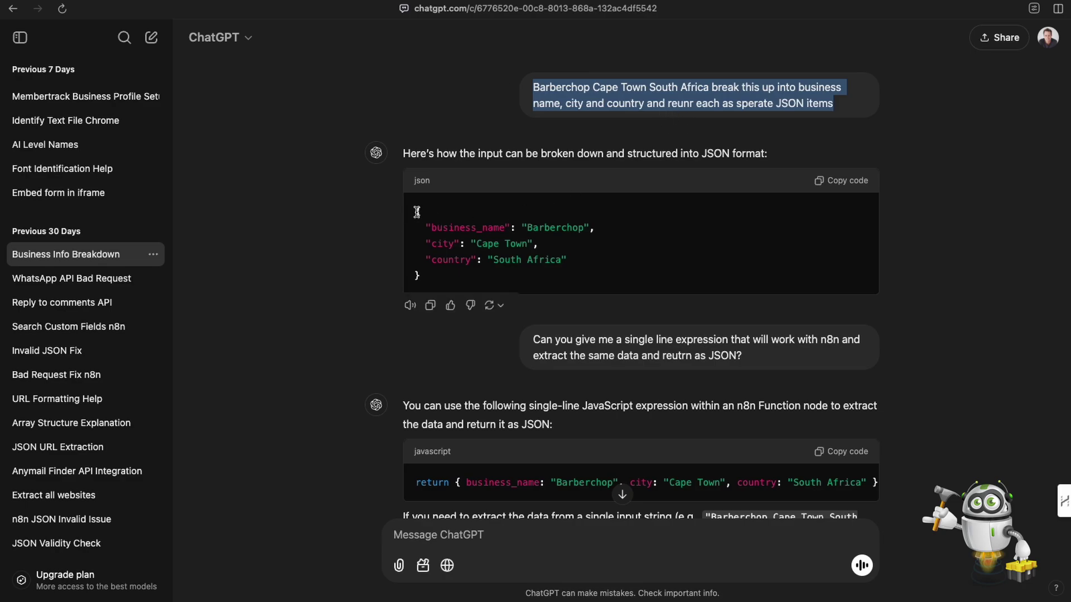
pyautogui.moveTo(417, 212); pyautogui.dragTo(430, 281)
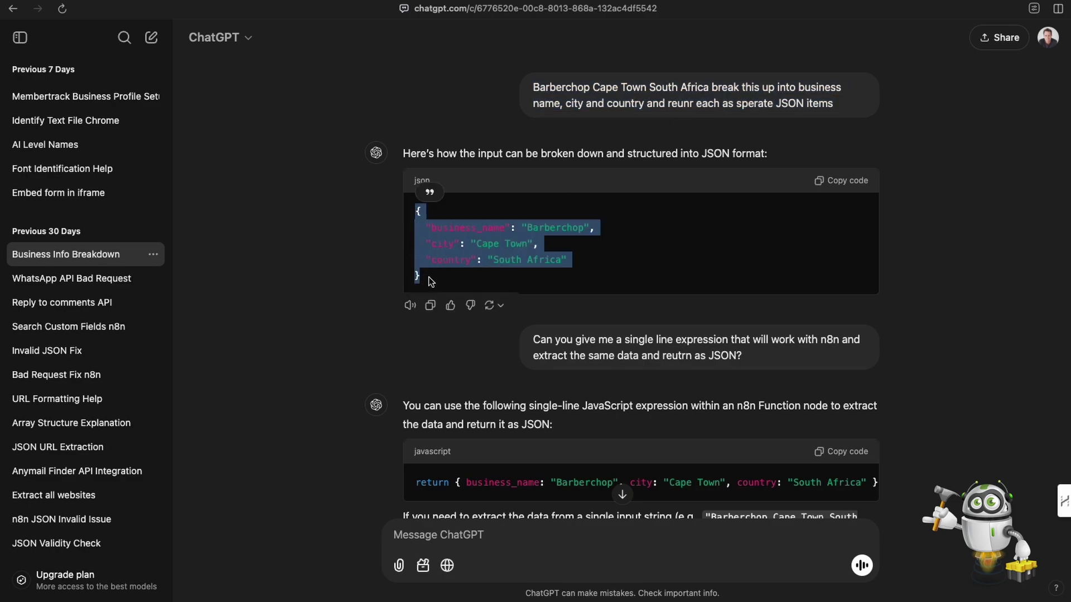
pyautogui.click(430, 281)
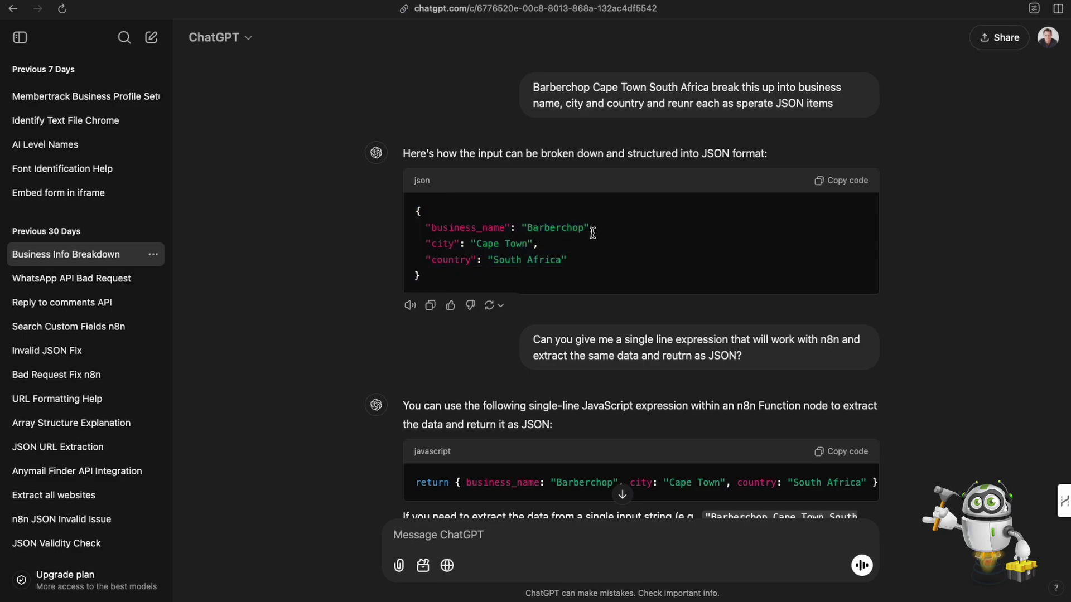
pyautogui.click(416, 212)
pyautogui.moveTo(417, 212); pyautogui.dragTo(434, 279)
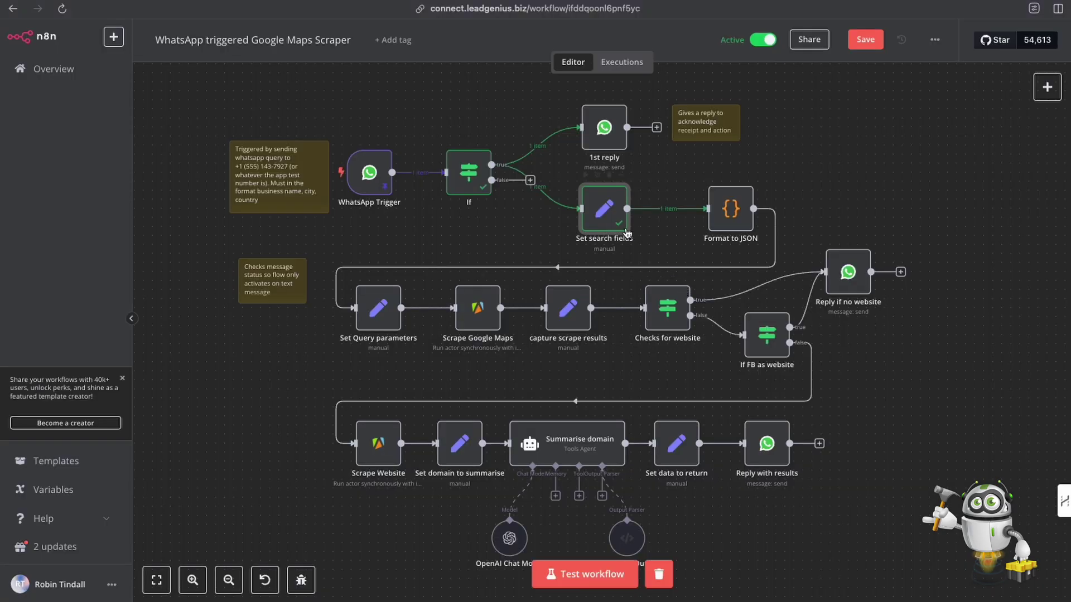
# Step: Highlight the Search Criteria output of the Set search fields node in n8n, and switch back to the ChatGPT conversation for comparison
pyautogui.doubleClick(609, 210)
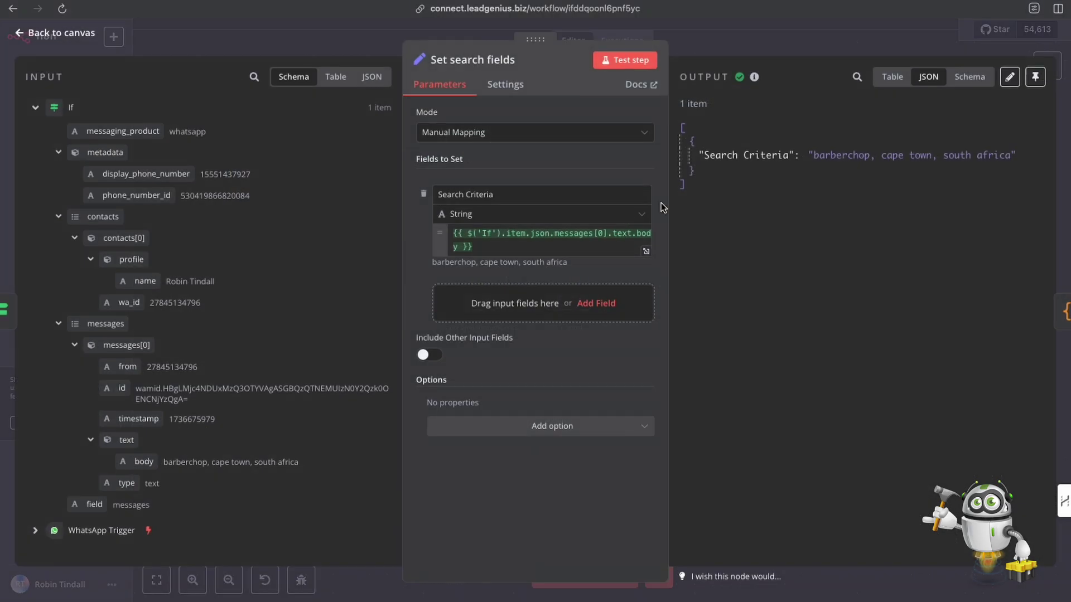
pyautogui.click(702, 157)
pyautogui.moveTo(702, 157); pyautogui.dragTo(1012, 156)
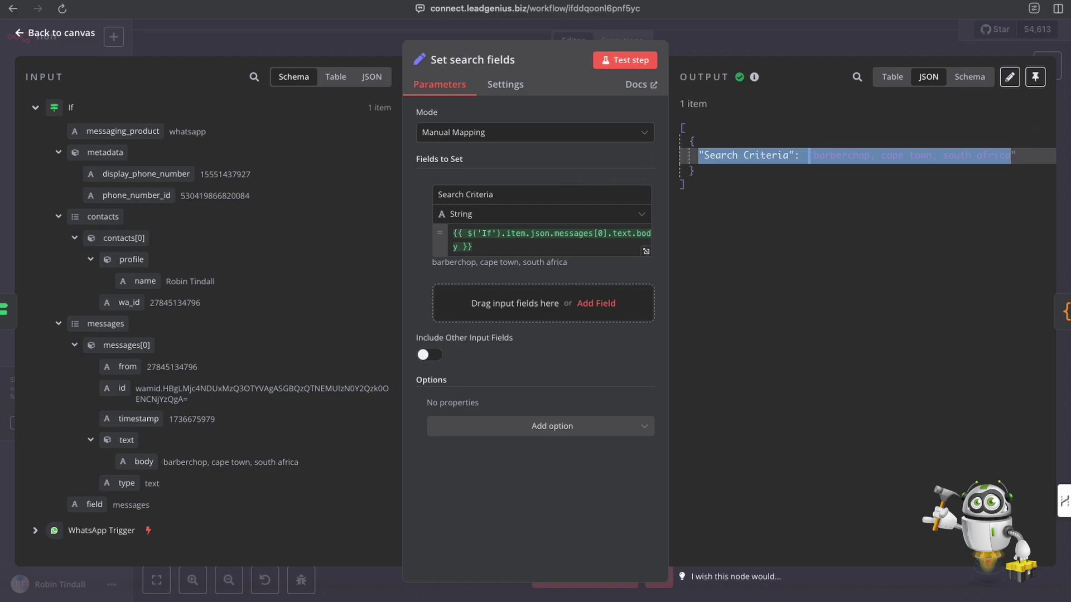
pyautogui.hotkey('ctrl', 'Tab')
pyautogui.click(441, 231)
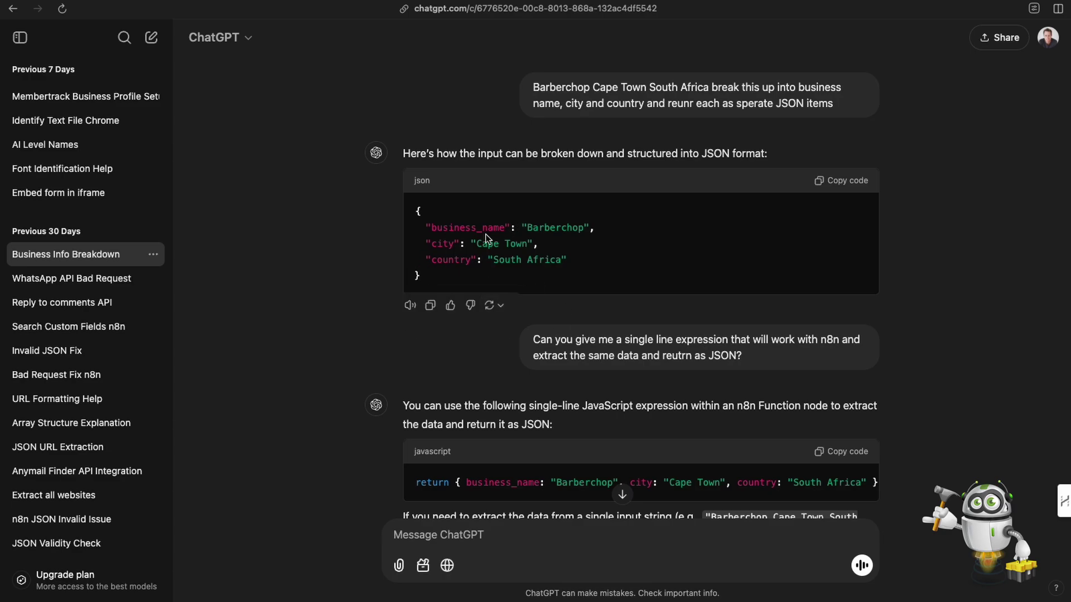
# Step: Highlight the ChatGPT prompt asking for a single-line n8n expression, copy the one-line JavaScript answer and switch to n8n
pyautogui.scroll(-3, 489, 245)
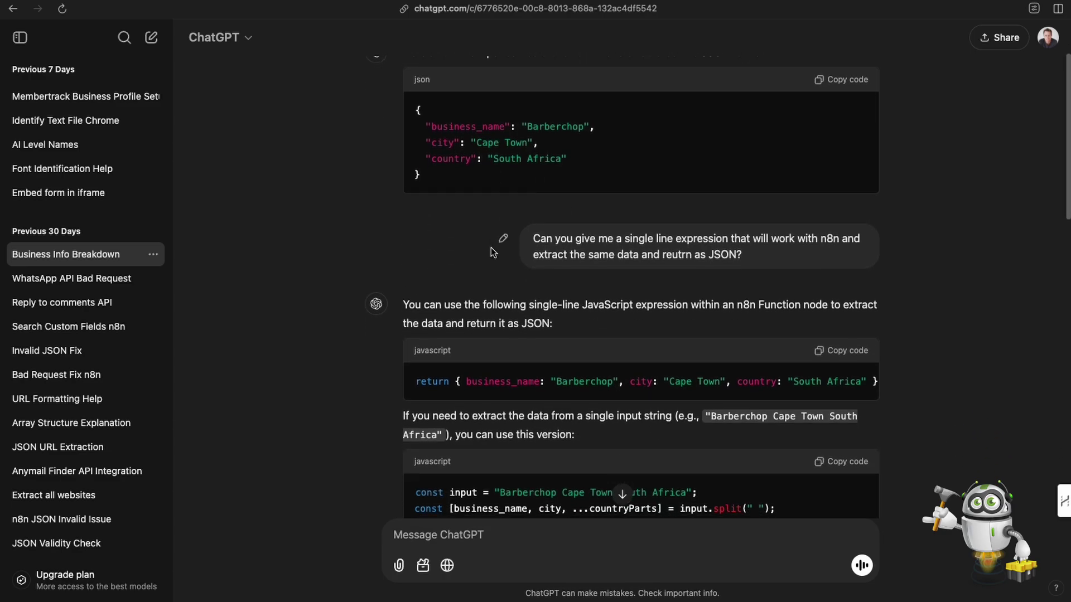
pyautogui.scroll(-1, 491, 247)
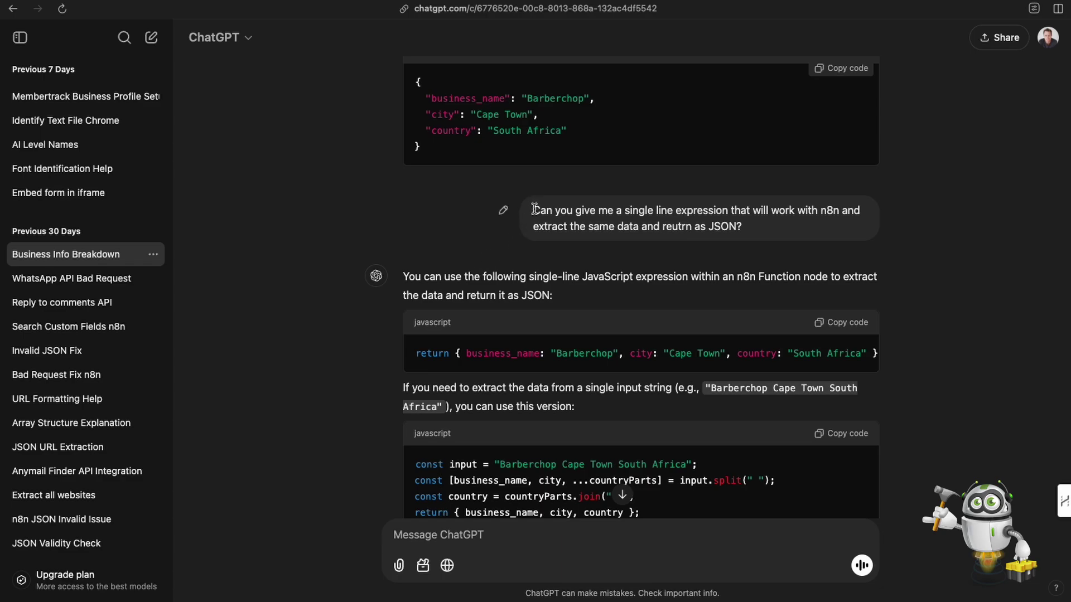
pyautogui.moveTo(635, 212); pyautogui.dragTo(836, 225)
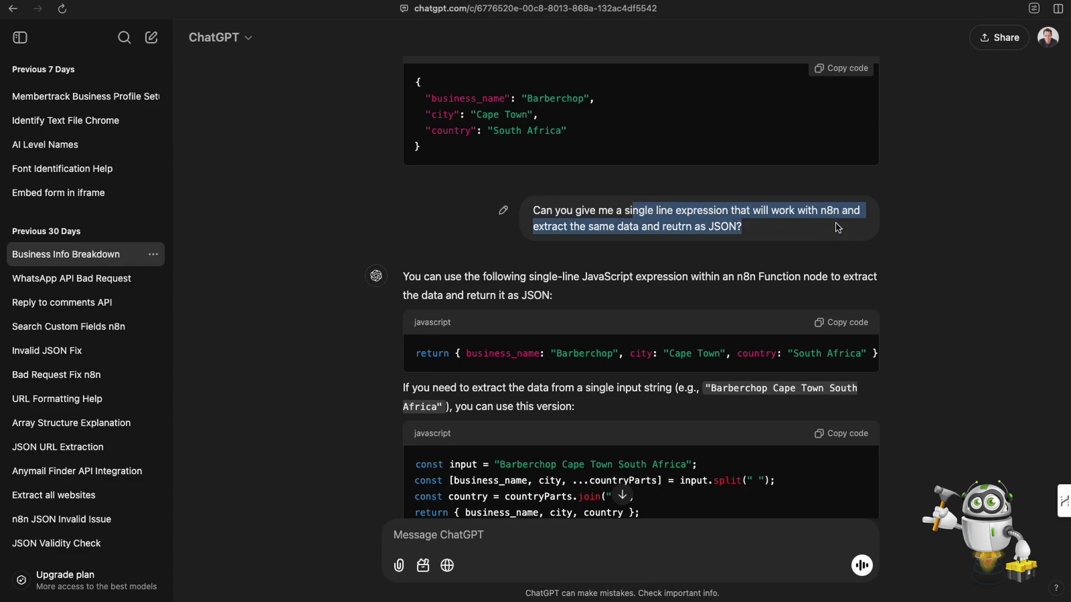
pyautogui.scroll(-3, 664, 290)
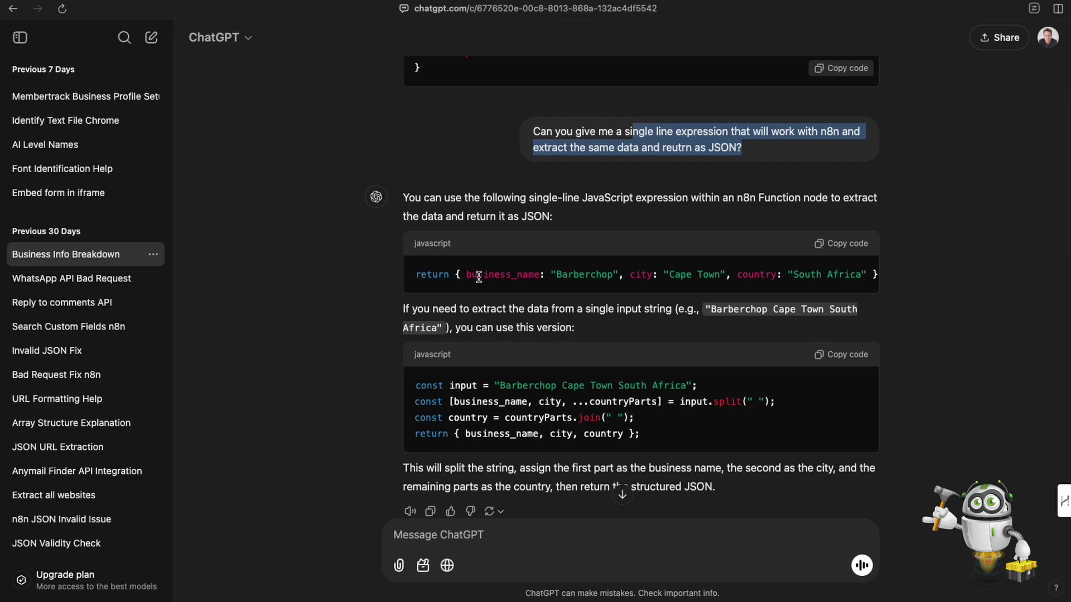
pyautogui.click(841, 245)
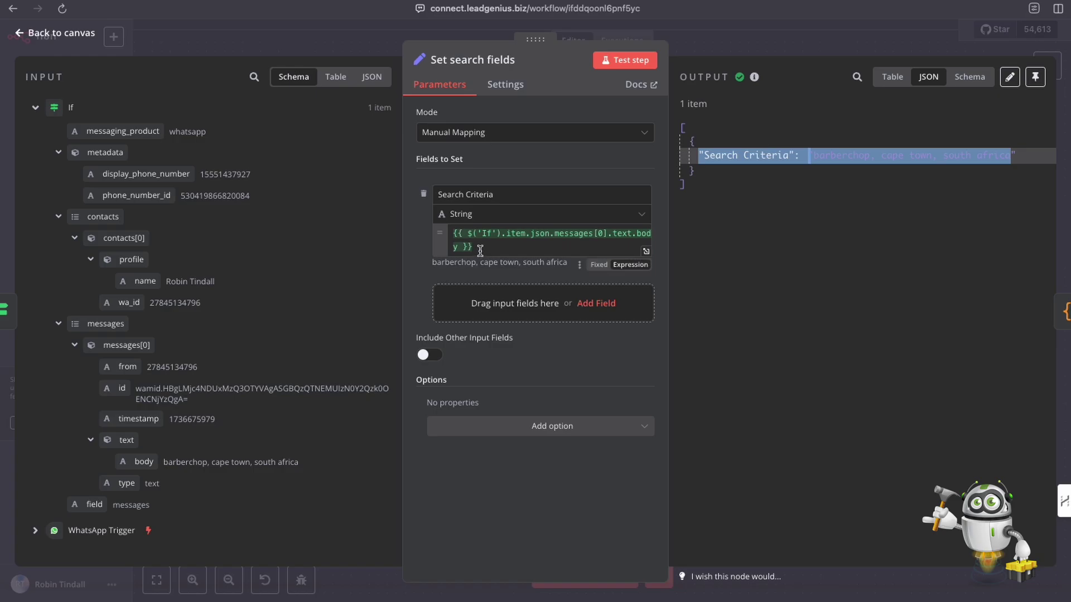
# Step: Examine the Search Criteria expression in the Set search fields node, return to the canvas and switch back to the ChatGPT conversation
pyautogui.click(481, 248)
pyautogui.hotkey('ctrl', 'a')
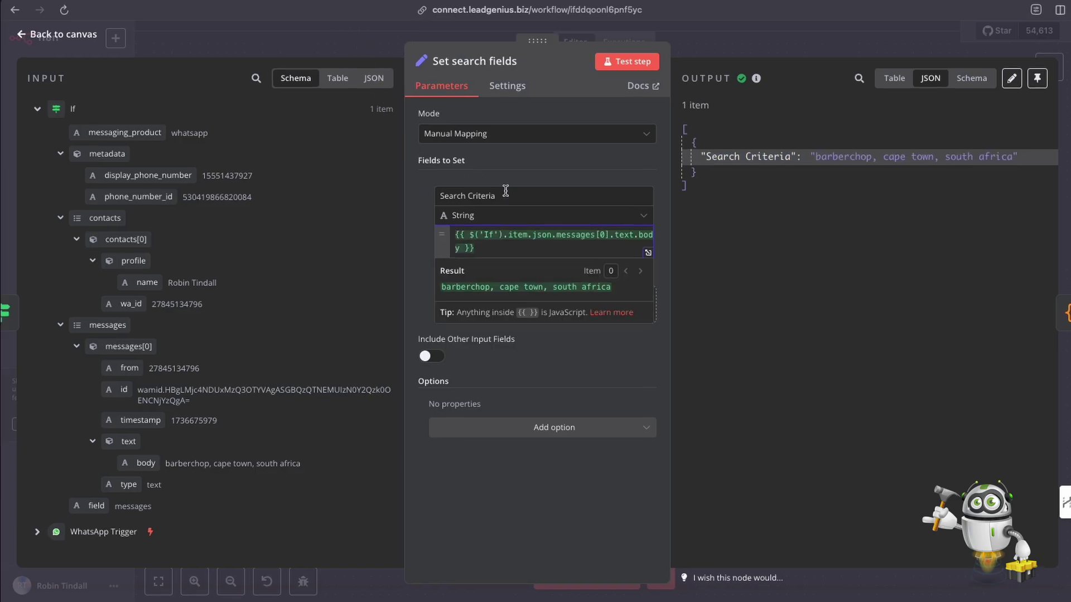
pyautogui.click(706, 48)
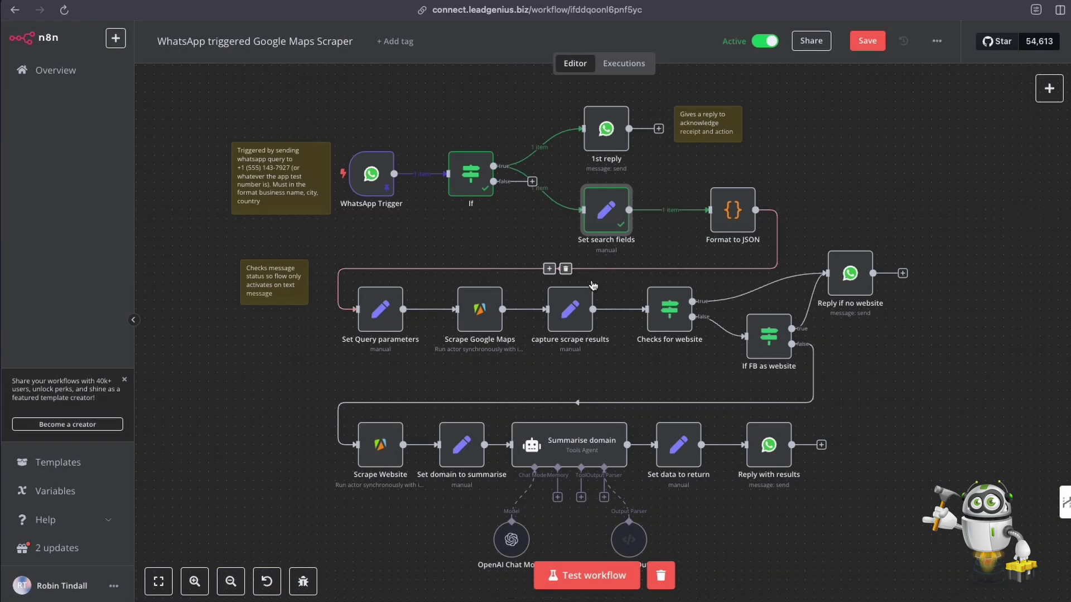
pyautogui.doubleClick(610, 218)
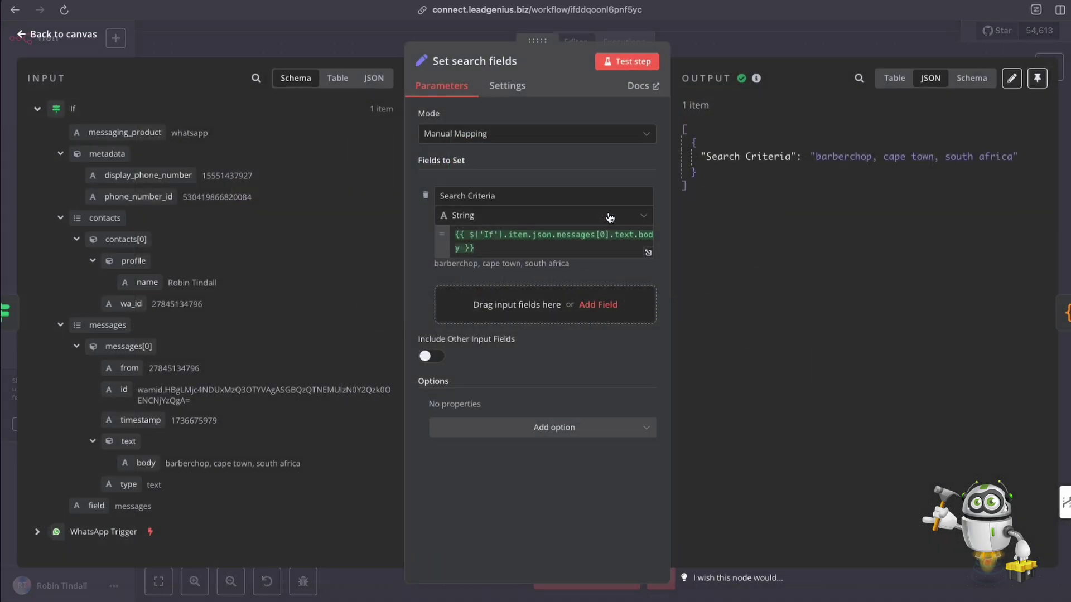
pyautogui.click(348, 43)
pyautogui.hotkey('ctrl', 'Tab')
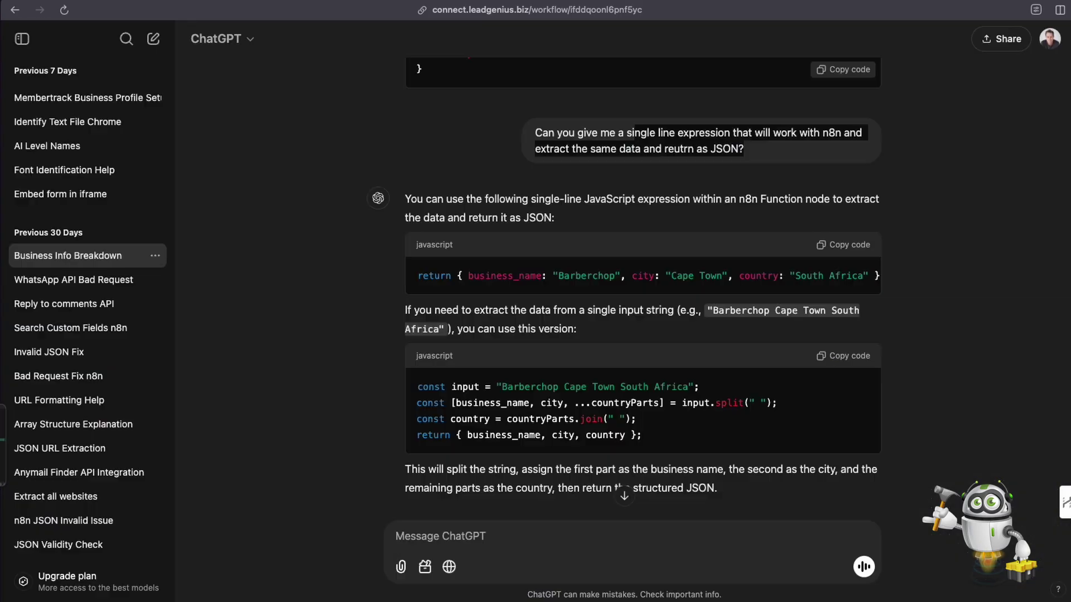
# Step: Find the prompt about comma-separated source text and highlight its {{ $('If').item.json.messages[0].text.body }} expression
pyautogui.scroll(-1, 528, 388)
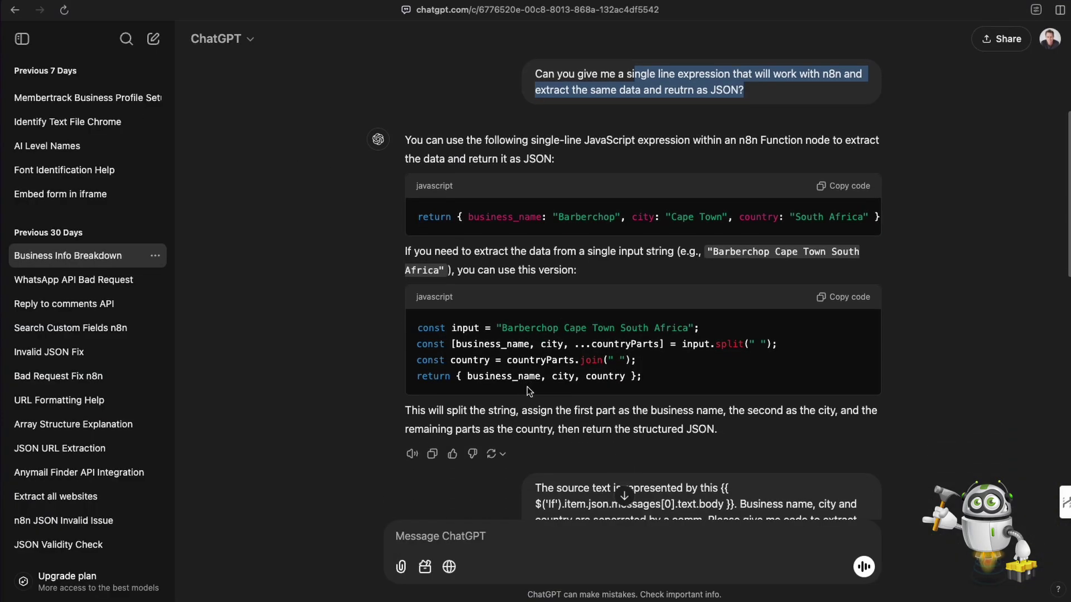
pyautogui.scroll(-3, 501, 258)
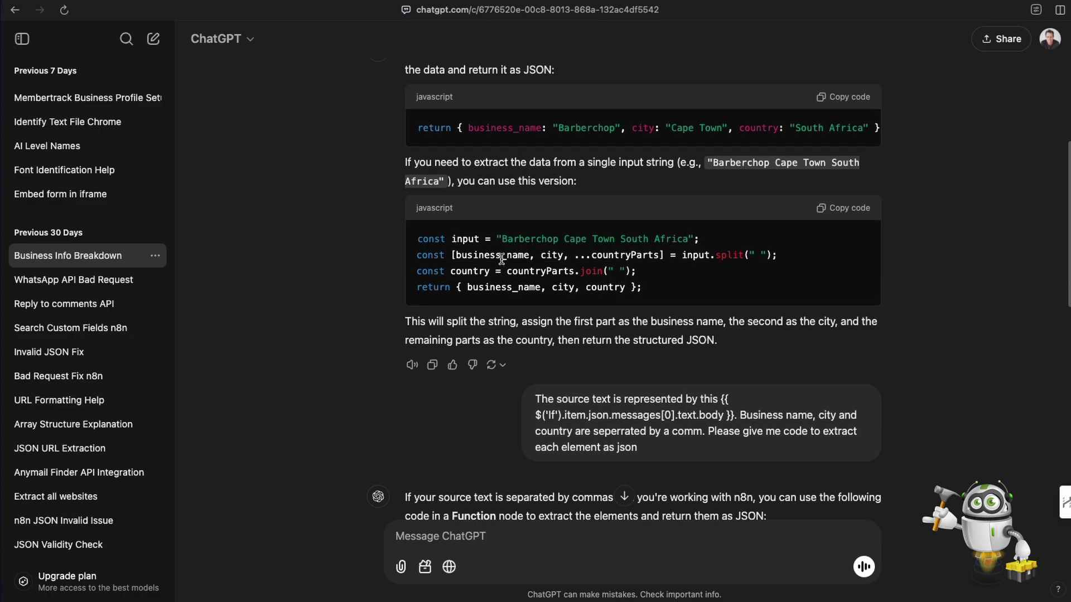
pyautogui.scroll(-4, 499, 259)
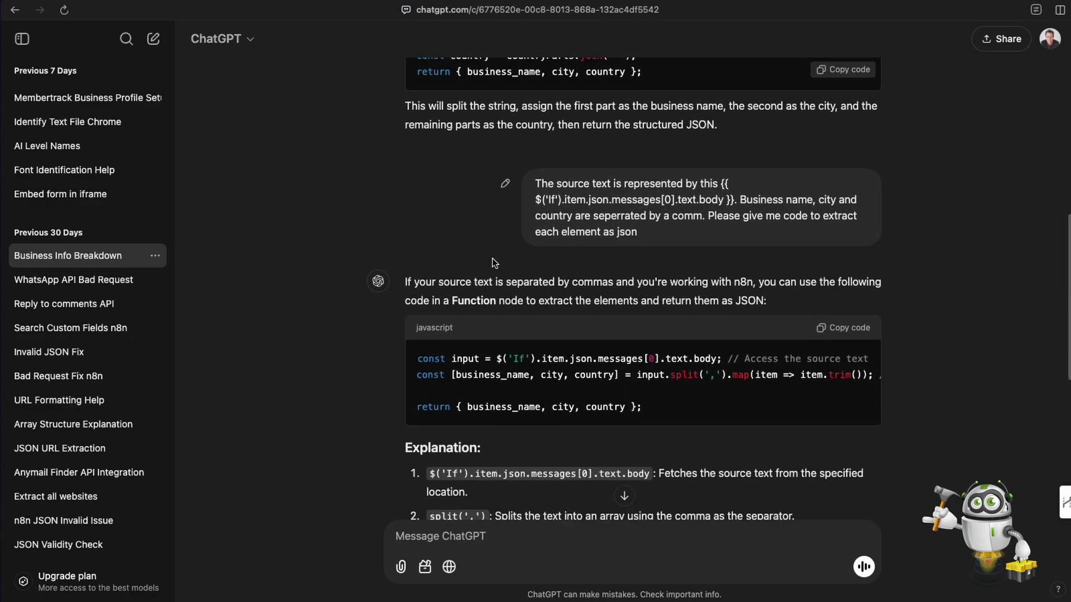
pyautogui.scroll(2, 492, 258)
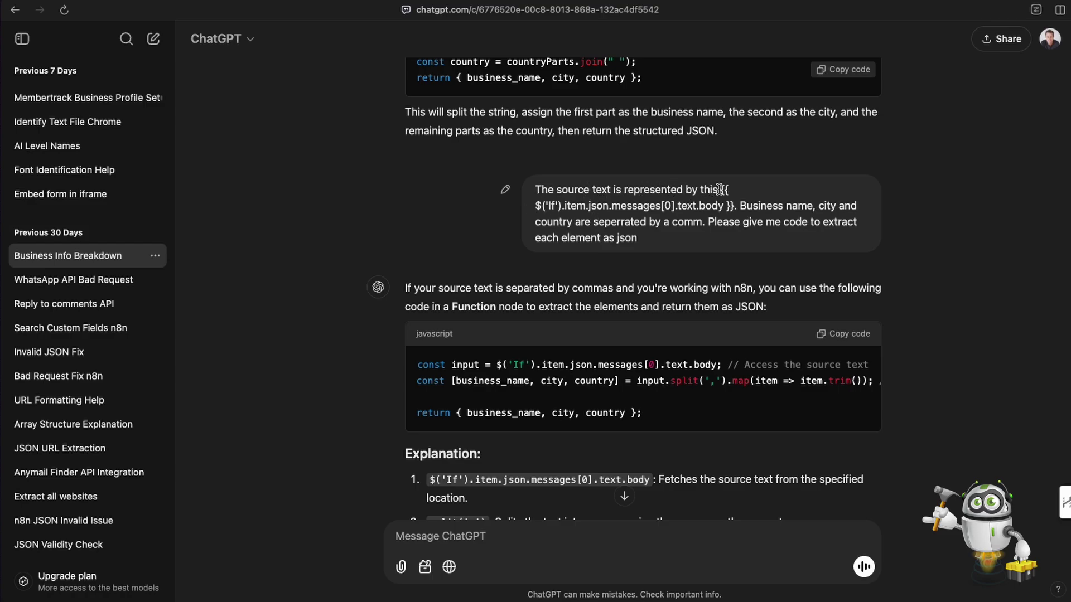
pyautogui.moveTo(720, 190); pyautogui.dragTo(733, 206)
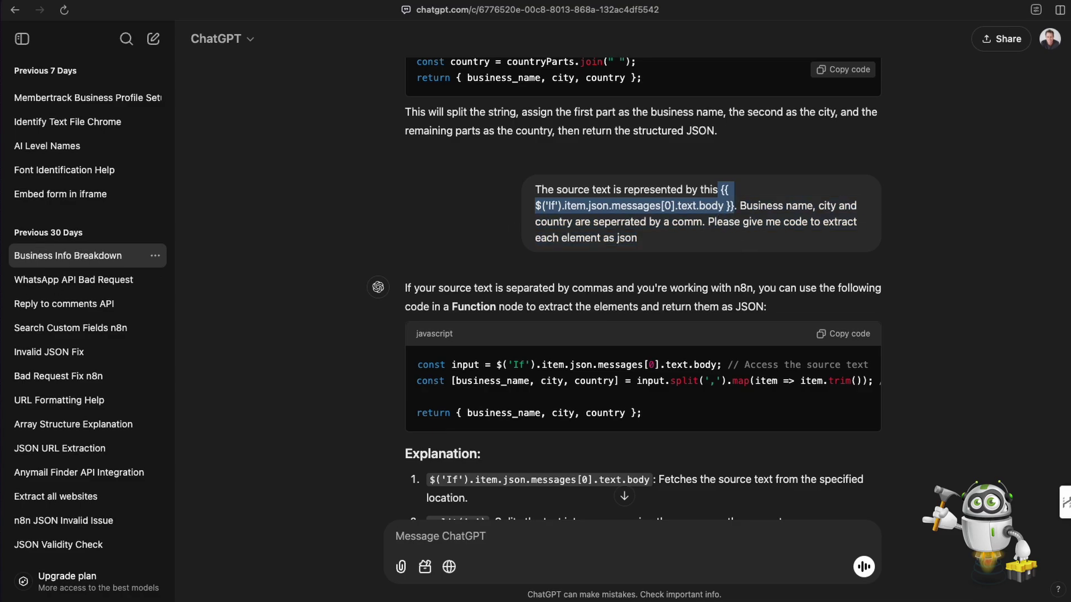
# Step: Switch to n8n and highlight the matching Search Criteria expression in the Set search fields node
pyautogui.hotkey('ctrl', 'Tab')
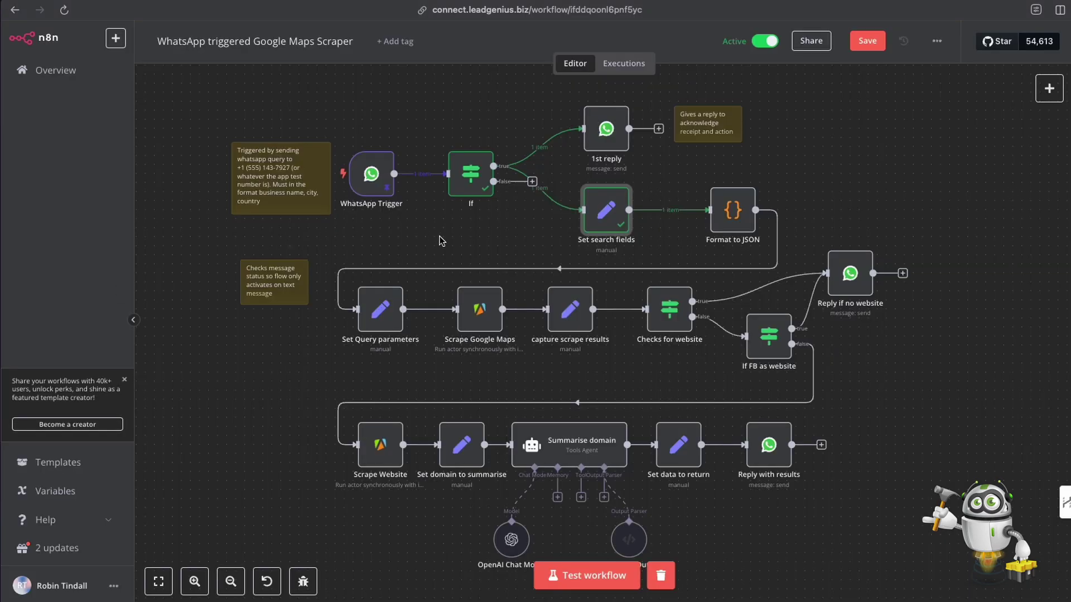
pyautogui.doubleClick(606, 217)
pyautogui.click(455, 236)
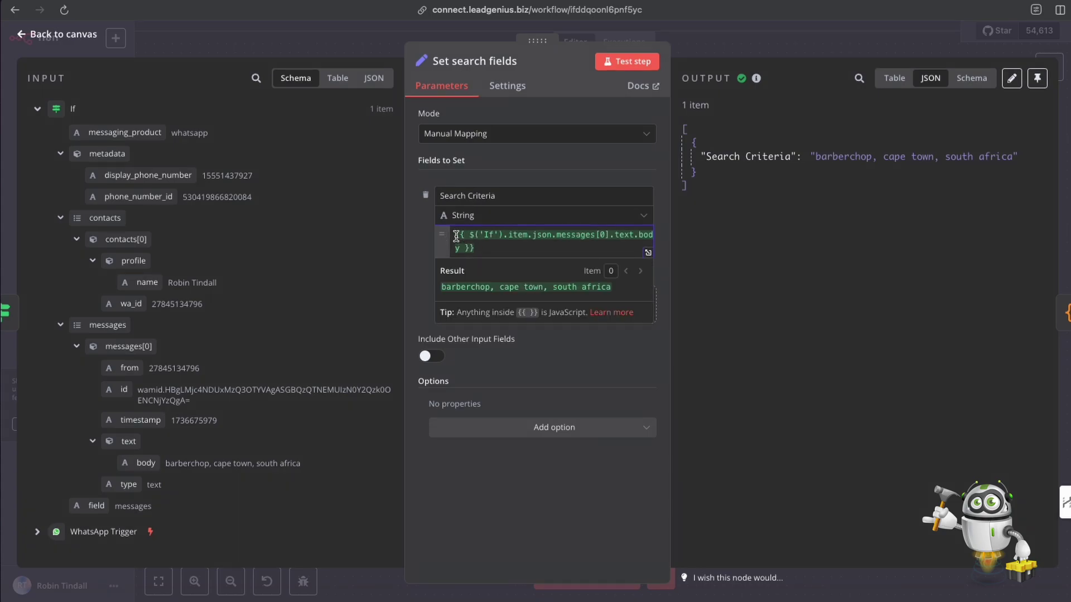
pyautogui.moveTo(485, 248); pyautogui.dragTo(450, 237)
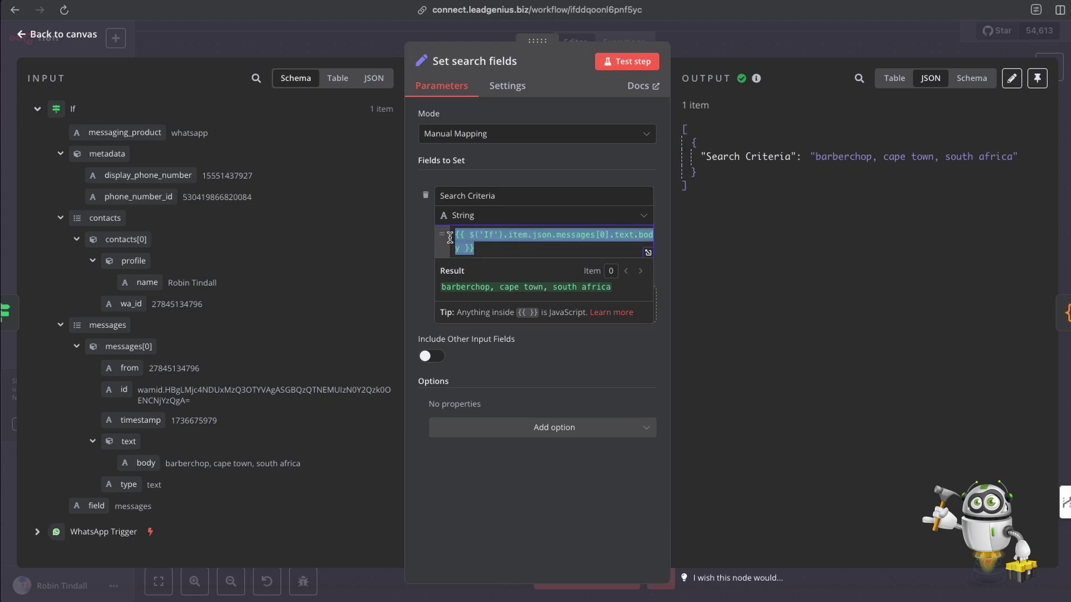
pyautogui.click(497, 251)
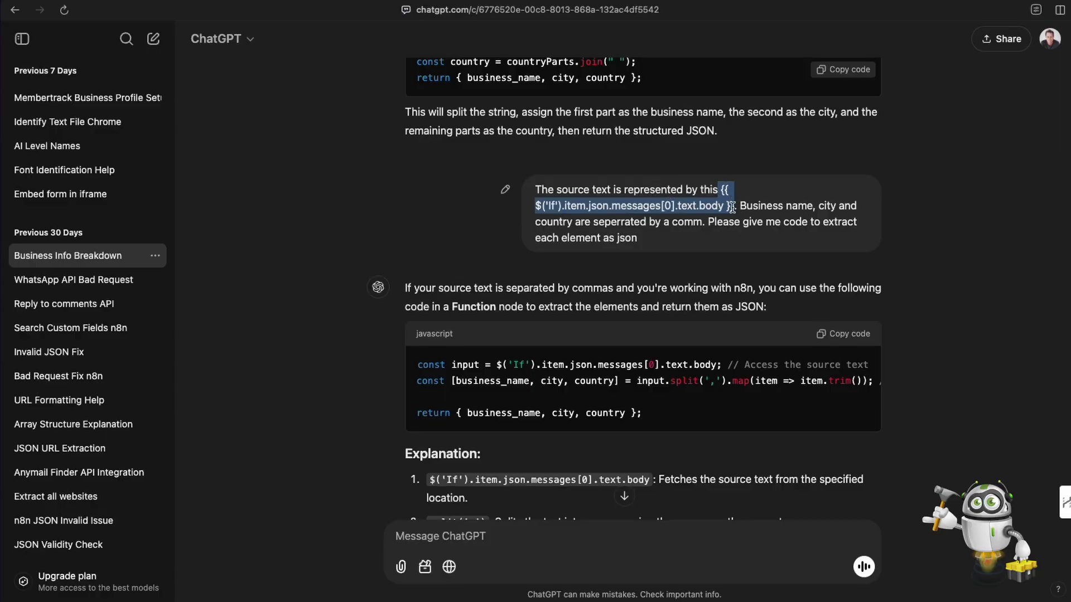
# Step: Highlight ChatGPT's request and Function node answer for extracting each element as JSON, and copy the comma-splitting JavaScript code
pyautogui.moveTo(709, 222); pyautogui.dragTo(788, 237)
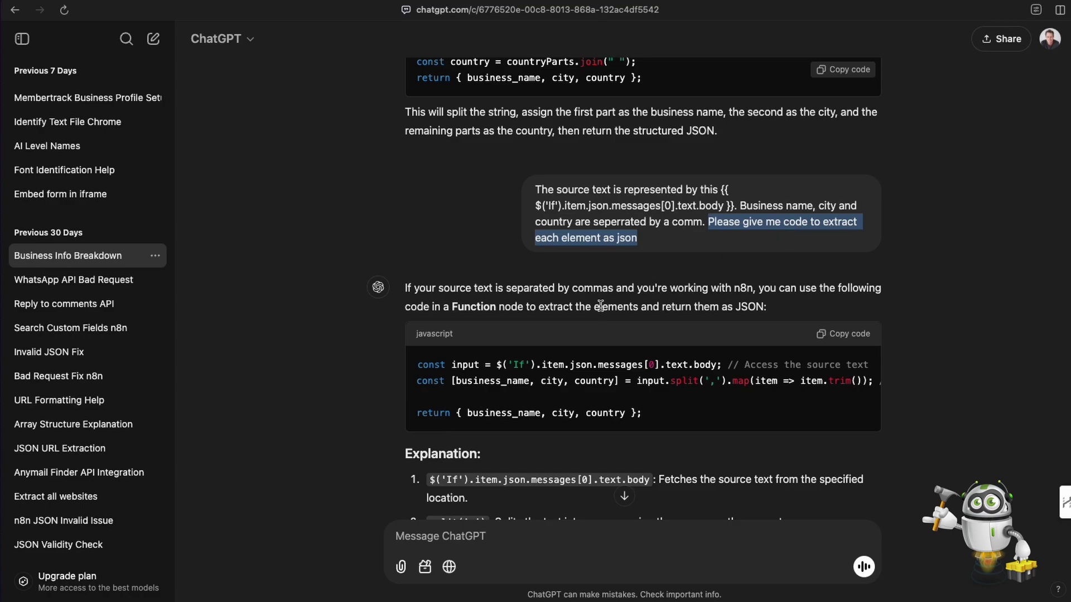
pyautogui.scroll(-5, 561, 317)
pyautogui.scroll(-1, 439, 265)
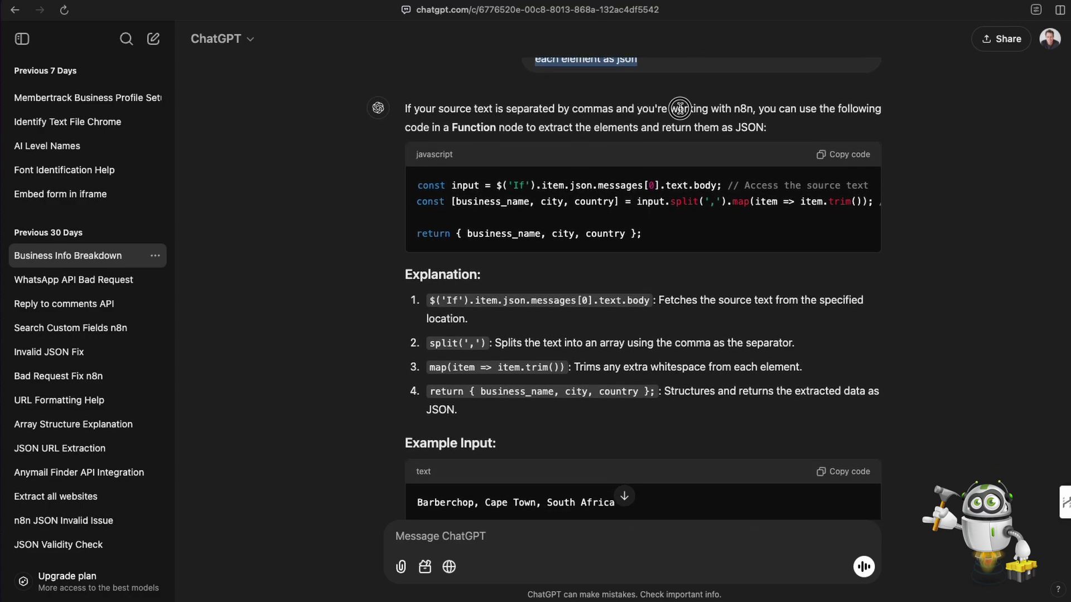
pyautogui.moveTo(678, 108); pyautogui.dragTo(814, 145)
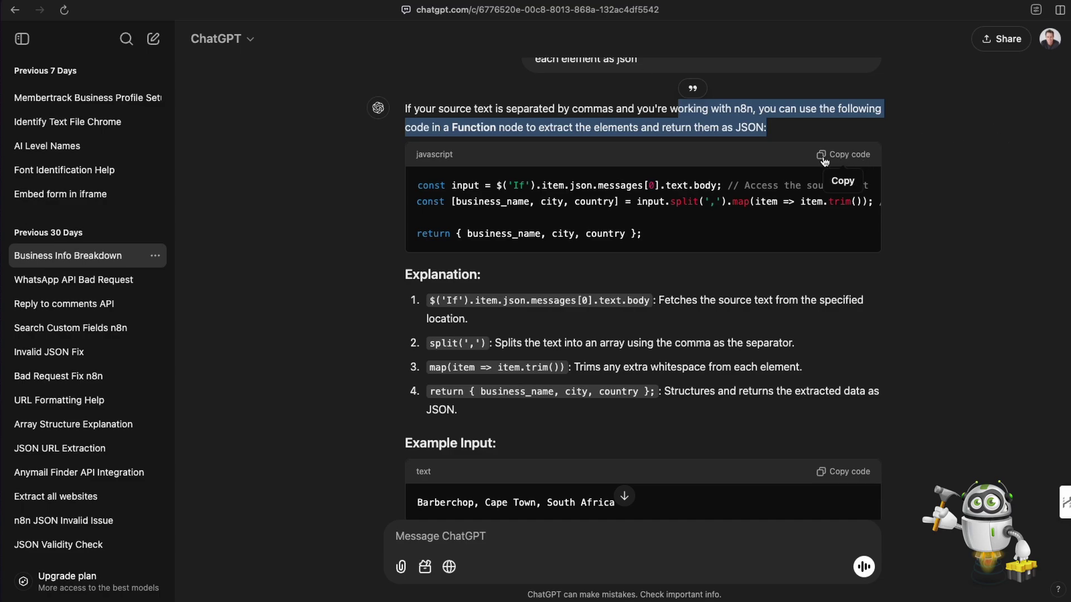
pyautogui.click(849, 160)
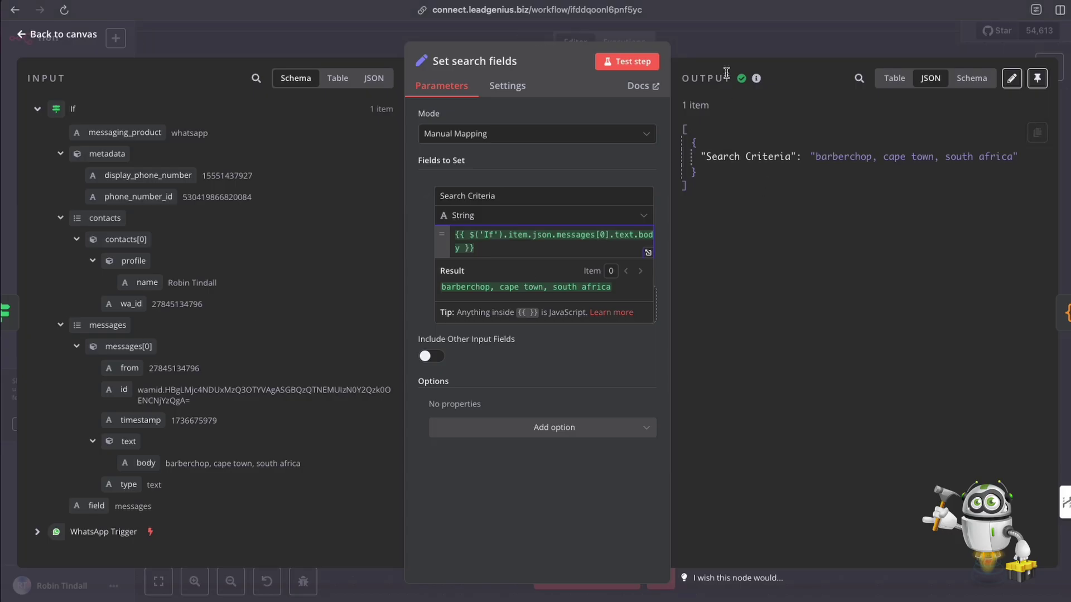
# Step: Return to the n8n workflow canvas and add a Code node after the Set search fields node
pyautogui.press('Escape')
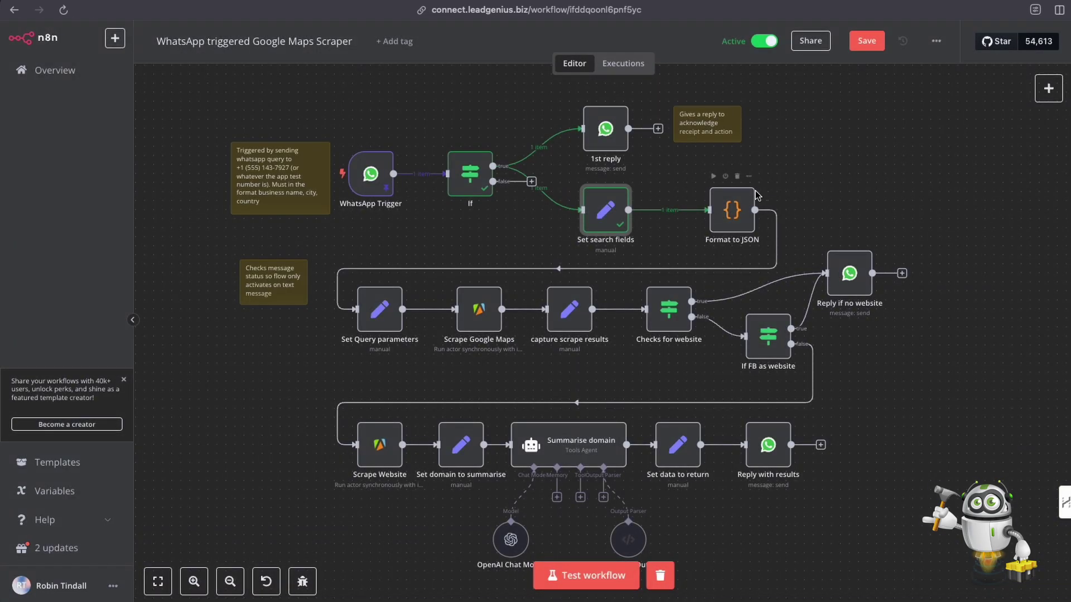
pyautogui.click(1050, 89)
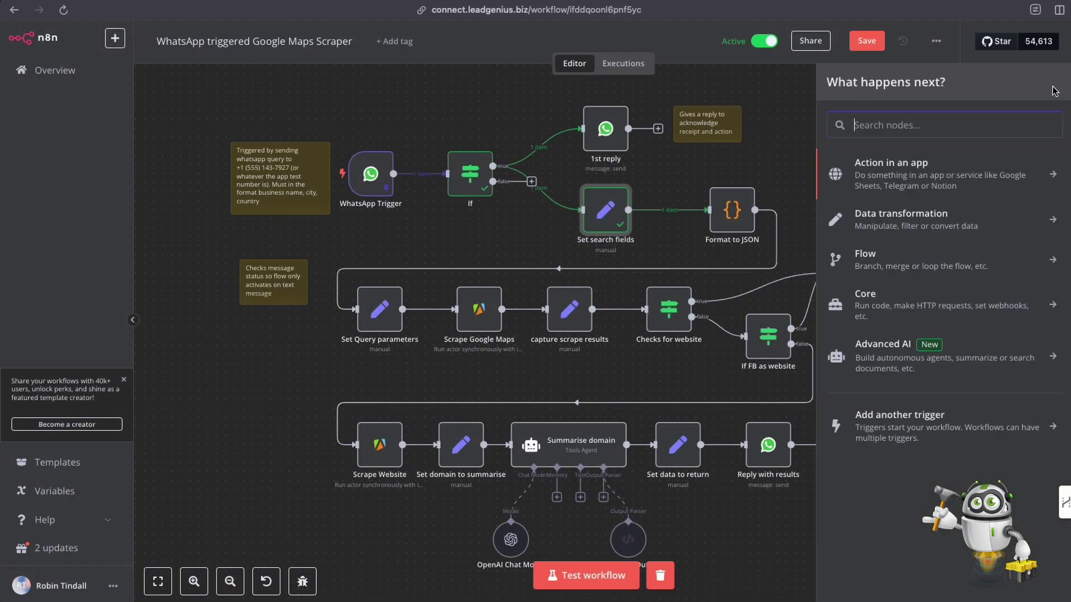
pyautogui.write('code')
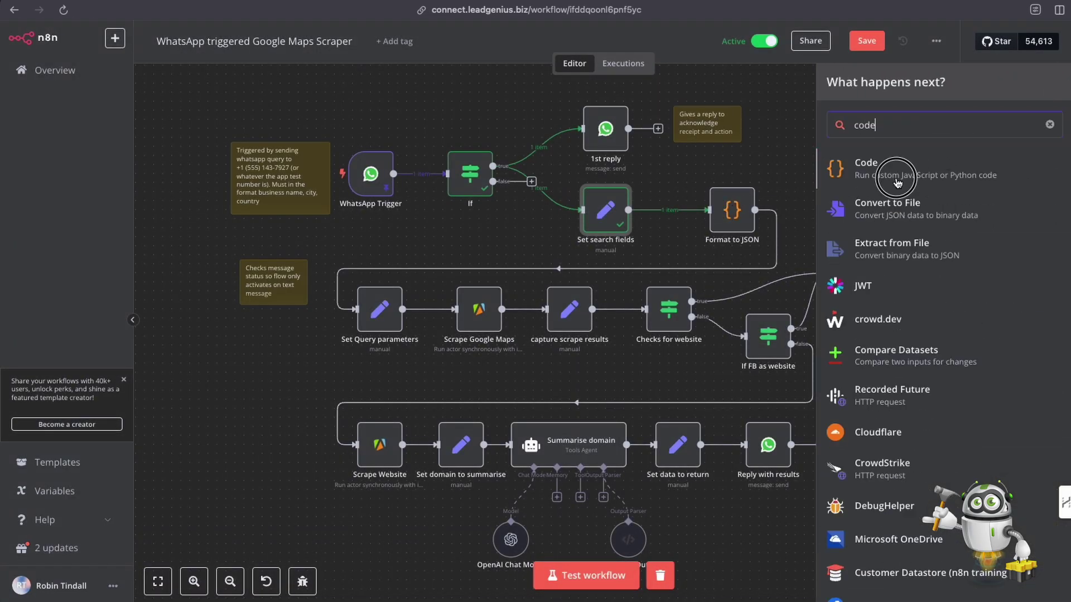
pyautogui.click(896, 180)
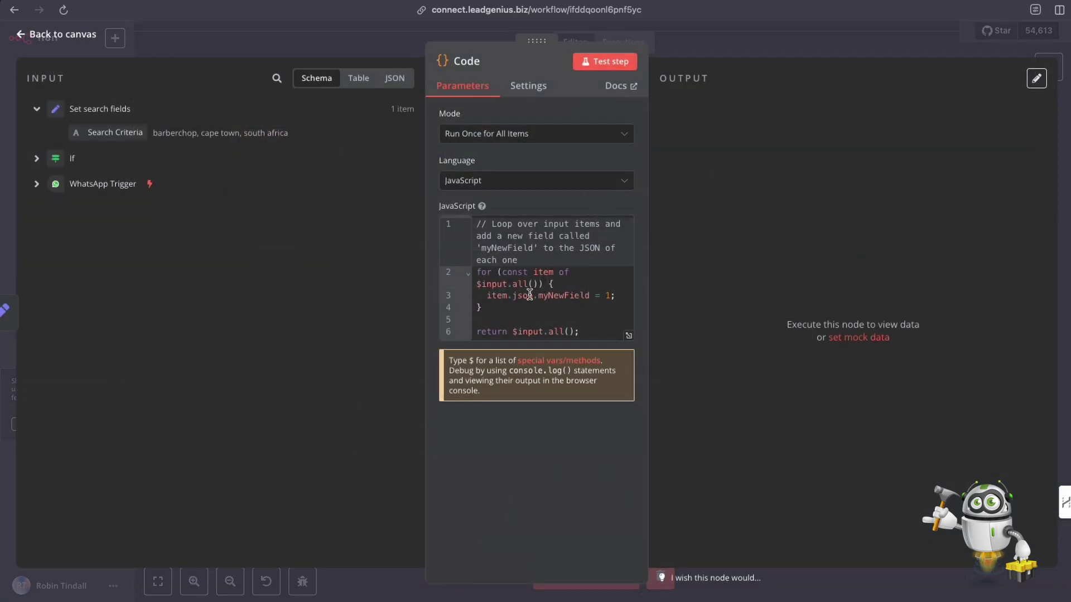
# Step: Replace the Code node's default JavaScript with the copied code returning business_name, city and country, and return to the canvas
pyautogui.click(628, 337)
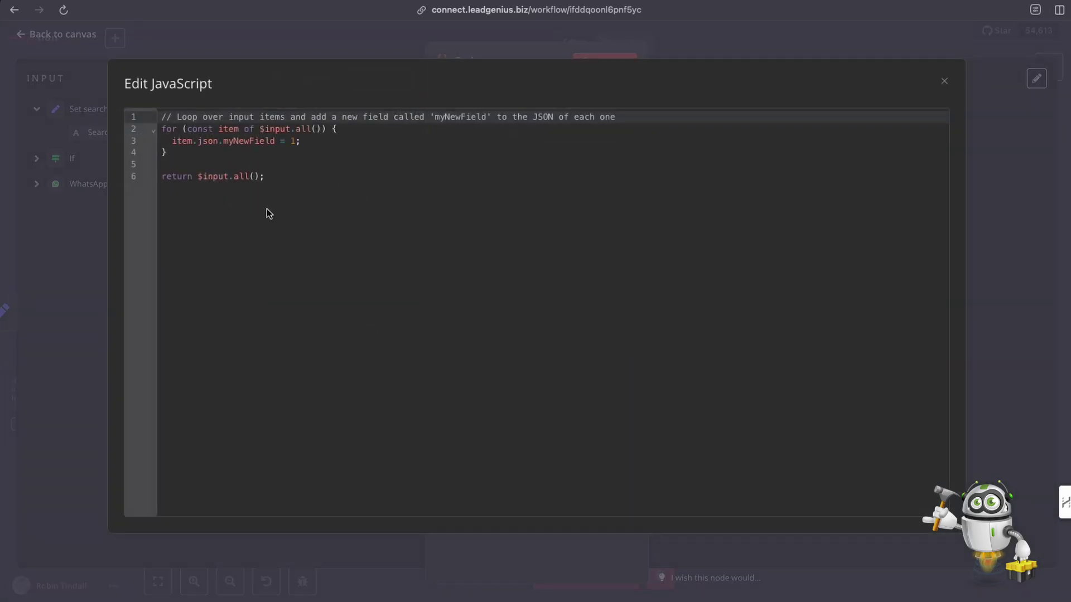
pyautogui.moveTo(267, 208); pyautogui.dragTo(133, 113)
pyautogui.press('BackSpace')
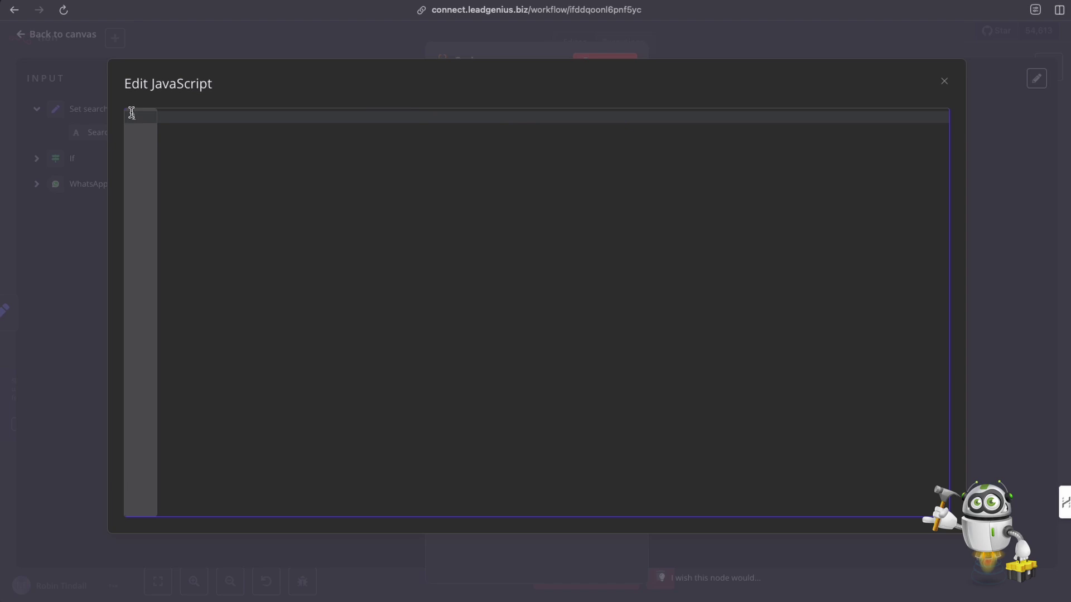
pyautogui.write("const input = $('If').item.json.messages[0].text.body; // Access the source text const [business_name, city, country] = input.split(',').map(item => item.trim()); // Split by commas and trim whitespace  return { business_name, city, country };")
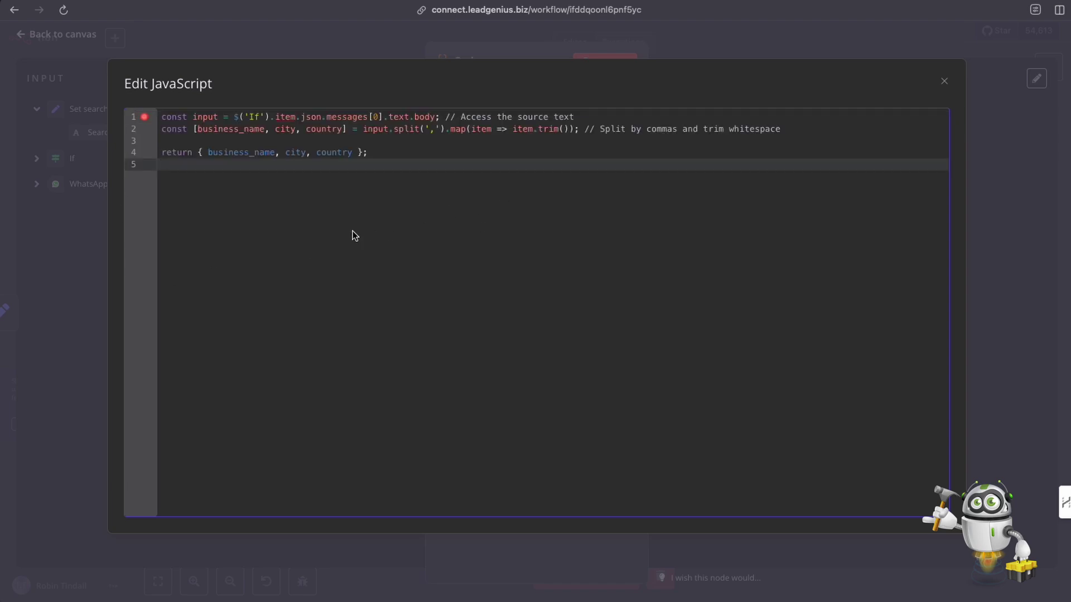
pyautogui.click(945, 82)
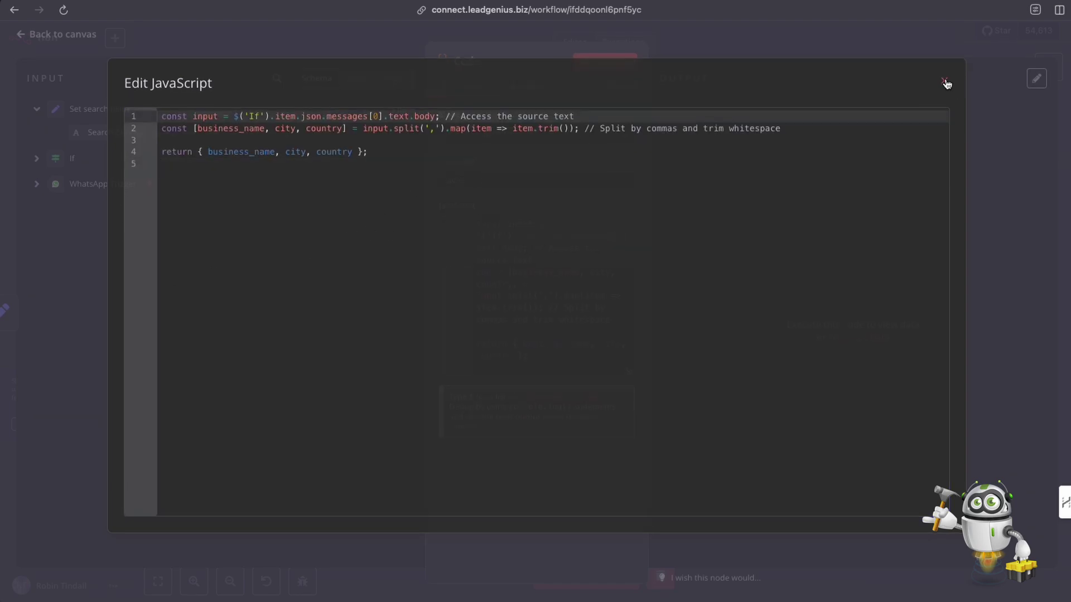
pyautogui.click(832, 45)
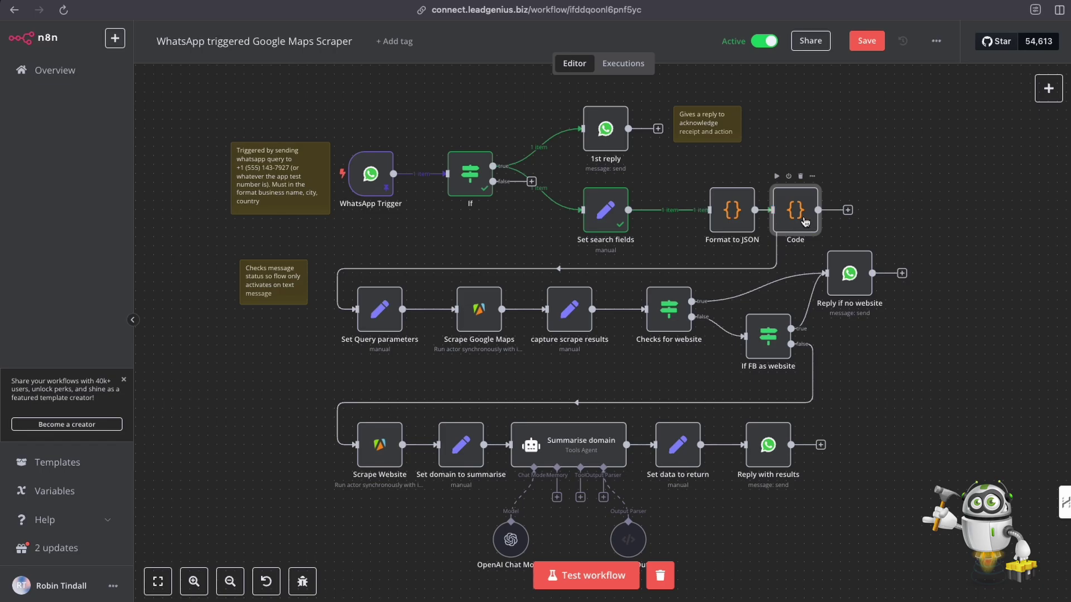
# Step: Move the Code node above Format to JSON on the canvas and compare the JavaScript in both nodes
pyautogui.moveTo(804, 222); pyautogui.dragTo(809, 152)
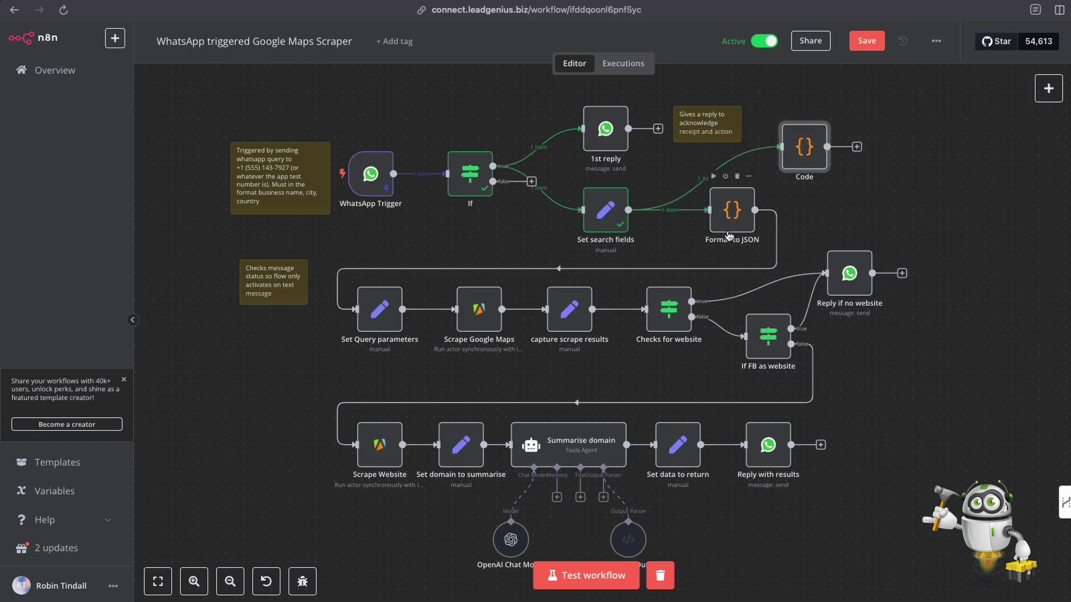
pyautogui.doubleClick(791, 163)
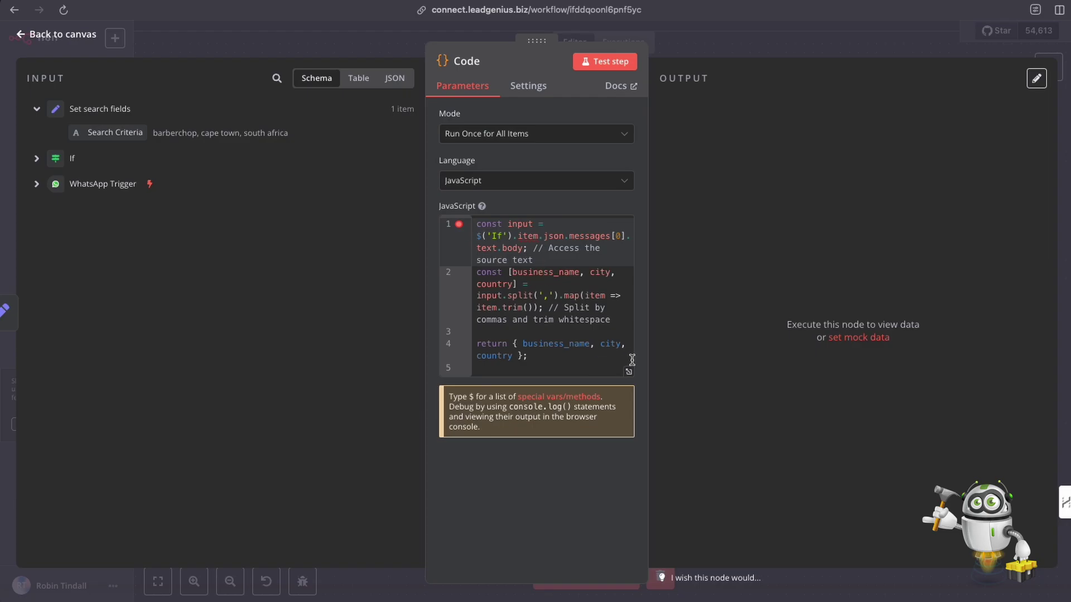
pyautogui.click(685, 56)
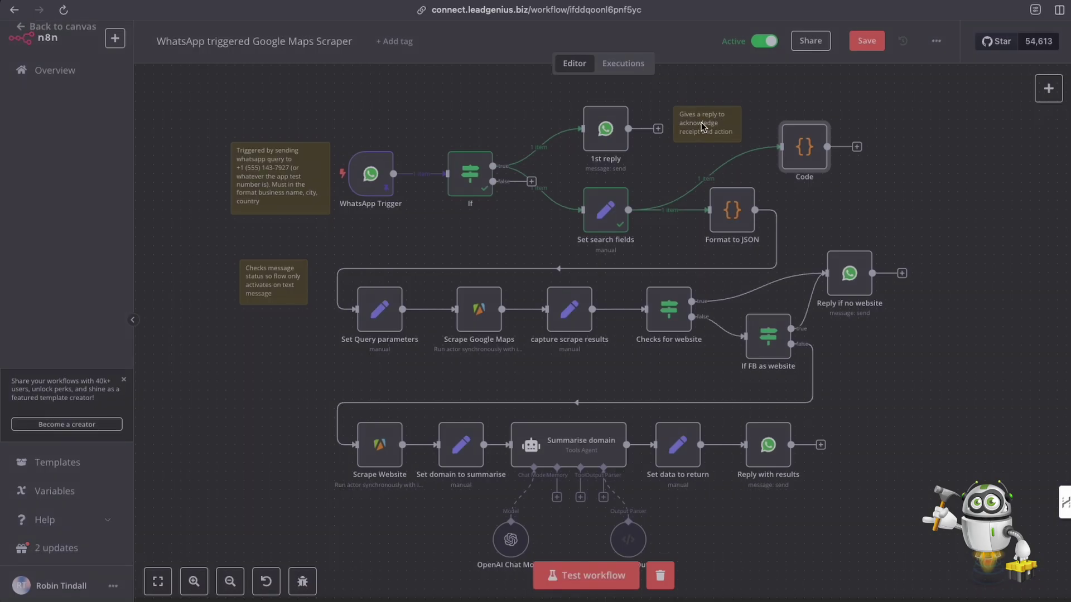
pyautogui.doubleClick(741, 211)
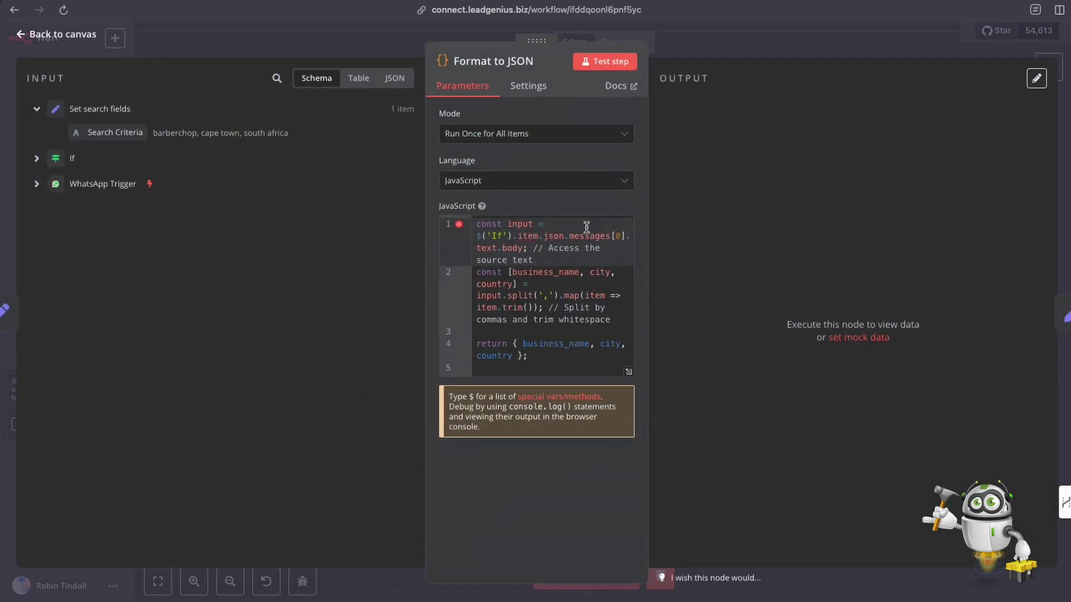
# Step: Delete the extra Code node from the canvas and run a test of the Format to JSON node
pyautogui.click(677, 41)
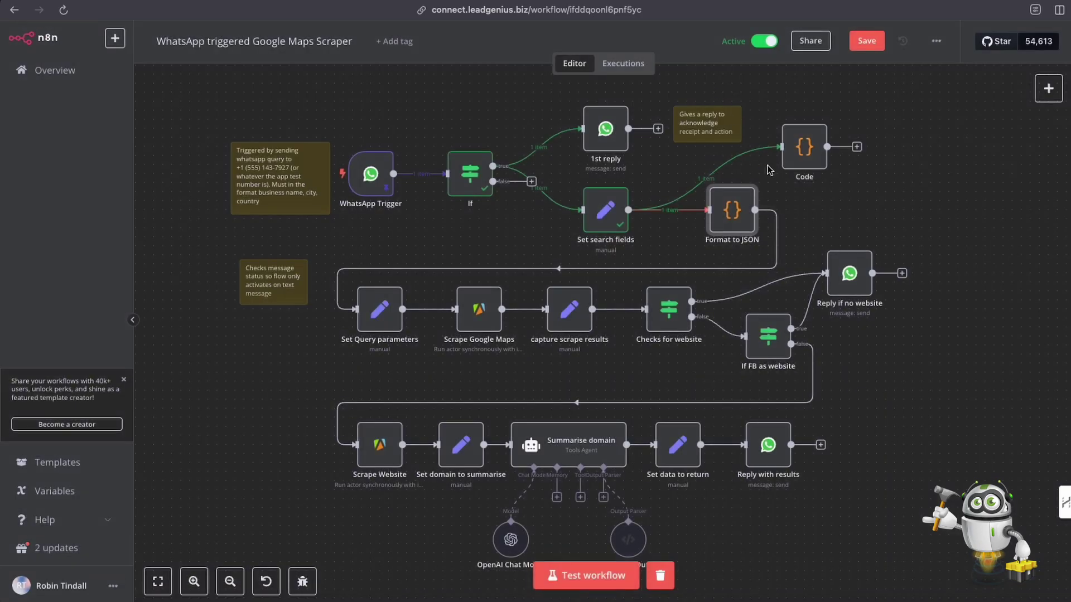
pyautogui.click(811, 113)
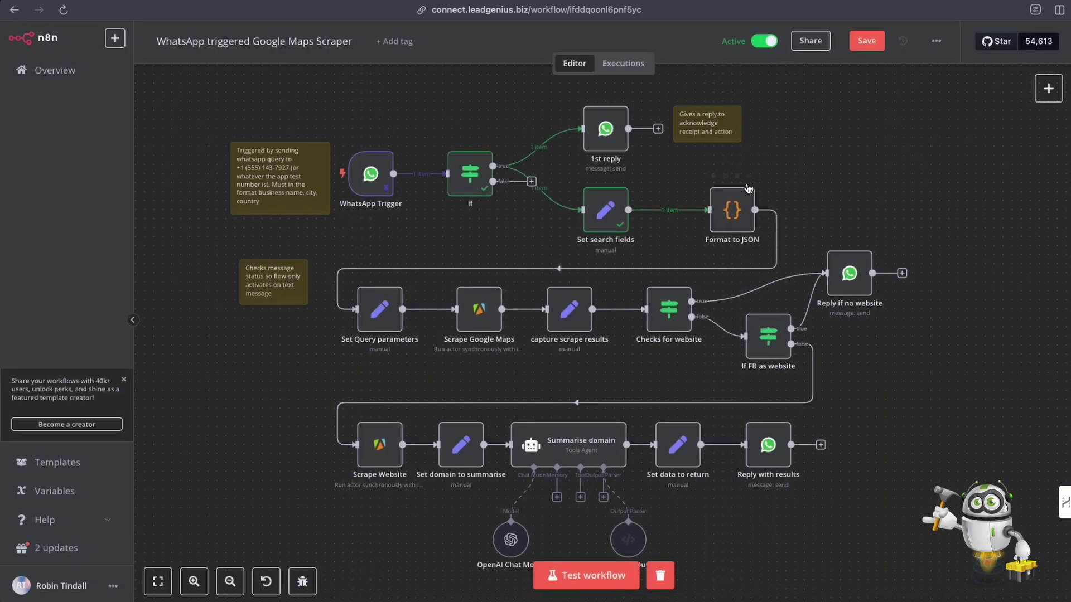
pyautogui.doubleClick(726, 205)
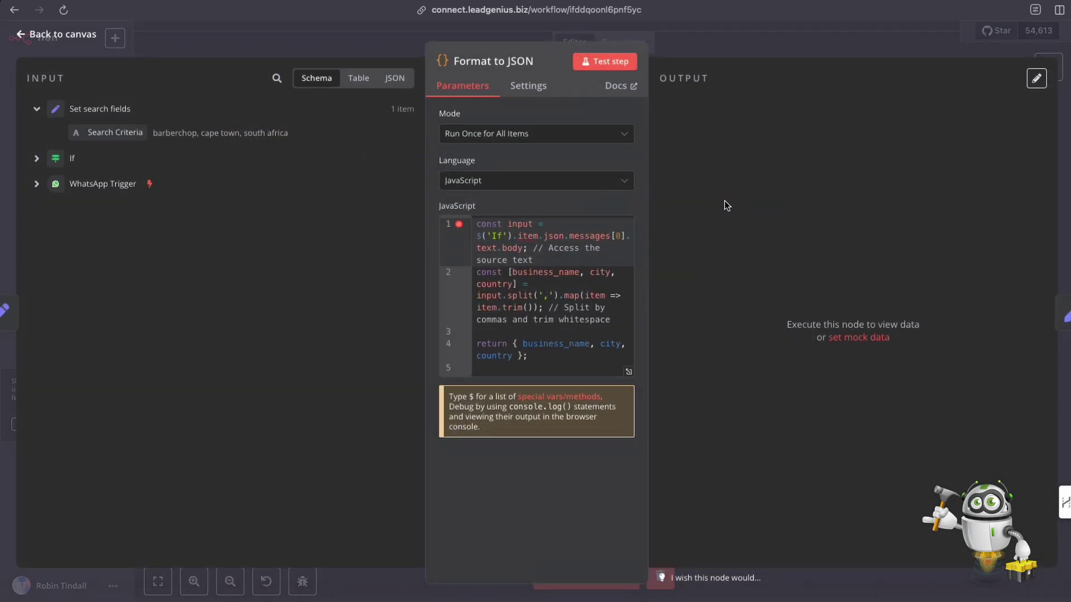
pyautogui.click(604, 65)
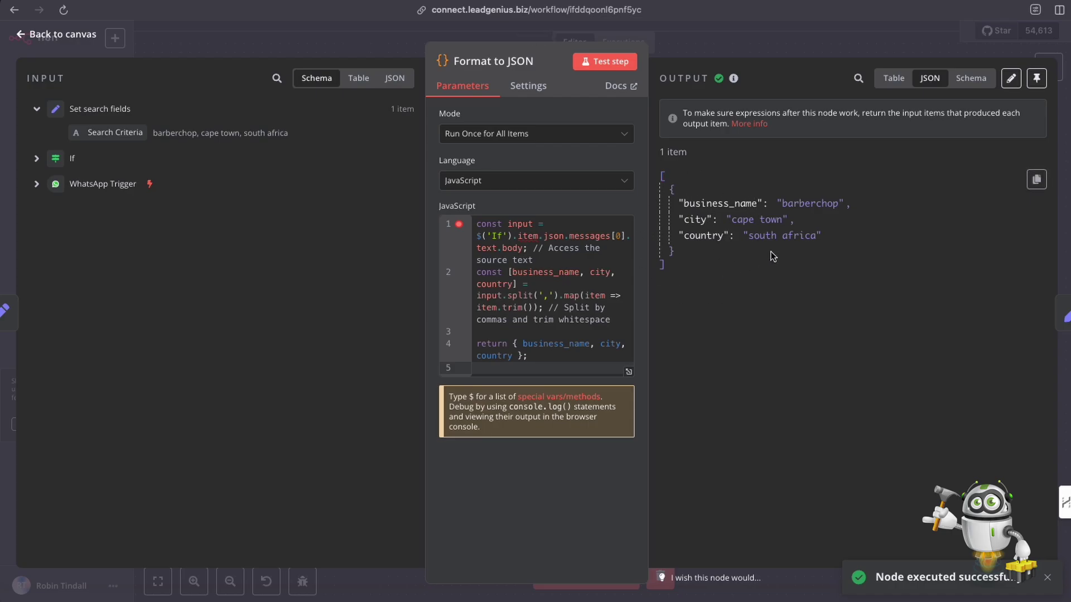
pyautogui.click(686, 47)
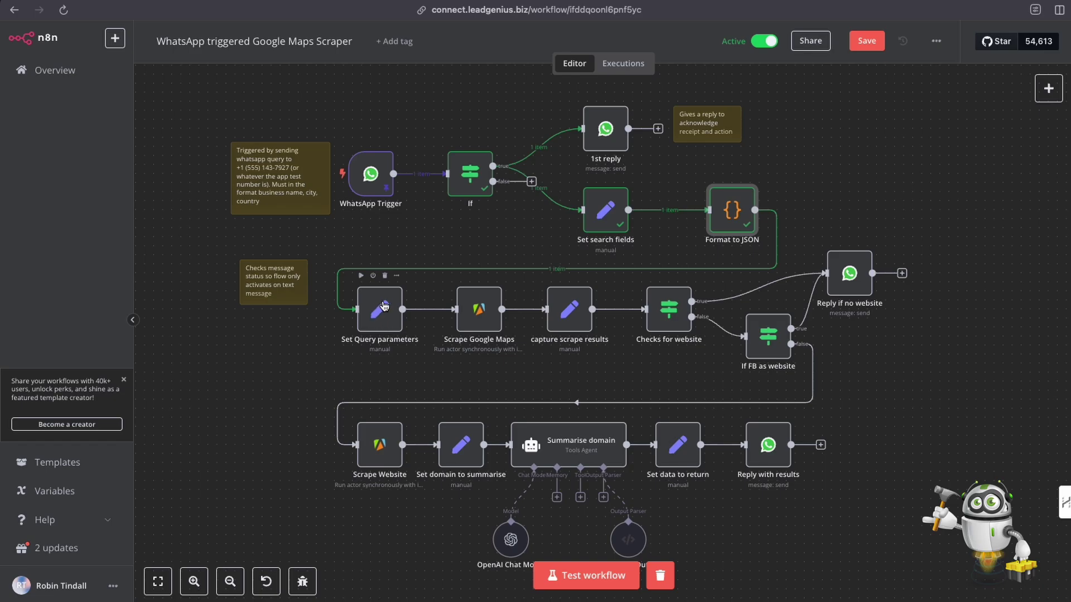
# Step: Review how business_name, city and country feed the Search term 1 and Location fields in the Set Query parameters node
pyautogui.scroll(1, 383, 308)
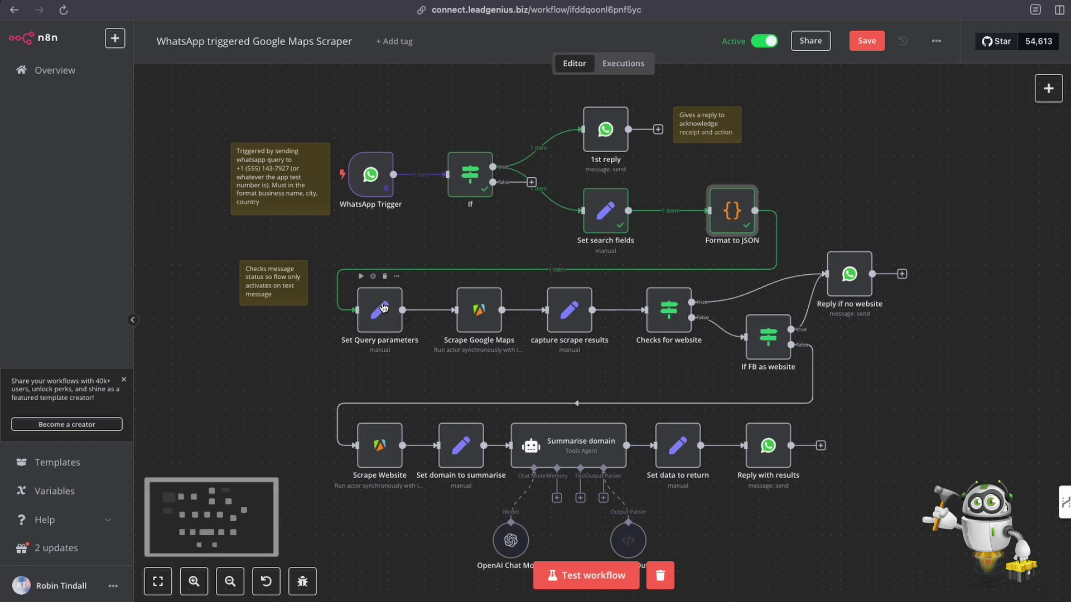
pyautogui.scroll(-1, 382, 313)
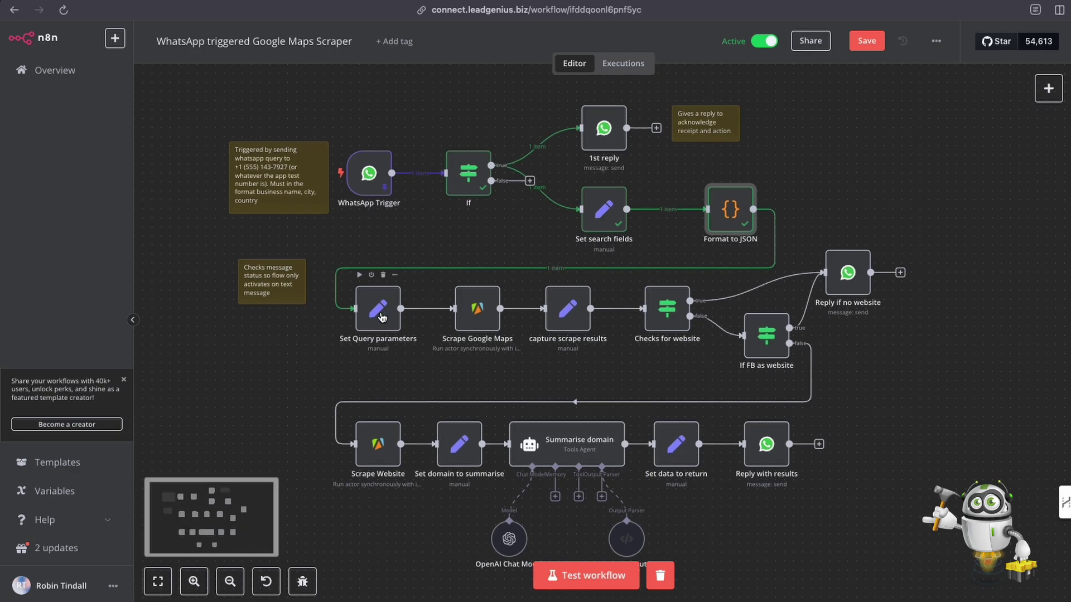
pyautogui.doubleClick(381, 317)
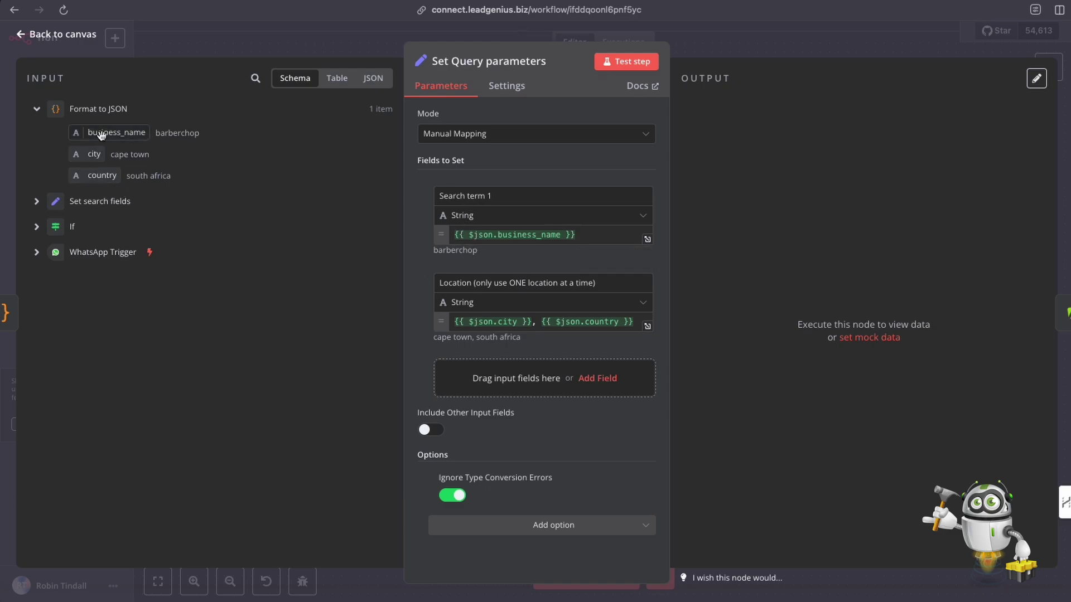
pyautogui.moveTo(101, 135)
pyautogui.mouseDown()
pyautogui.moveTo(423, 235)
pyautogui.moveTo(115, 144)
pyautogui.mouseUp()
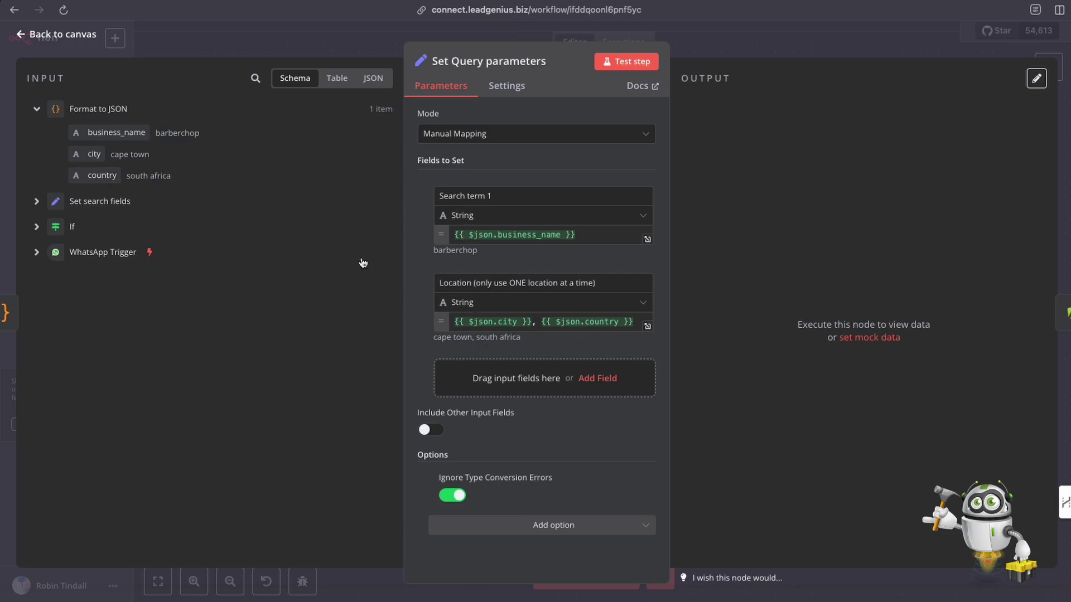
pyautogui.moveTo(94, 153); pyautogui.dragTo(114, 174)
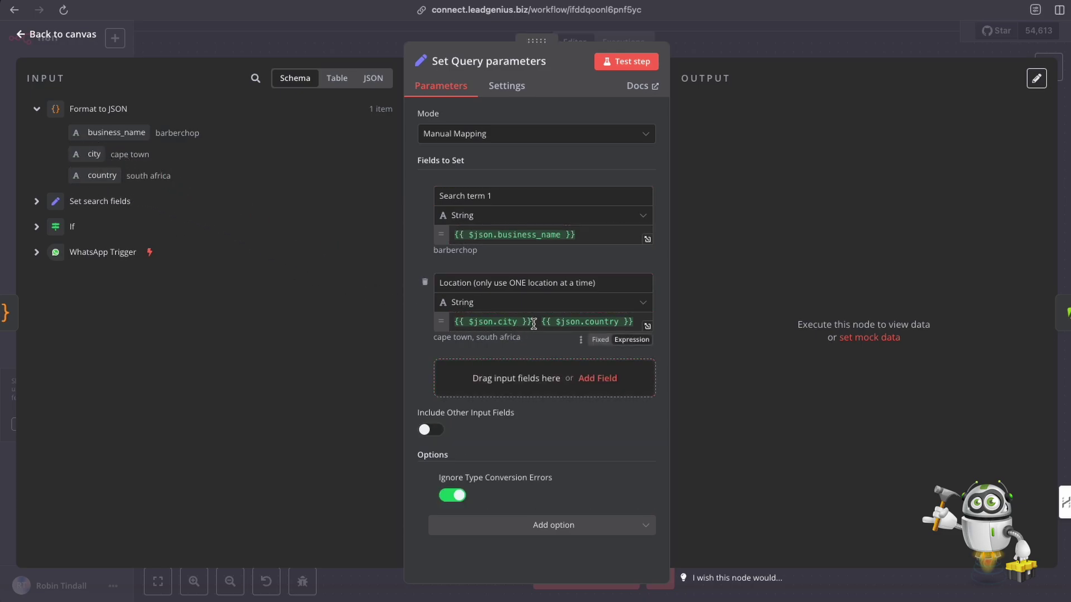
pyautogui.click(538, 323)
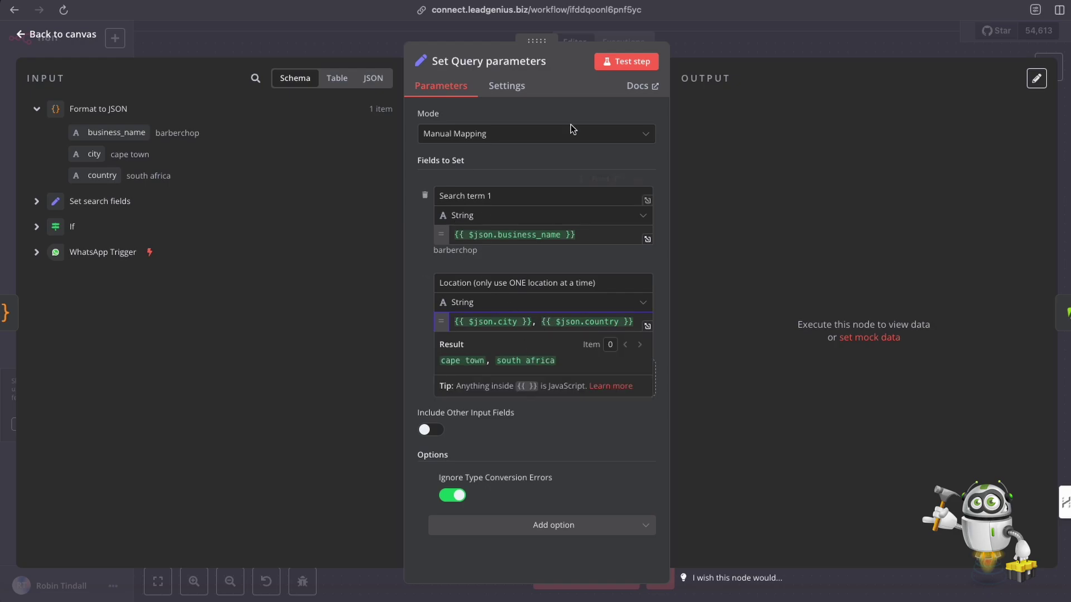
# Step: Run a test of the Set Query parameters node and compare its output with its input in JSON view
pyautogui.click(629, 65)
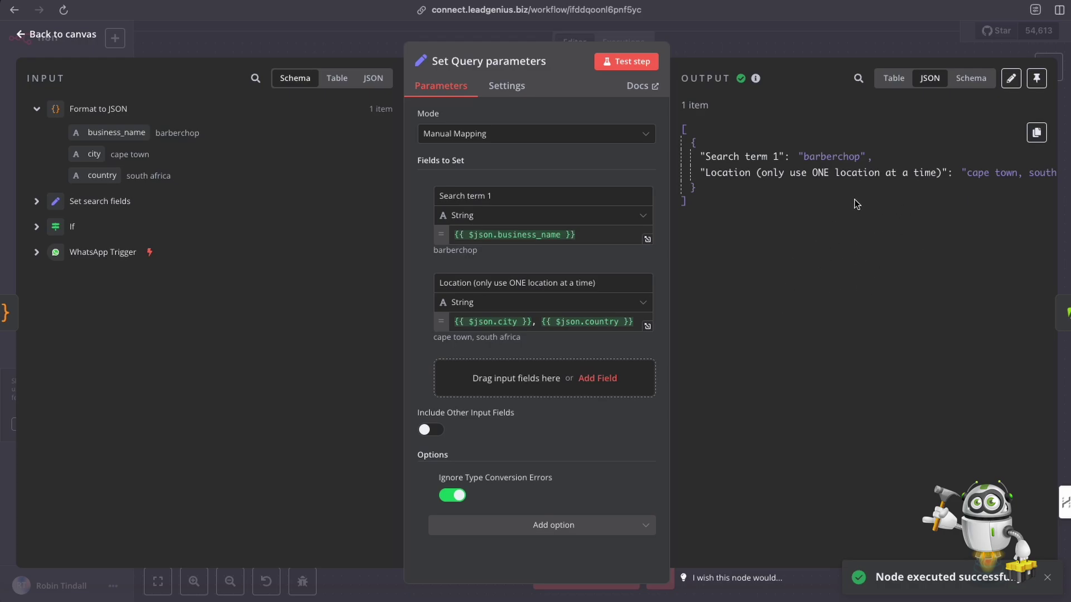
pyautogui.hscroll(3, 854, 199)
pyautogui.hscroll(-3, 854, 198)
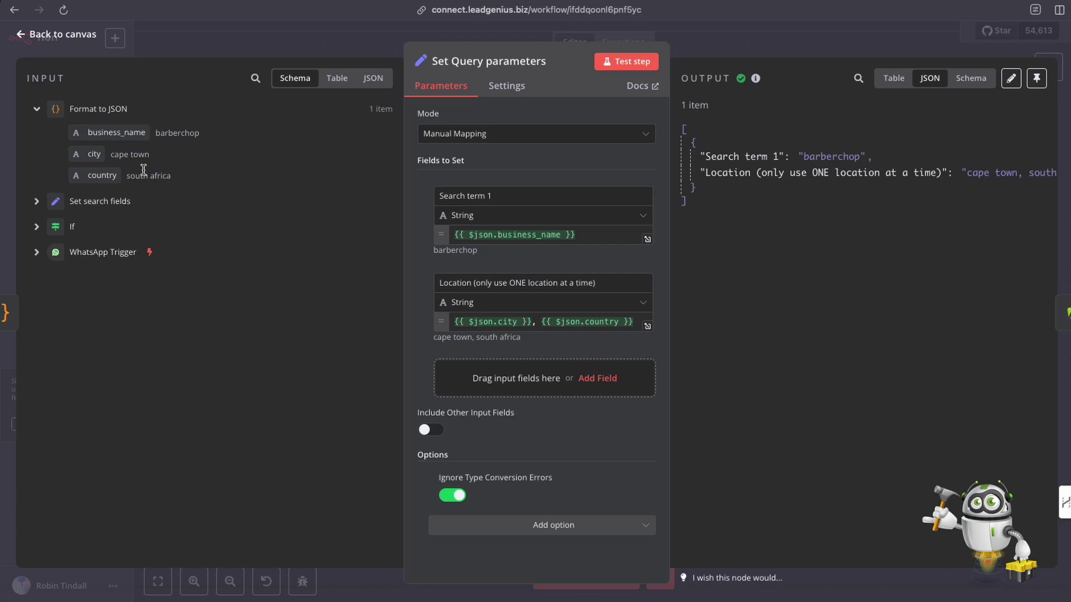
pyautogui.click(373, 82)
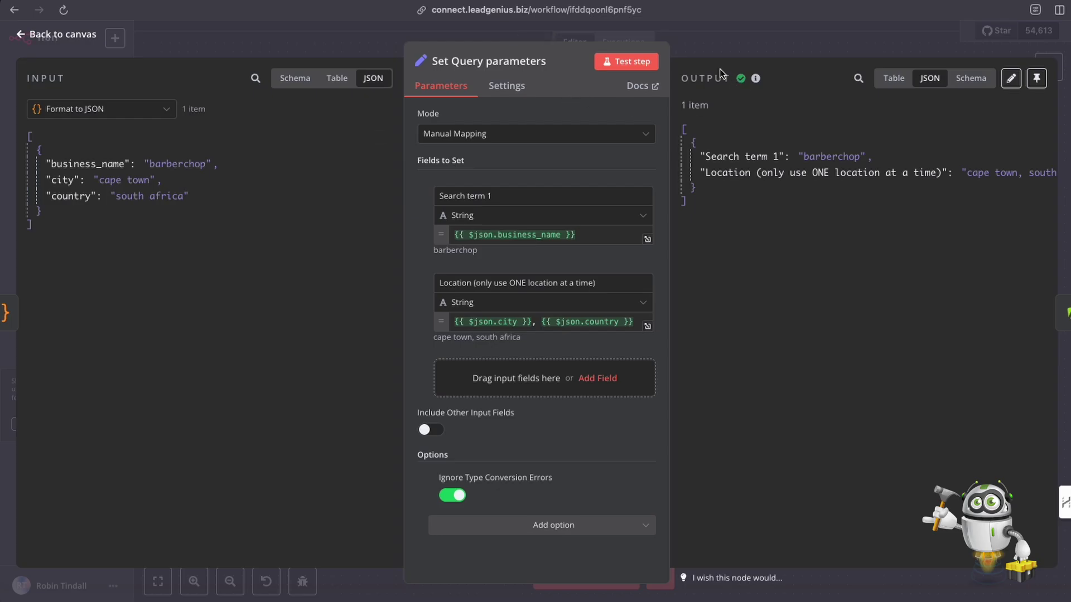
pyautogui.click(705, 55)
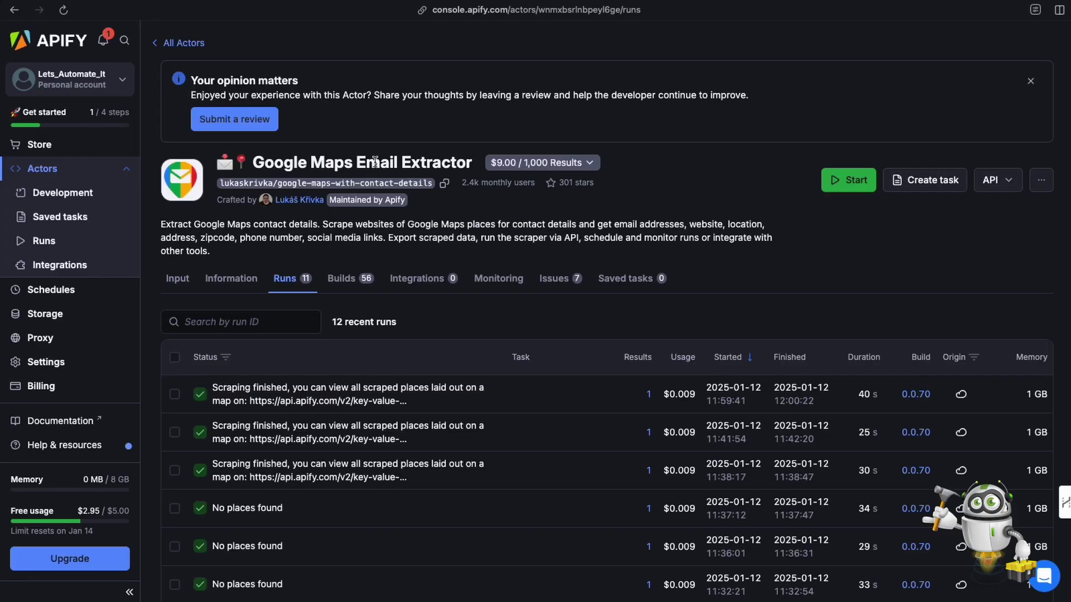
# Step: Switch to the browser page for Apify's Google Maps Email Extractor and go to the apify.com website
pyautogui.click(483, 10)
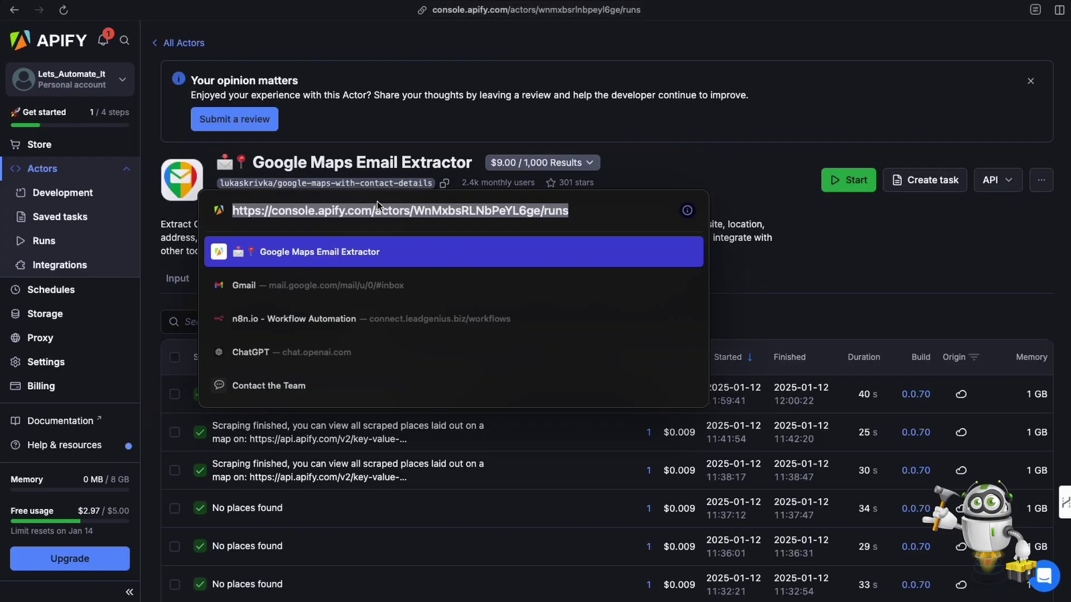
pyautogui.write('apify')
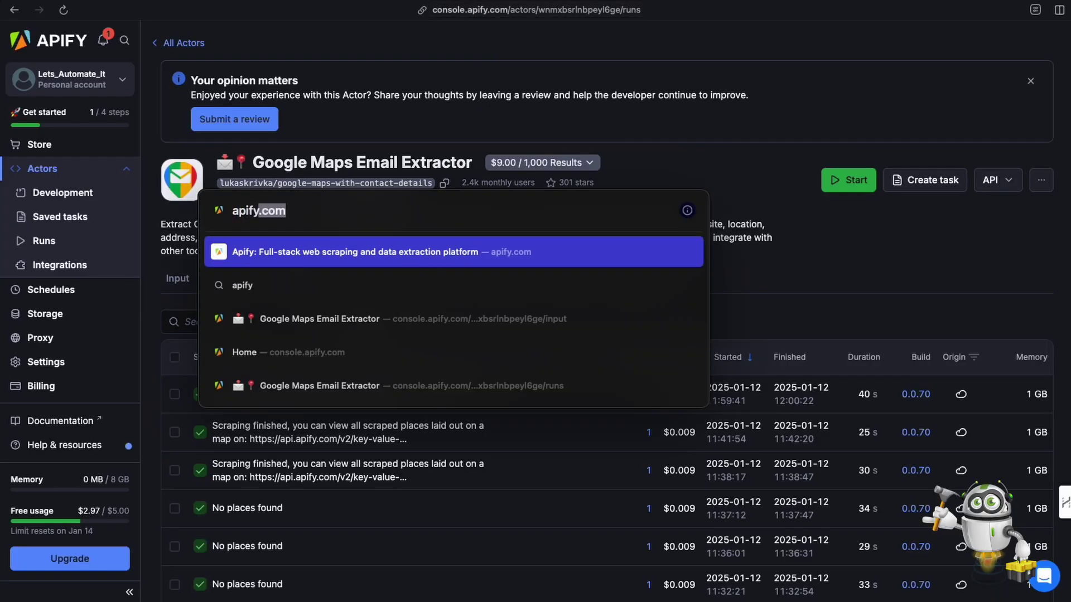
pyautogui.press('Return')
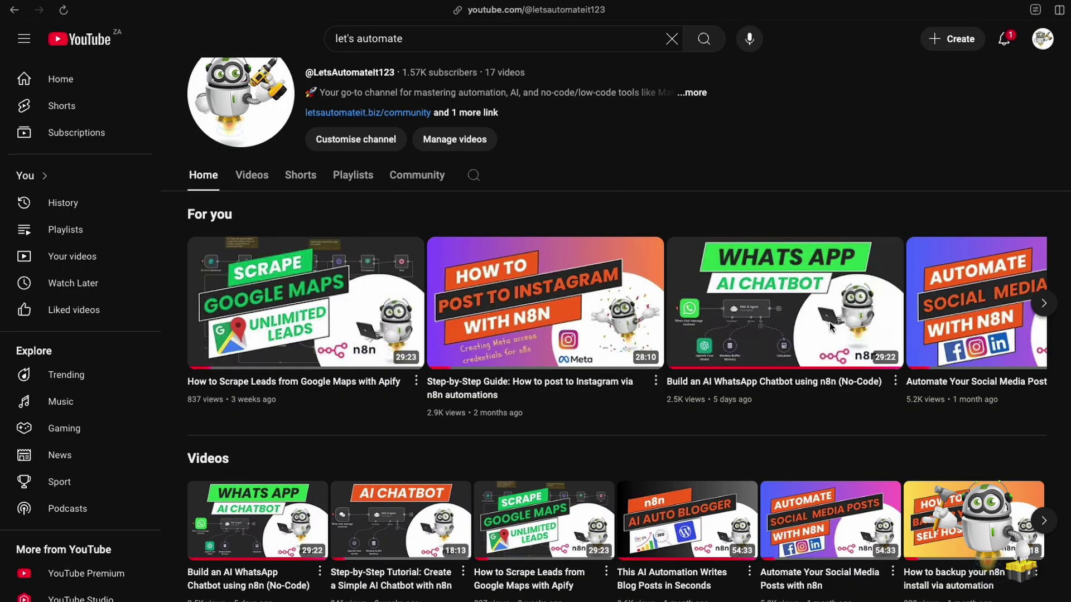
# Step: Look through the LetsAutomateIt123 YouTube channel for the video on scraping Google Maps leads with Apify
pyautogui.scroll(-3, 829, 322)
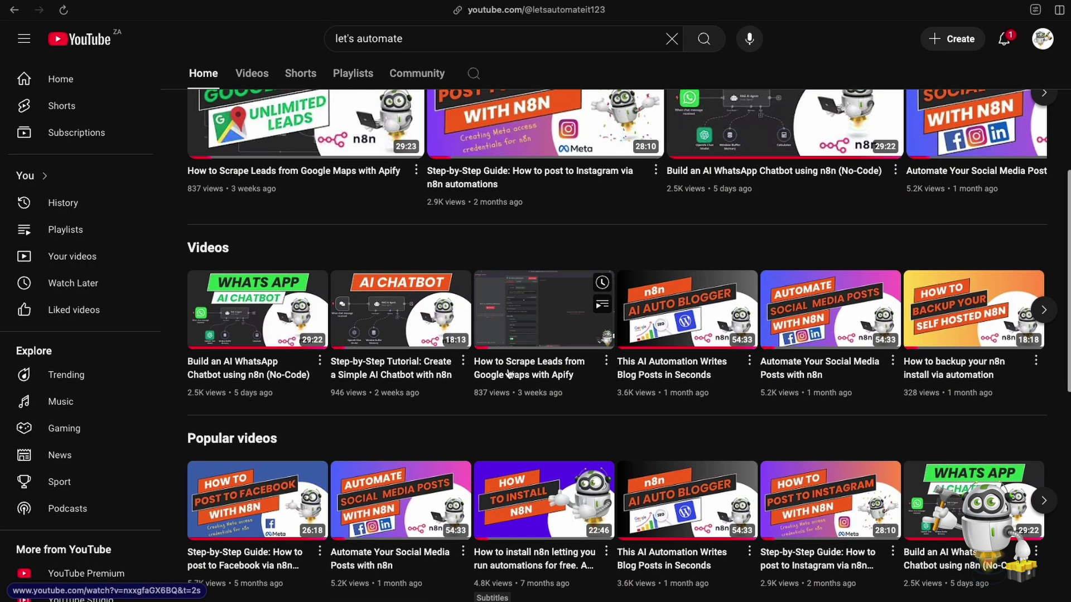
pyautogui.scroll(3, 509, 372)
pyautogui.moveTo(216, 319)
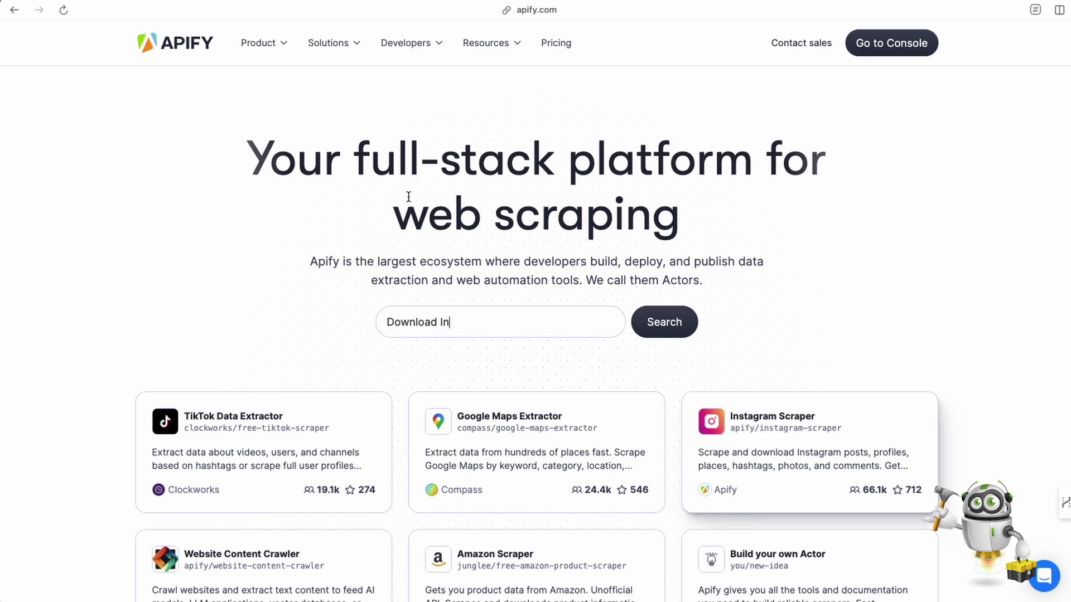
# Step: Look over the featured scrapers on the Apify homepage and enter the Apify Console
pyautogui.scroll(-4, 580, 463)
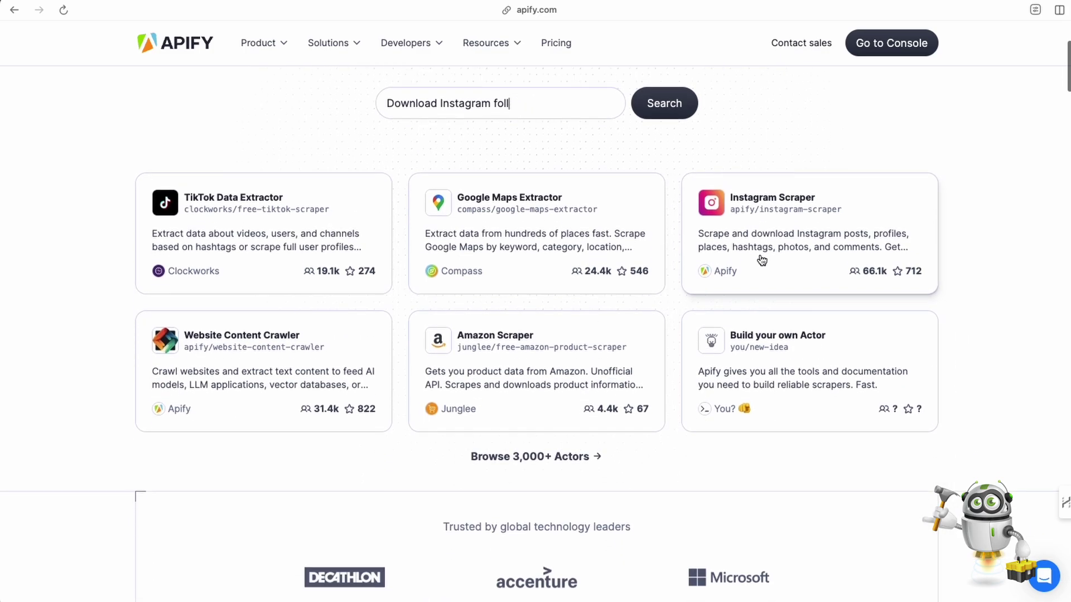
pyautogui.scroll(4, 346, 282)
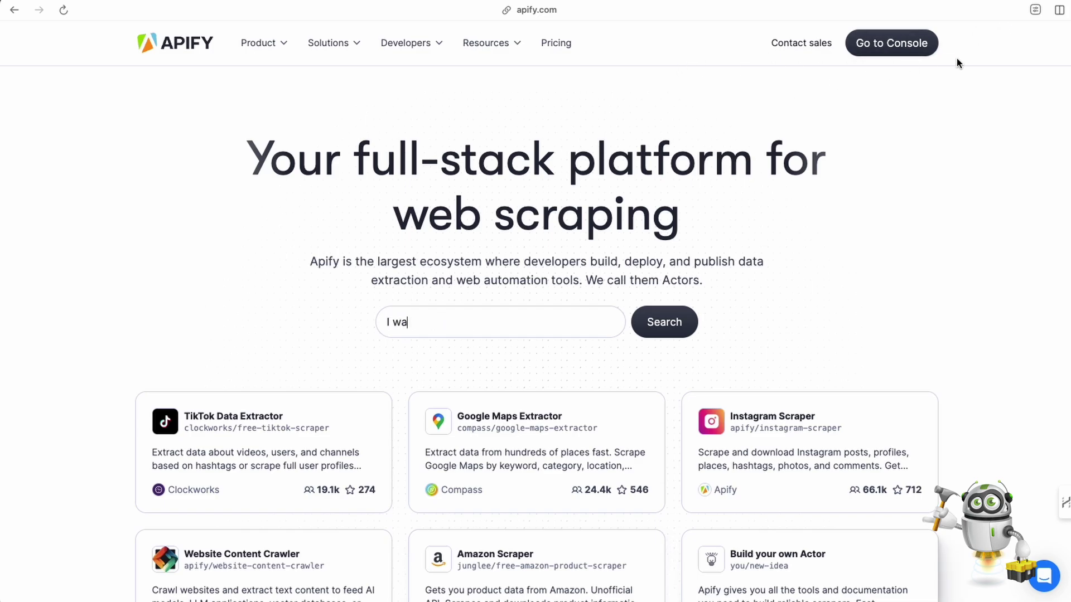
pyautogui.click(866, 44)
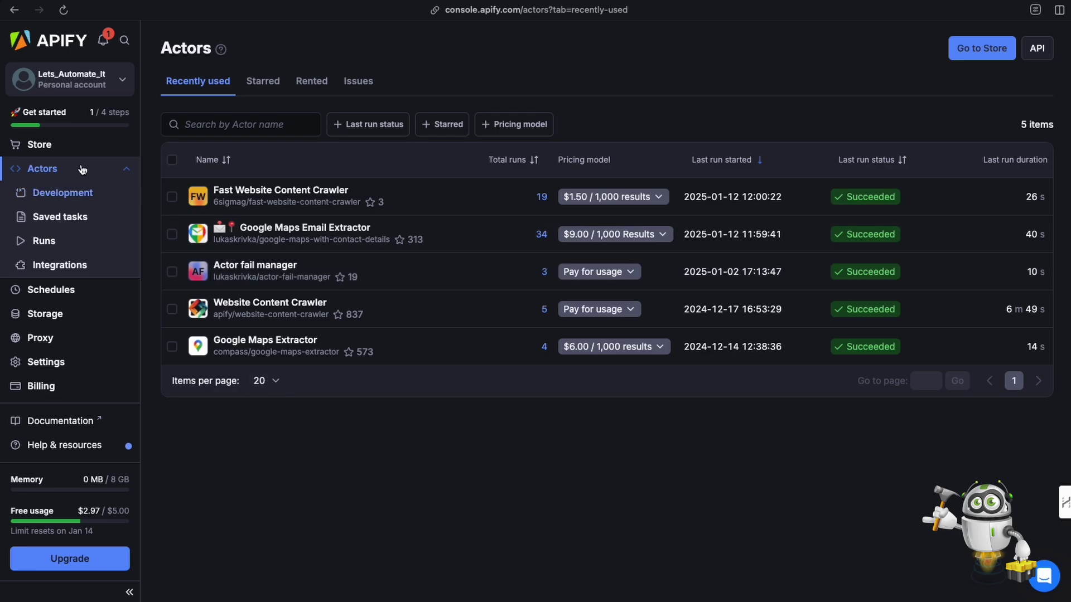
# Step: Browse the pre-built Actors in the Apify Store and return to the Actors list
pyautogui.click(49, 148)
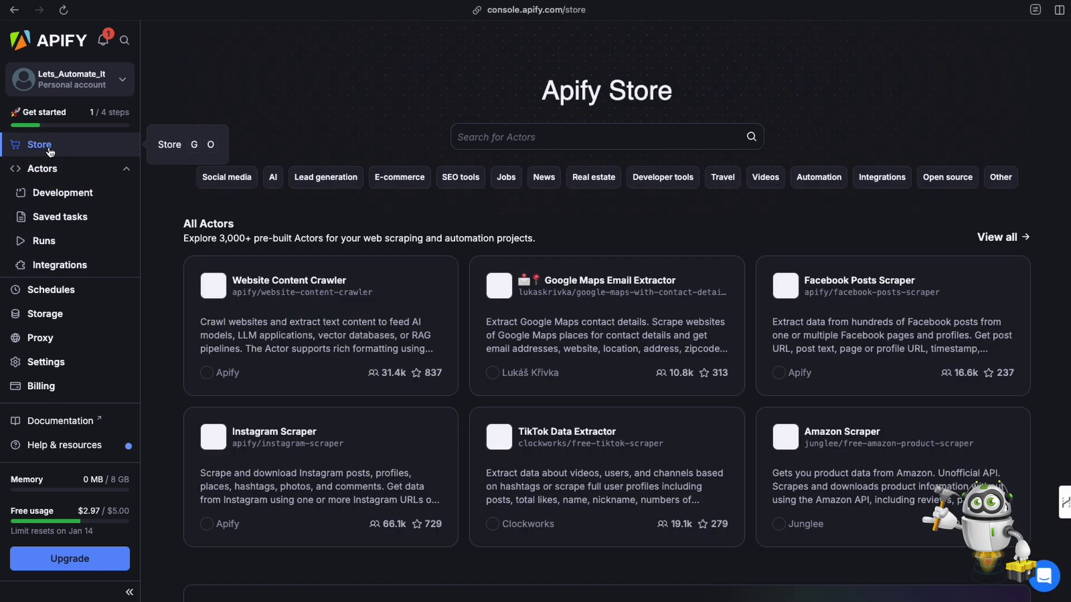
pyautogui.scroll(-6, 657, 384)
pyautogui.scroll(6, 657, 383)
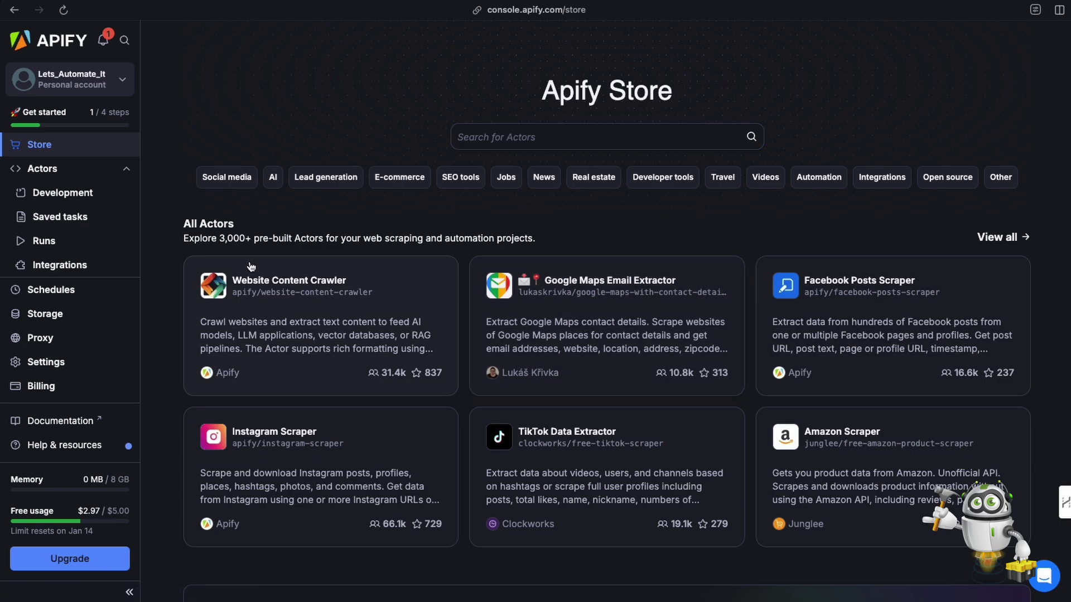
pyautogui.click(52, 172)
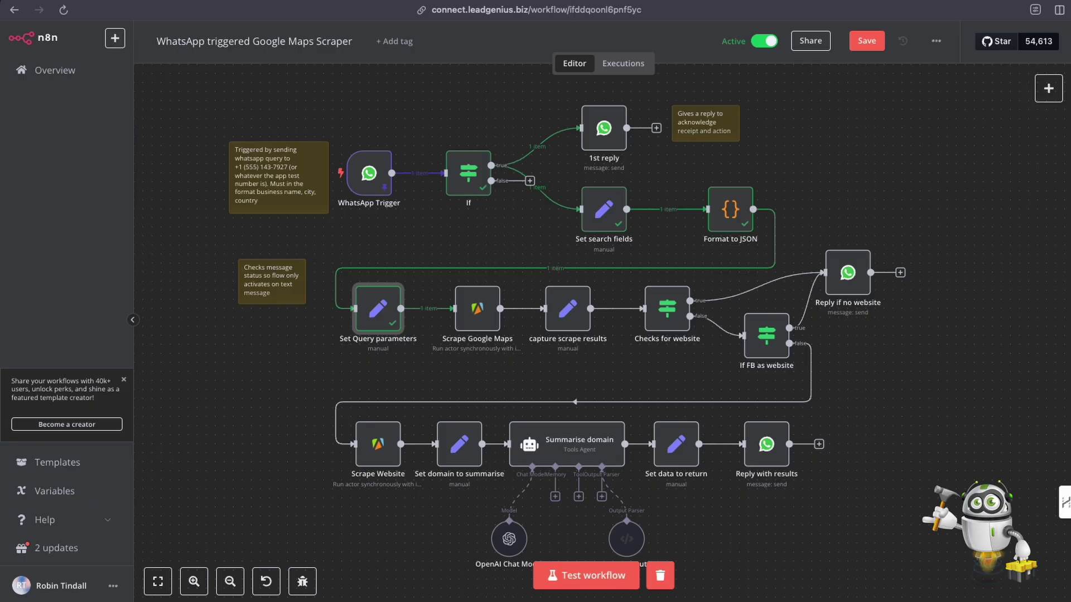
# Step: Switch back to n8n, inspect the Scrape Google Maps node's Apify parameters, and return to the canvas
pyautogui.click(478, 314)
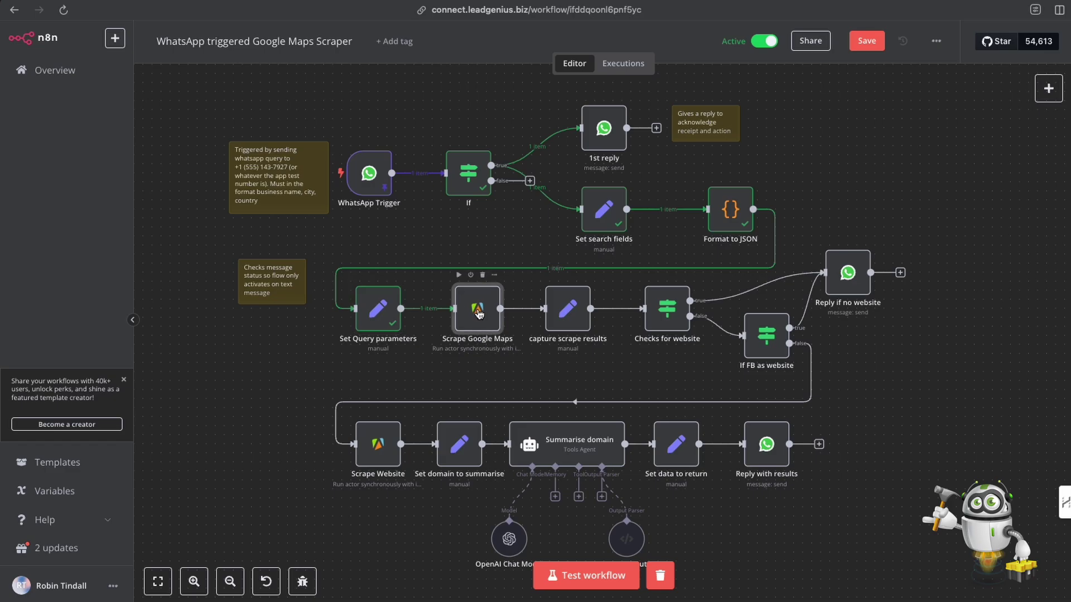
pyautogui.doubleClick(479, 314)
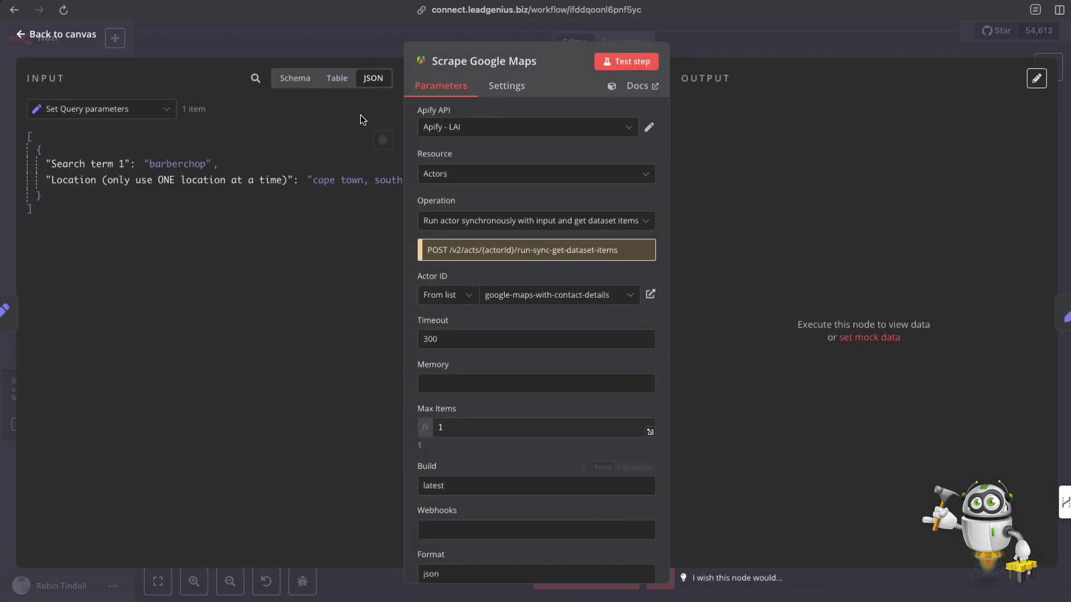
pyautogui.click(357, 51)
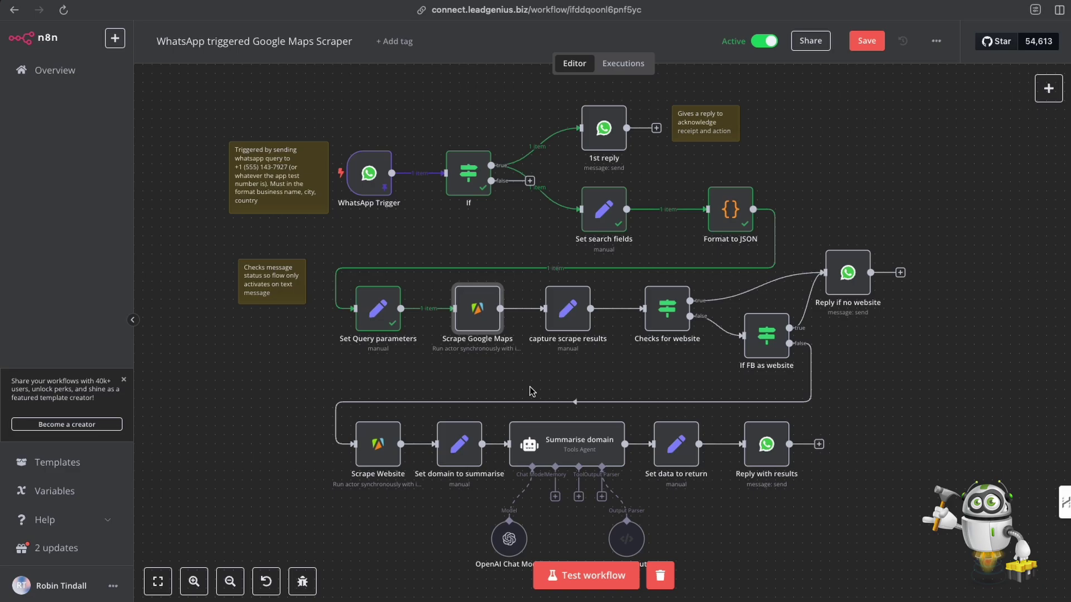
# Step: Save the WhatsApp triggered Google Maps Scraper workflow
pyautogui.moveTo(469, 285)
pyautogui.moveTo(533, 313)
pyautogui.moveTo(452, 318)
pyautogui.moveTo(491, 306)
pyautogui.click(865, 42)
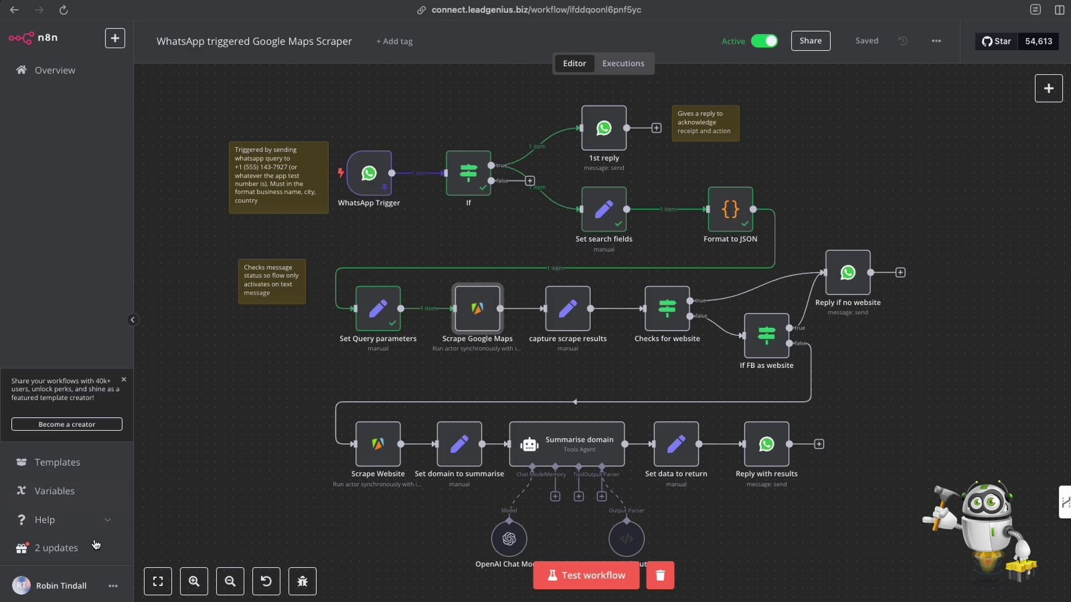
# Step: Open the Community nodes settings, view the dialog for installing an npm package, and close it without installing anything
pyautogui.click(114, 586)
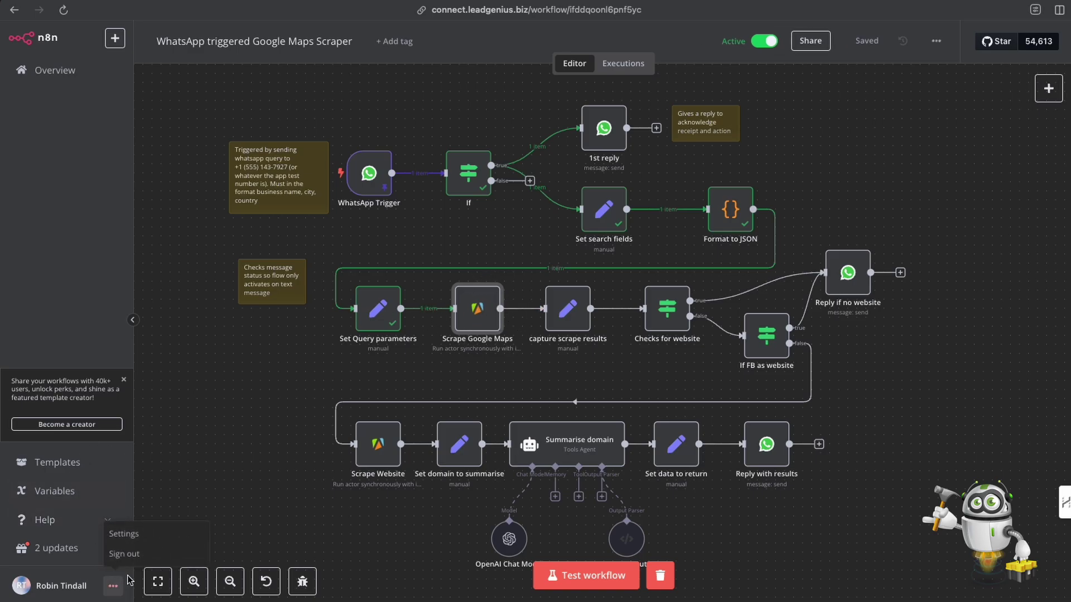
pyautogui.click(130, 537)
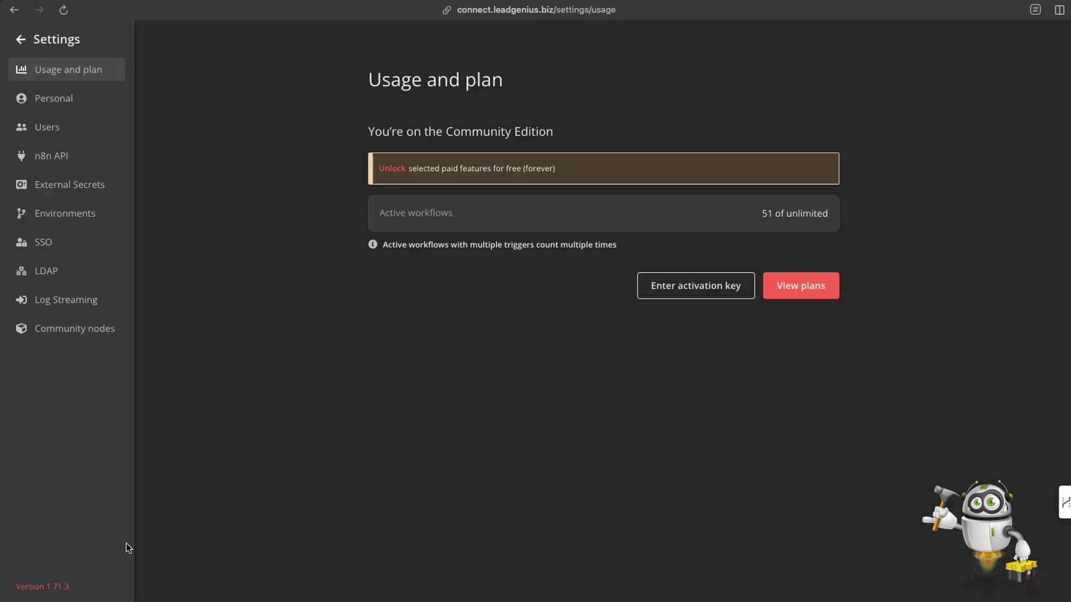
pyautogui.click(71, 333)
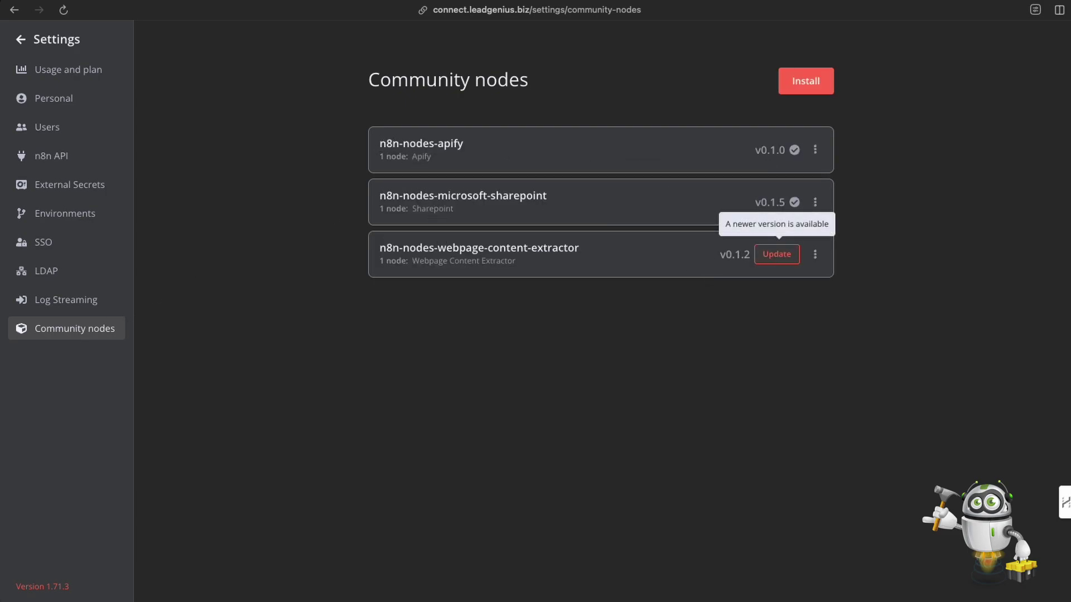
pyautogui.click(807, 82)
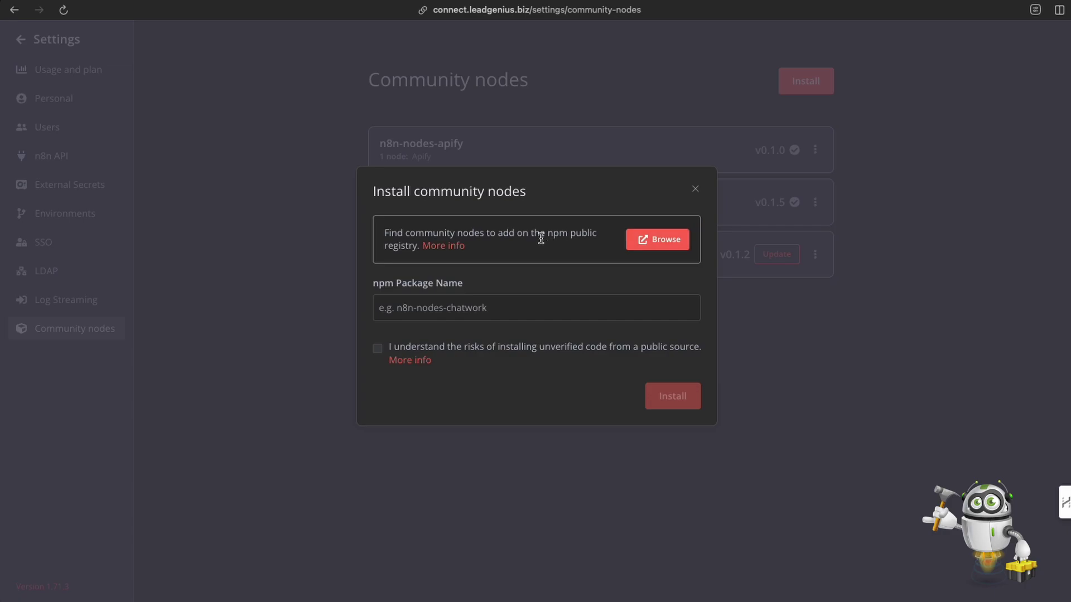
pyautogui.click(697, 190)
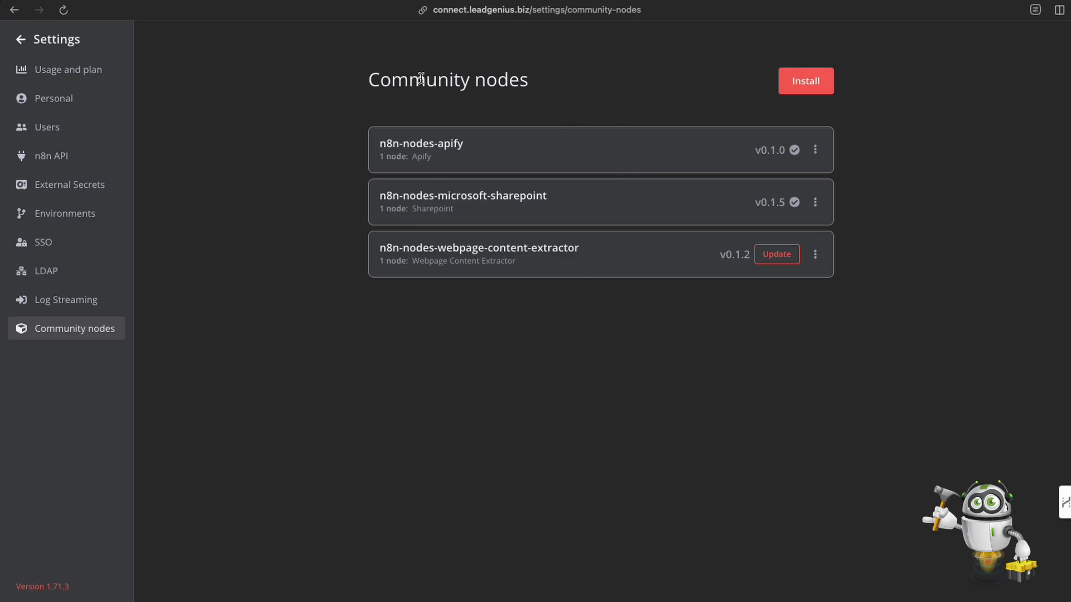
# Step: Return to the workflow canvas, open the Scrape Google Maps node, and inspect its Apify API credential without changing it
pyautogui.click(21, 42)
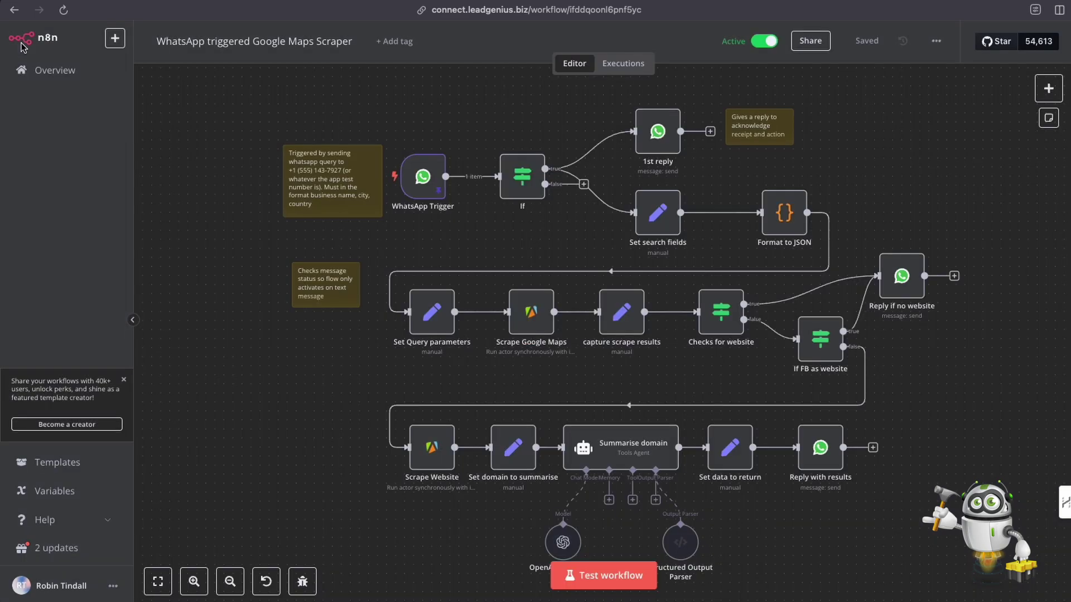
pyautogui.moveTo(543, 408)
pyautogui.moveTo(532, 322); pyautogui.dragTo(524, 320)
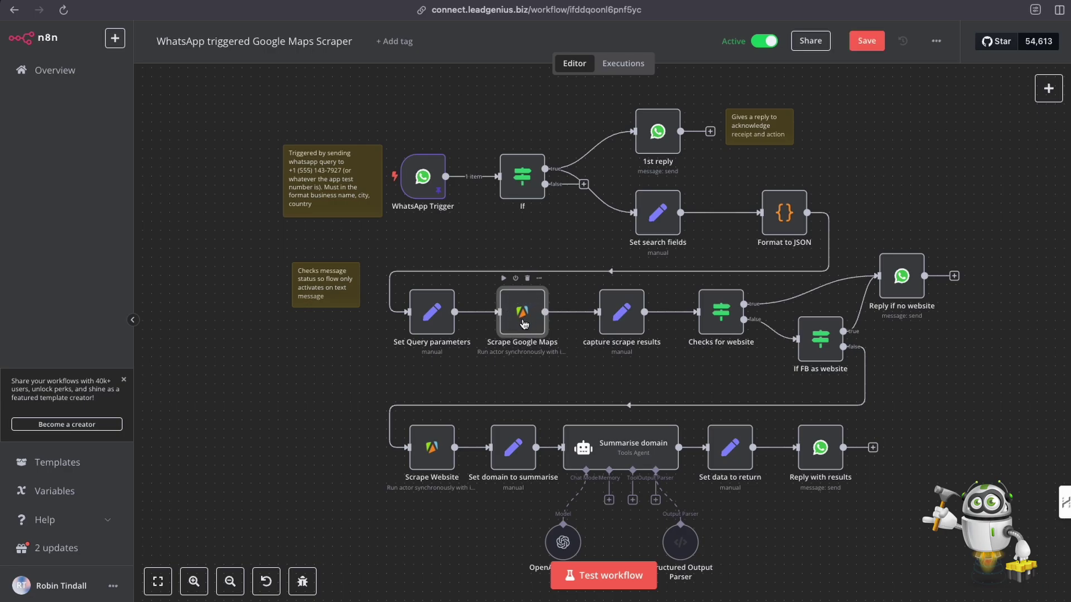
pyautogui.doubleClick(523, 324)
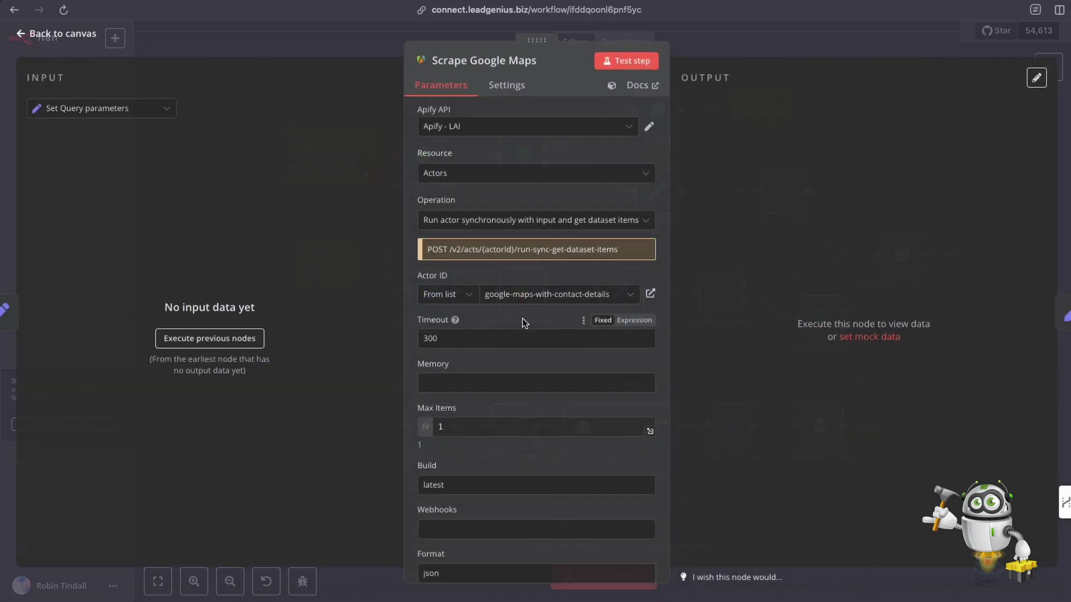
pyautogui.click(648, 129)
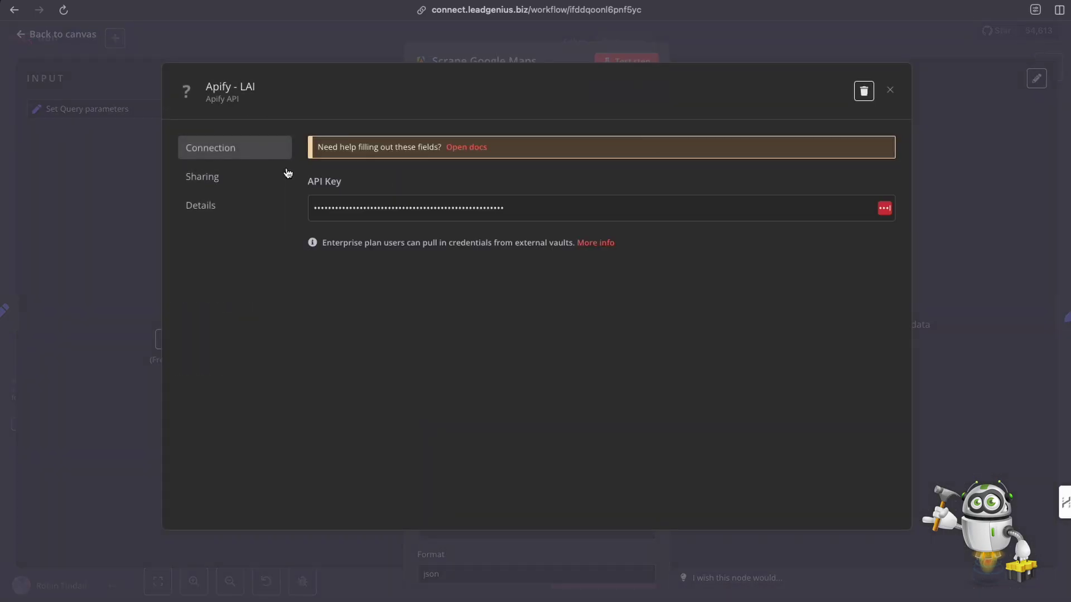
pyautogui.moveTo(313, 208); pyautogui.dragTo(521, 210)
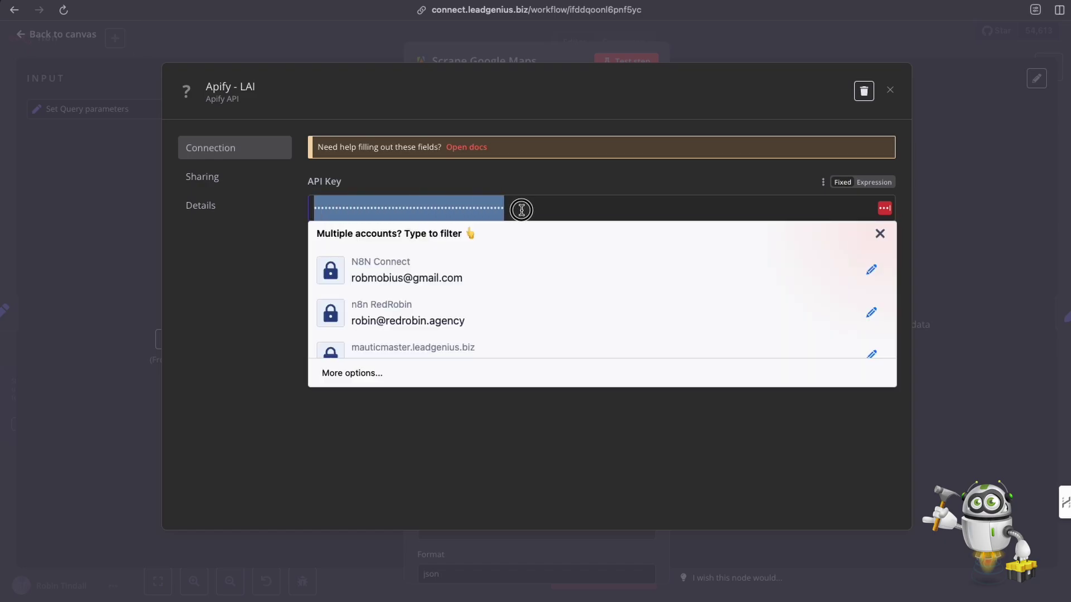
pyautogui.click(530, 172)
pyautogui.click(889, 90)
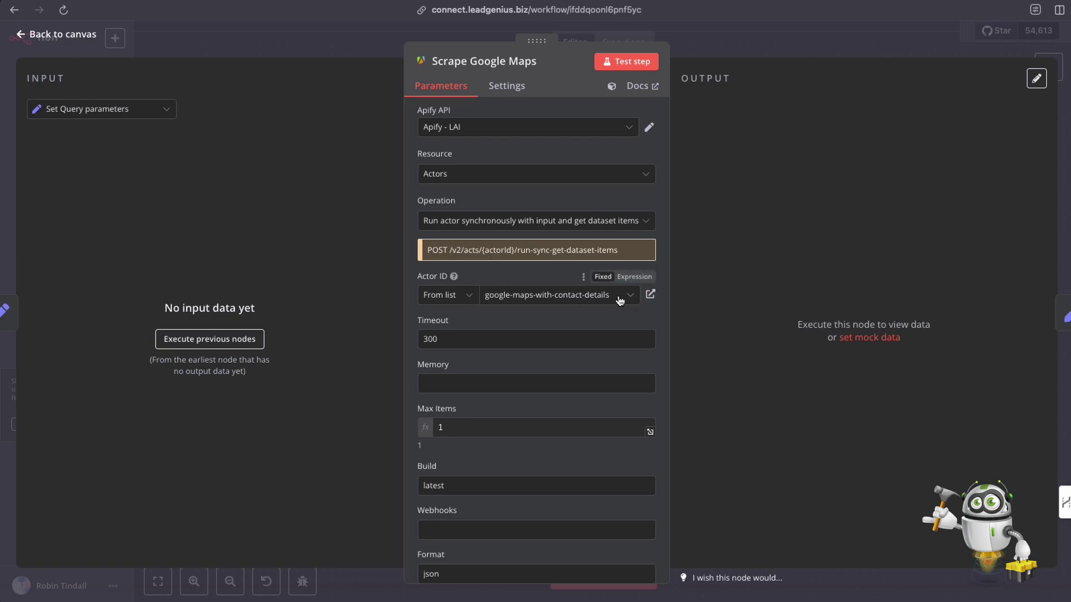
# Step: Review the node's Actor ID choices and remaining parameters down to the expanded Custom Body expression, and return to the canvas
pyautogui.click(599, 300)
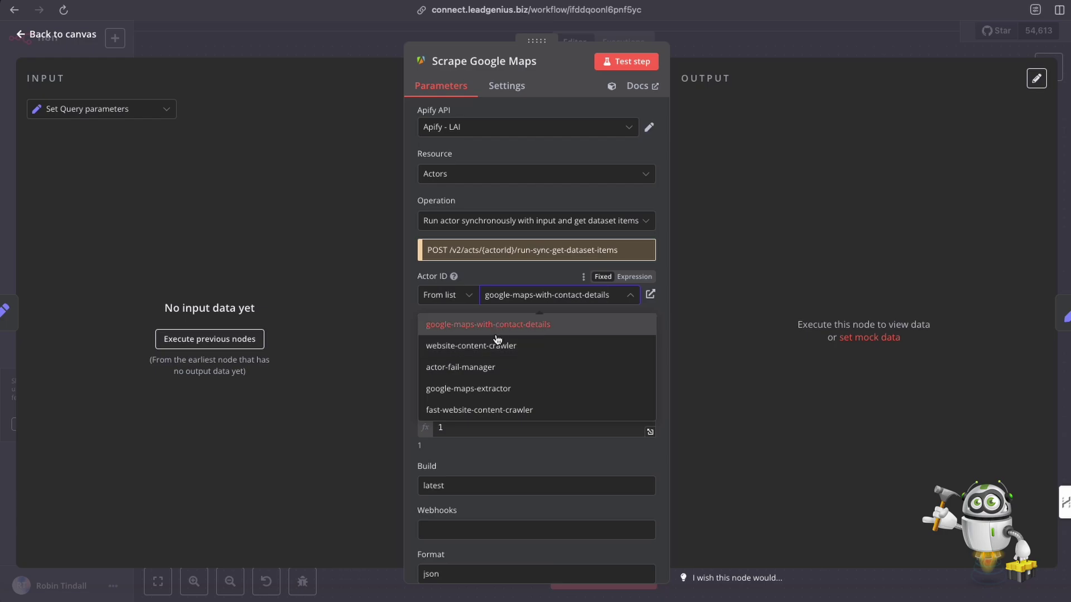
pyautogui.click(518, 272)
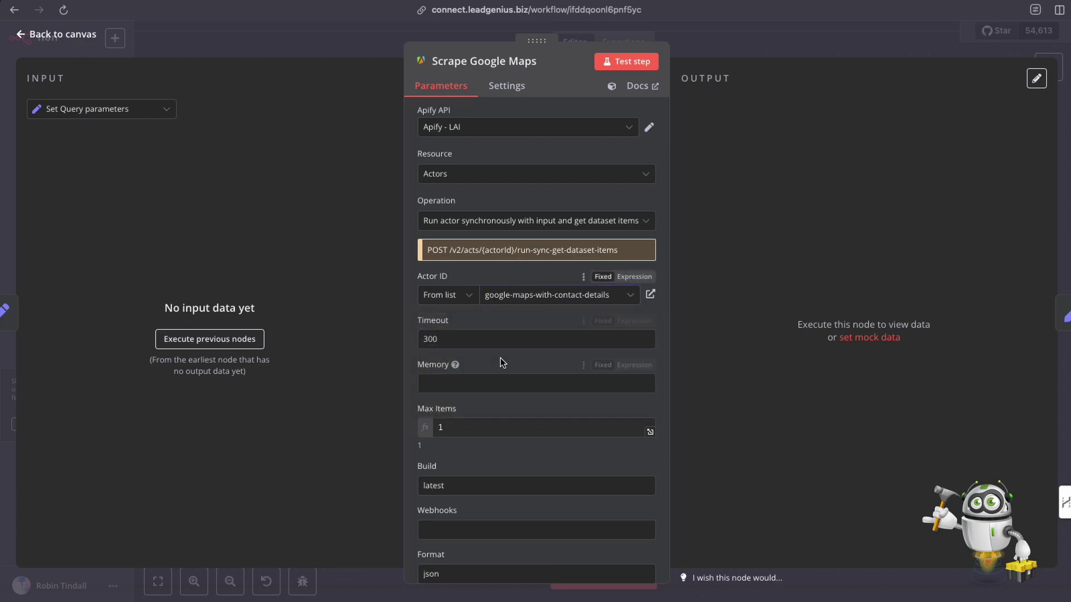
pyautogui.scroll(-1, 500, 358)
pyautogui.scroll(-2, 472, 324)
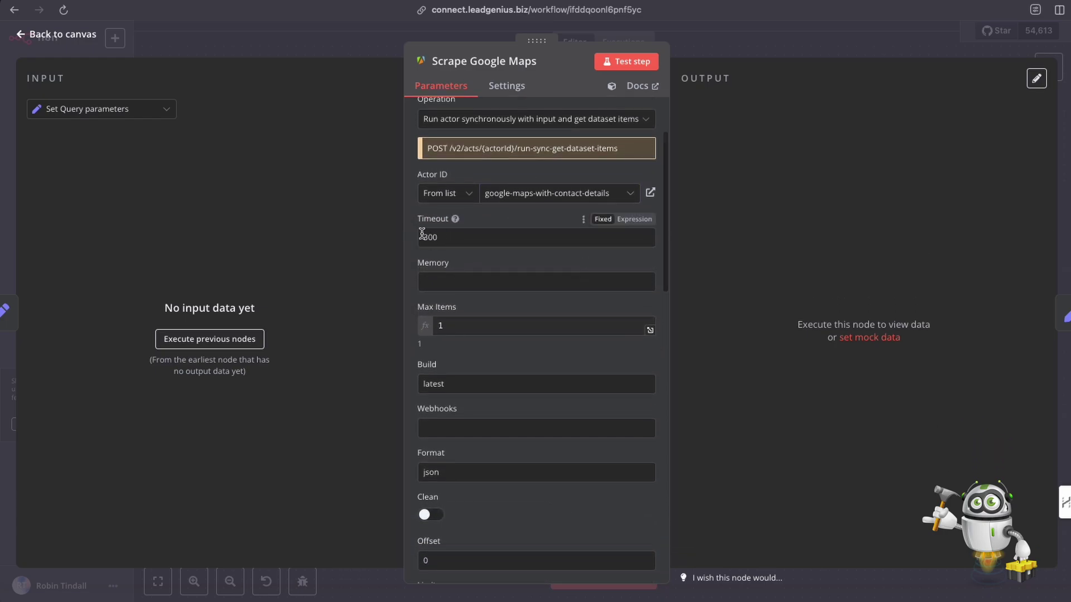
pyautogui.scroll(-15, 545, 359)
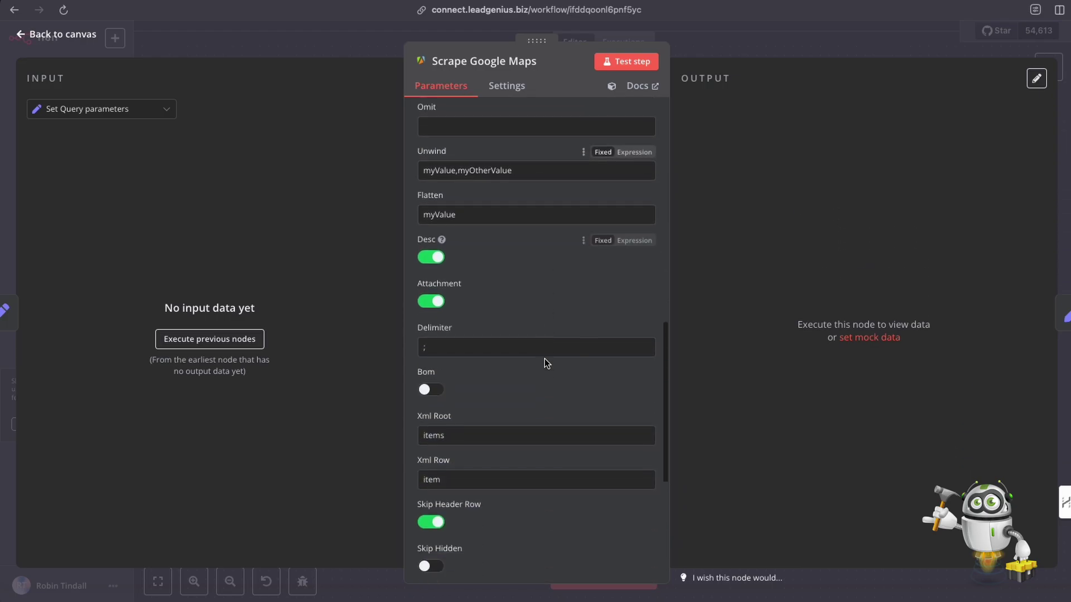
pyautogui.scroll(-3, 544, 359)
pyautogui.scroll(-5, 540, 480)
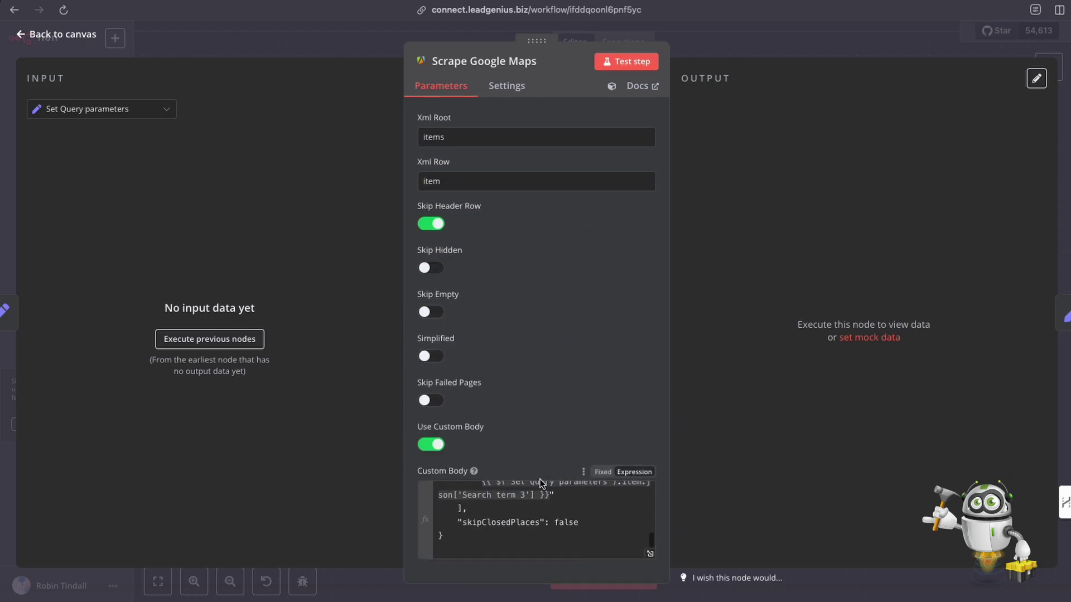
pyautogui.click(651, 555)
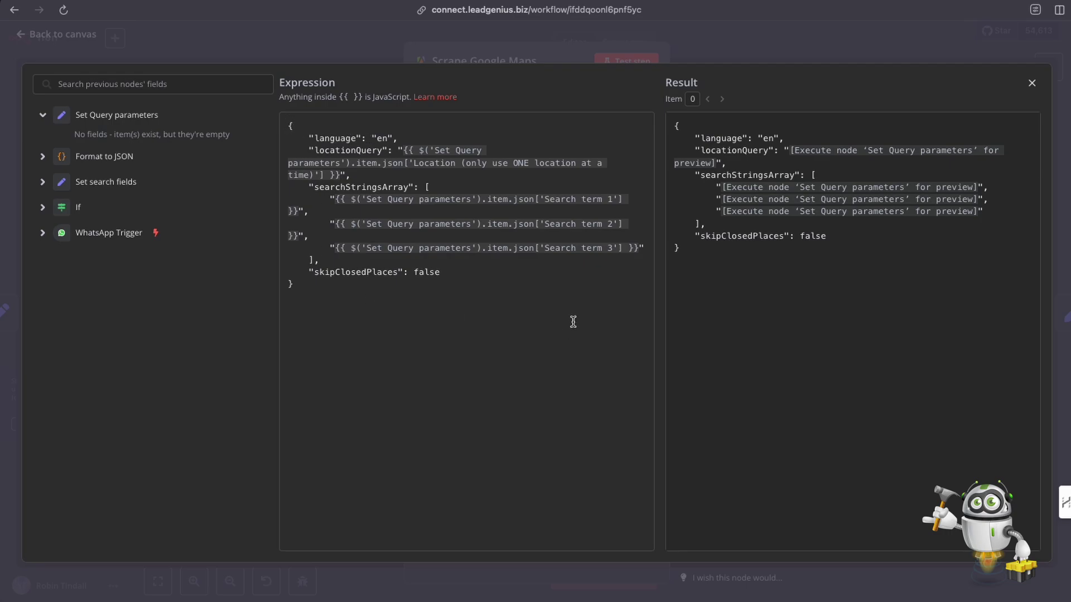
pyautogui.click(942, 44)
pyautogui.click(798, 45)
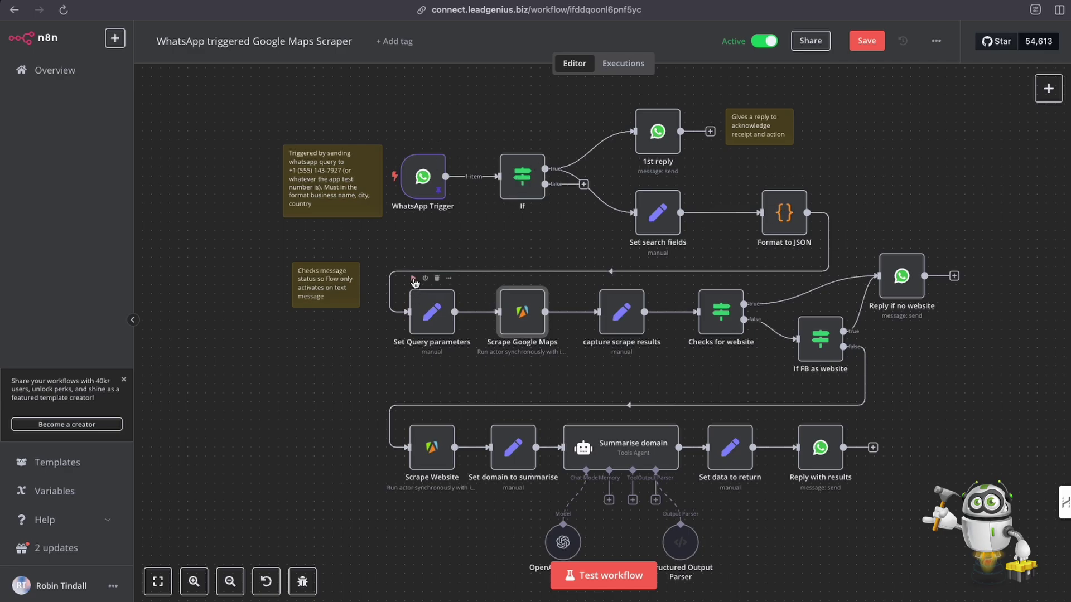
# Step: Execute the workflow up to the Set Query parameters node and view its output as a schema
pyautogui.click(413, 279)
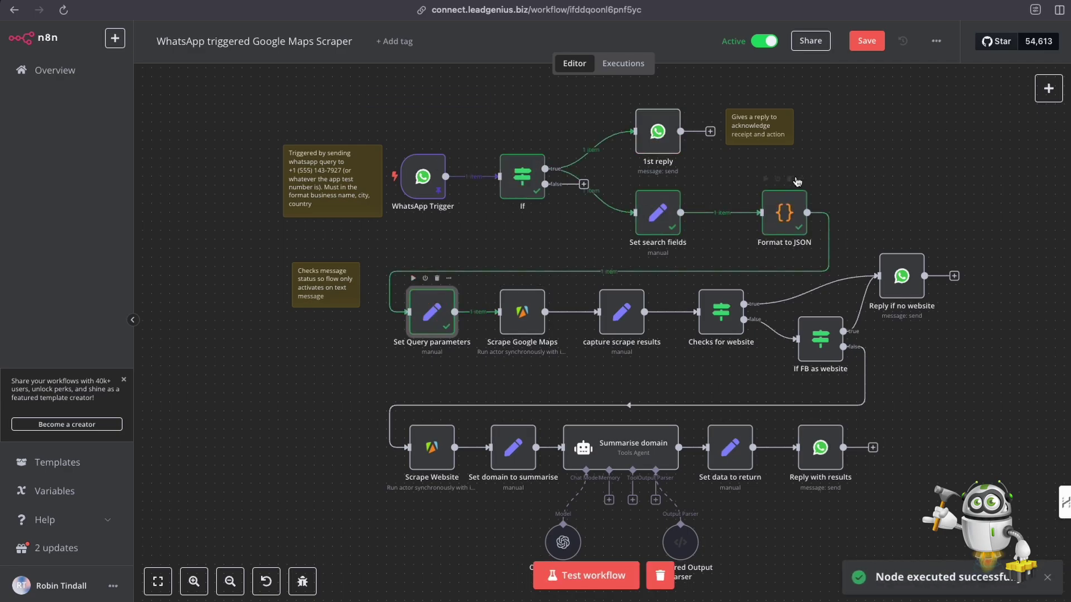
pyautogui.doubleClick(433, 314)
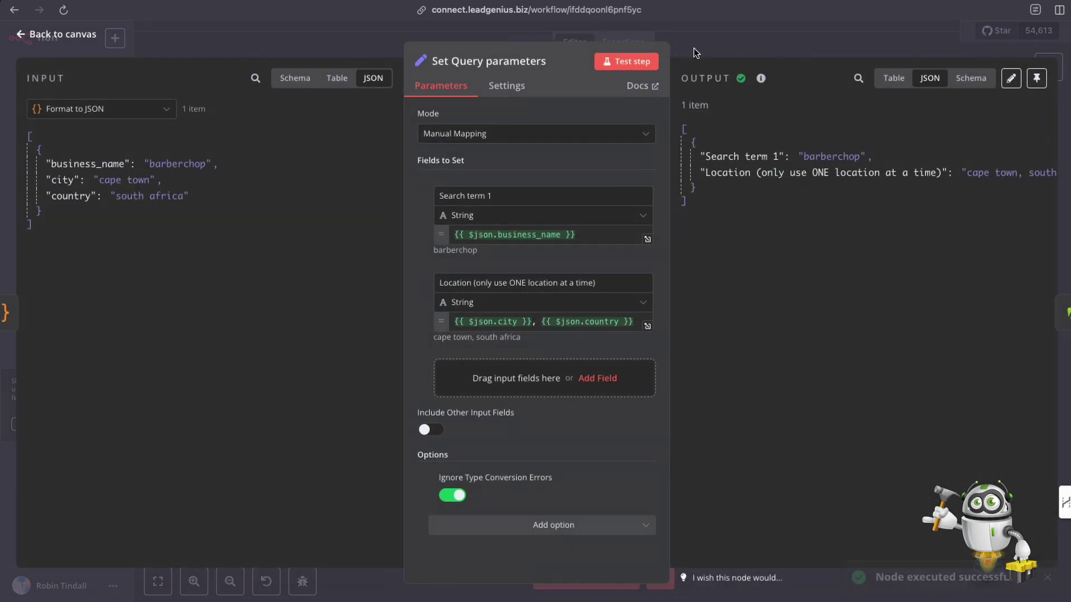
pyautogui.click(971, 78)
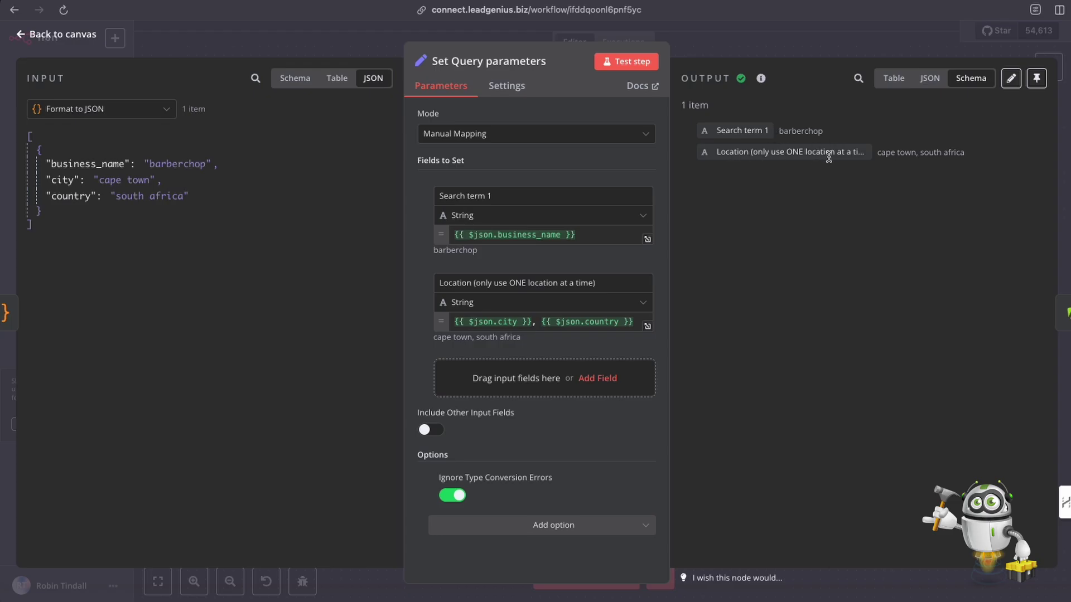
pyautogui.press('Escape')
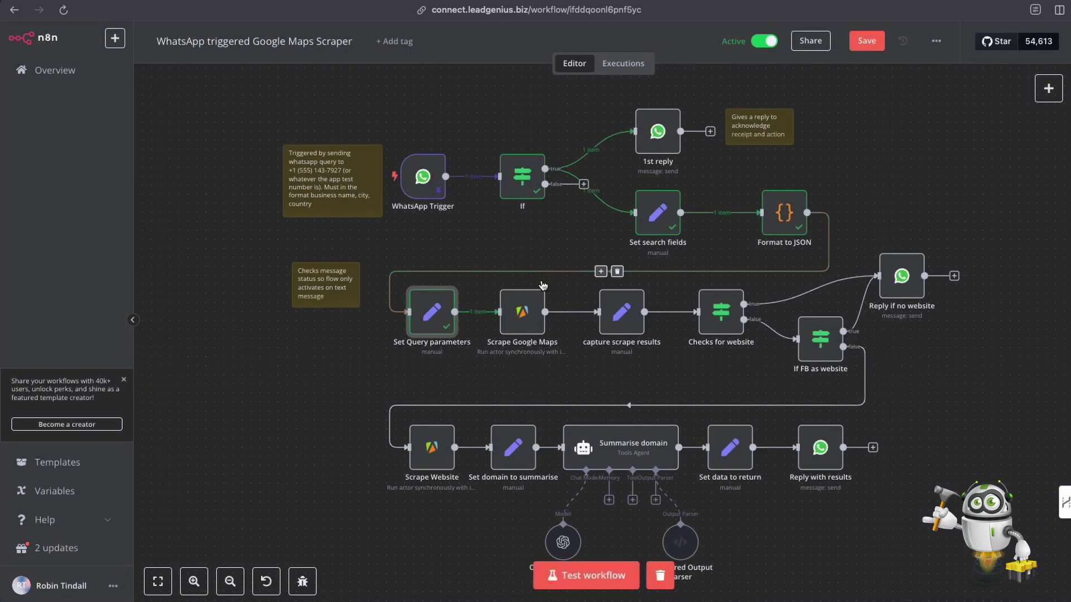
# Step: Open the Scrape Google Maps node's Custom Body expression in the full expression editor
pyautogui.doubleClick(528, 304)
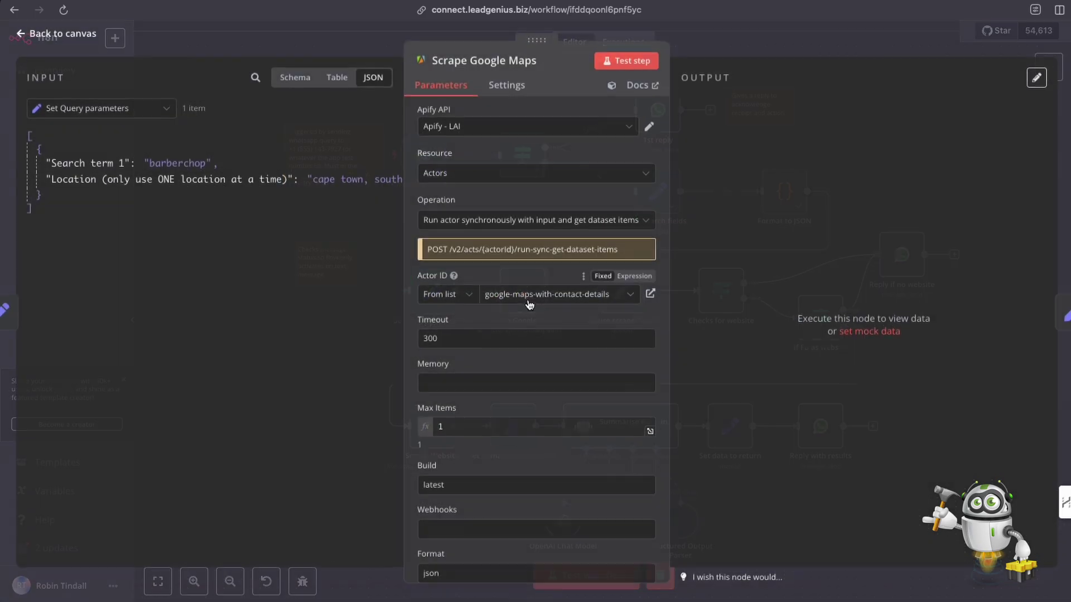
pyautogui.scroll(-15, 554, 366)
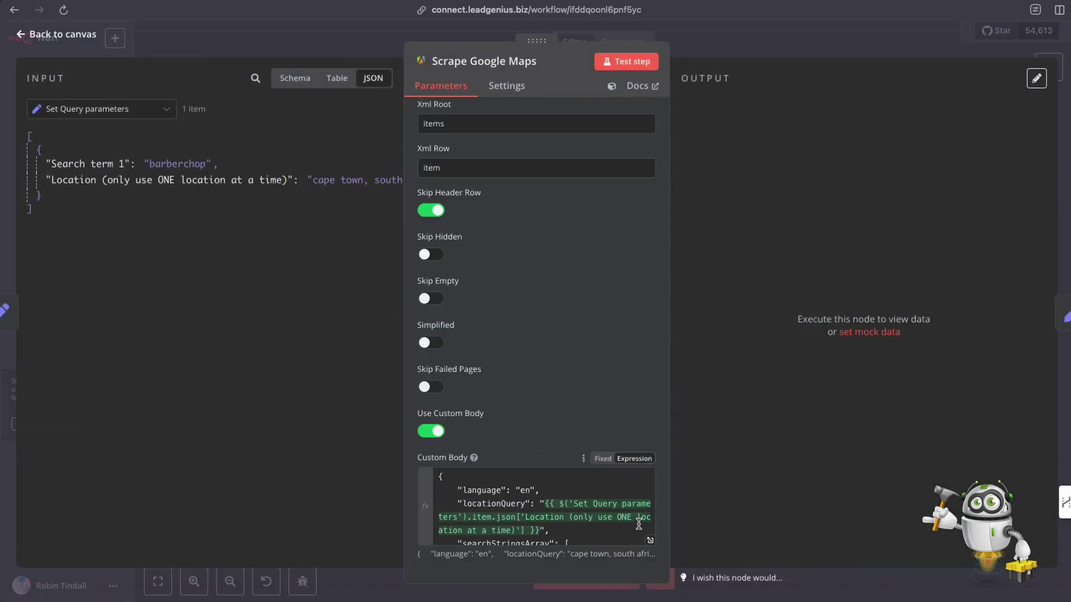
pyautogui.click(650, 540)
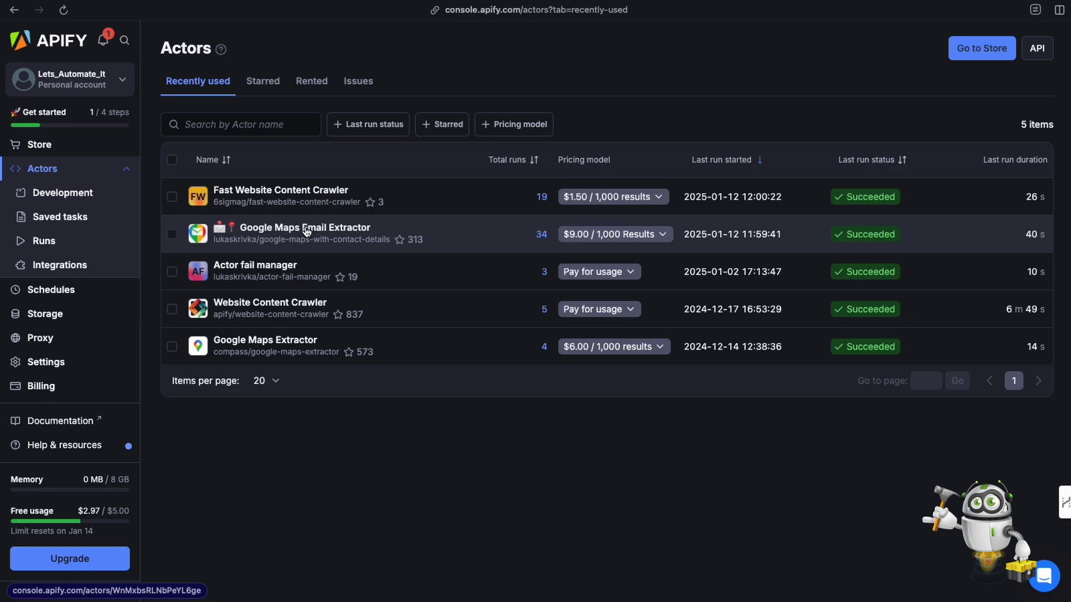
# Step: Switch to Apify, open the Google Maps Email Extractor Actor, and set its search term to "barberchop, cape town, south africa"
pyautogui.click(306, 232)
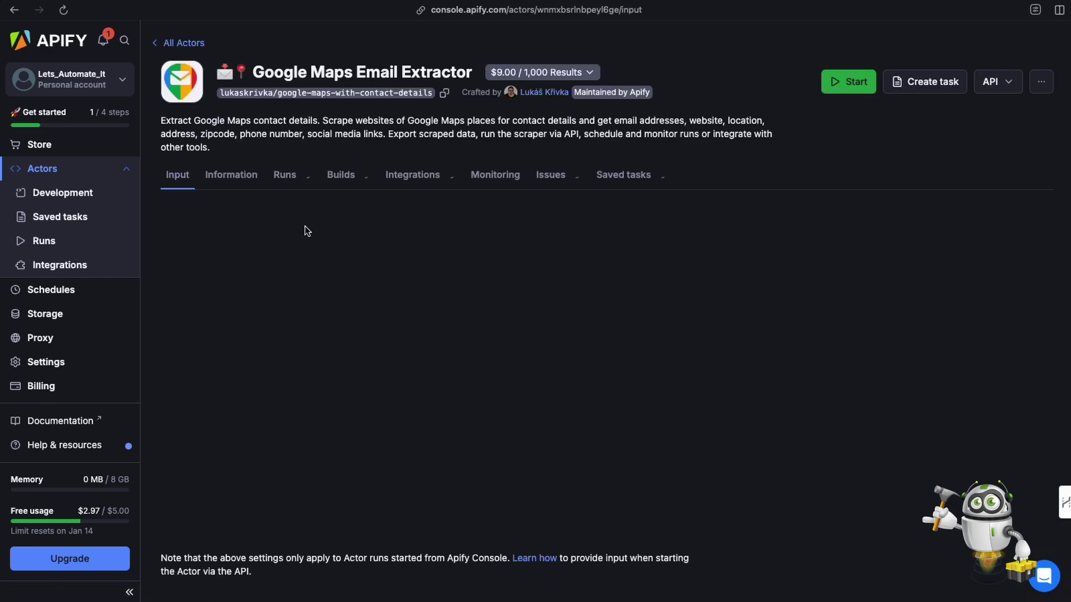
pyautogui.scroll(-2, 218, 245)
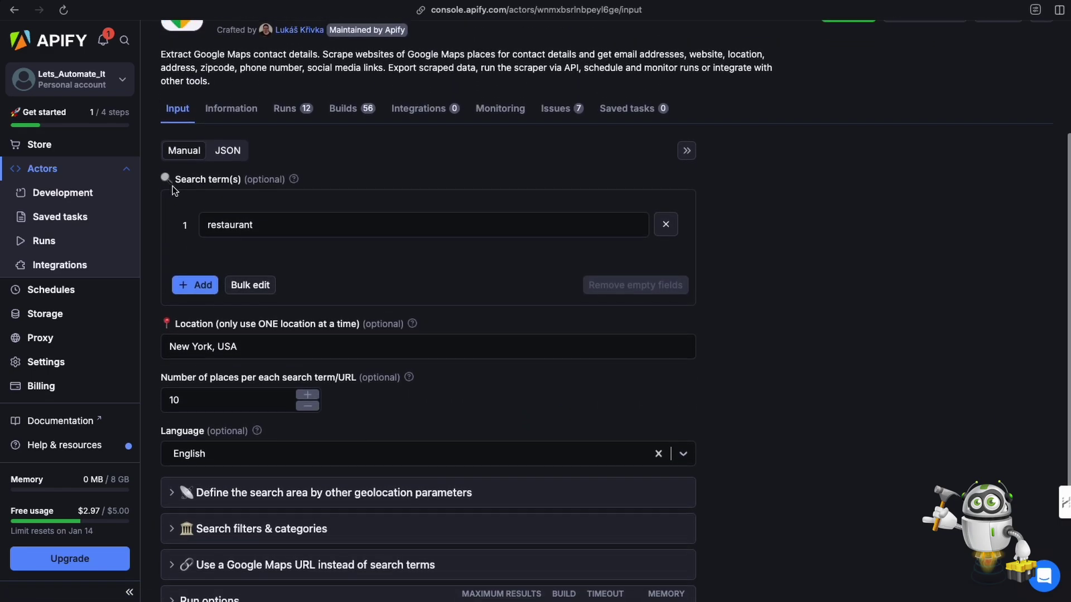
pyautogui.scroll(3, 274, 114)
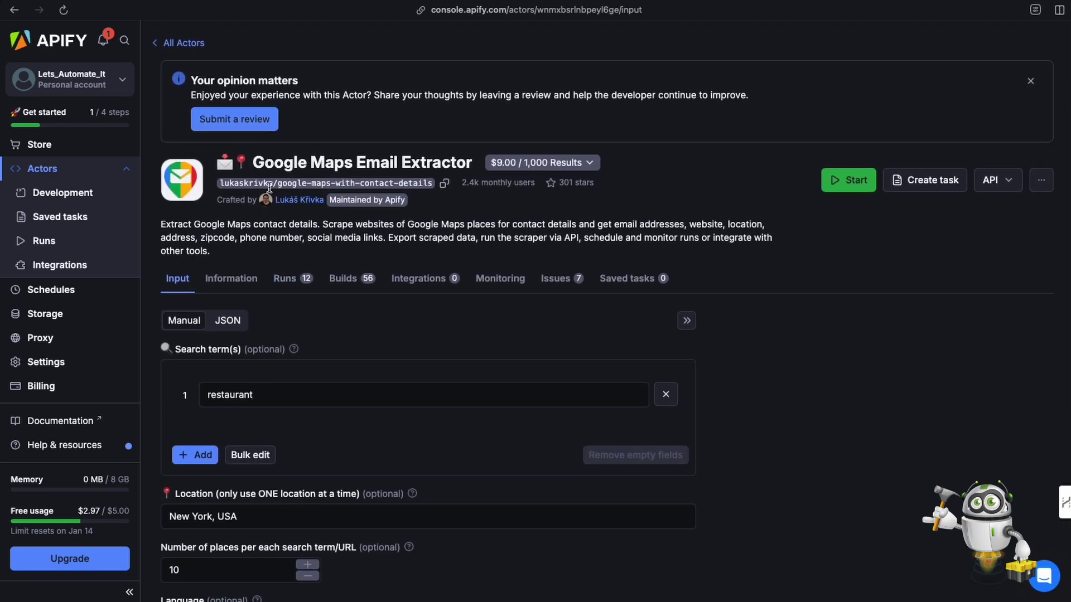
pyautogui.scroll(-3, 227, 400)
pyautogui.moveTo(258, 210); pyautogui.dragTo(197, 208)
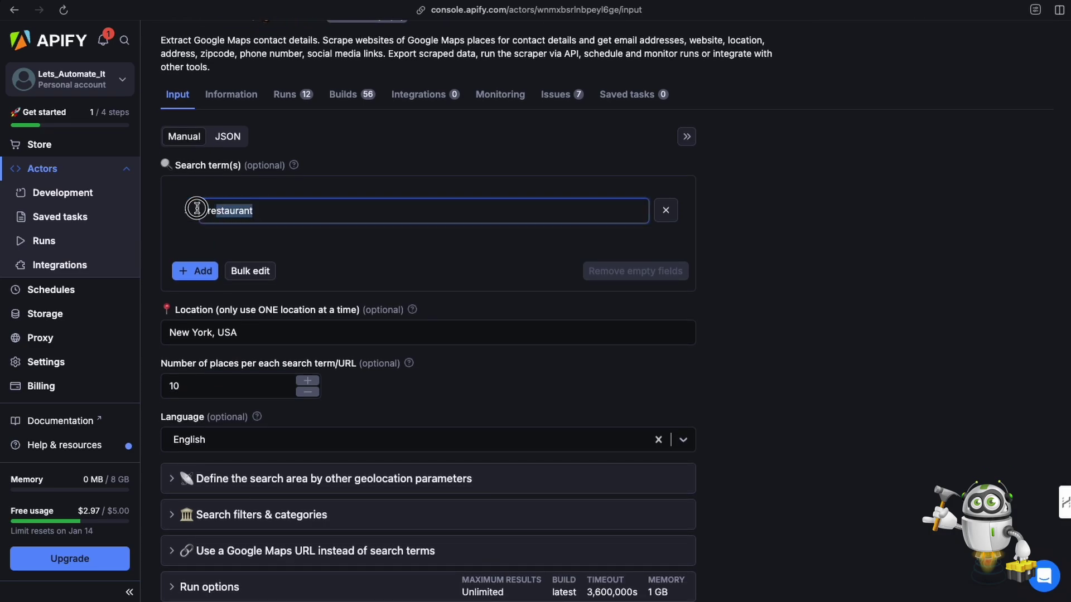
pyautogui.write('b')
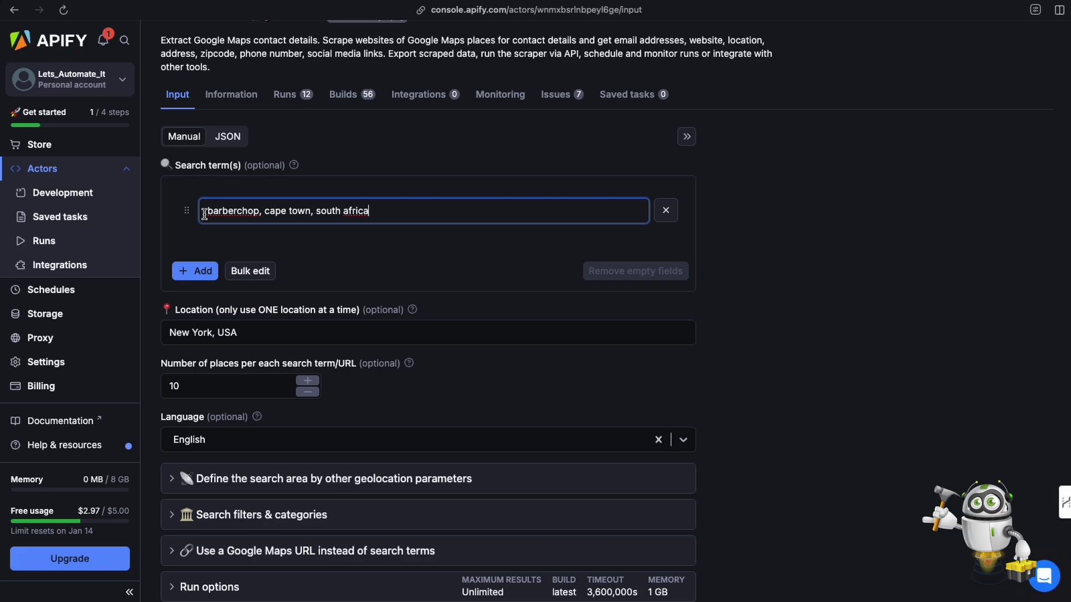
pyautogui.click(370, 249)
pyautogui.scroll(-1, 320, 316)
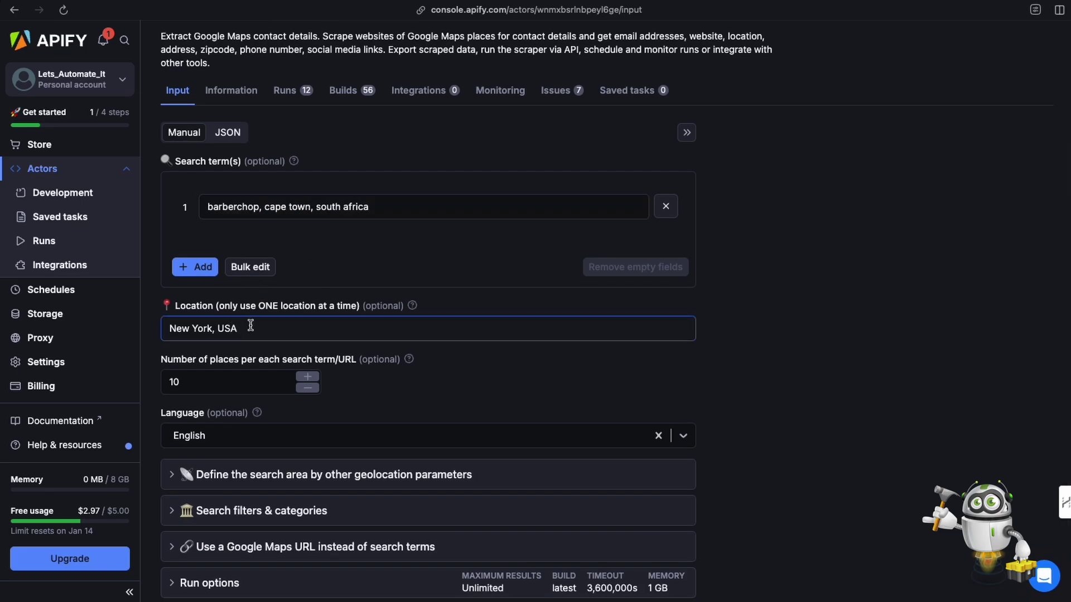
# Step: Move "cape town, south africa" from the search term into the Location field, replacing its content and leaving "barberchop" as the term
pyautogui.click(258, 210)
pyautogui.moveTo(279, 211); pyautogui.dragTo(418, 210)
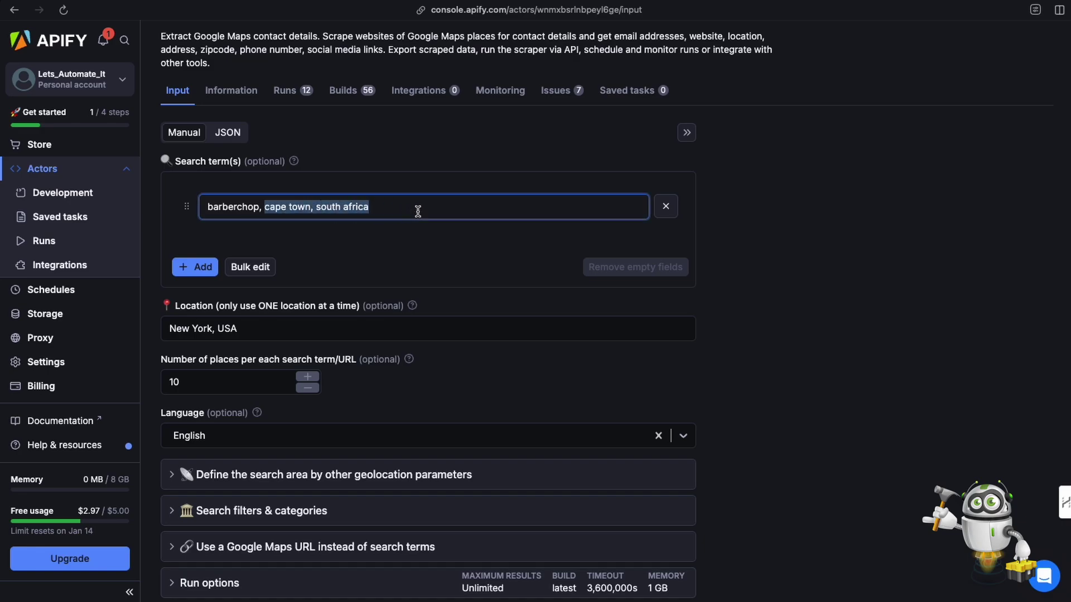
pyautogui.hotkey('ctrl', 'x')
pyautogui.click(241, 327)
pyautogui.hotkey('ctrl', 'a')
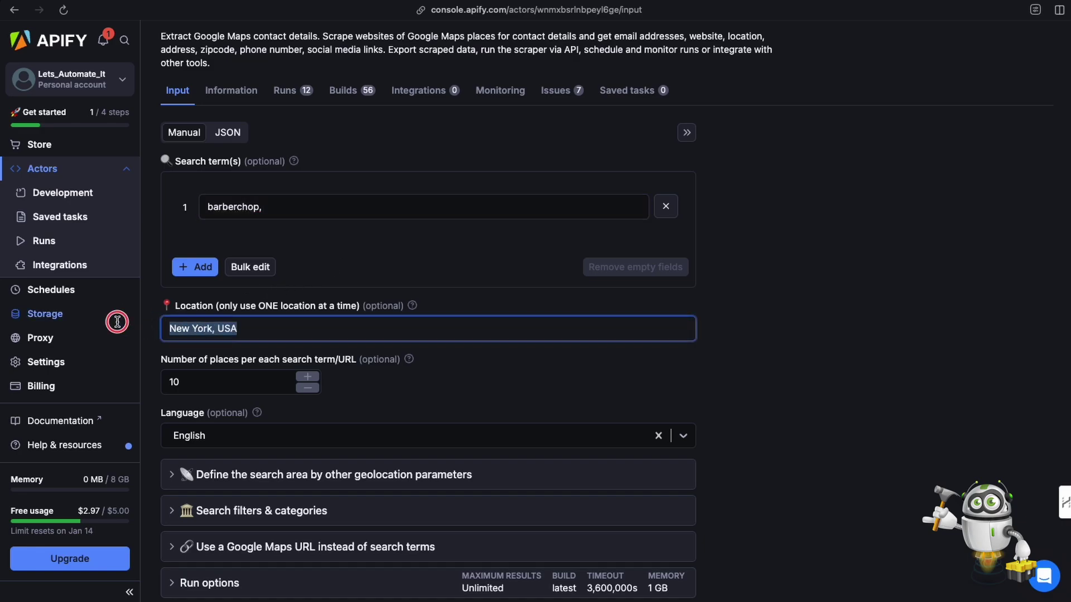
pyautogui.hotkey('ctrl', 'v')
pyautogui.click(277, 207)
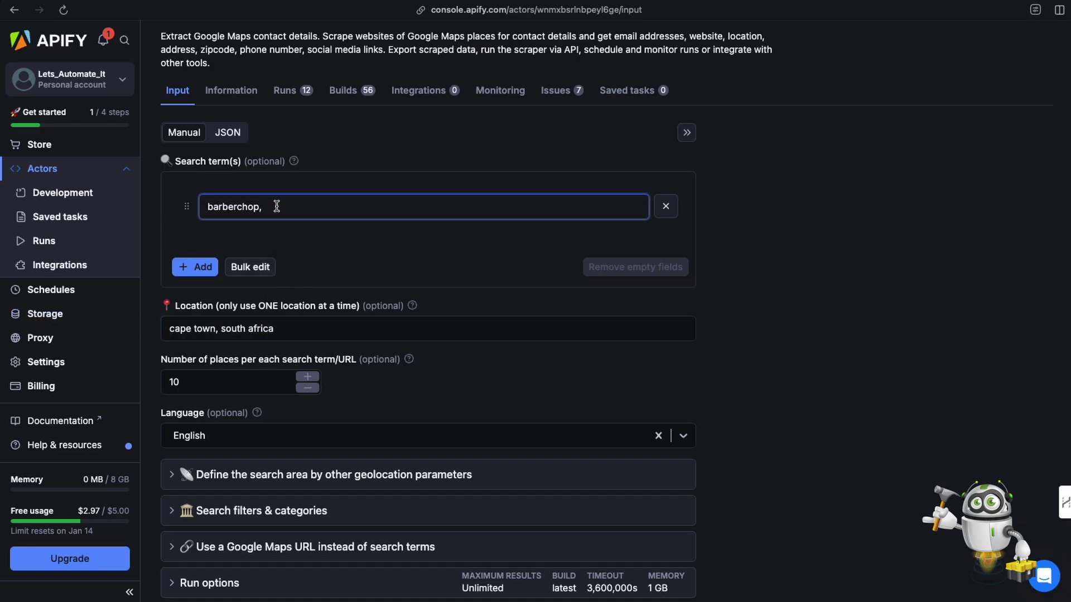
# Step: Expand and look through the Actor's geolocation parameters and run options
pyautogui.scroll(-2, 260, 282)
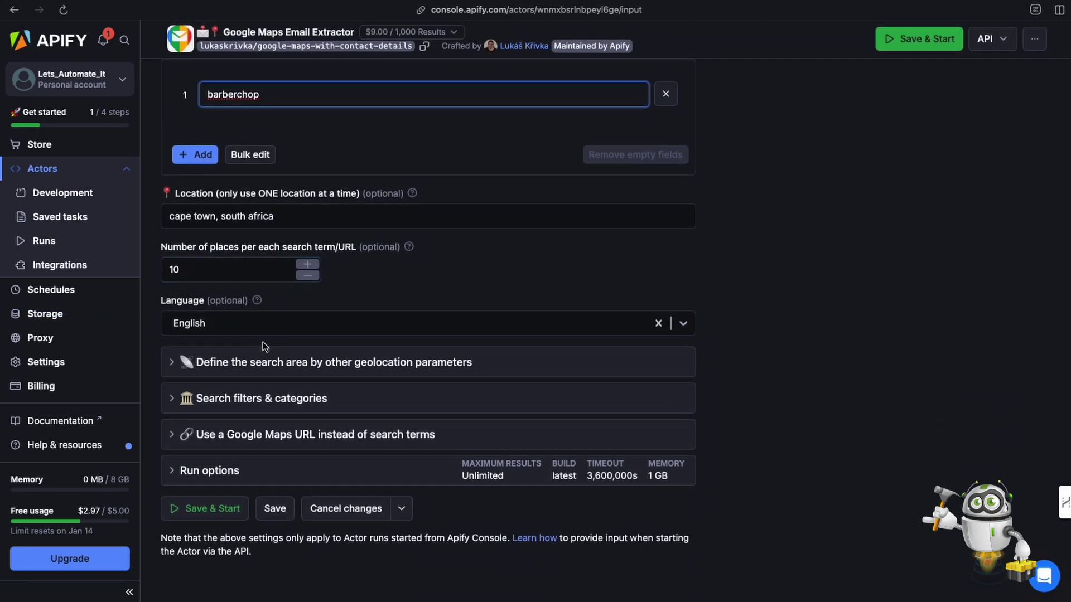
pyautogui.click(233, 366)
pyautogui.scroll(-7, 301, 390)
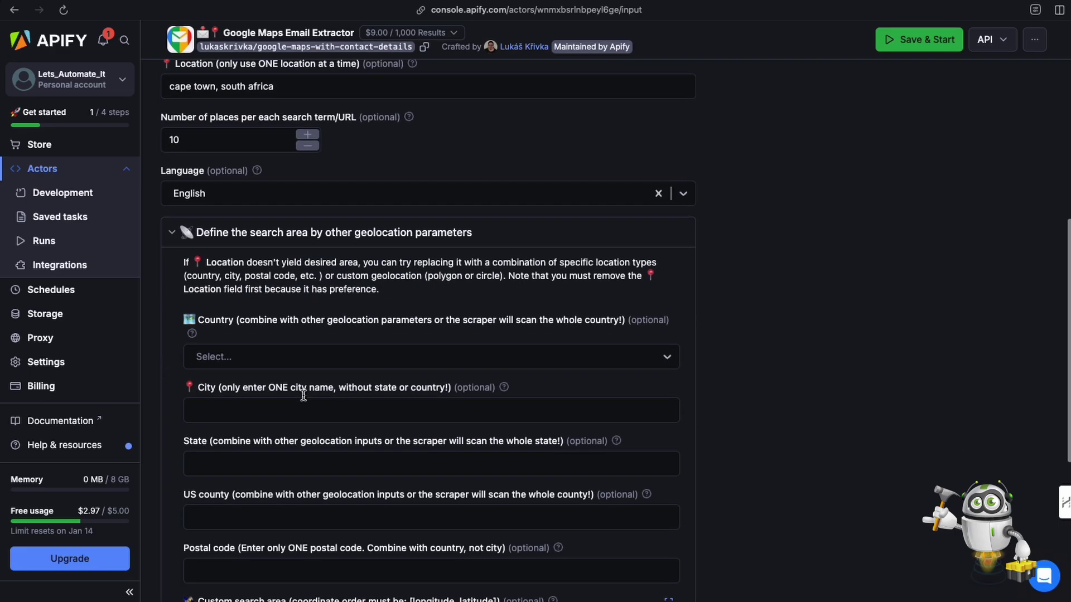
pyautogui.click(212, 470)
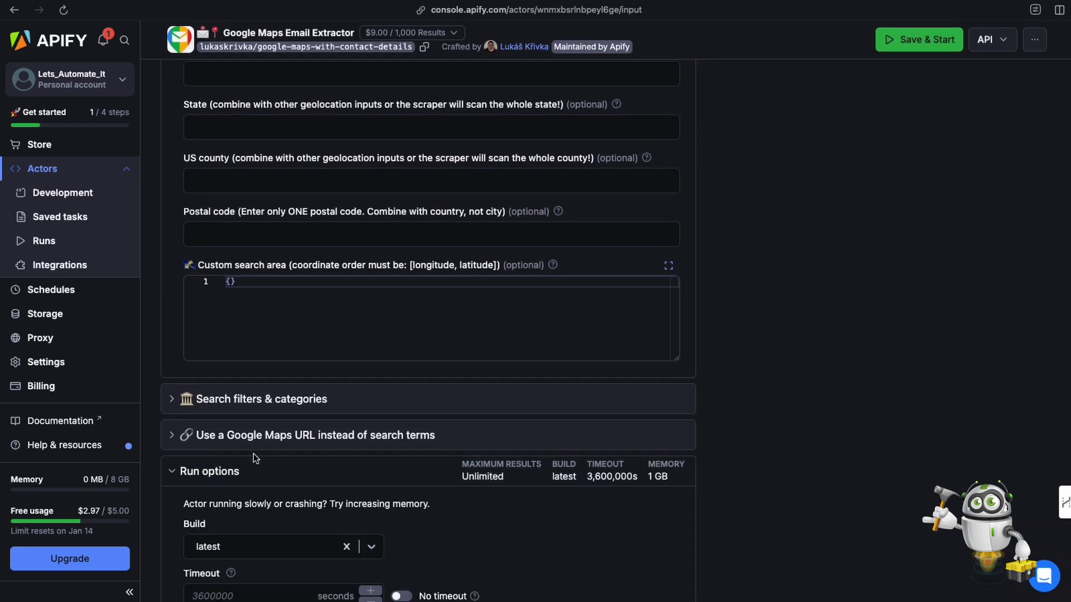
pyautogui.scroll(12, 253, 454)
pyautogui.scroll(2, 224, 463)
pyautogui.scroll(-4, 223, 391)
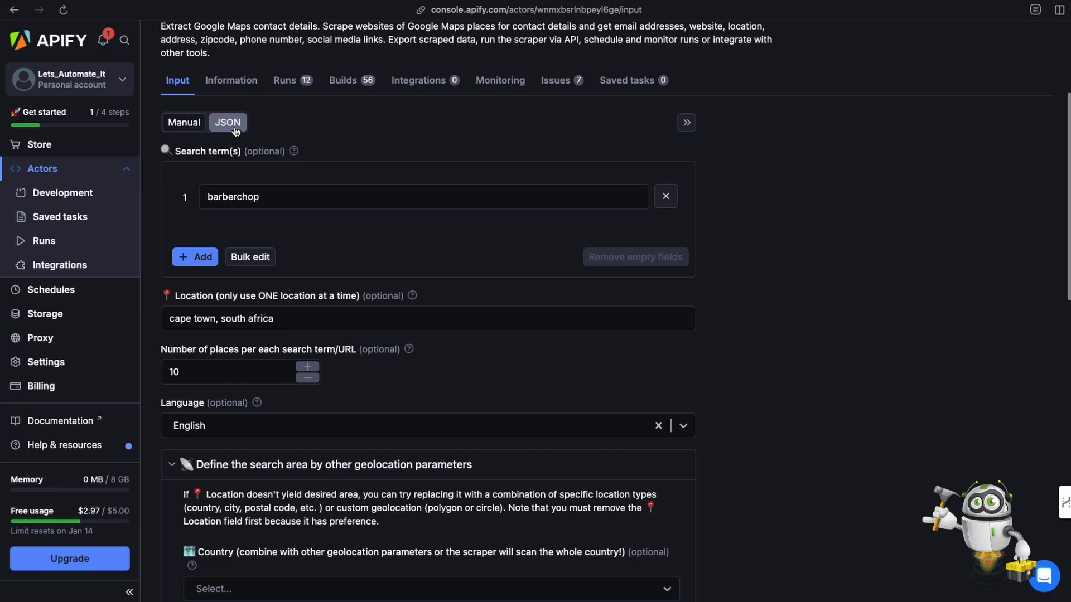
# Step: Copy the Actor's input as JSON and paste it below the existing Custom Body expression in n8n
pyautogui.click(229, 123)
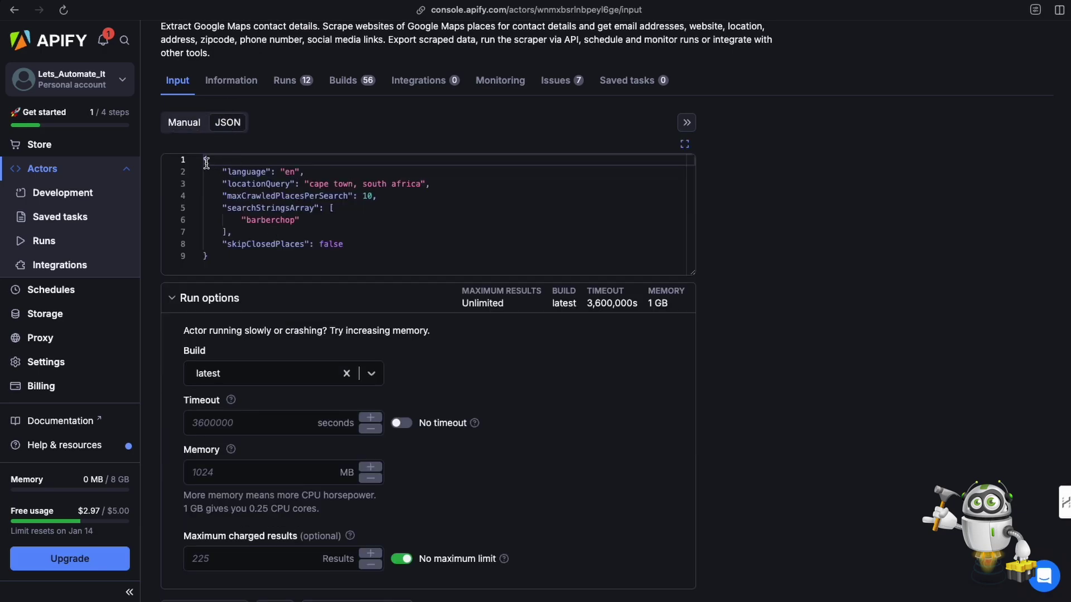
pyautogui.moveTo(206, 162); pyautogui.dragTo(175, 154)
pyautogui.hotkey('ctrl', 'c')
pyautogui.click(212, 258)
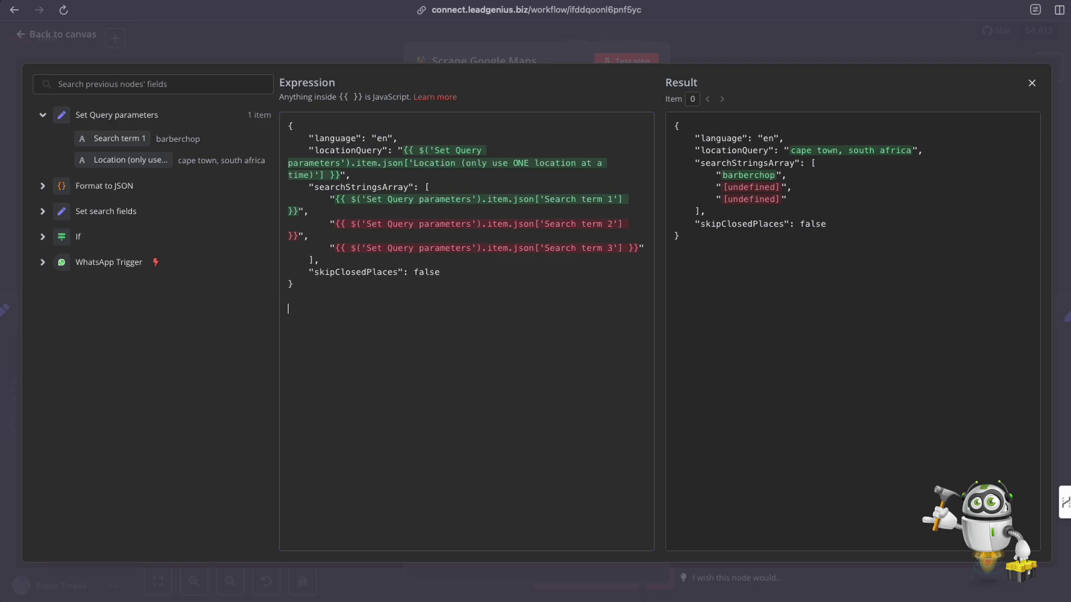
pyautogui.hotkey('ctrl', 'v')
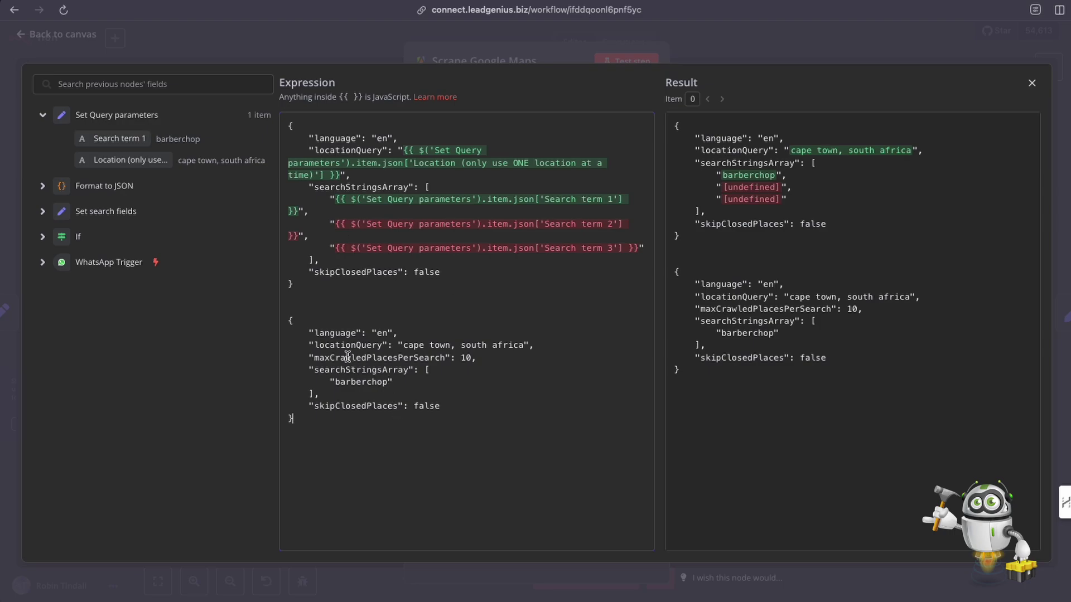
# Step: Compare the location and search term entries in the Custom Body JSON with the Set Query parameters fields
pyautogui.doubleClick(381, 137)
pyautogui.moveTo(111, 160)
pyautogui.mouseDown()
pyautogui.moveTo(396, 161)
pyautogui.moveTo(384, 143)
pyautogui.moveTo(402, 156)
pyautogui.moveTo(108, 148)
pyautogui.moveTo(123, 159)
pyautogui.mouseUp()
pyautogui.moveTo(317, 370); pyautogui.dragTo(360, 381)
pyautogui.click(358, 383)
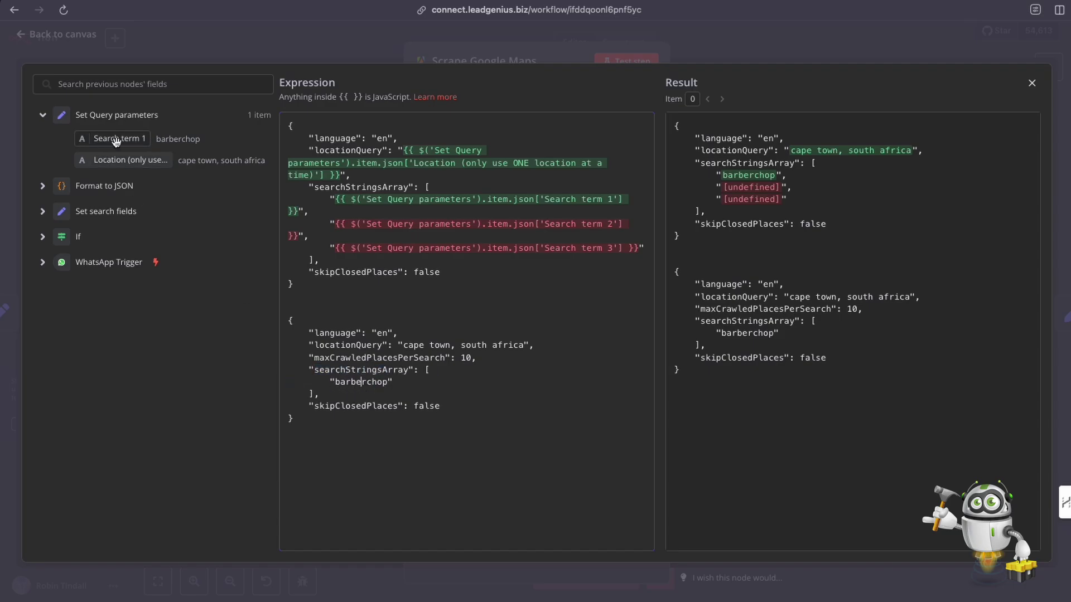
# Step: Delete the second, hard-coded JSON example with its blank lines from the Custom Body expression and close the expression editor
pyautogui.moveTo(113, 139); pyautogui.dragTo(342, 207)
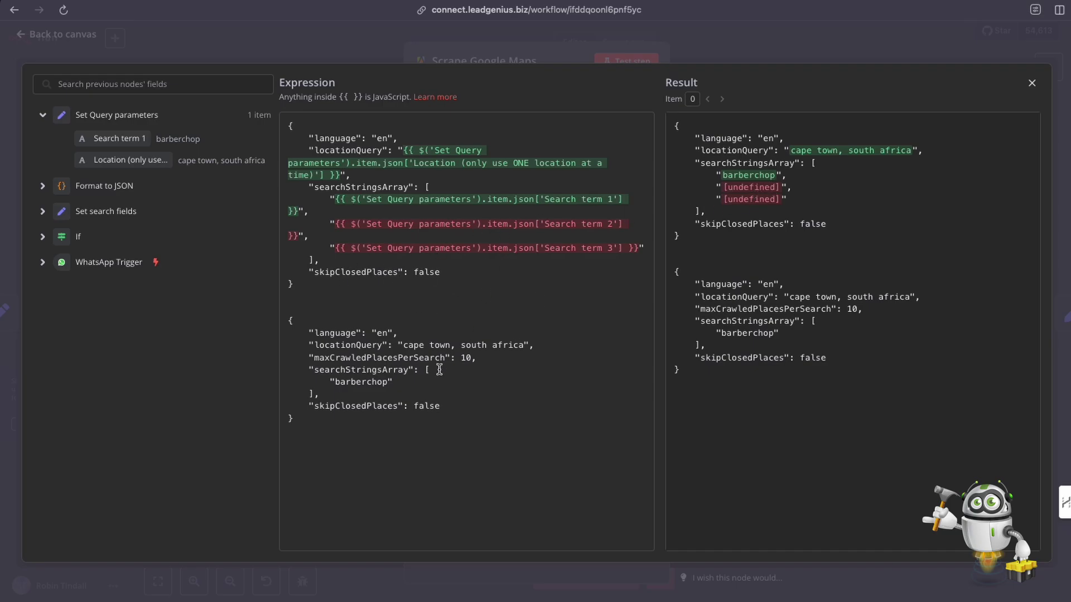
pyautogui.moveTo(321, 434); pyautogui.dragTo(284, 322)
pyautogui.press('BackSpace')
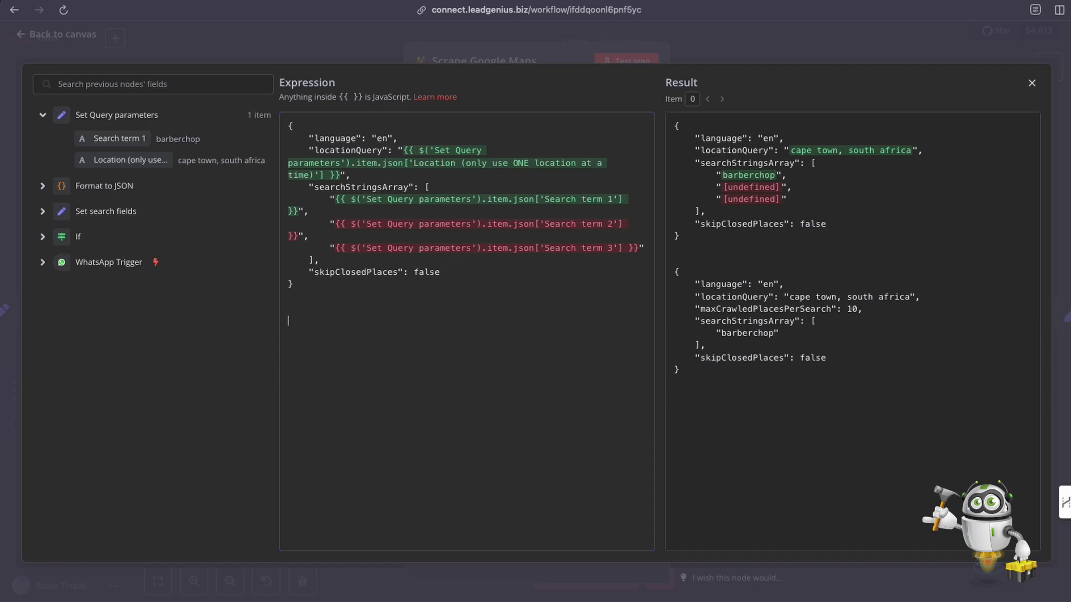
pyautogui.press('BackSpace')
pyautogui.press('BackSpace')
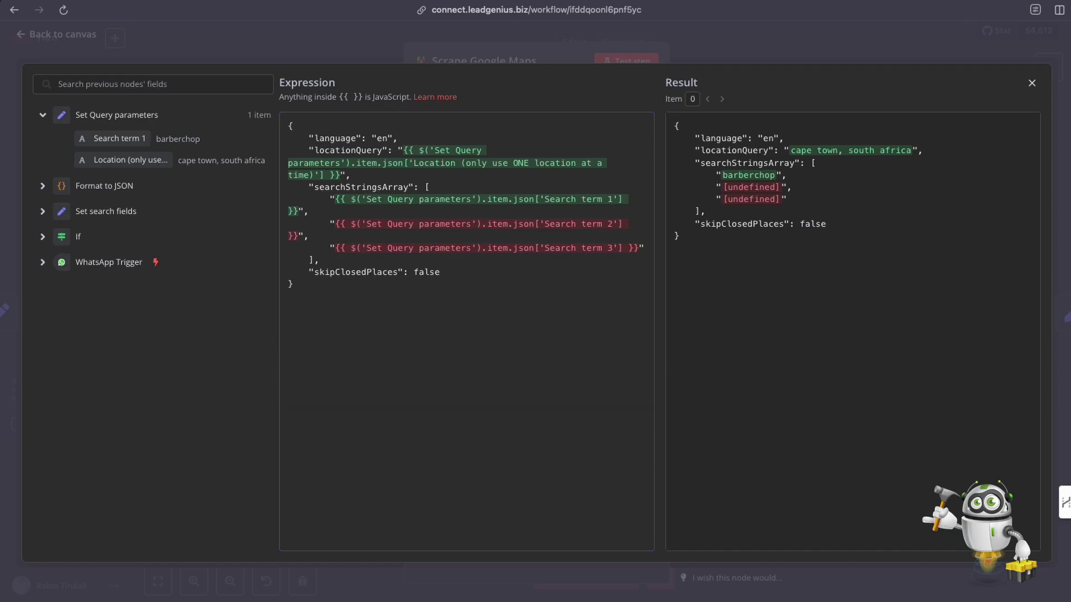
pyautogui.click(1032, 83)
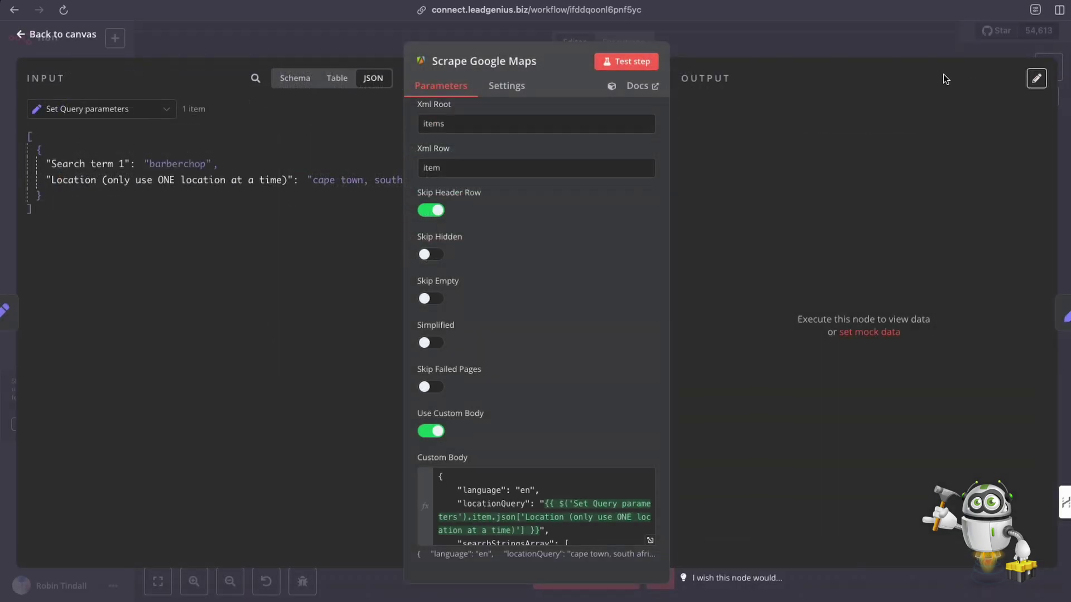
# Step: Test the Scrape Google Maps node and check the Google Maps Email Extractor actor's runs in Apify
pyautogui.scroll(4, 558, 343)
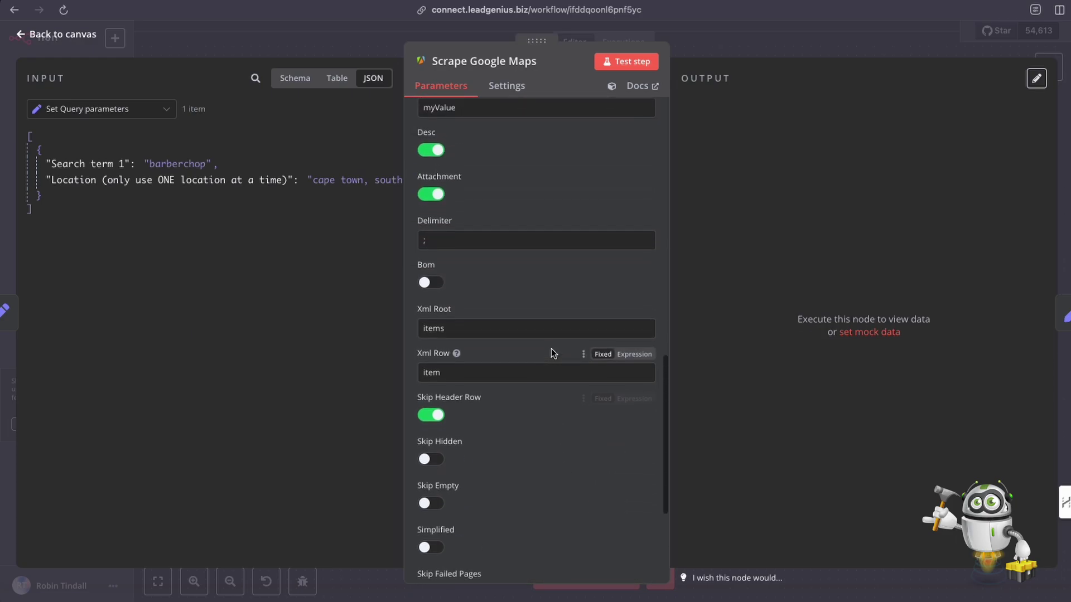
pyautogui.scroll(-3, 550, 352)
pyautogui.scroll(-2, 548, 356)
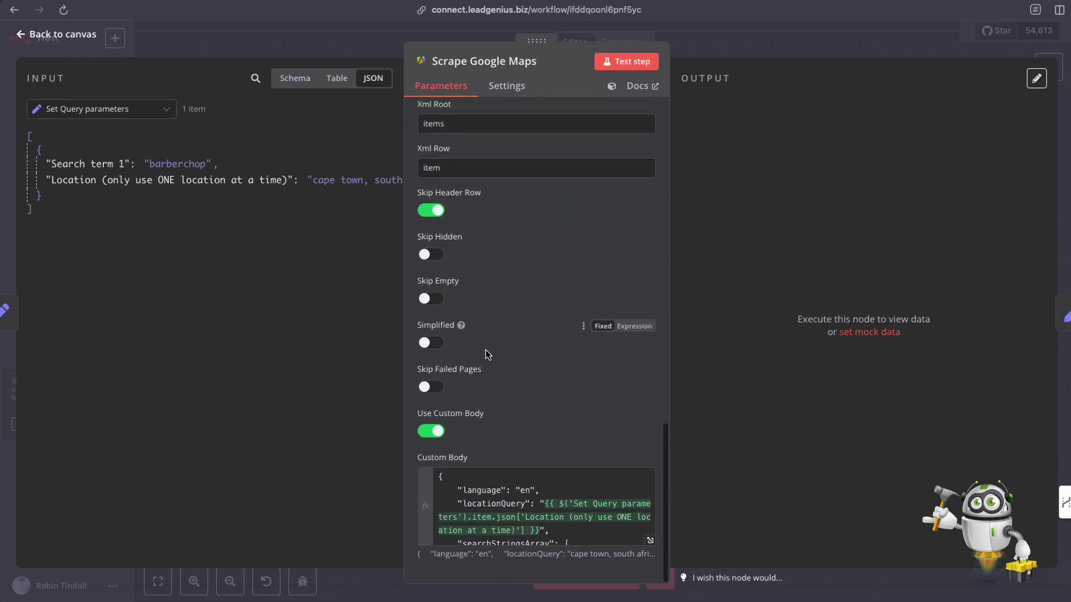
pyautogui.scroll(10, 485, 351)
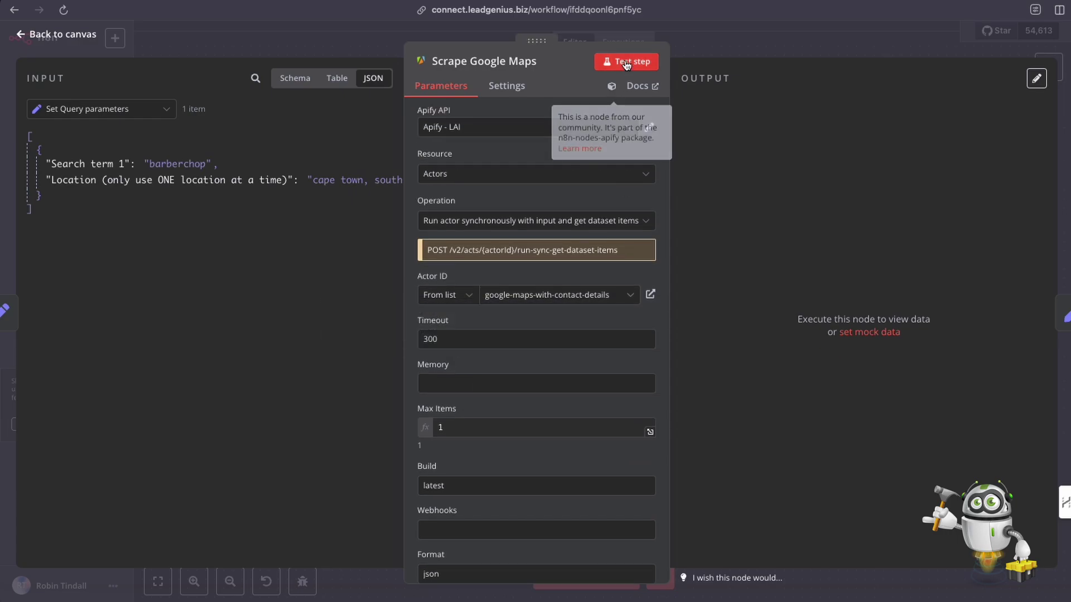
pyautogui.click(626, 63)
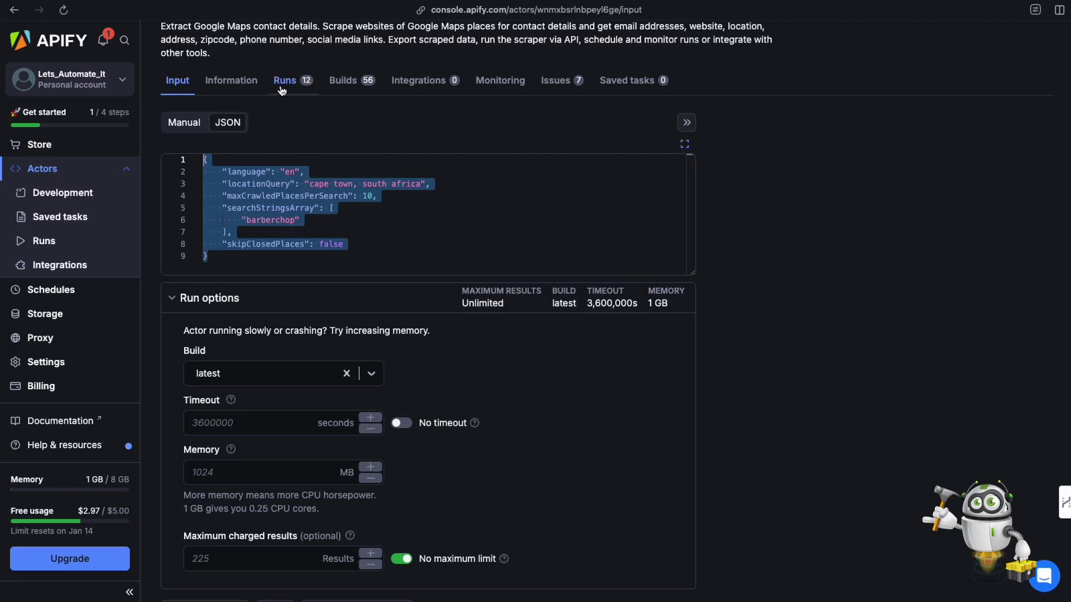
pyautogui.click(284, 81)
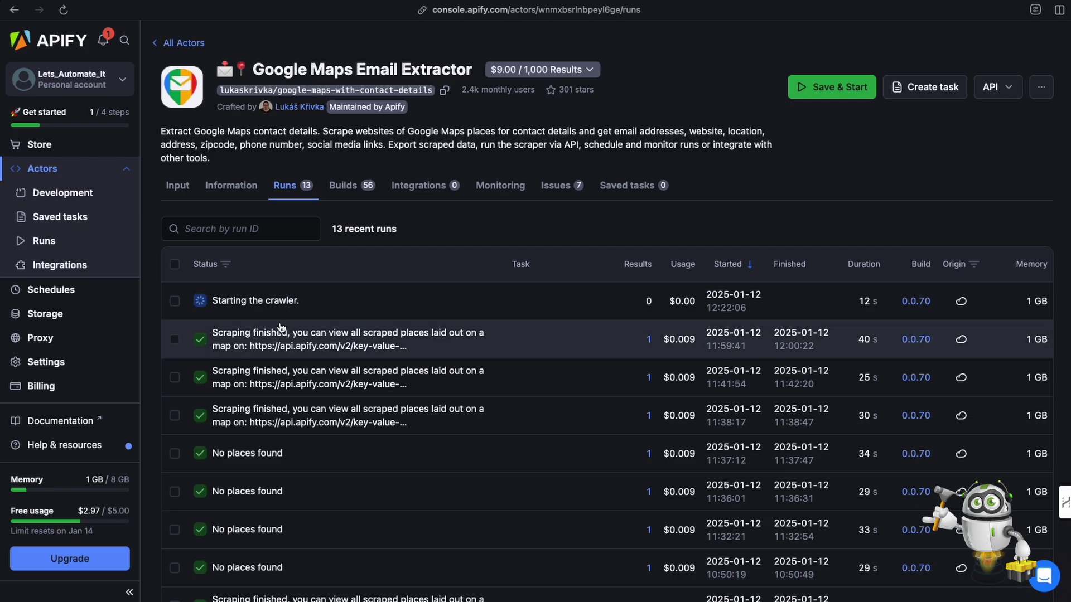
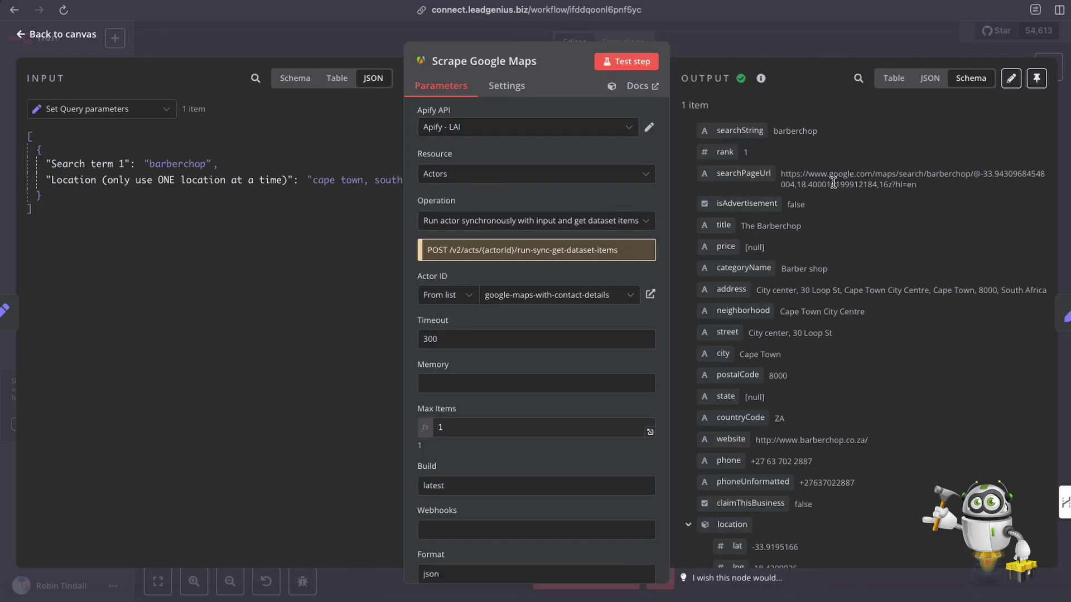
# Step: Back in n8n, examine the fields returned in the Scrape Google Maps output and return to the canvas
pyautogui.scroll(-1, 832, 183)
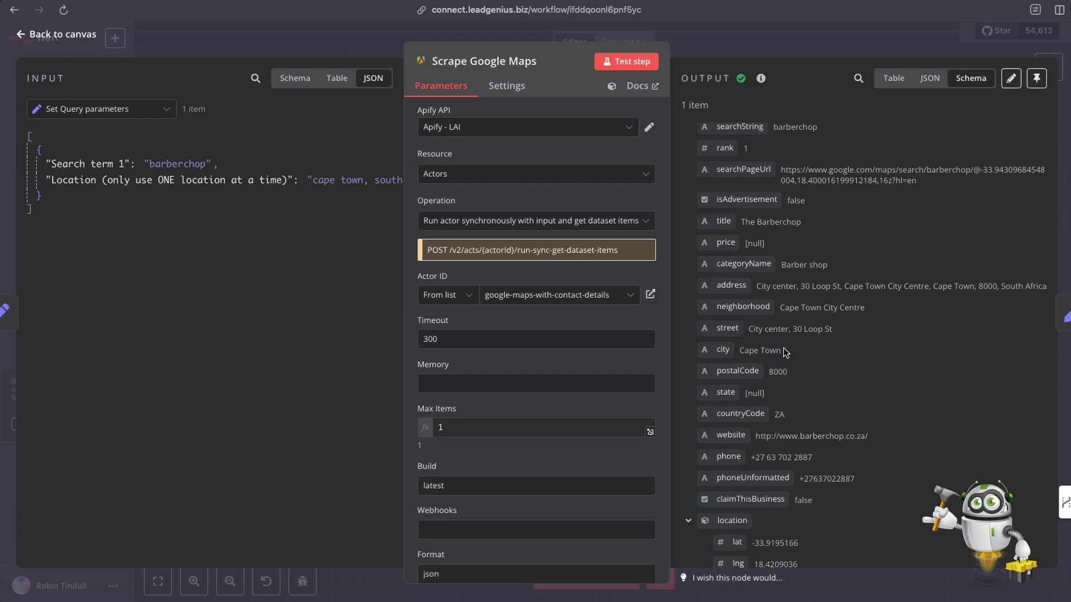
pyautogui.scroll(-15, 785, 354)
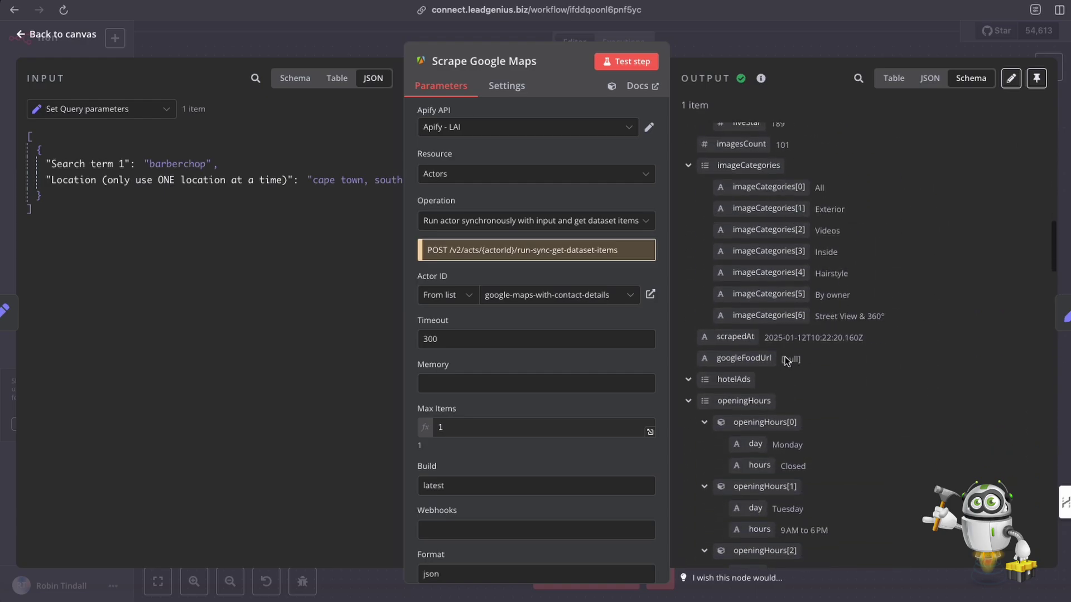
pyautogui.scroll(-15, 786, 356)
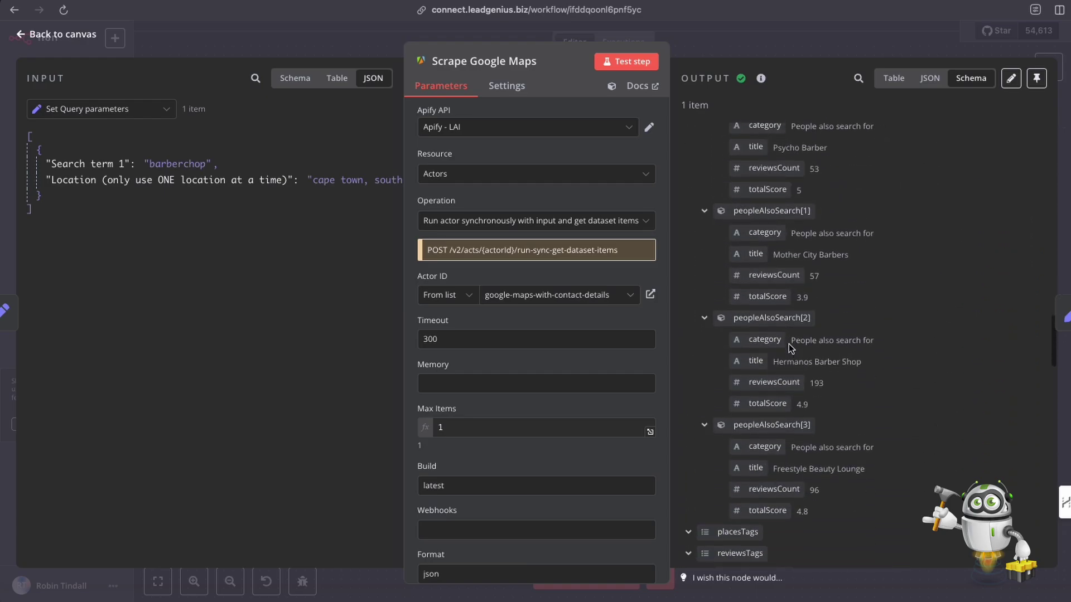
pyautogui.scroll(-15, 788, 343)
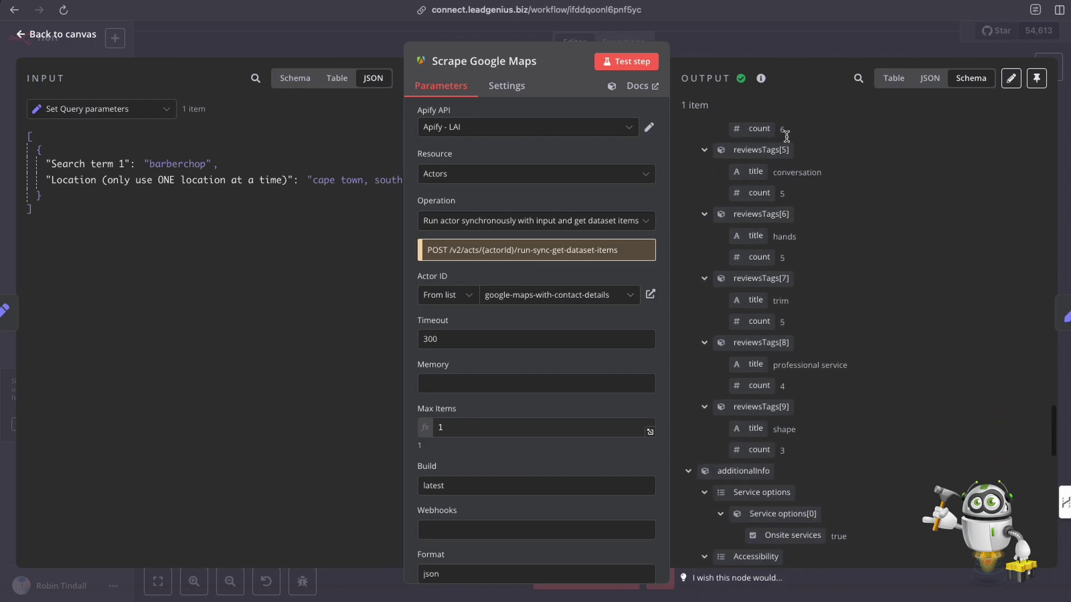
pyautogui.scroll(-4, 787, 137)
pyautogui.press('Escape')
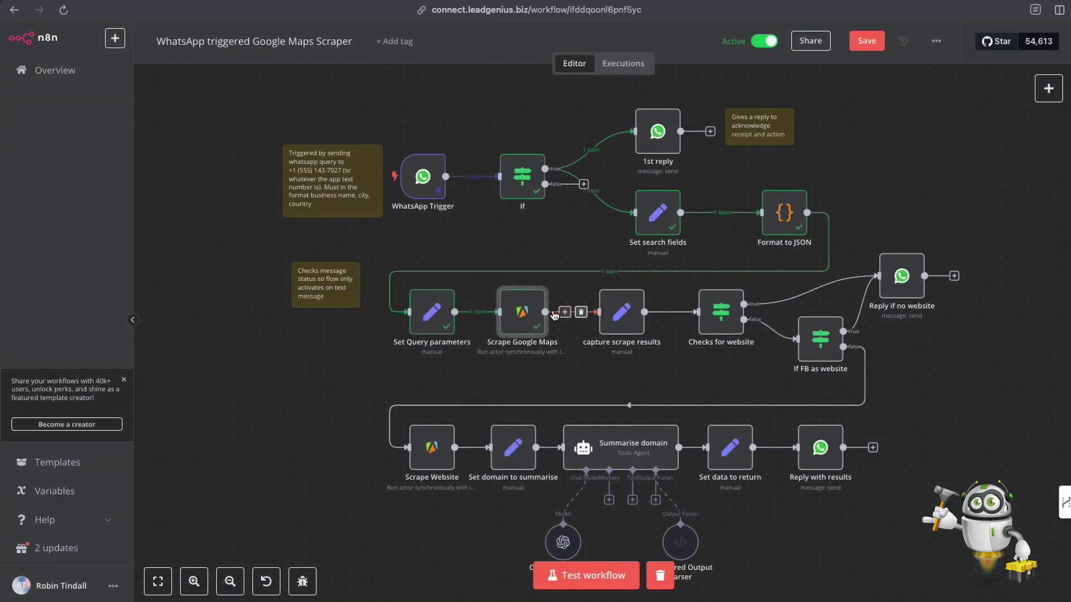
# Step: Search the available workflow nodes for "set"
pyautogui.click(623, 316)
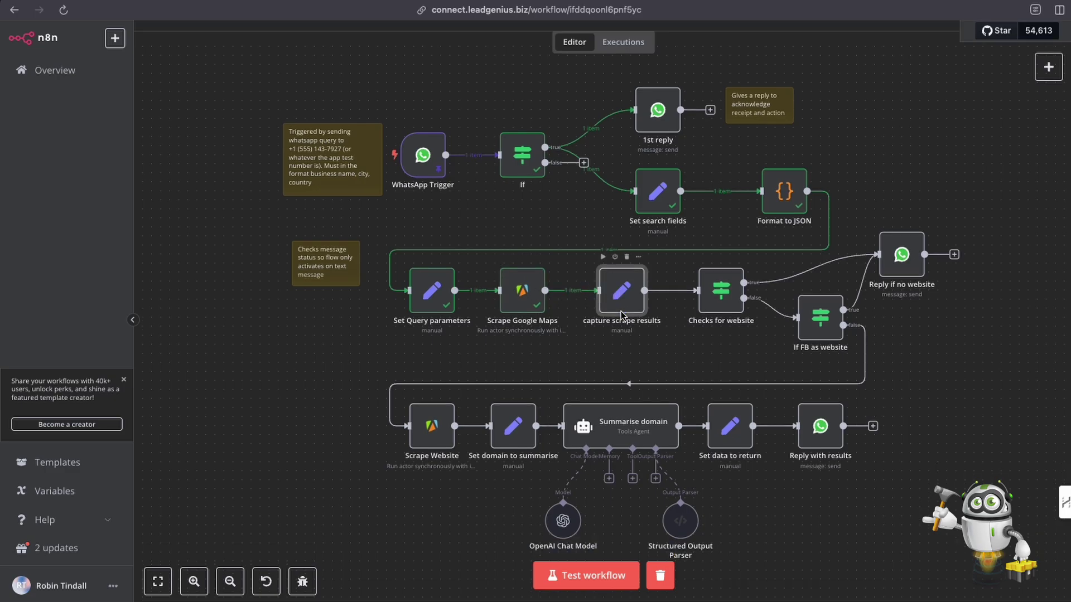
pyautogui.doubleClick(623, 317)
pyautogui.press('Escape')
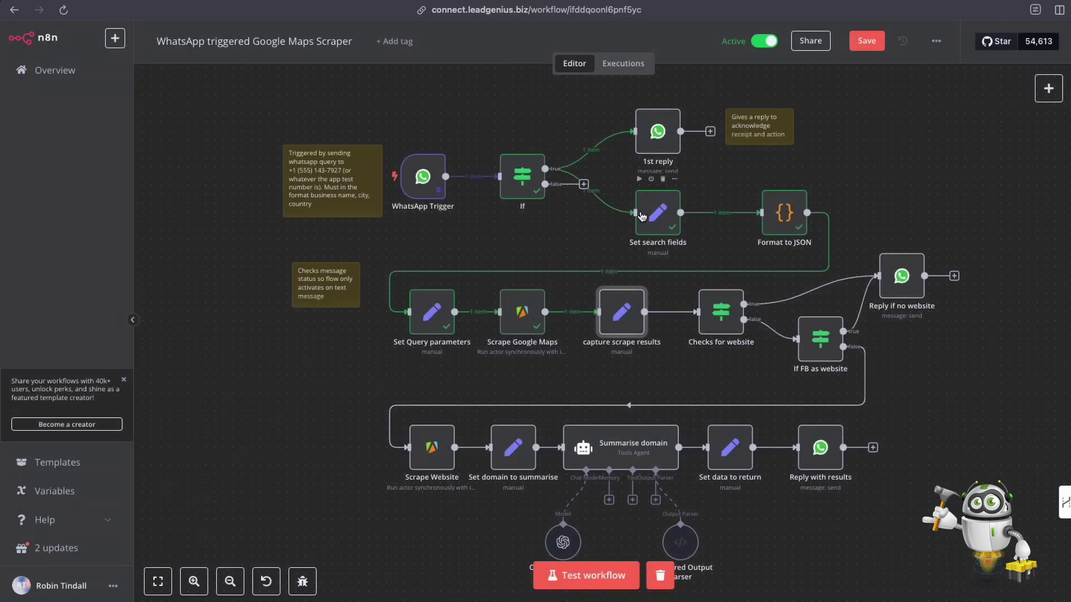
pyautogui.click(1049, 90)
pyautogui.write('set')
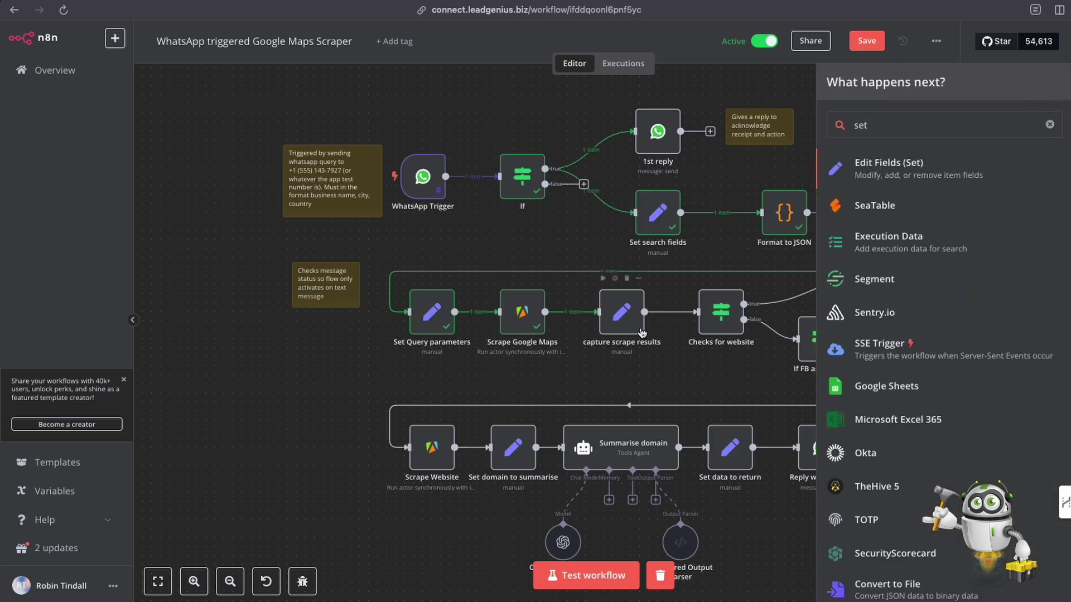
# Step: Open the capture scrape results node and examine its mapped fields
pyautogui.click(623, 322)
pyautogui.doubleClick(623, 319)
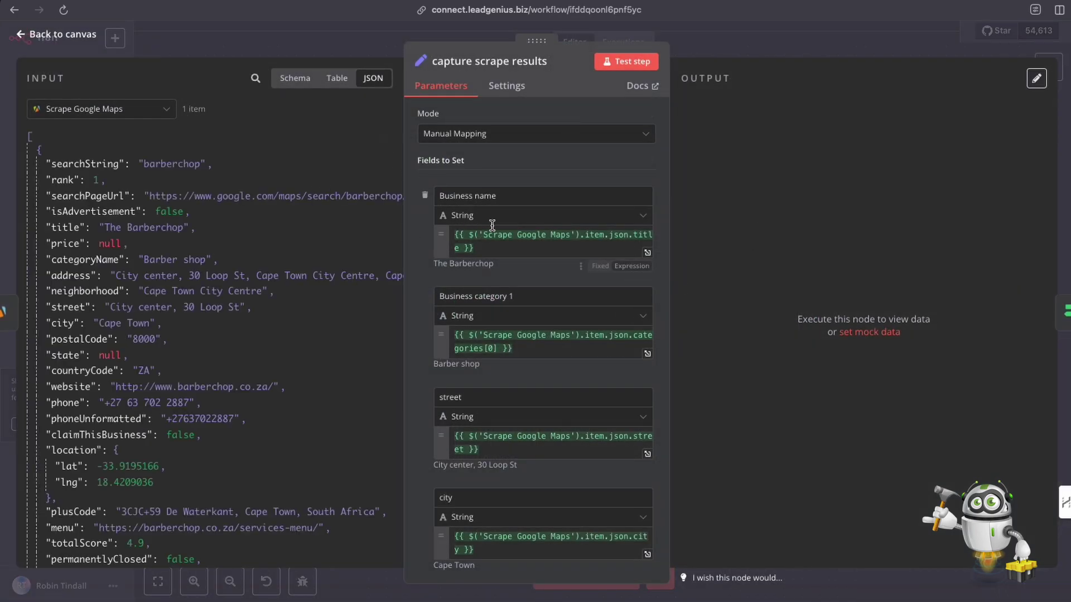
pyautogui.scroll(-20, 480, 290)
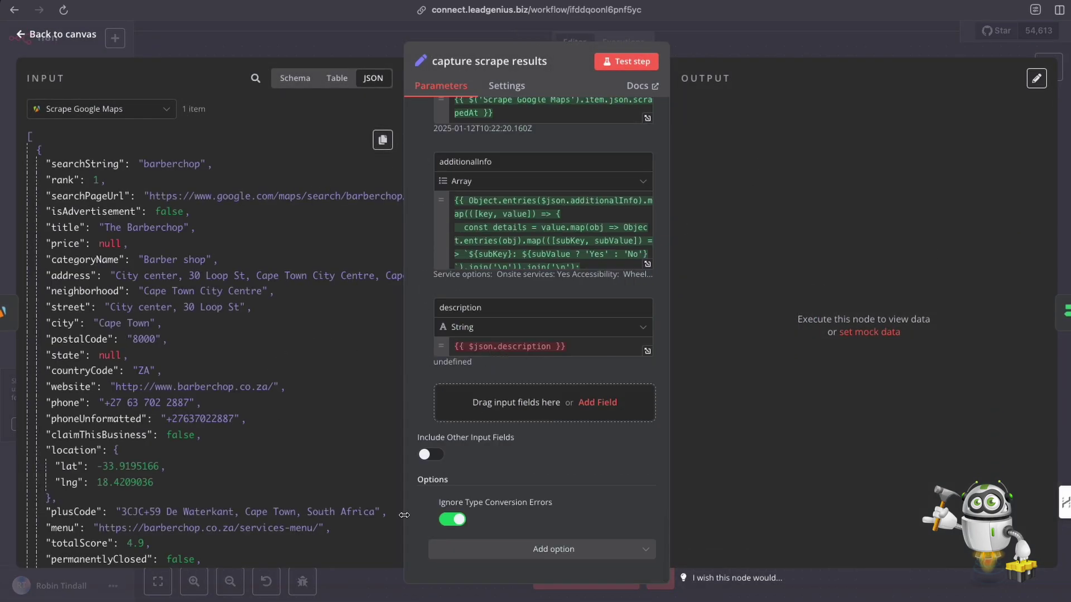
# Step: Add a string field named "Zip code" and map it to postalCode from the Scrape Google Maps input schema
pyautogui.click(593, 412)
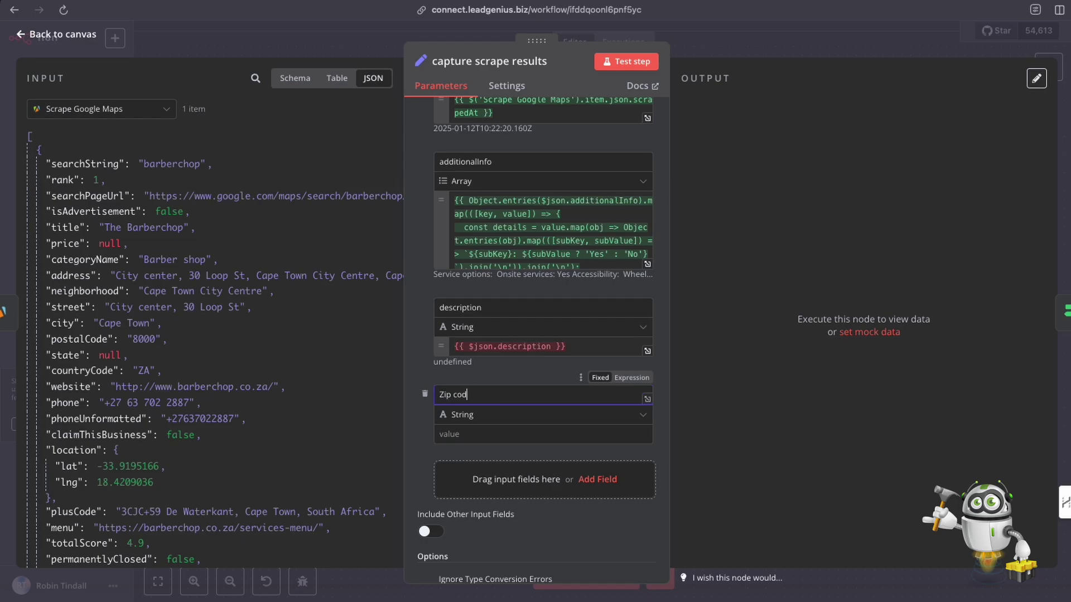
pyautogui.scroll(-5, 111, 481)
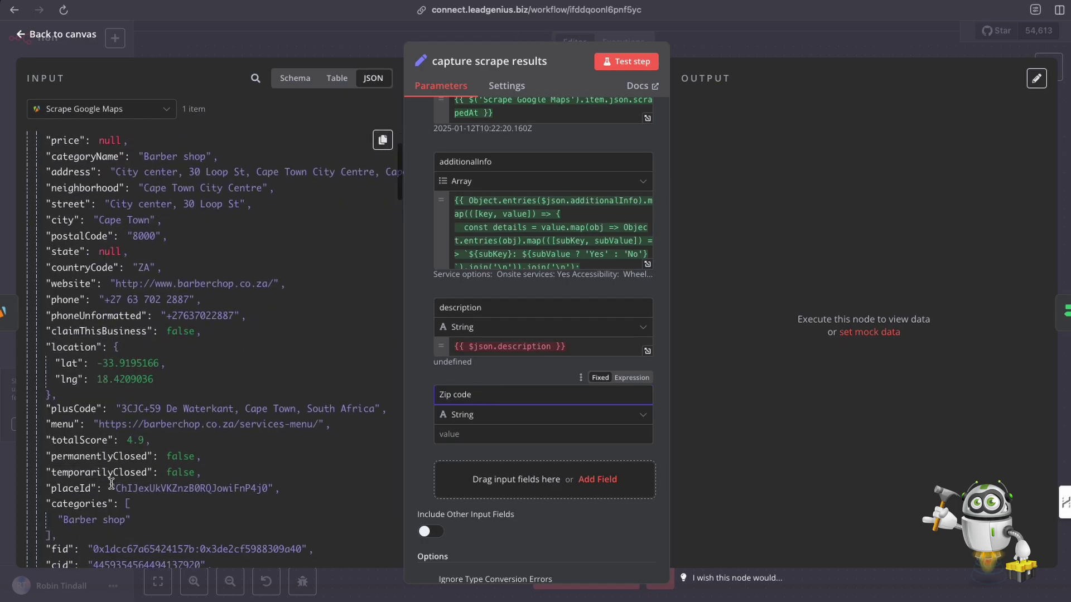
pyautogui.scroll(2, 111, 481)
pyautogui.scroll(2, 111, 481)
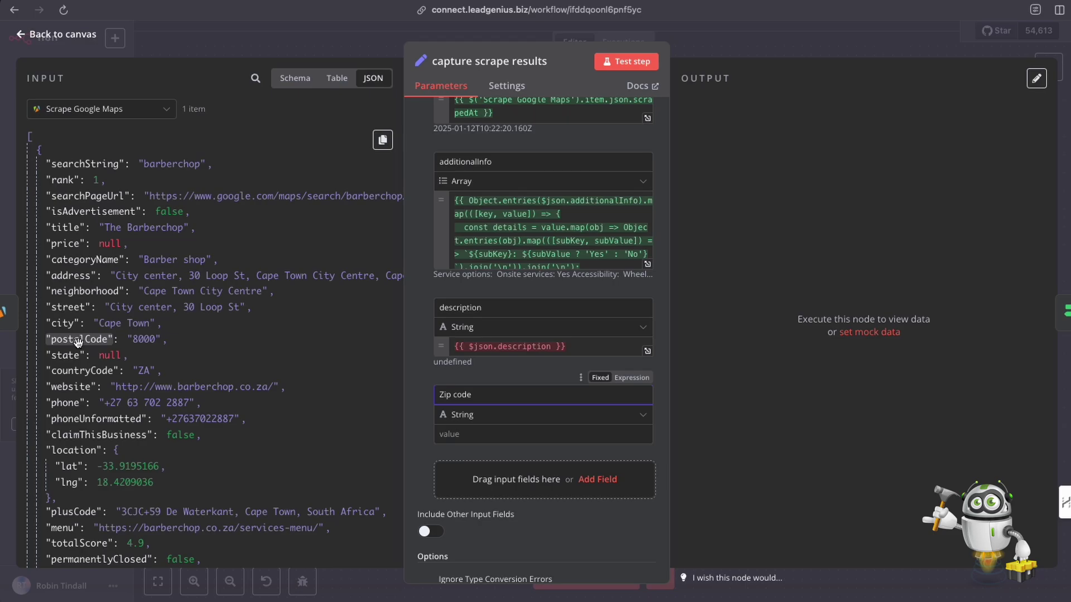
pyautogui.click(295, 78)
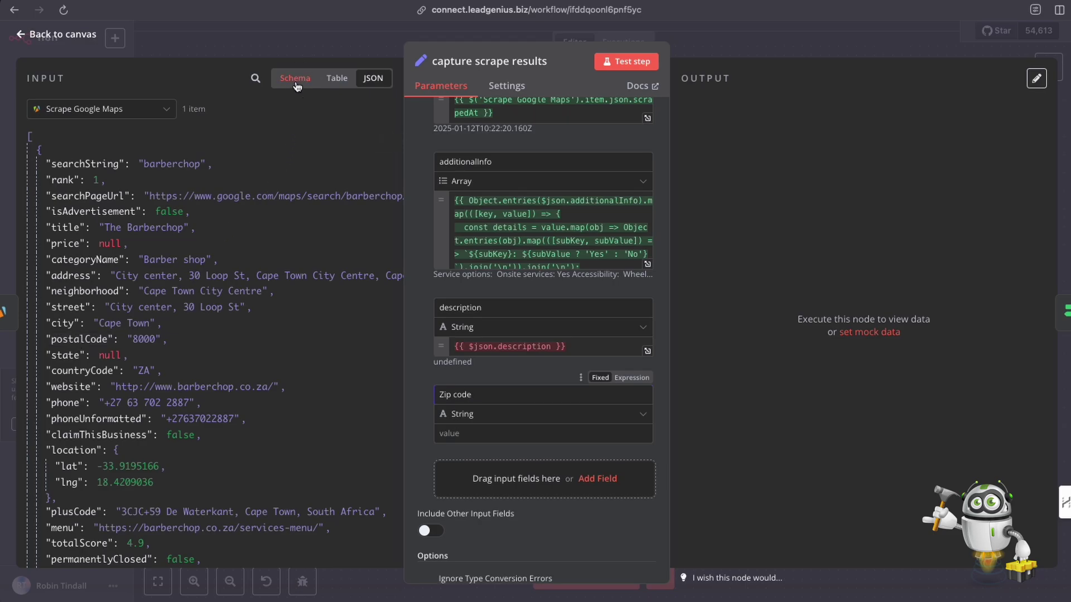
pyautogui.scroll(-1, 149, 342)
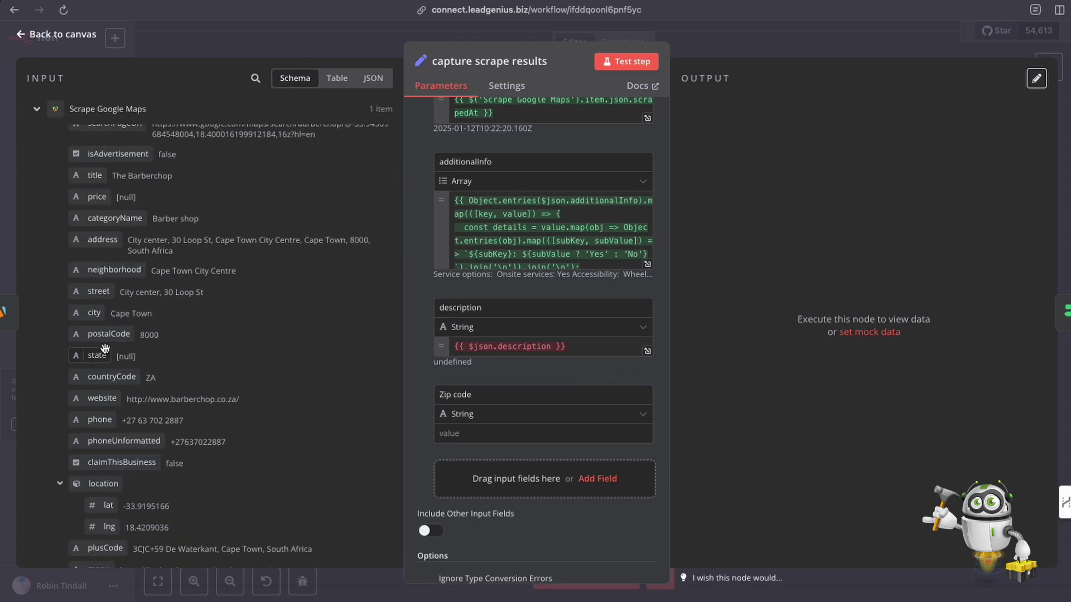
pyautogui.moveTo(109, 335); pyautogui.dragTo(472, 440)
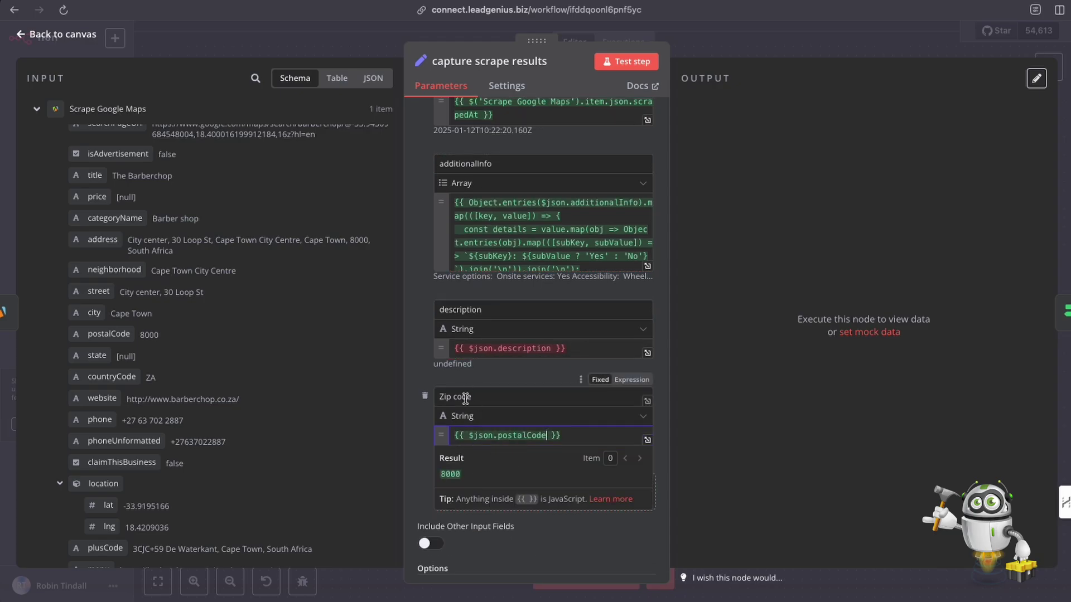
# Step: Clear the Zip code field's expression and delete the field from the capture scrape results node
pyautogui.click(555, 435)
pyautogui.hotkey('ctrl', 'a')
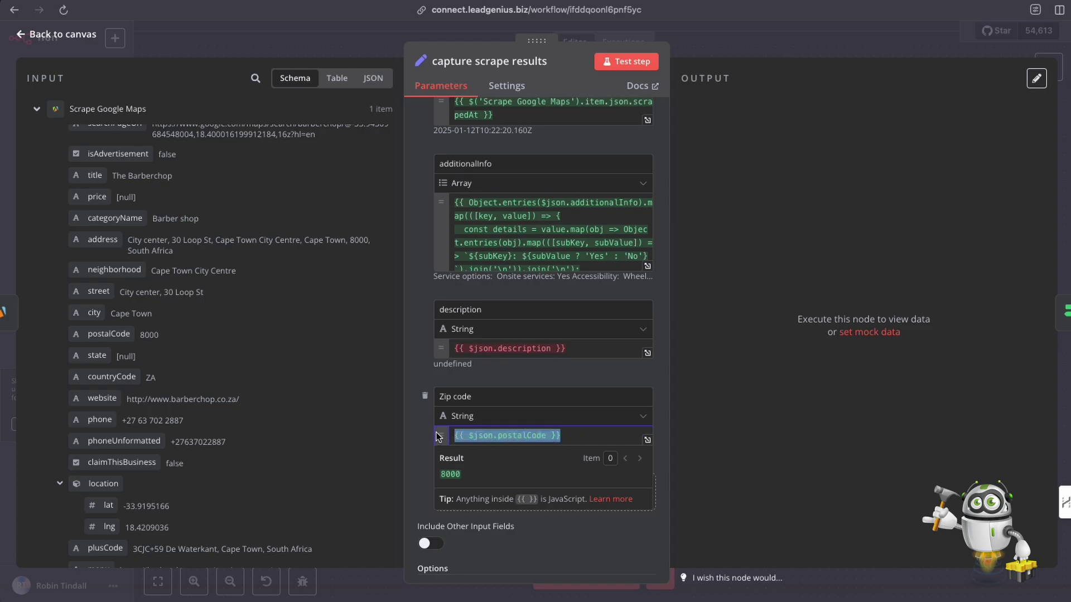
pyautogui.press('BackSpace')
pyautogui.click(425, 397)
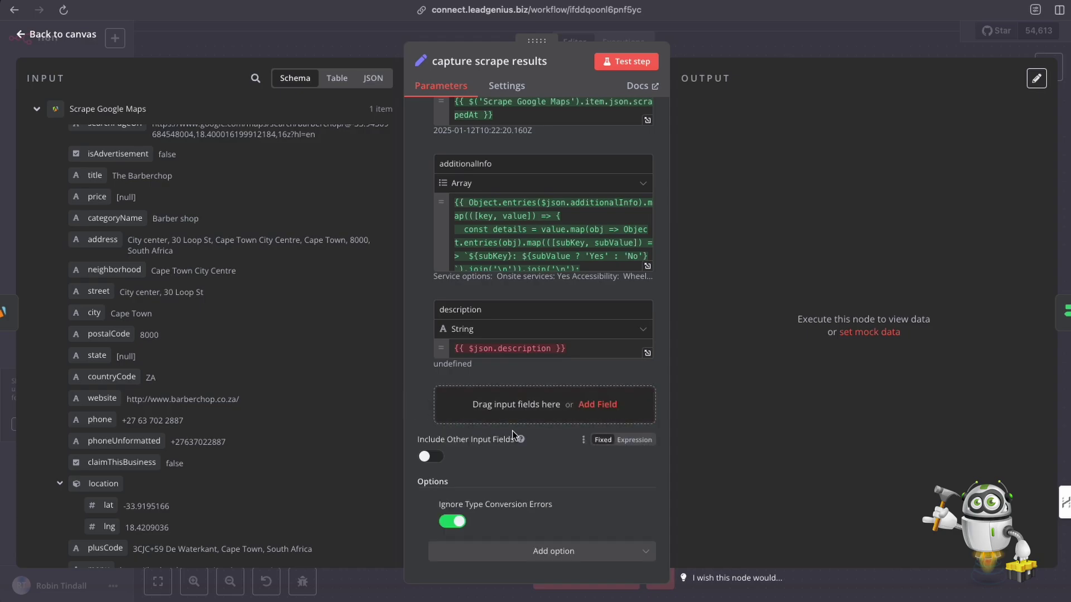
# Step: Compare the fields set in capture scrape results with the Scrape Google Maps input schema, including title, categories and address data
pyautogui.scroll(15, 512, 430)
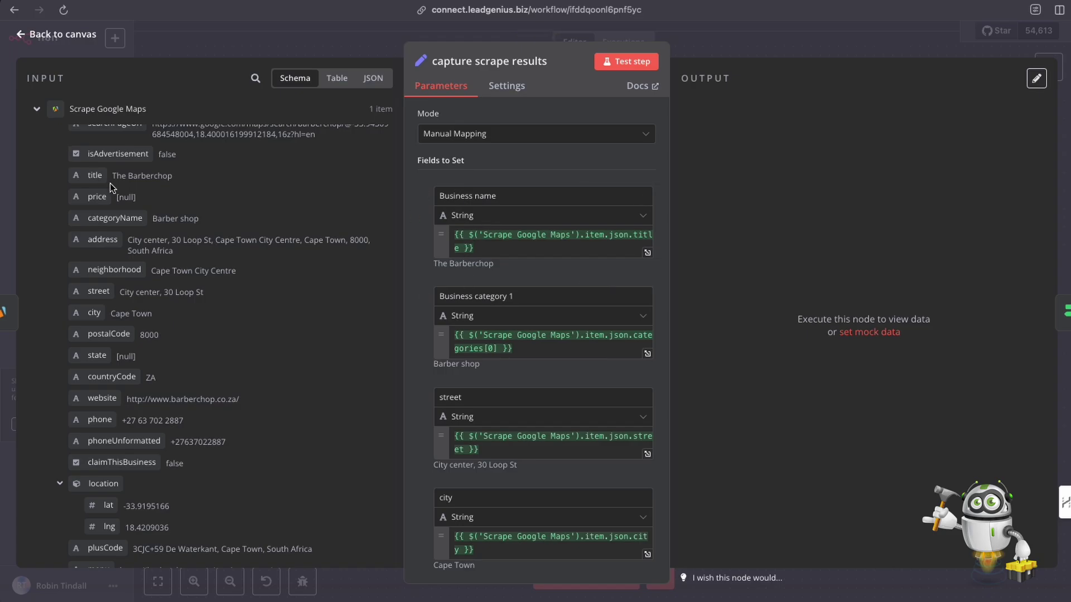
pyautogui.scroll(2, 139, 223)
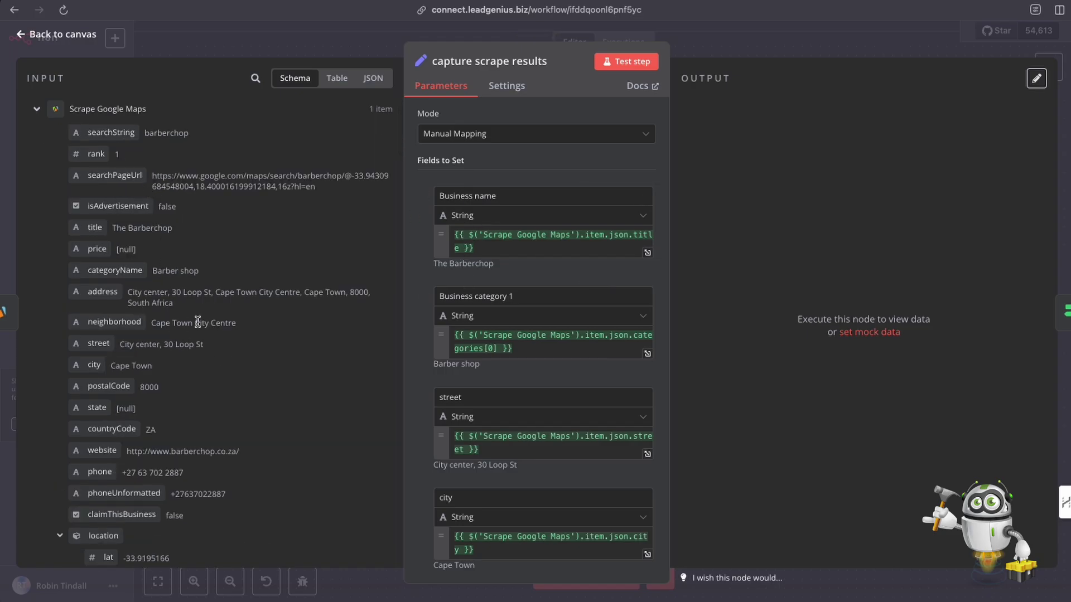
pyautogui.scroll(-5, 198, 325)
pyautogui.scroll(5, 196, 320)
pyautogui.moveTo(94, 228); pyautogui.dragTo(557, 251)
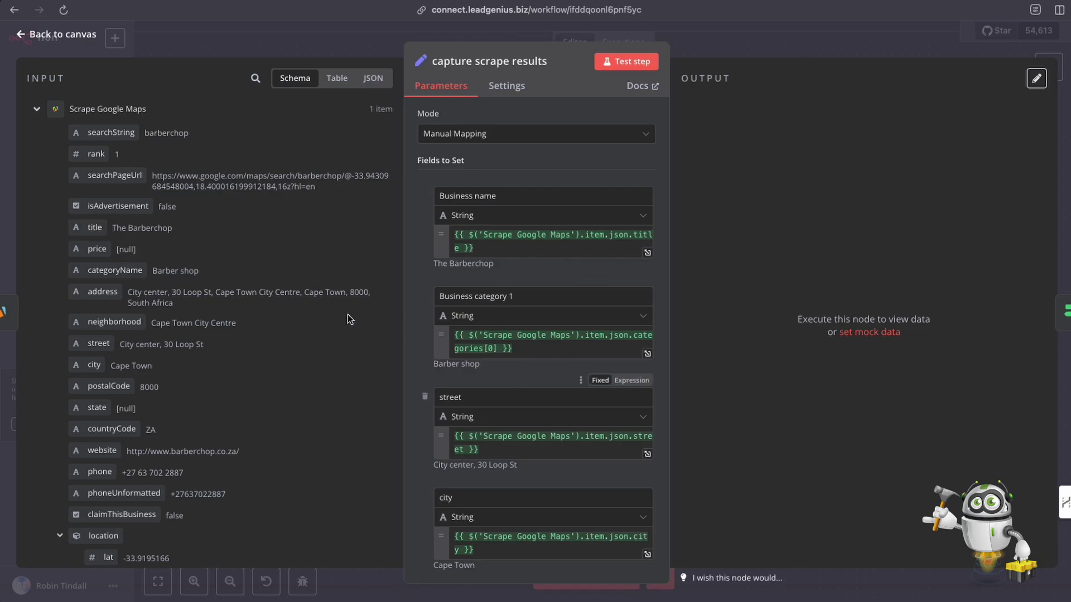
pyautogui.scroll(-3, 236, 282)
pyautogui.scroll(3, 233, 282)
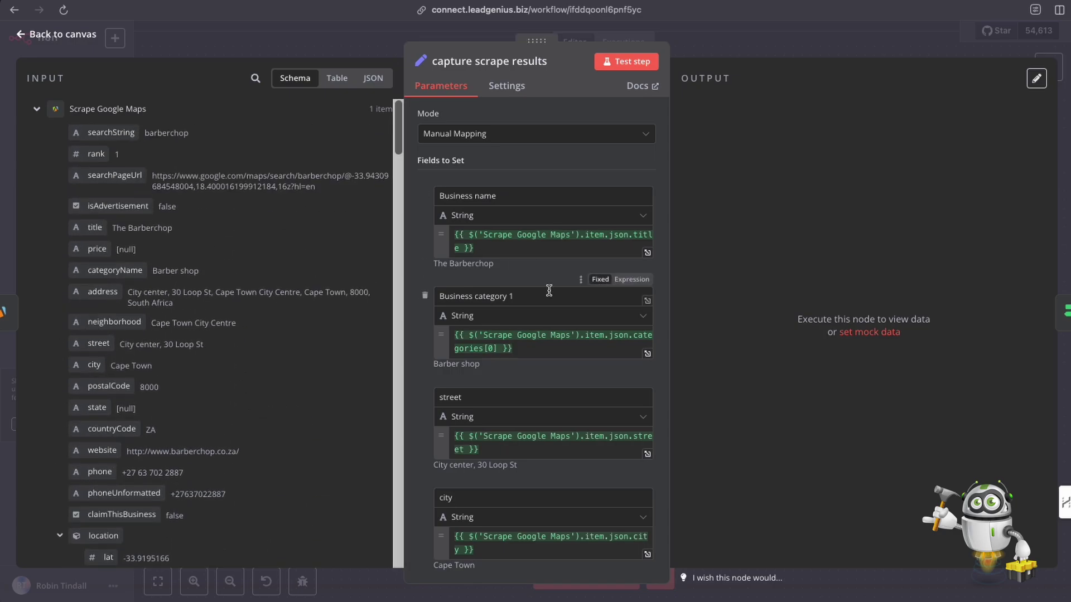
pyautogui.scroll(-1, 550, 288)
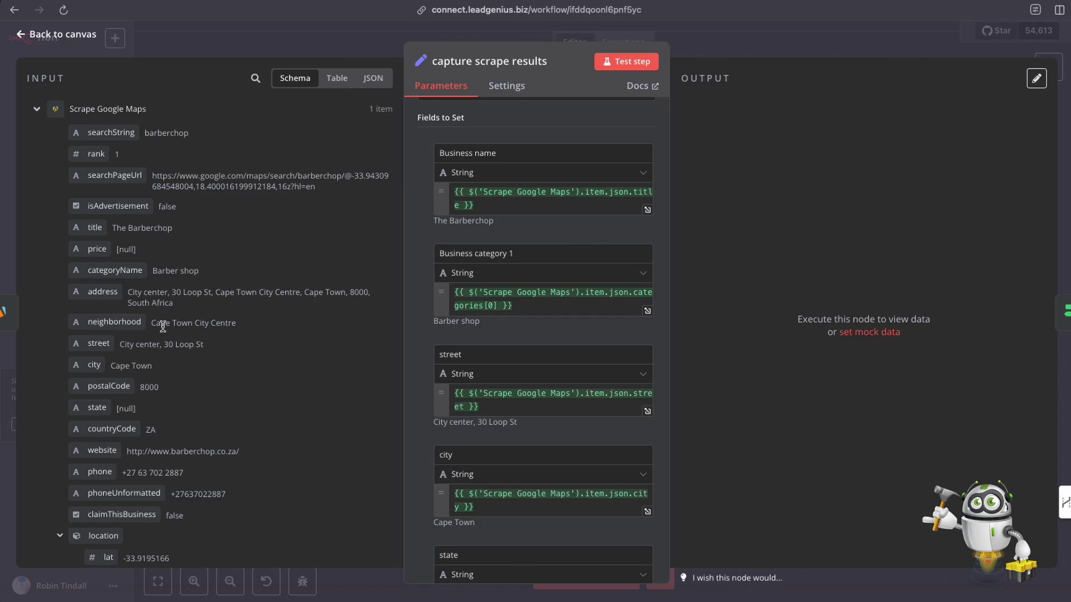
pyautogui.scroll(-10, 162, 327)
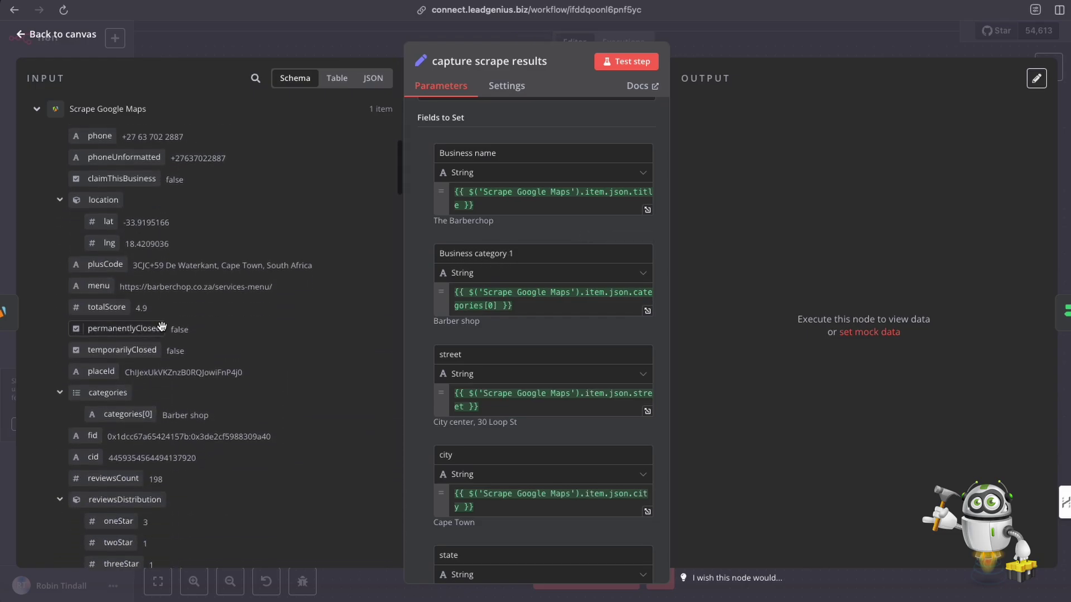
pyautogui.scroll(-10, 162, 327)
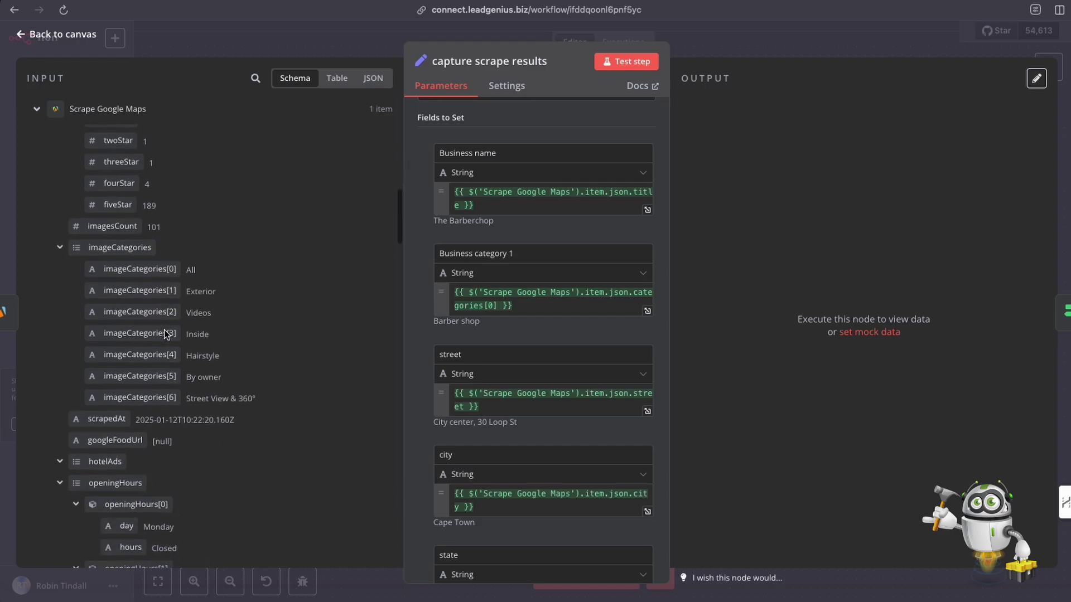
# Step: Examine the Scrape Google Maps input schema, including opening hours, people also search, review tags, additional info, emails, phones and social links
pyautogui.scroll(-15, 164, 329)
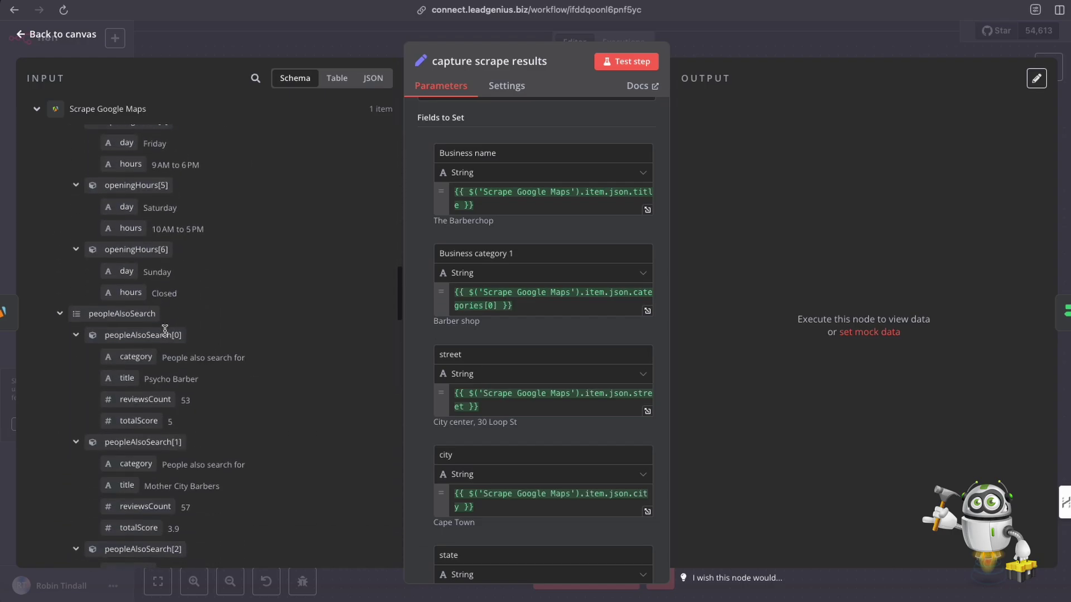
pyautogui.scroll(-15, 164, 329)
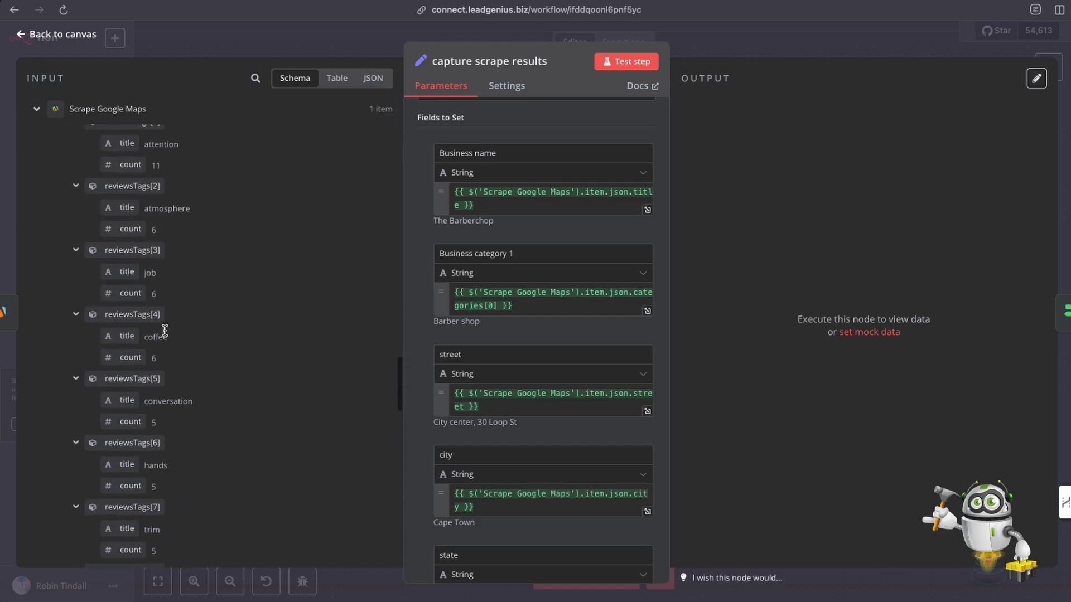
pyautogui.scroll(-15, 165, 330)
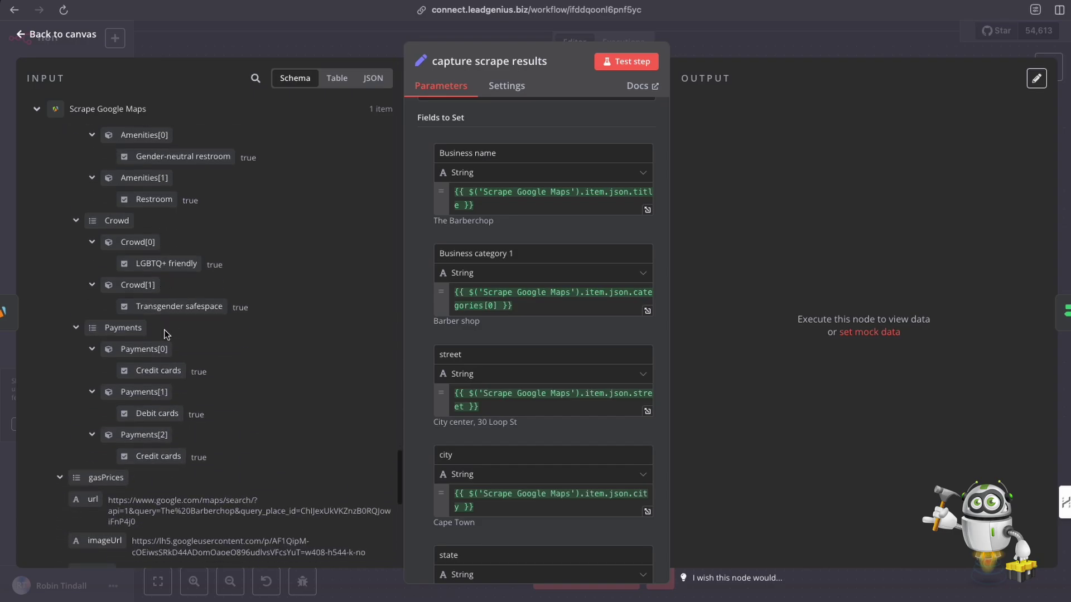
pyautogui.scroll(-10, 164, 330)
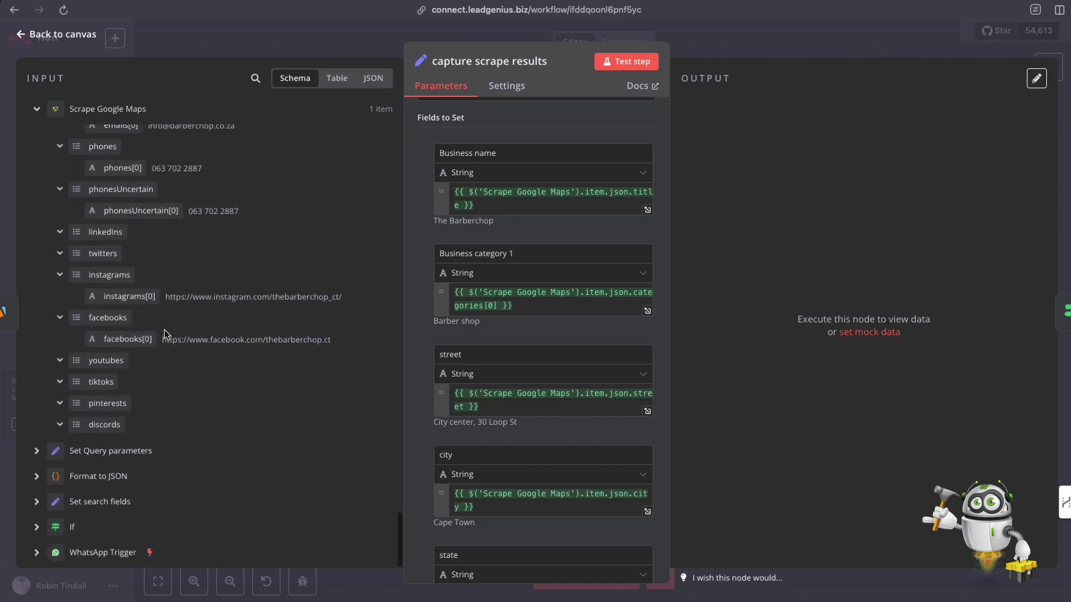
pyautogui.scroll(15, 164, 330)
pyautogui.scroll(20, 164, 330)
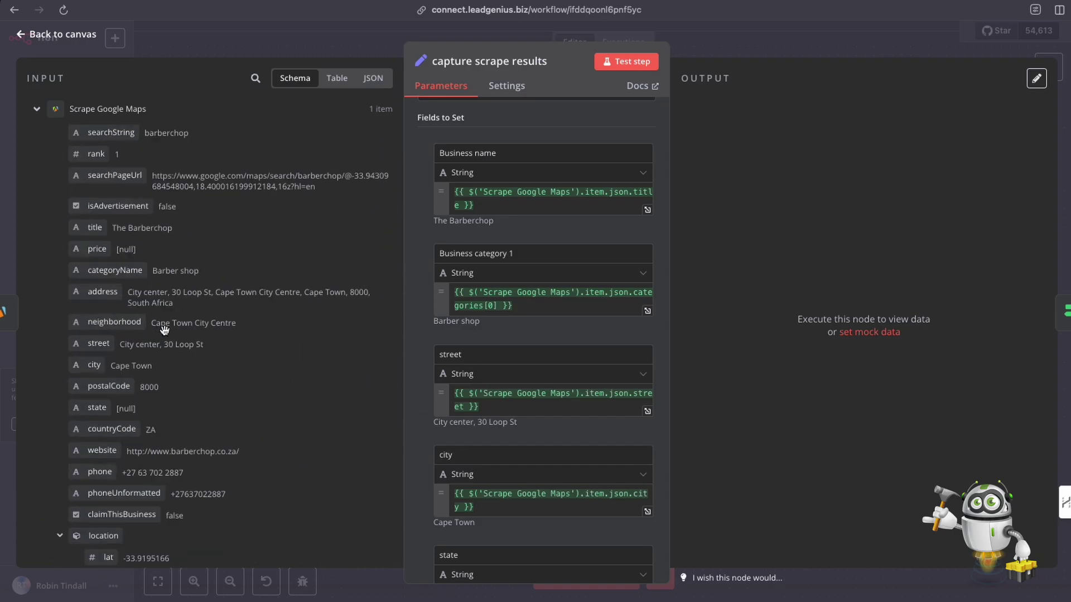
pyautogui.scroll(-5, 164, 330)
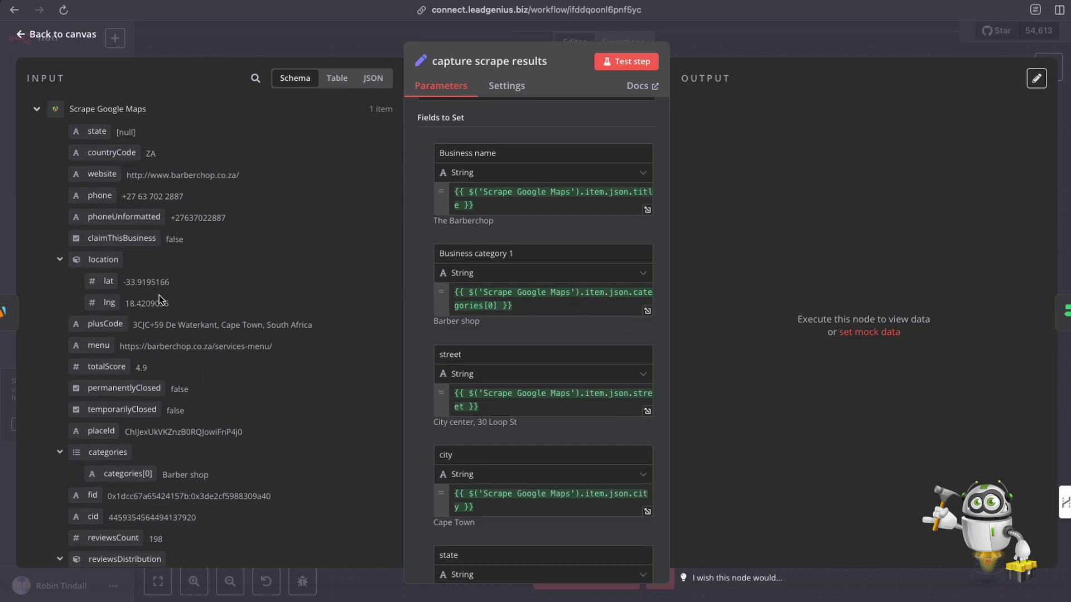
pyautogui.scroll(-7, 158, 299)
pyautogui.scroll(-10, 159, 299)
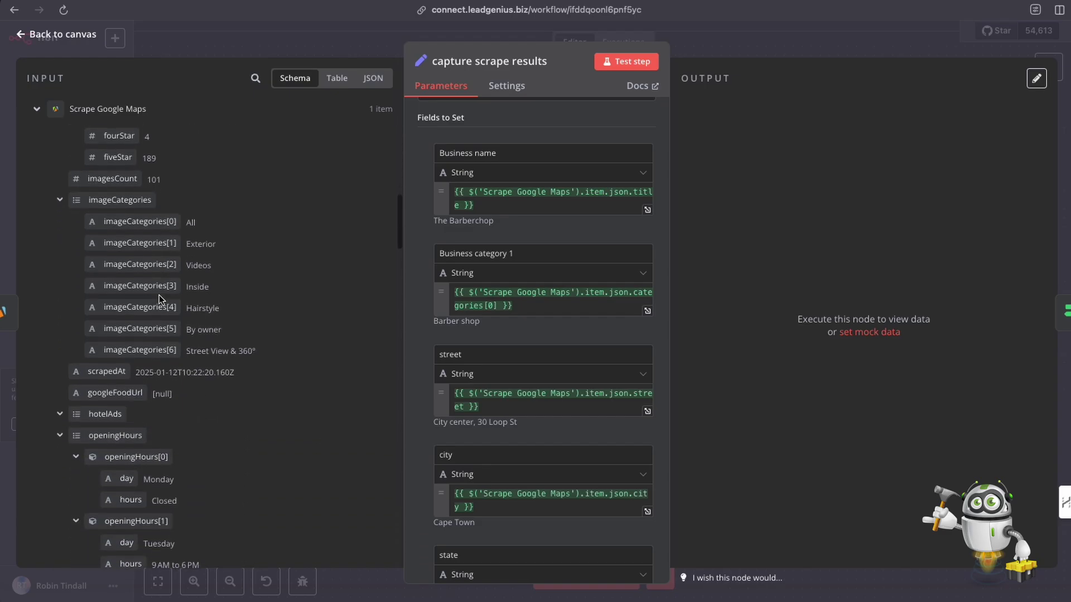
pyautogui.scroll(-10, 159, 295)
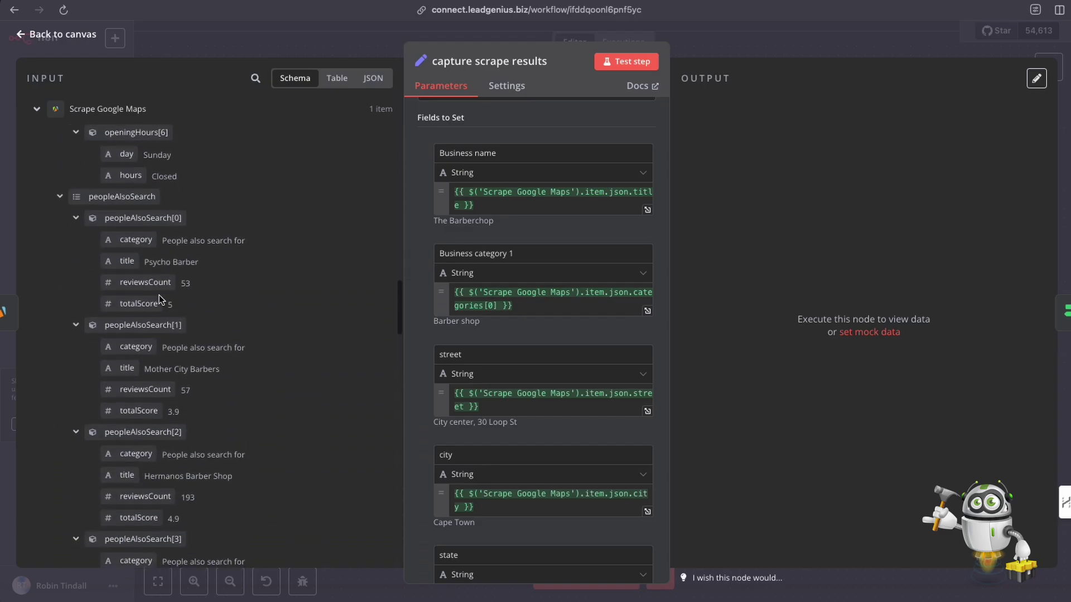
pyautogui.scroll(-10, 159, 296)
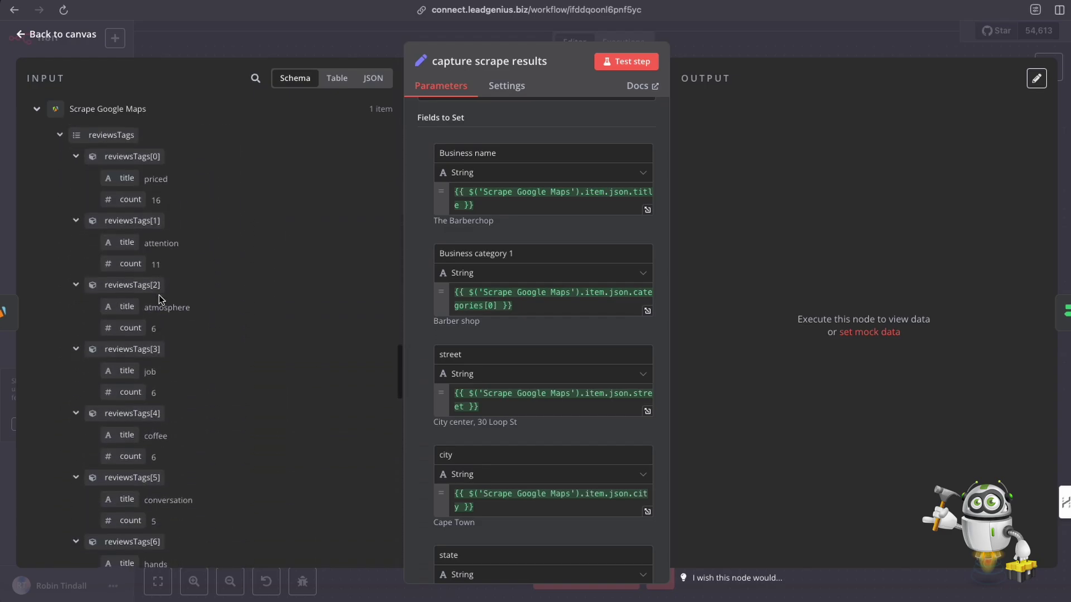
pyautogui.scroll(-8, 159, 296)
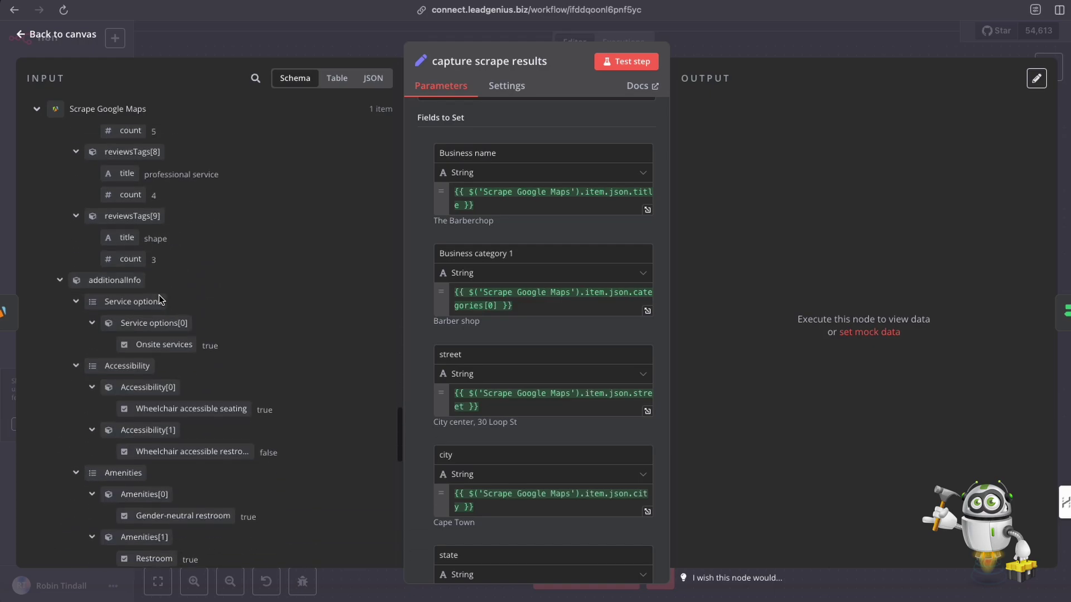
pyautogui.scroll(-8, 159, 295)
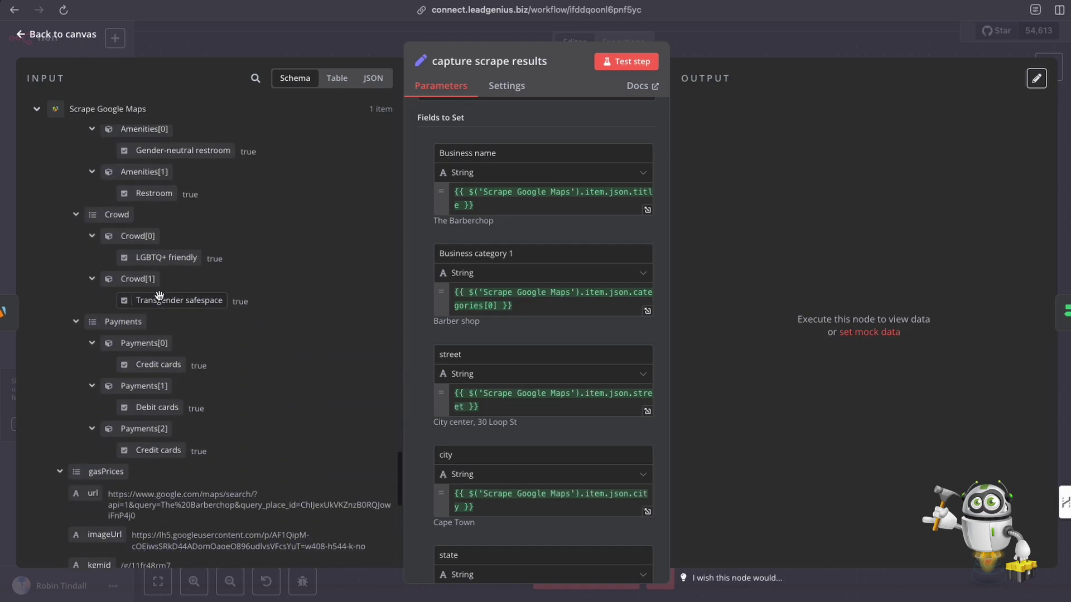
pyautogui.scroll(-8, 159, 296)
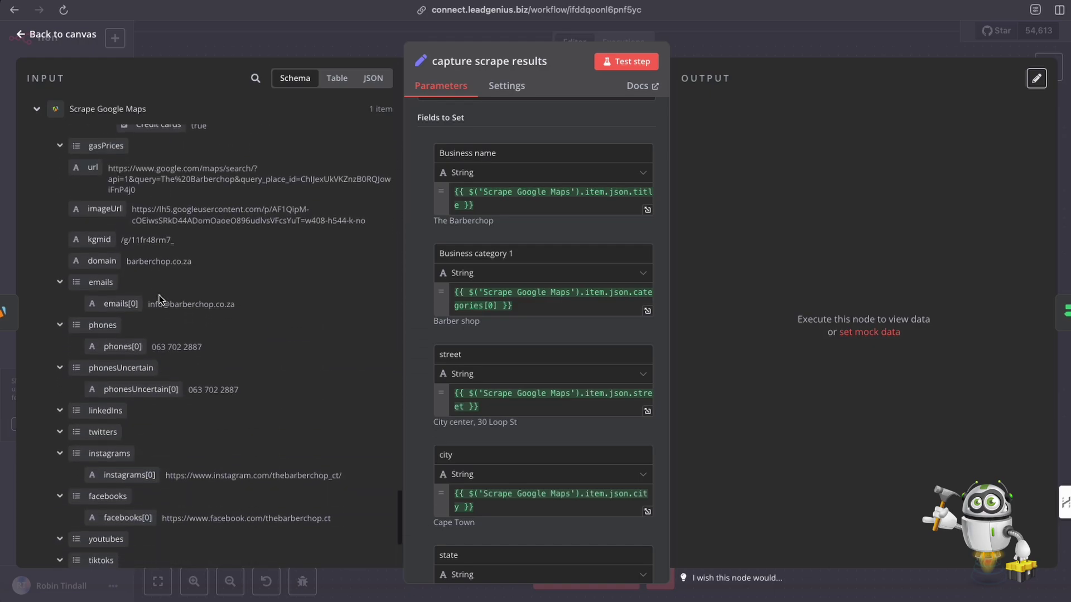
pyautogui.scroll(20, 160, 299)
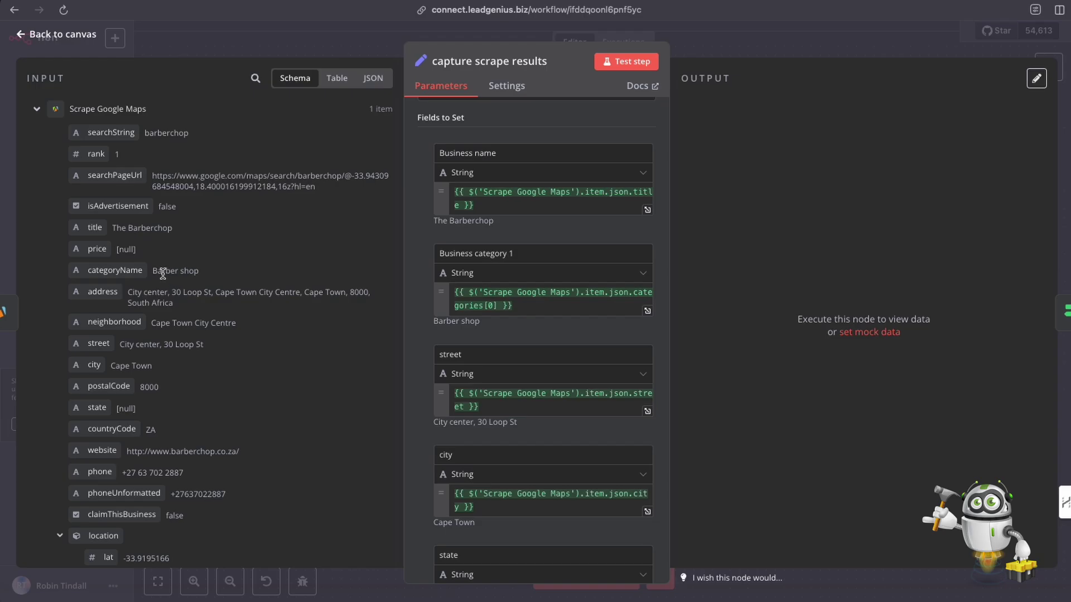
# Step: Review the category, address, phone, website, Google Map Url, social media and email mappings in capture scrape results against the input schema
pyautogui.moveTo(154, 272); pyautogui.dragTo(200, 272)
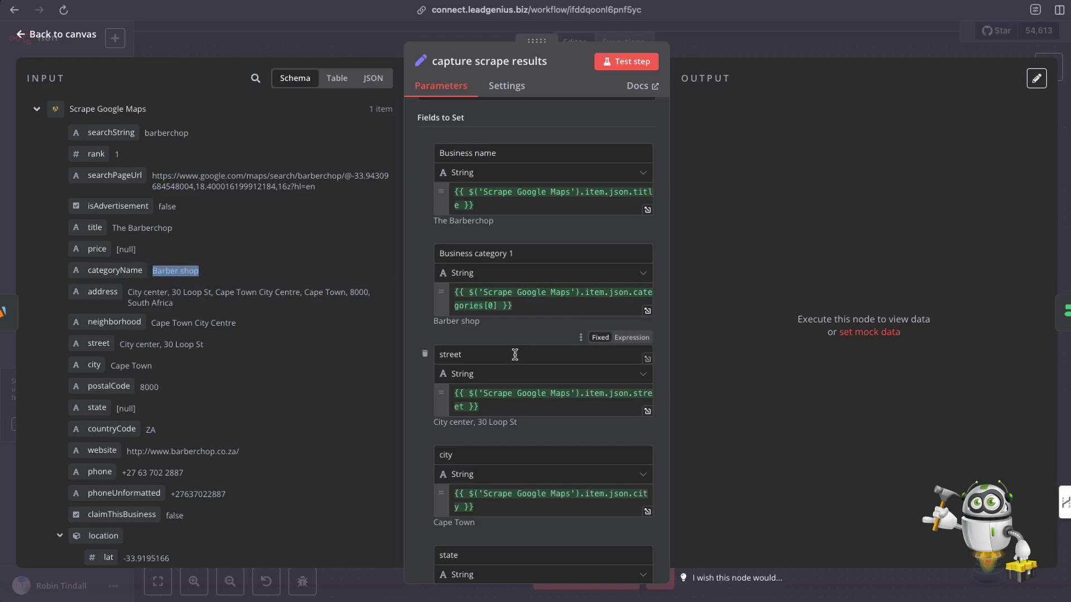
pyautogui.scroll(-2, 507, 350)
pyautogui.scroll(-7, 504, 346)
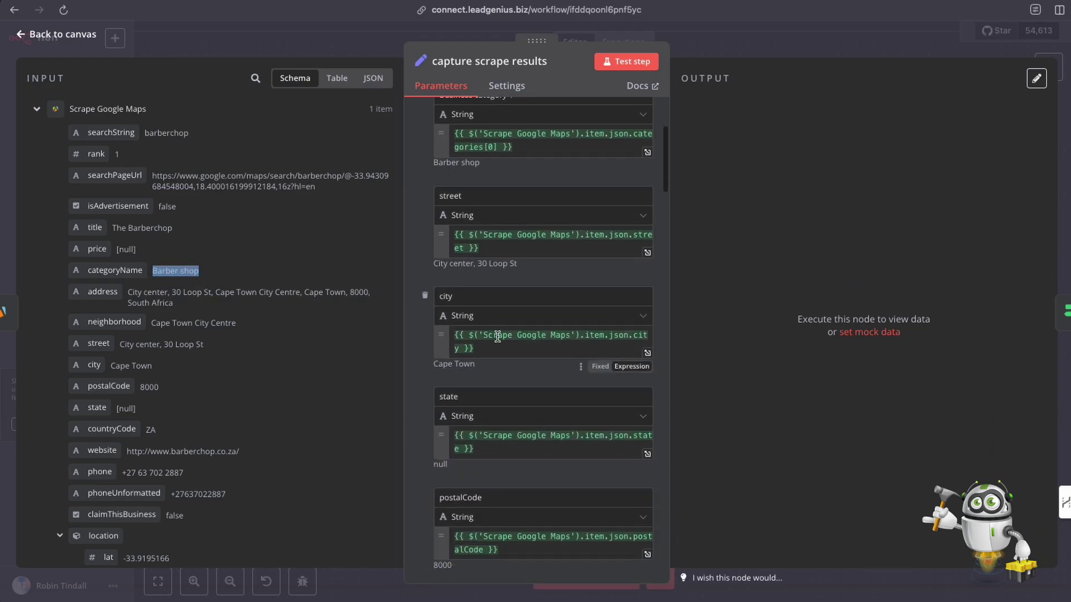
pyautogui.scroll(-6, 497, 338)
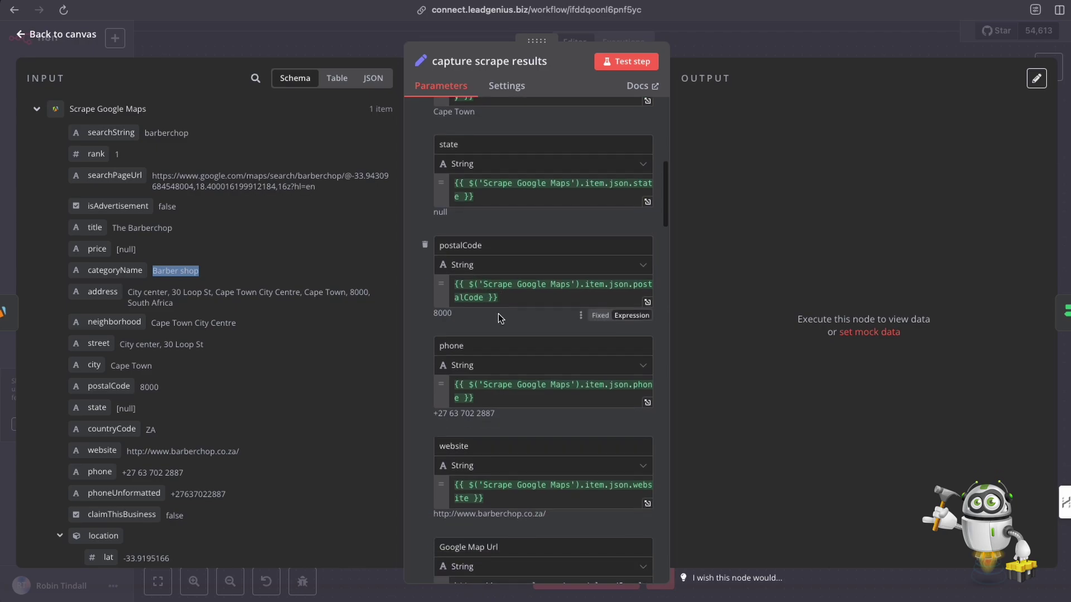
pyautogui.scroll(-1, 496, 314)
pyautogui.scroll(-2, 500, 314)
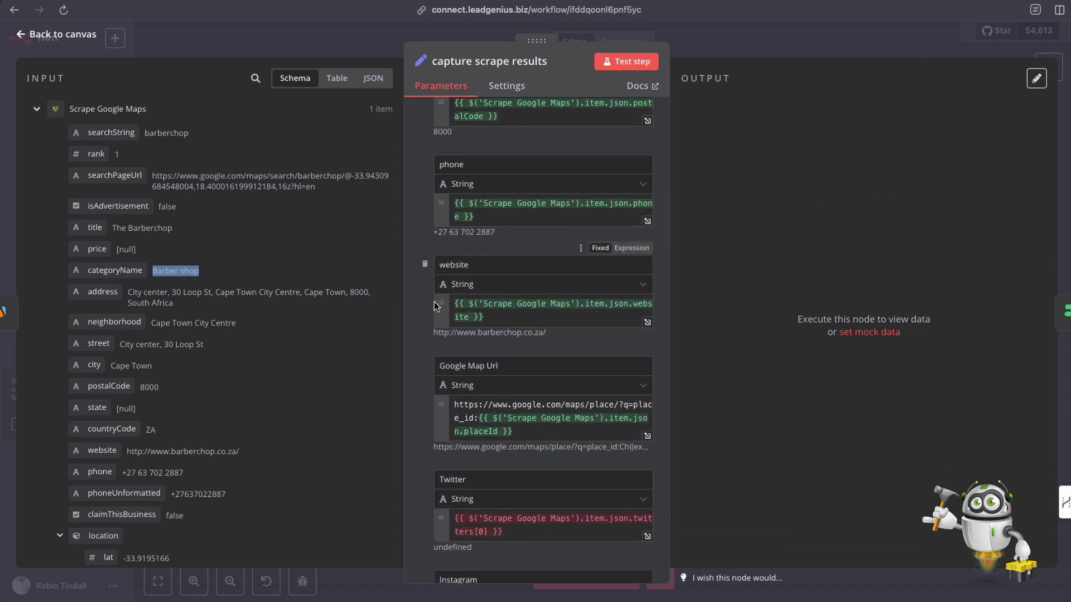
pyautogui.scroll(-1, 179, 402)
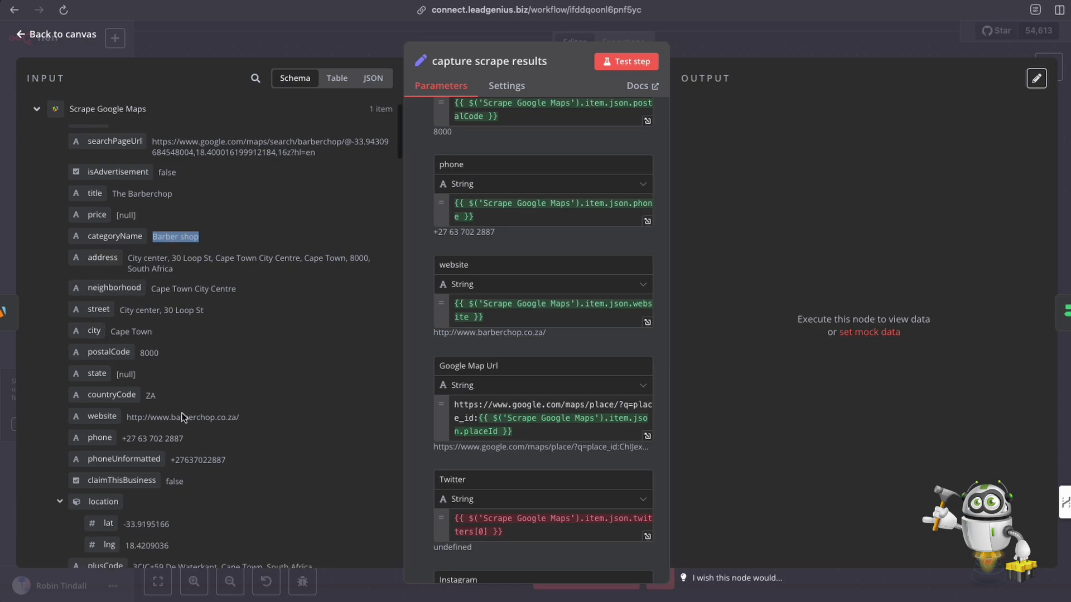
pyautogui.moveTo(102, 413); pyautogui.dragTo(281, 339)
pyautogui.scroll(-2, 558, 357)
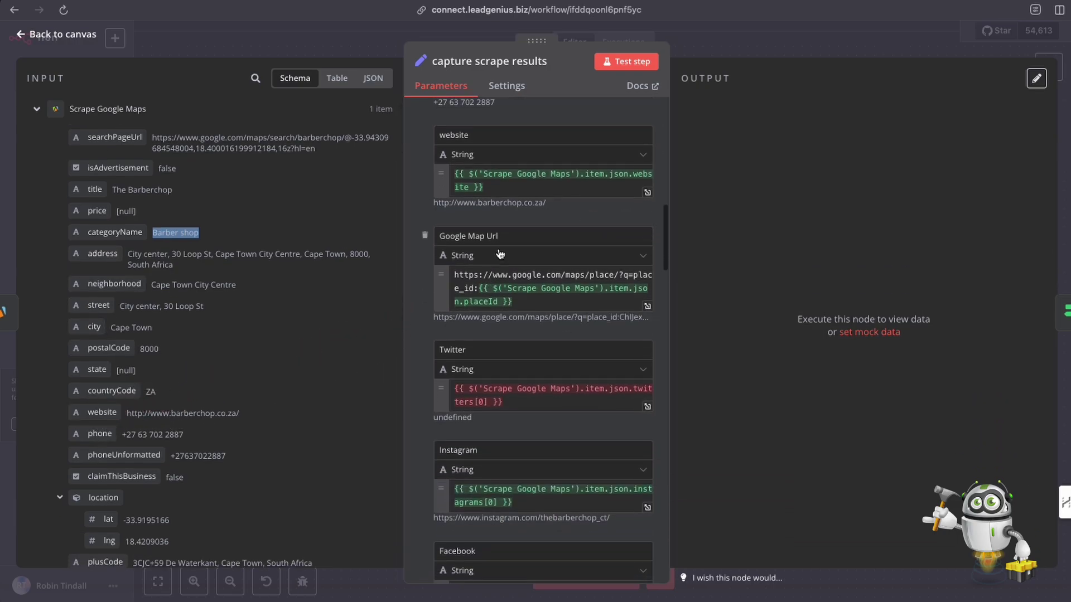
pyautogui.scroll(-2, 493, 269)
pyautogui.scroll(-1, 494, 270)
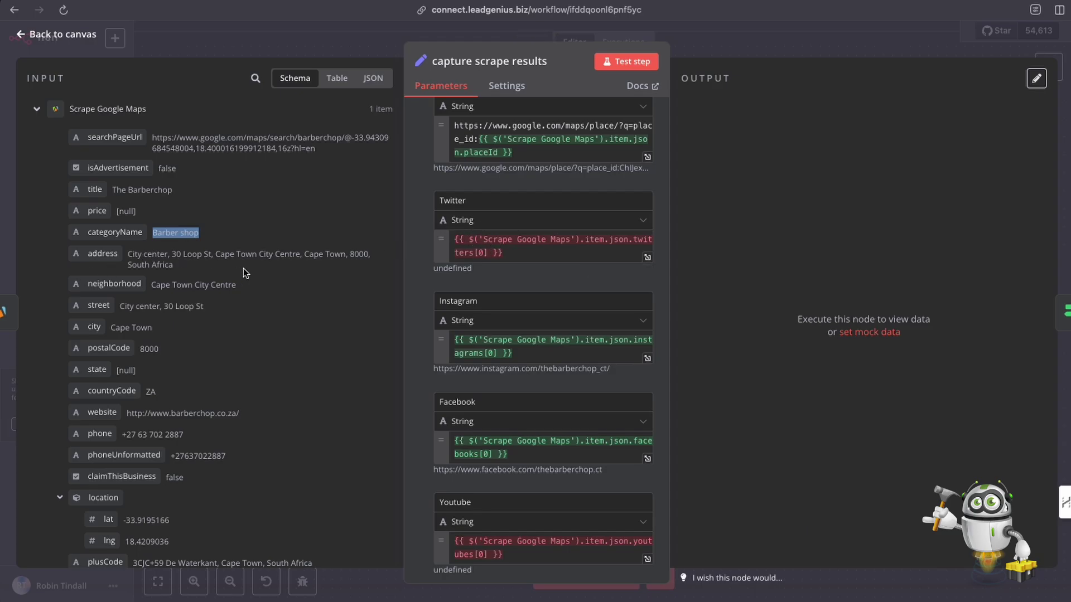
pyautogui.scroll(-1, 533, 368)
pyautogui.scroll(-3, 533, 368)
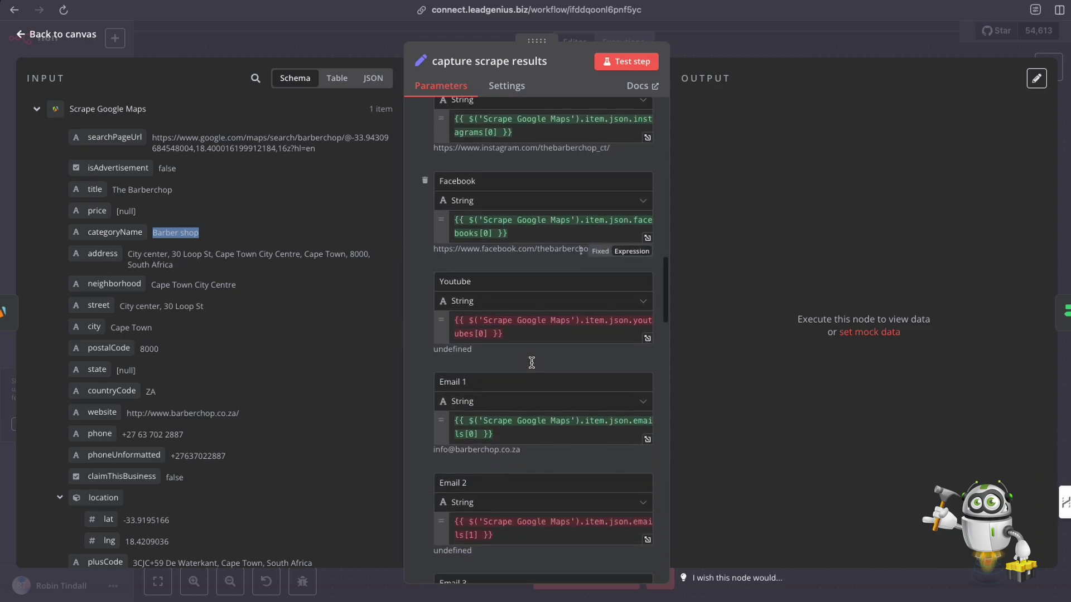
pyautogui.scroll(-3, 532, 362)
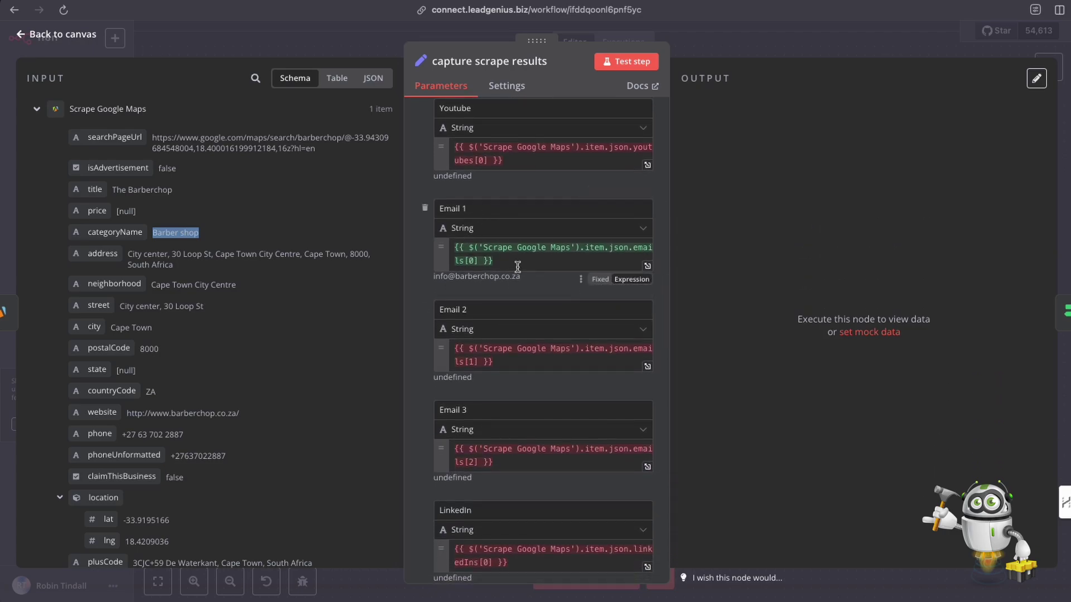
pyautogui.scroll(-1, 509, 318)
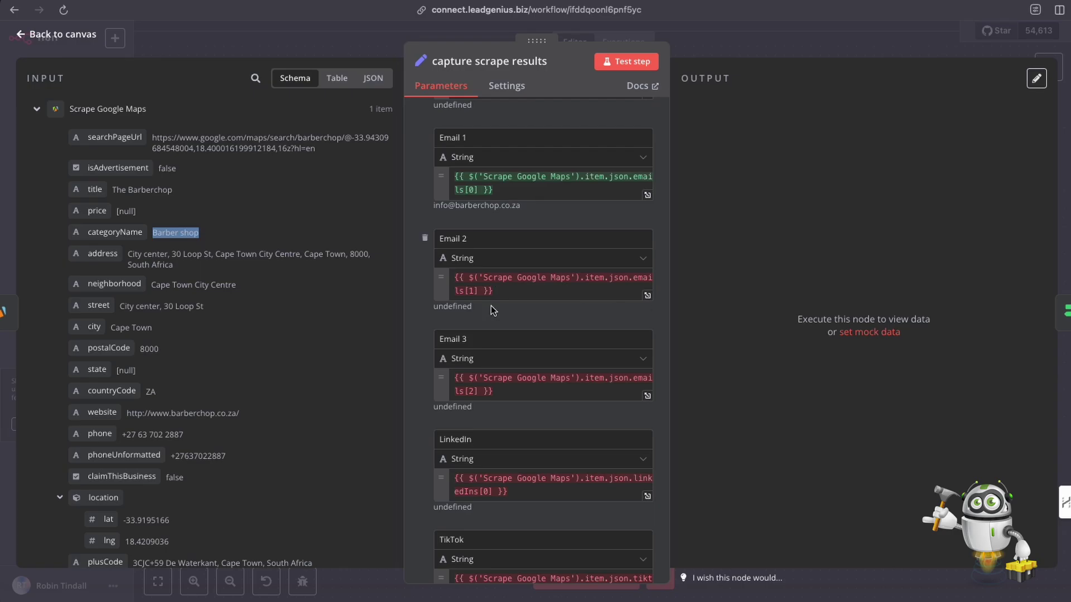
# Step: Examine the remaining mapped fields, including extra business categories, reviewsCount, neighborhood, Search Phrases, average rating, scrapedAt, additionalInfo and description
pyautogui.scroll(-12, 491, 306)
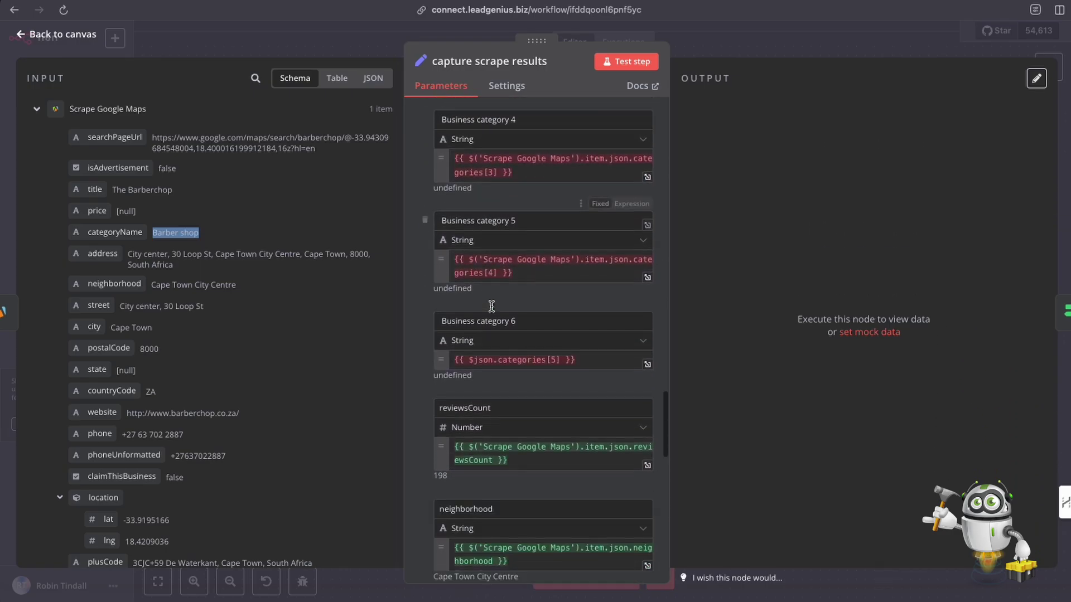
pyautogui.scroll(-5, 491, 306)
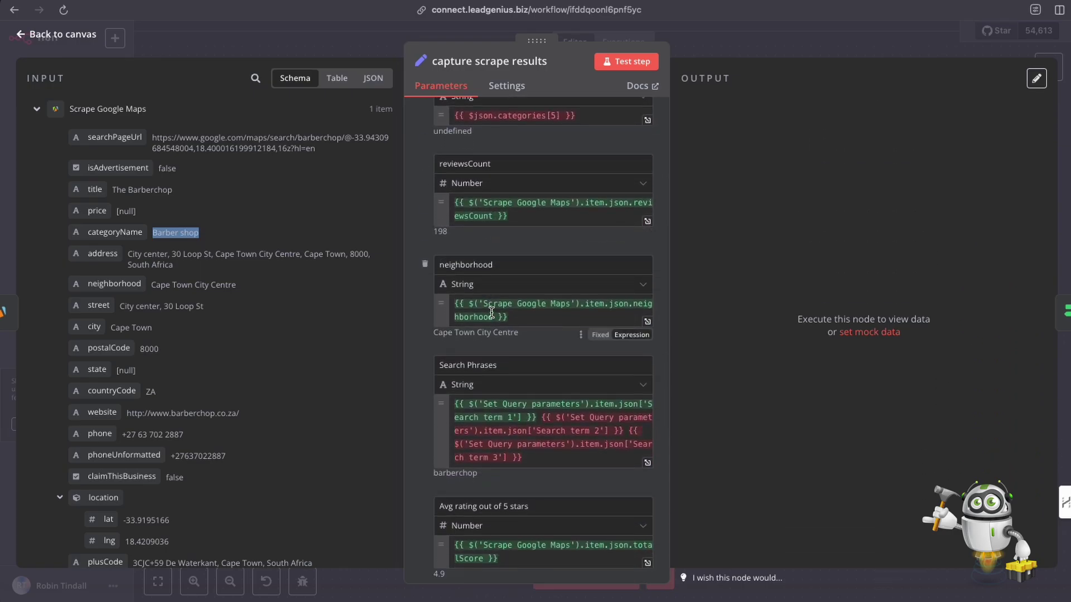
pyautogui.scroll(-4, 491, 311)
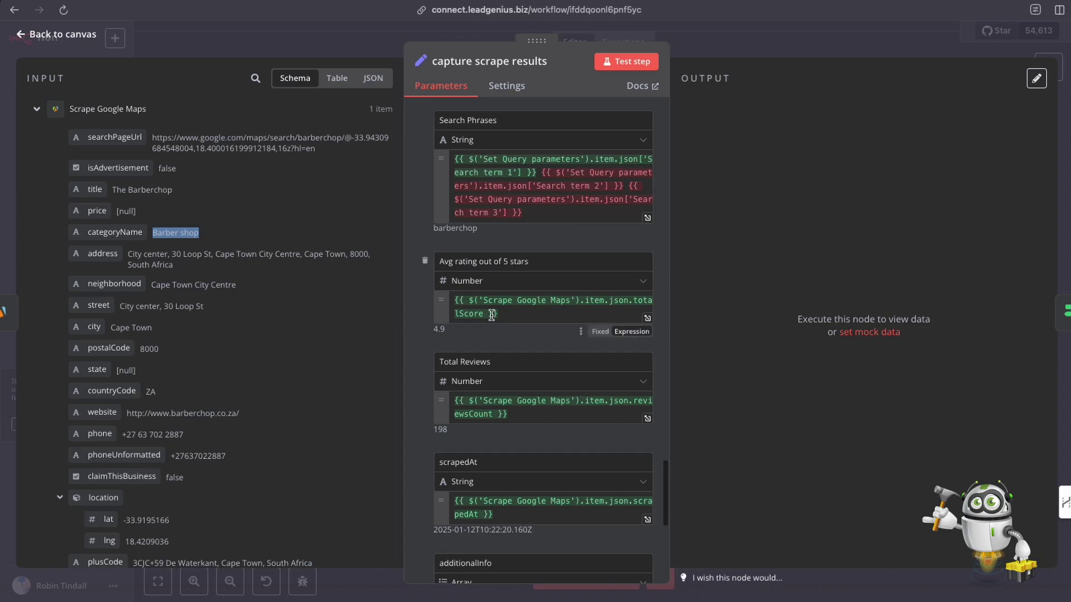
pyautogui.scroll(-5, 492, 314)
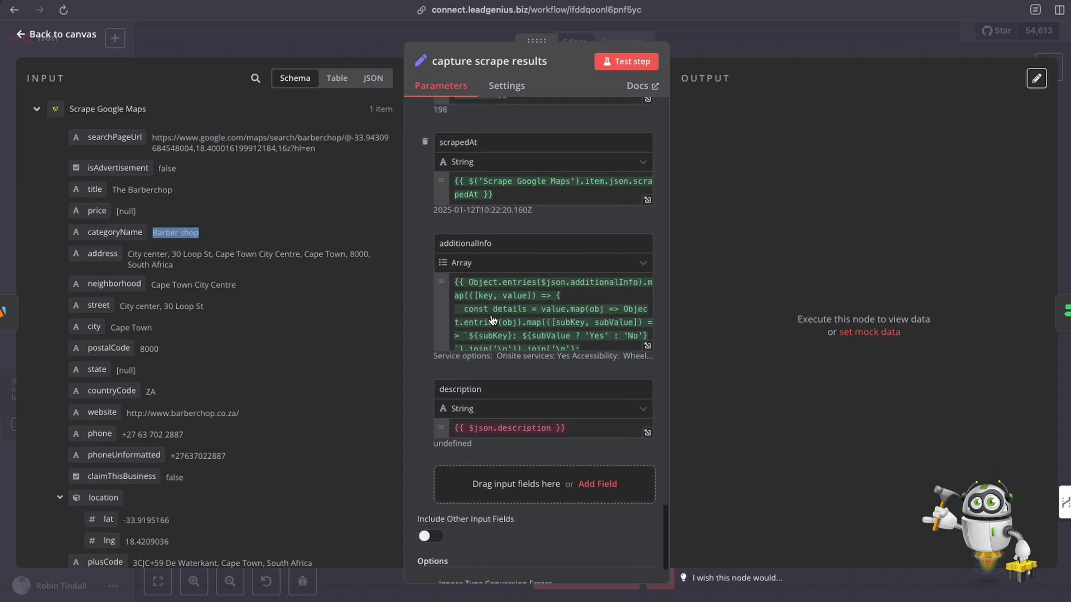
pyautogui.scroll(-1, 492, 319)
pyautogui.scroll(-2, 485, 295)
pyautogui.scroll(2, 480, 284)
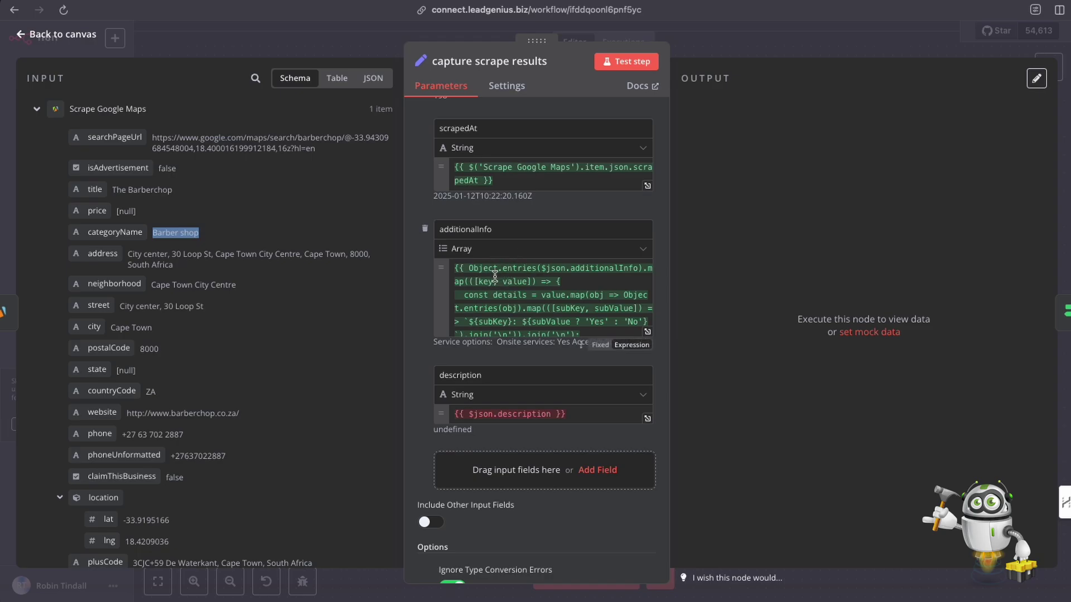
pyautogui.scroll(1, 494, 277)
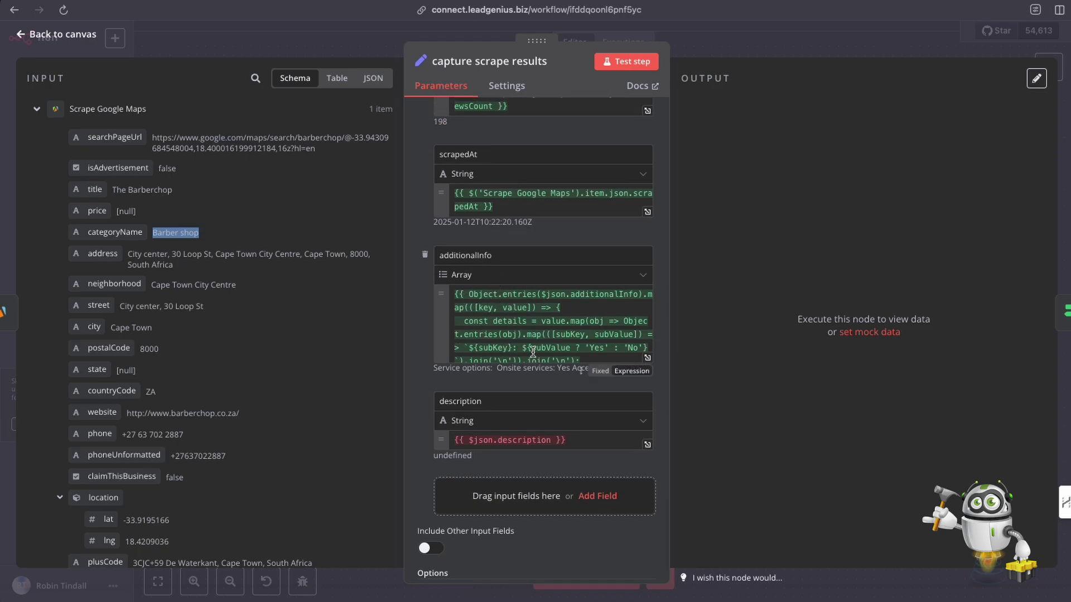
pyautogui.scroll(-3, 533, 352)
pyautogui.scroll(3, 511, 335)
pyautogui.scroll(5, 555, 206)
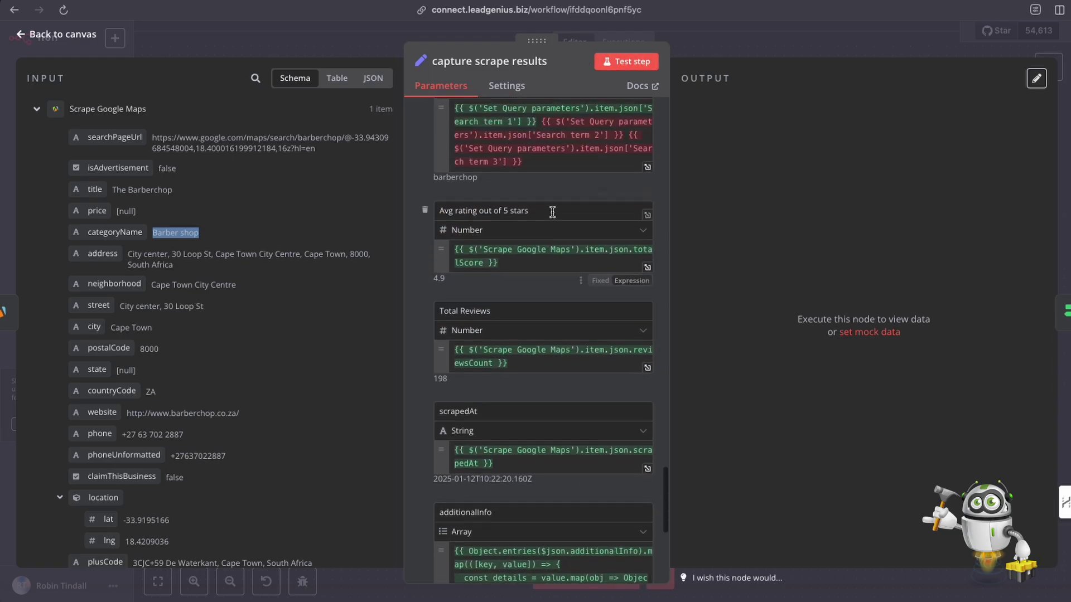
pyautogui.scroll(2, 544, 223)
pyautogui.scroll(5, 513, 262)
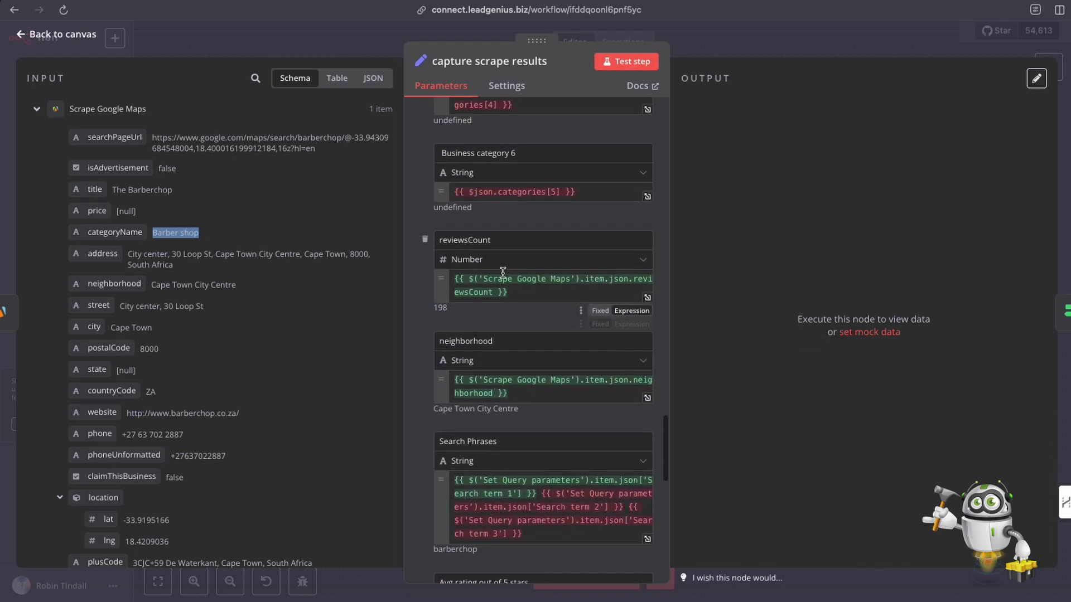
# Step: Test the capture scrape results node, review its output fields, and return to the workflow canvas
pyautogui.click(624, 63)
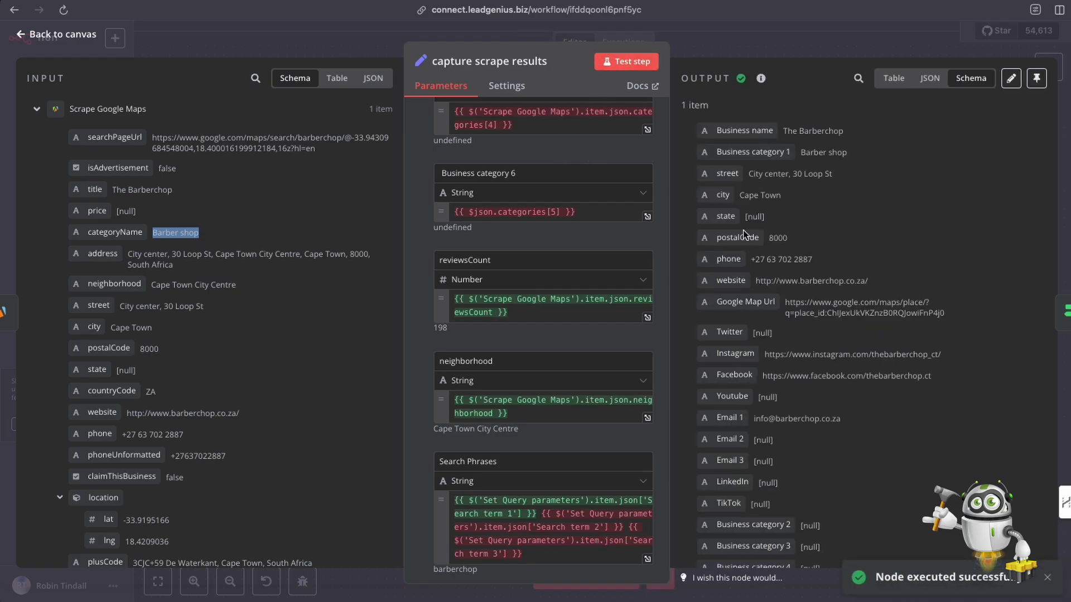
pyautogui.scroll(-5, 764, 443)
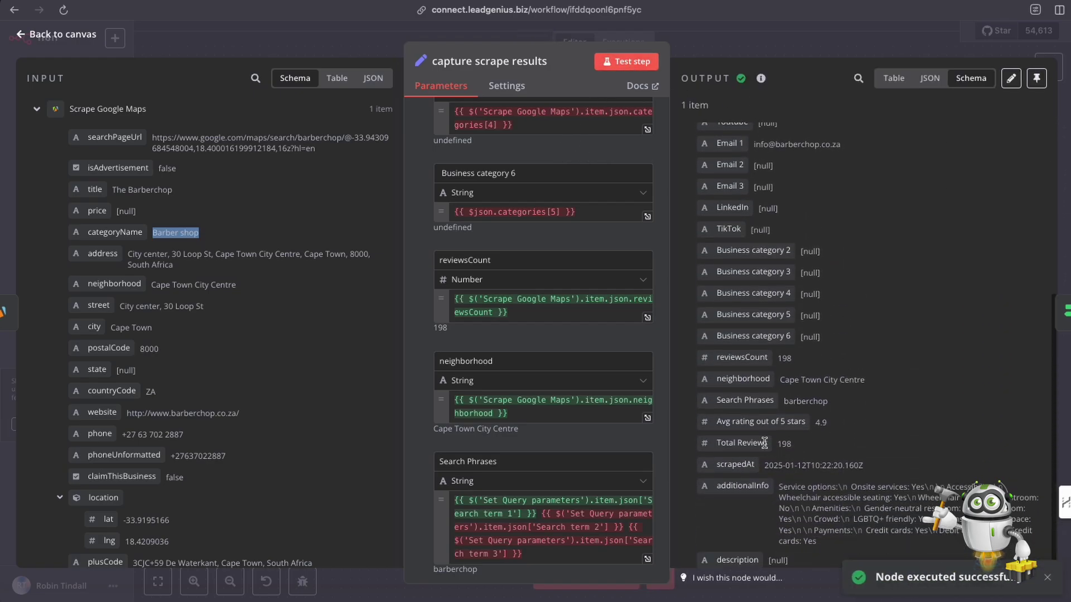
pyautogui.scroll(5, 764, 443)
pyautogui.press('Escape')
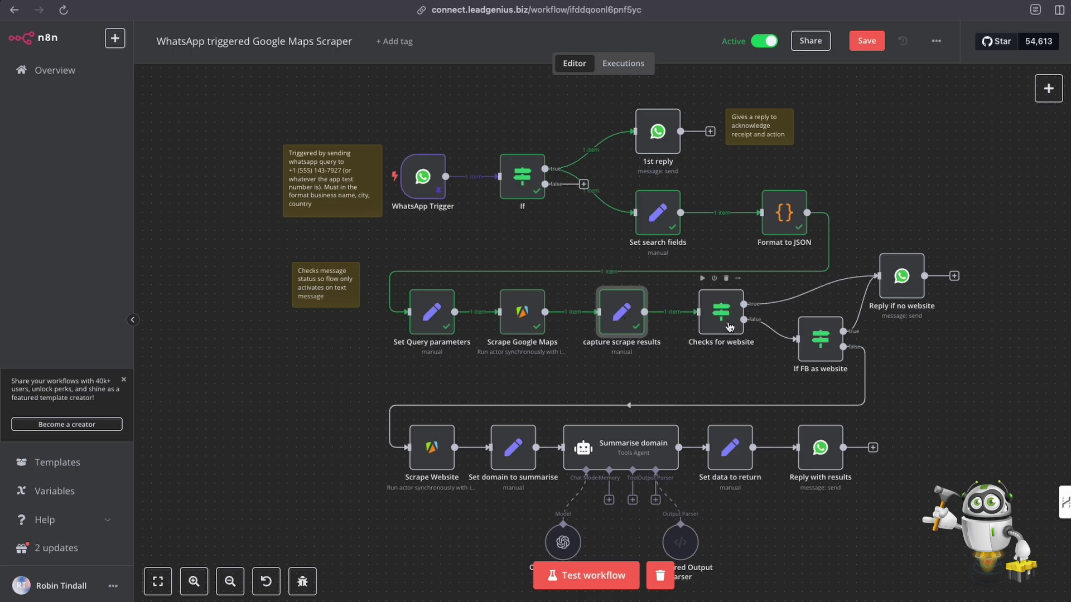
pyautogui.scroll(-1, 725, 330)
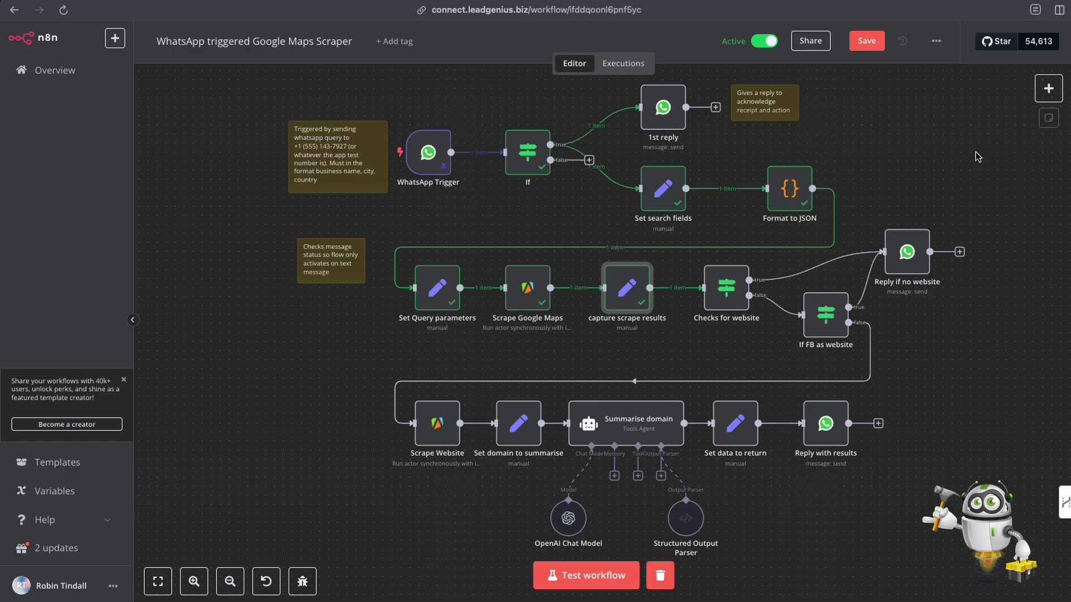
pyautogui.click(1048, 88)
pyautogui.write('if')
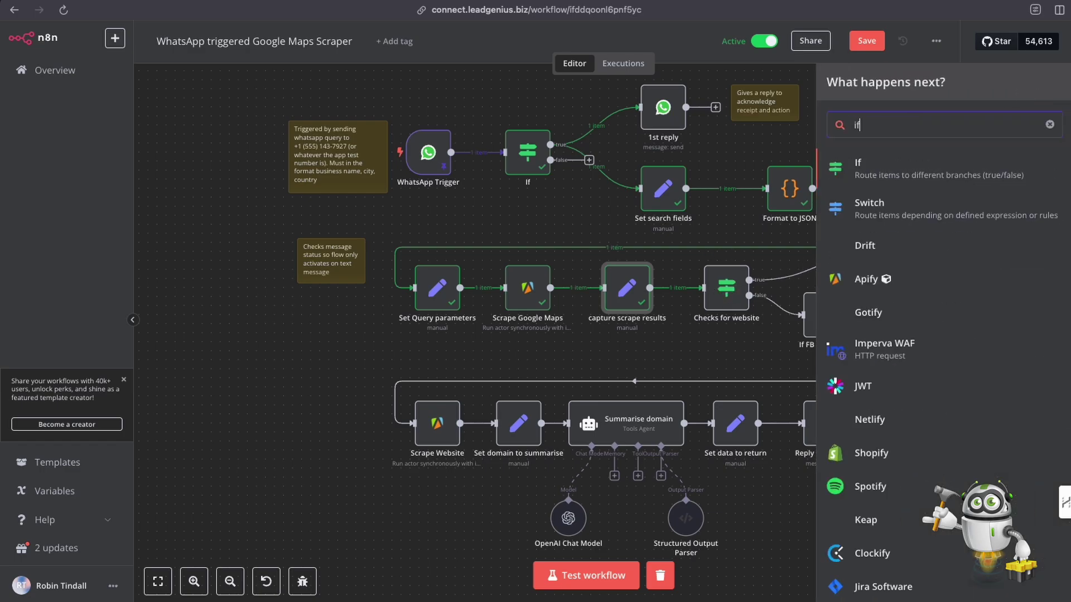
pyautogui.click(747, 216)
# Step: Review the Checks for website condition that website does not exist, return to the canvas and run the node
pyautogui.doubleClick(727, 288)
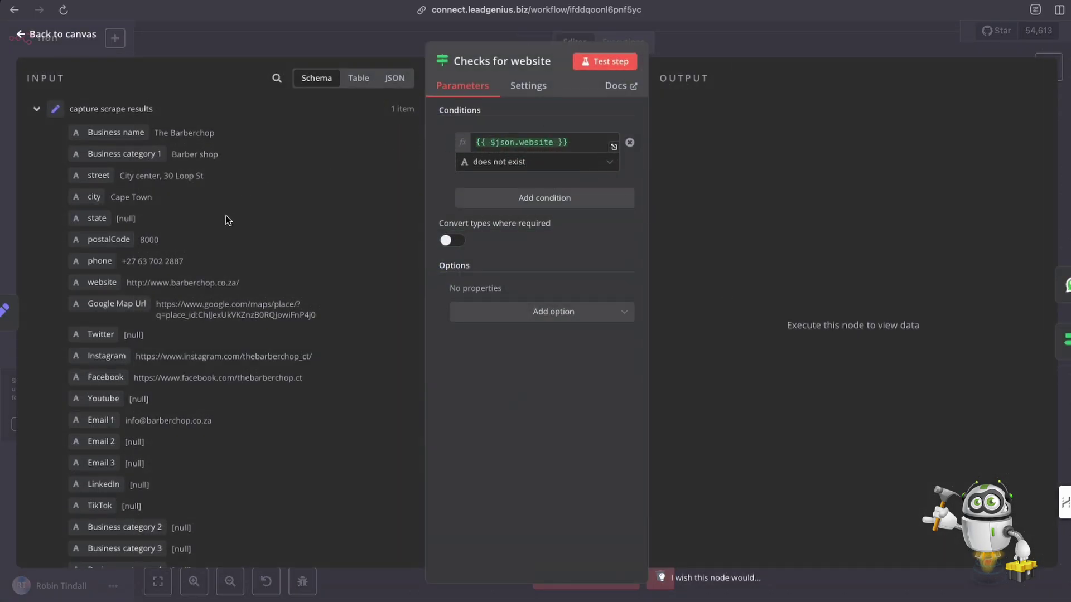
pyautogui.scroll(-2, 166, 333)
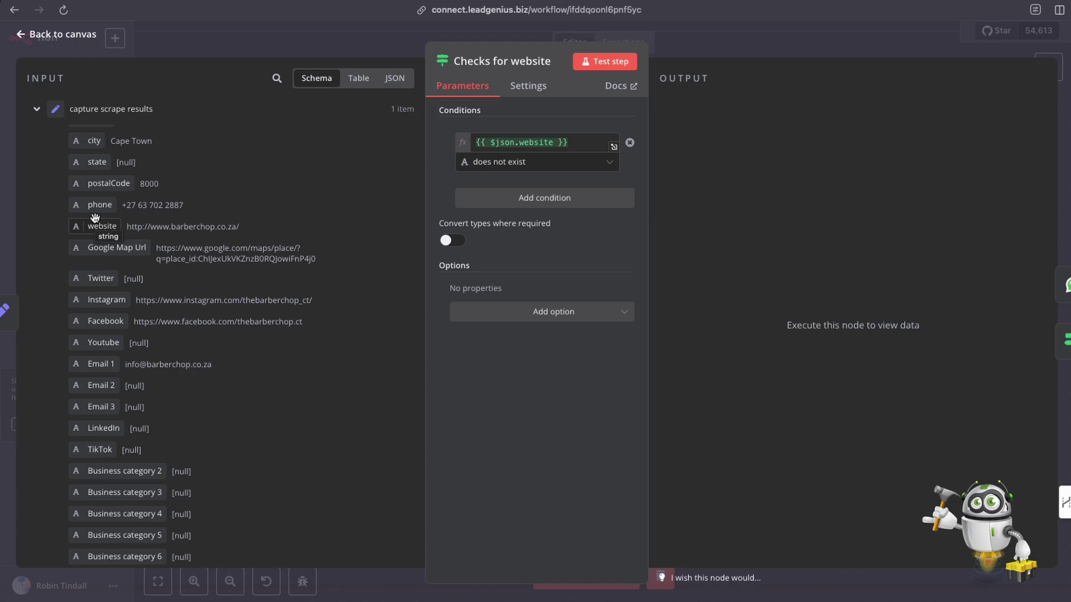
pyautogui.scroll(1, 98, 226)
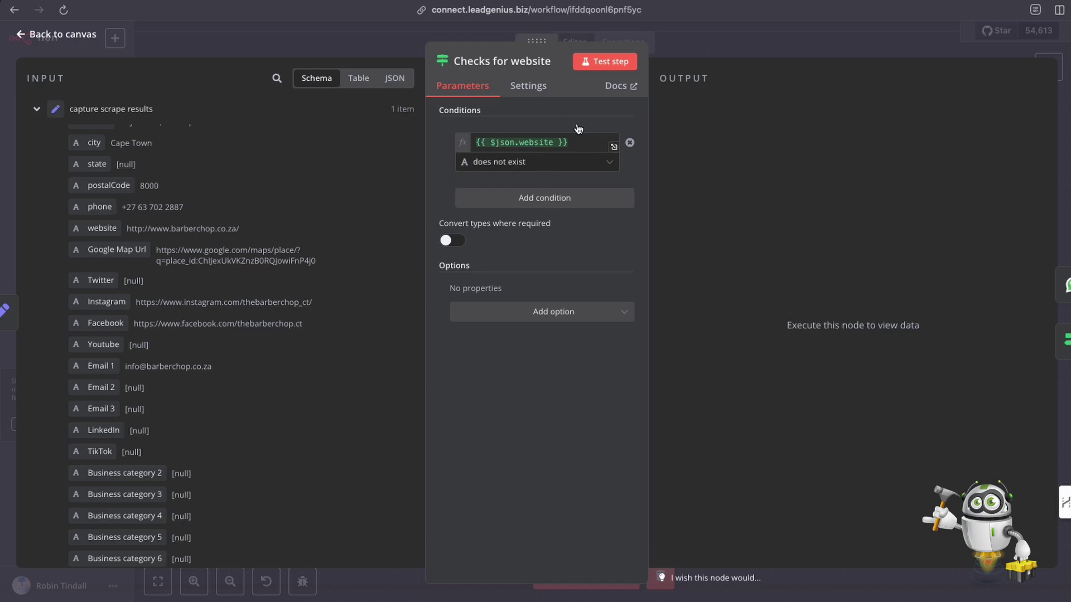
pyautogui.click(720, 51)
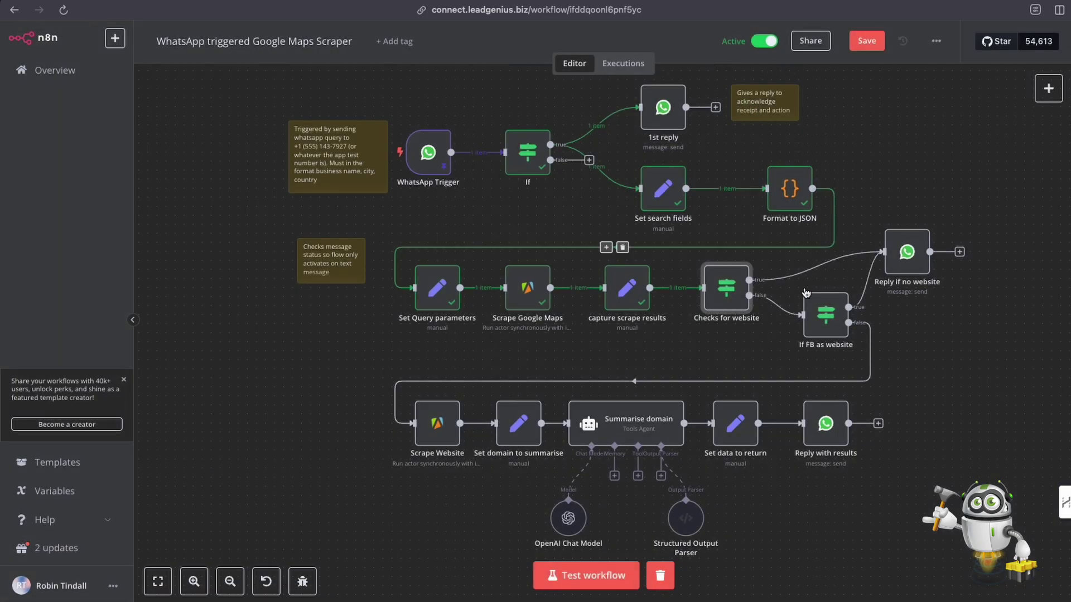
pyautogui.click(709, 254)
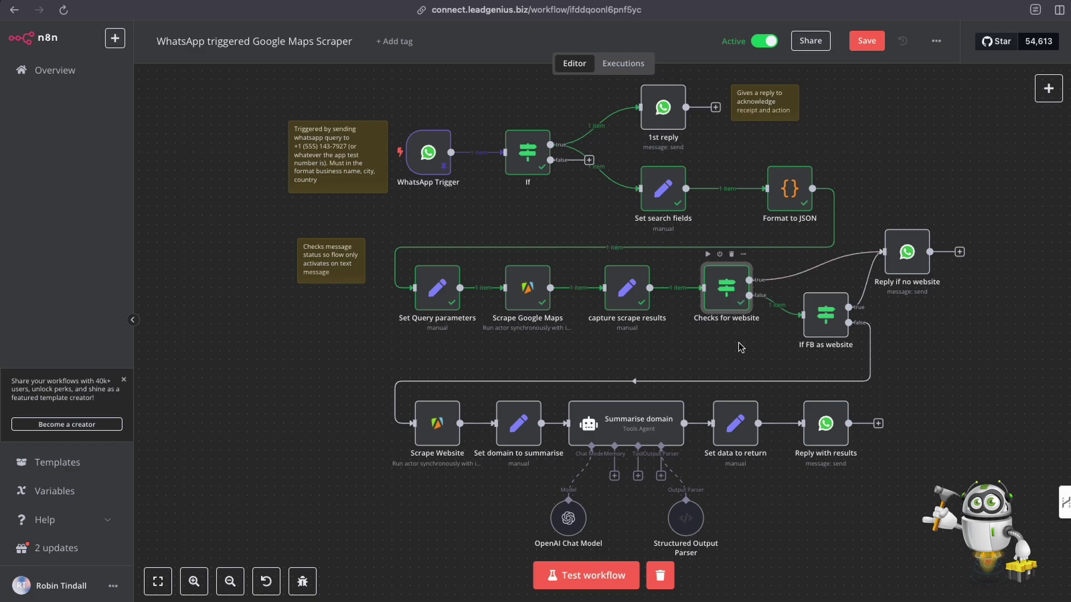
# Step: Review the If FB as website condition that checks whether website contains facebook.com, and return to the canvas
pyautogui.moveTo(688, 386)
pyautogui.doubleClick(832, 322)
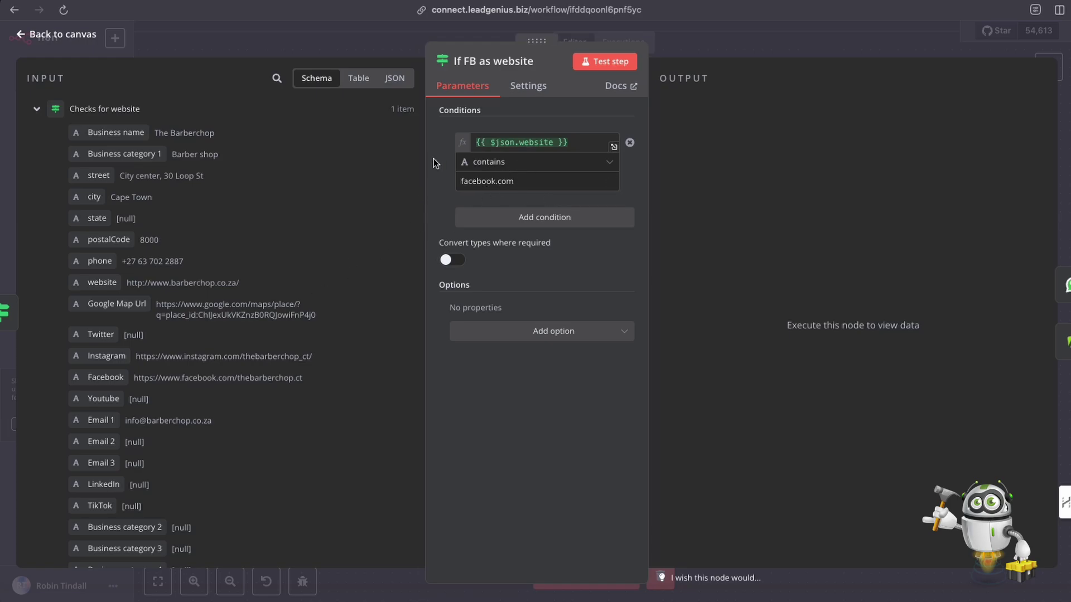
pyautogui.click(681, 51)
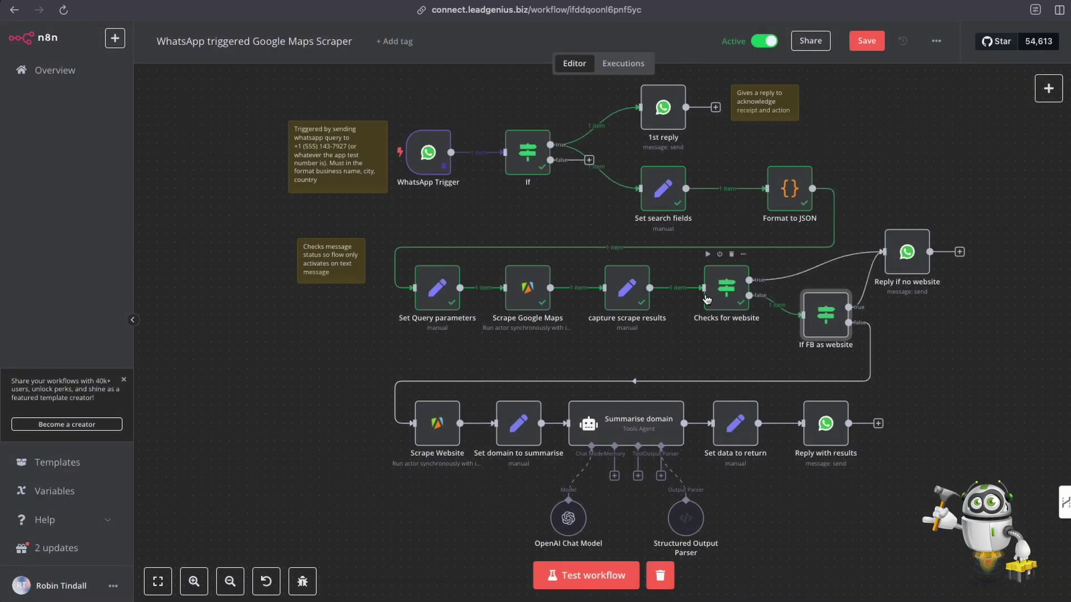
# Step: Review the Reply if no website message text with its business name, contact details and socials expressions, and return to the canvas
pyautogui.moveTo(900, 253)
pyautogui.mouseDown()
pyautogui.moveTo(899, 228)
pyautogui.moveTo(899, 252)
pyautogui.mouseUp()
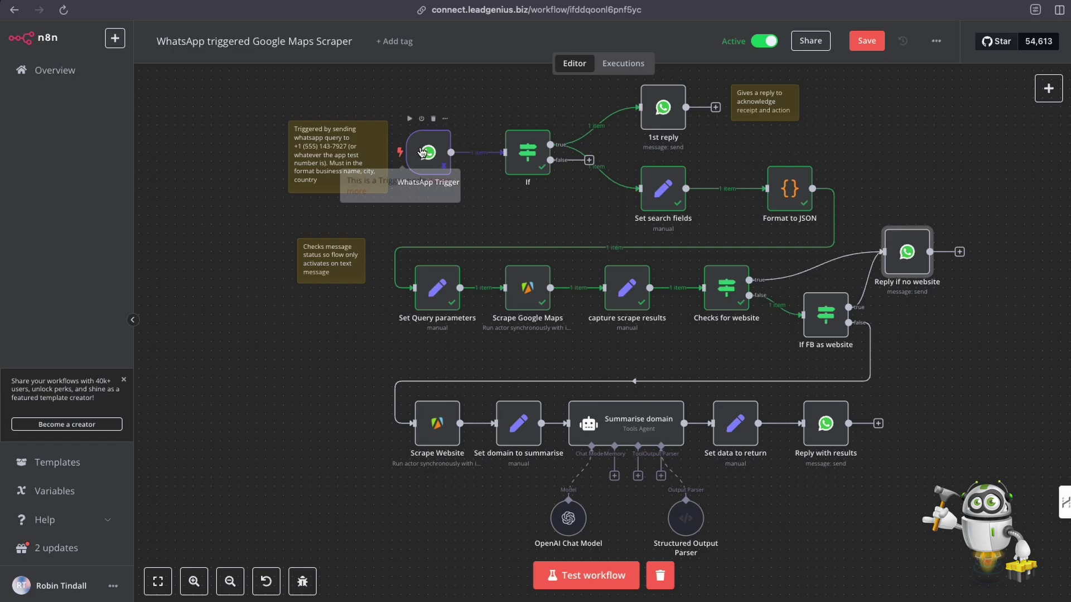
pyautogui.click(657, 116)
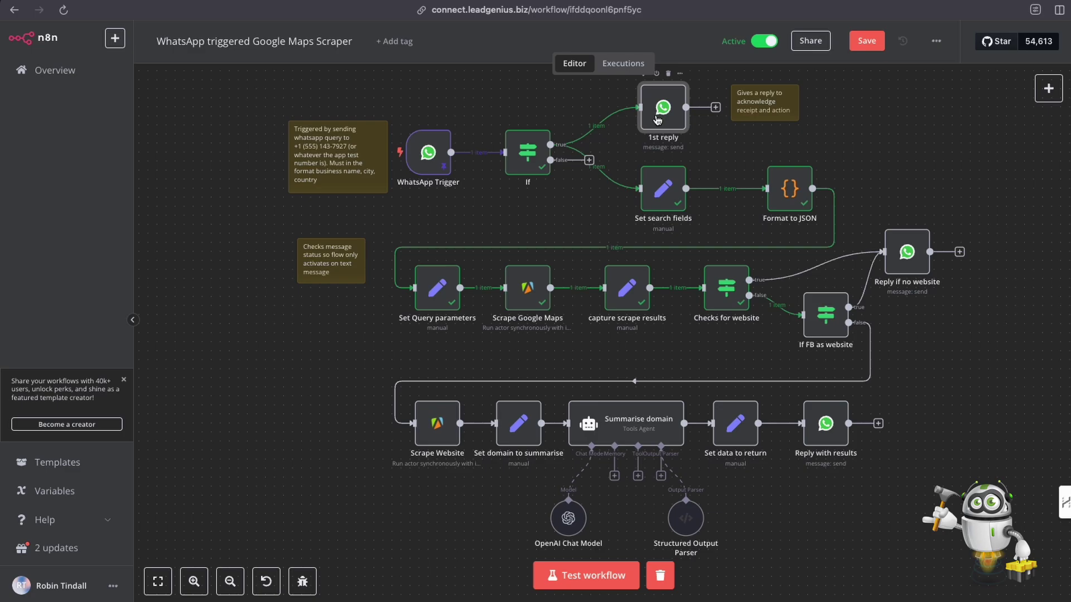
pyautogui.moveTo(904, 260); pyautogui.dragTo(905, 251)
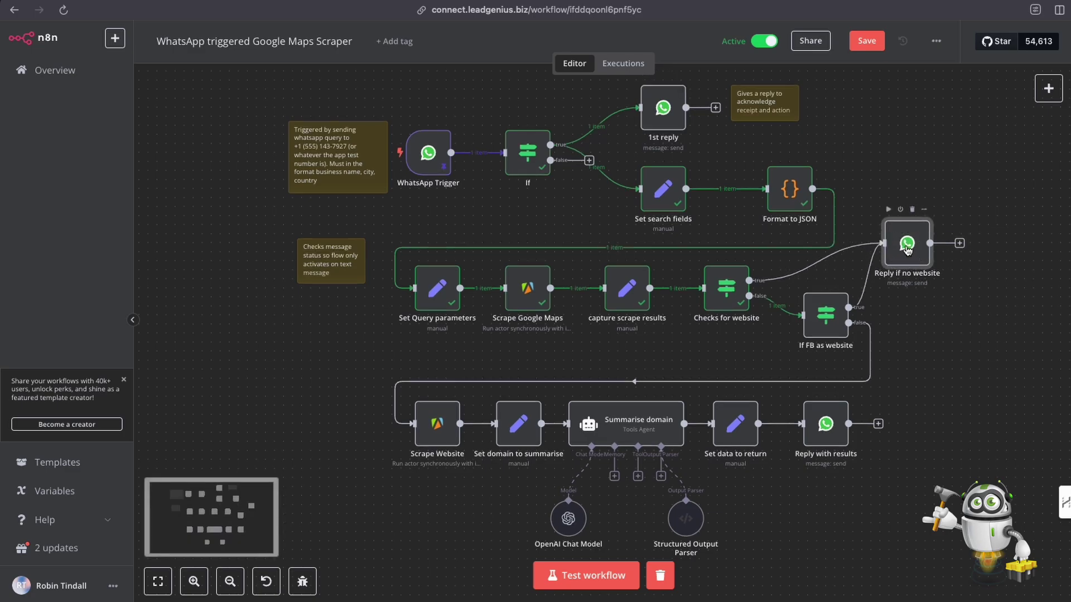
pyautogui.doubleClick(907, 248)
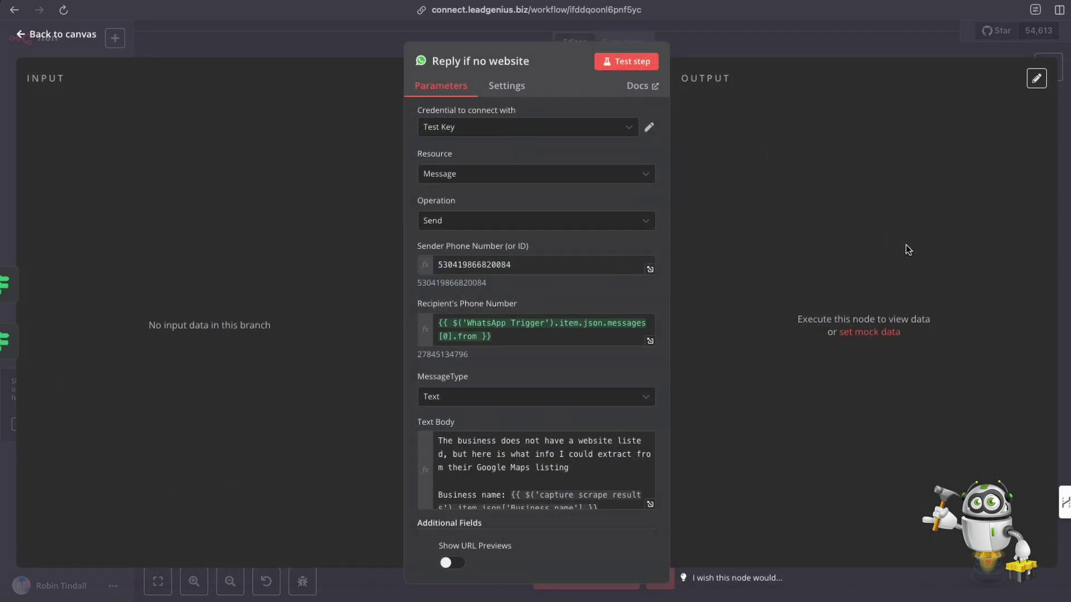
pyautogui.click(650, 504)
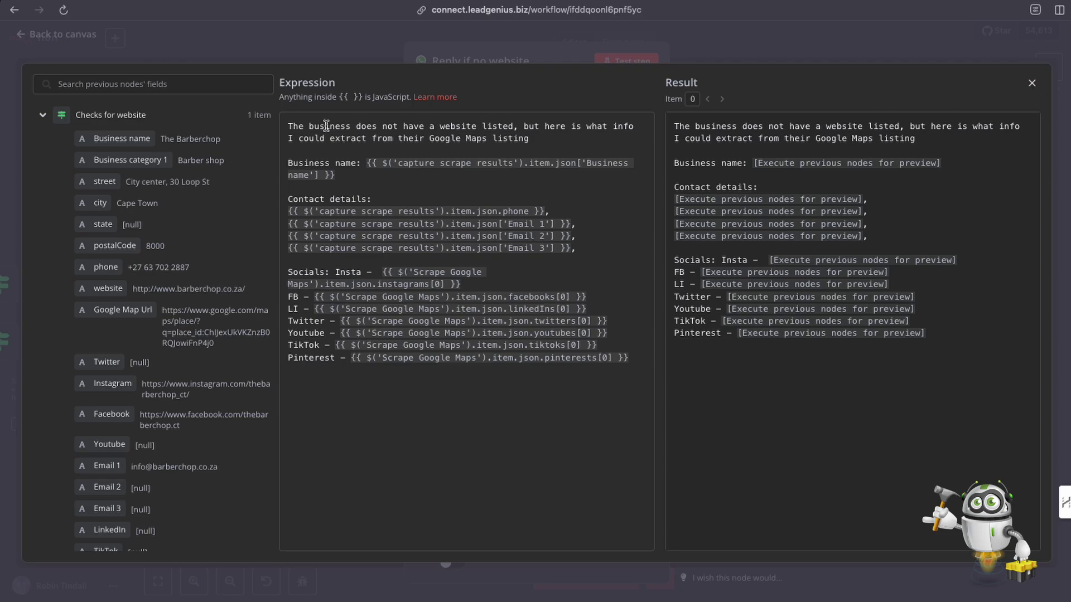
pyautogui.moveTo(325, 126); pyautogui.dragTo(556, 135)
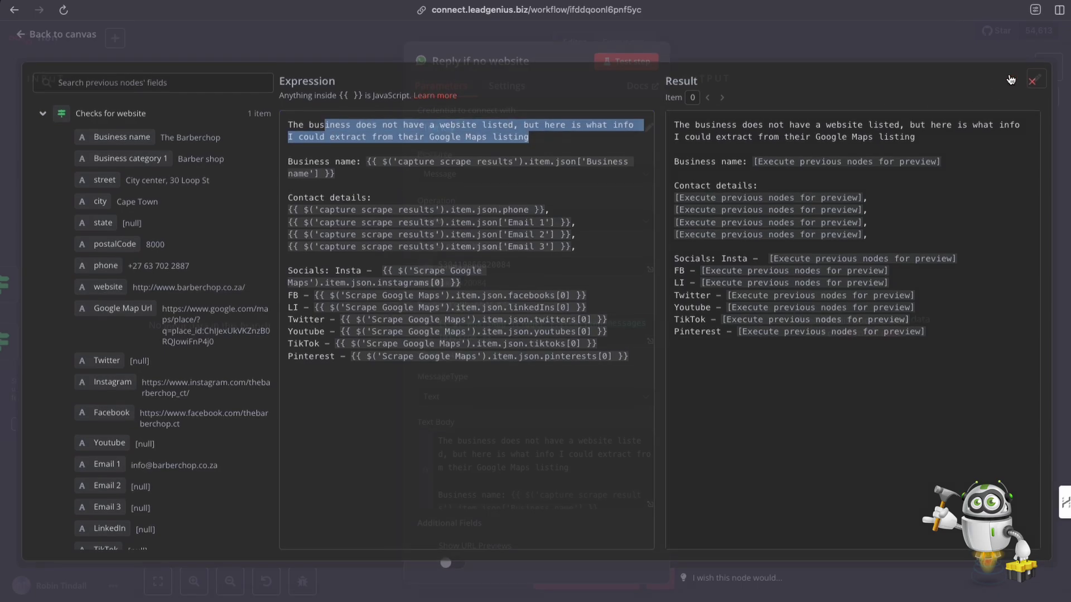
pyautogui.click(1032, 83)
pyautogui.press('Escape')
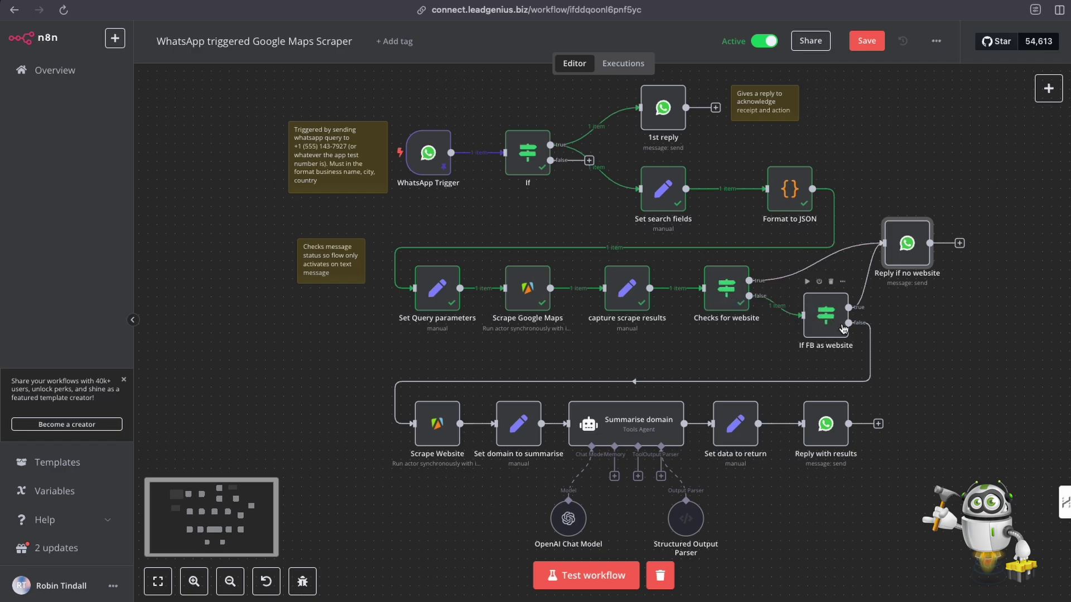
# Step: Test the If FB as website node, view its False Branch output and return to the canvas
pyautogui.click(902, 241)
pyautogui.doubleClick(826, 319)
pyautogui.click(608, 61)
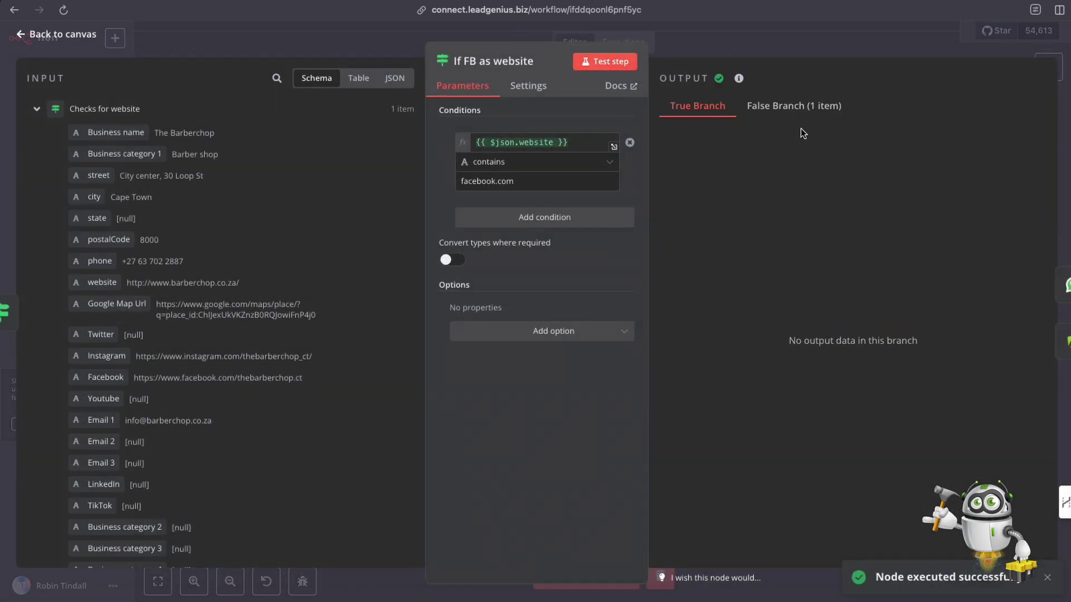
pyautogui.click(795, 108)
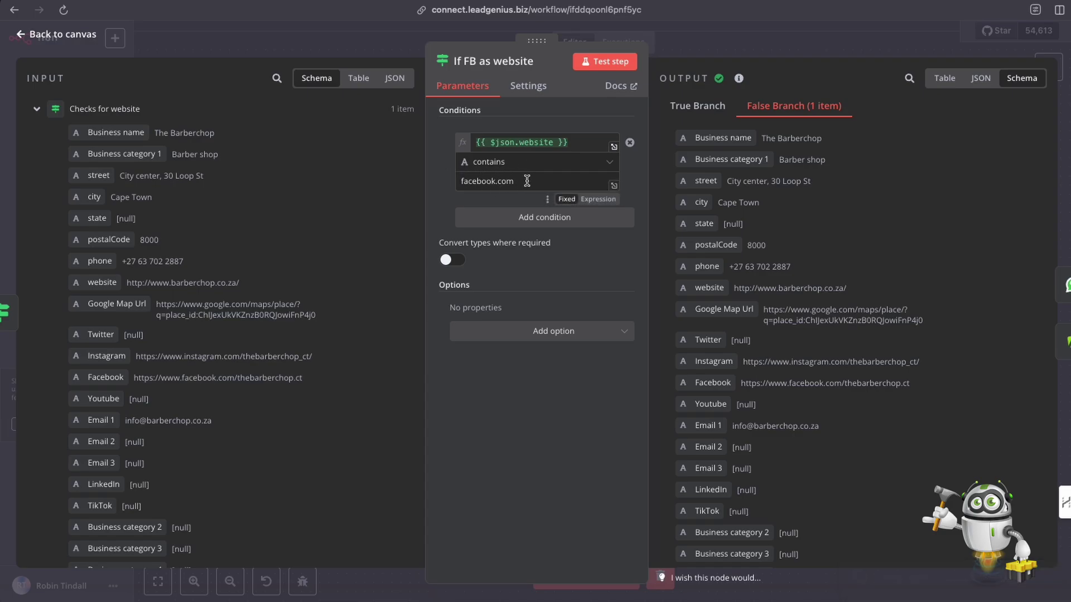
pyautogui.click(705, 49)
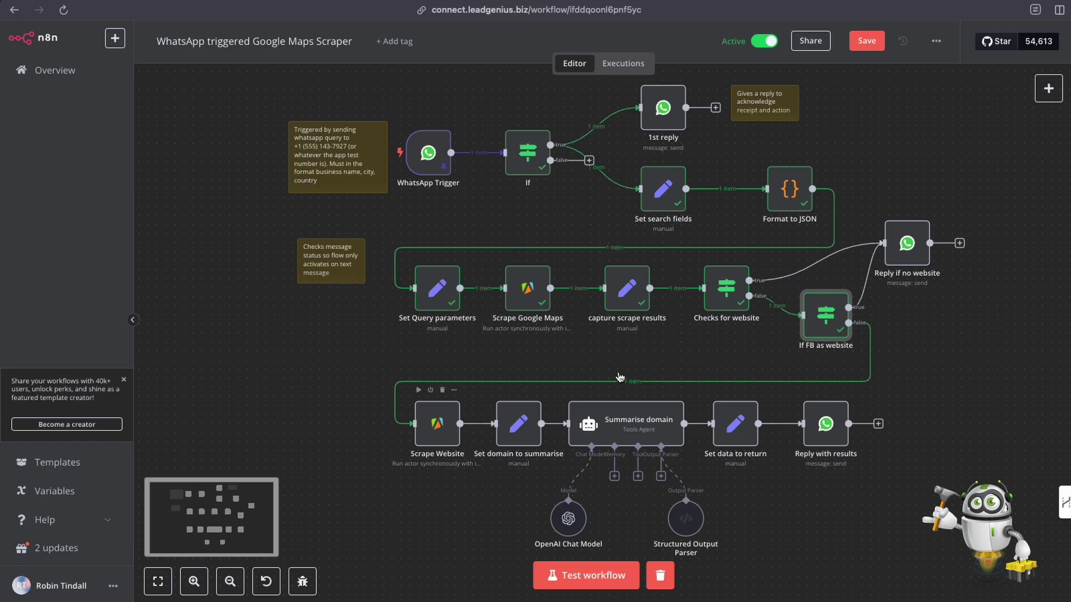
# Step: Open the Scrape Website node, and in the Apify console open the Fast Website Content Crawler actor
pyautogui.click(437, 432)
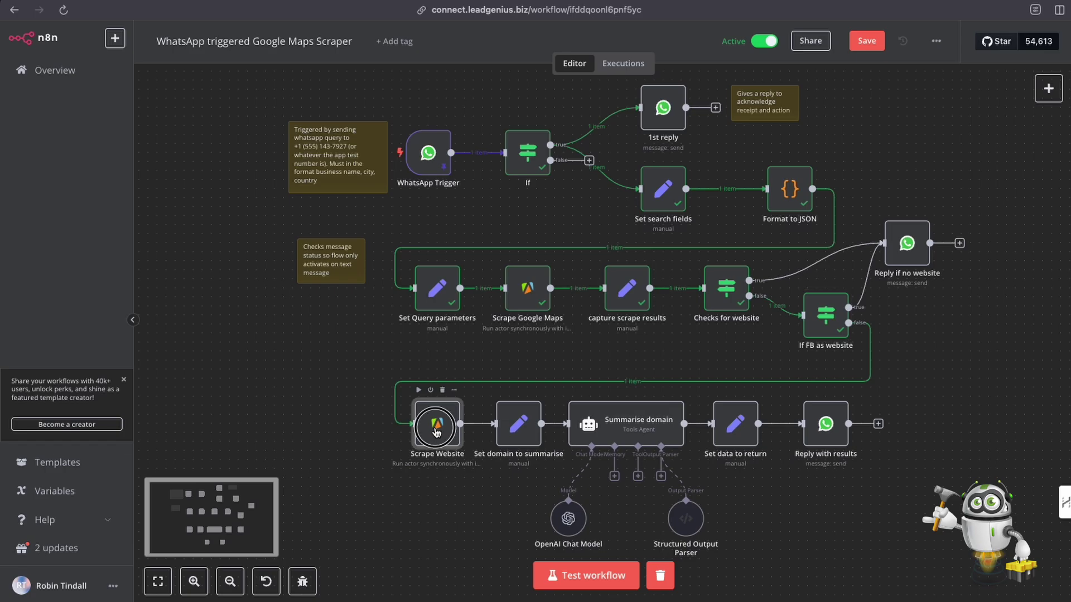
pyautogui.doubleClick(437, 432)
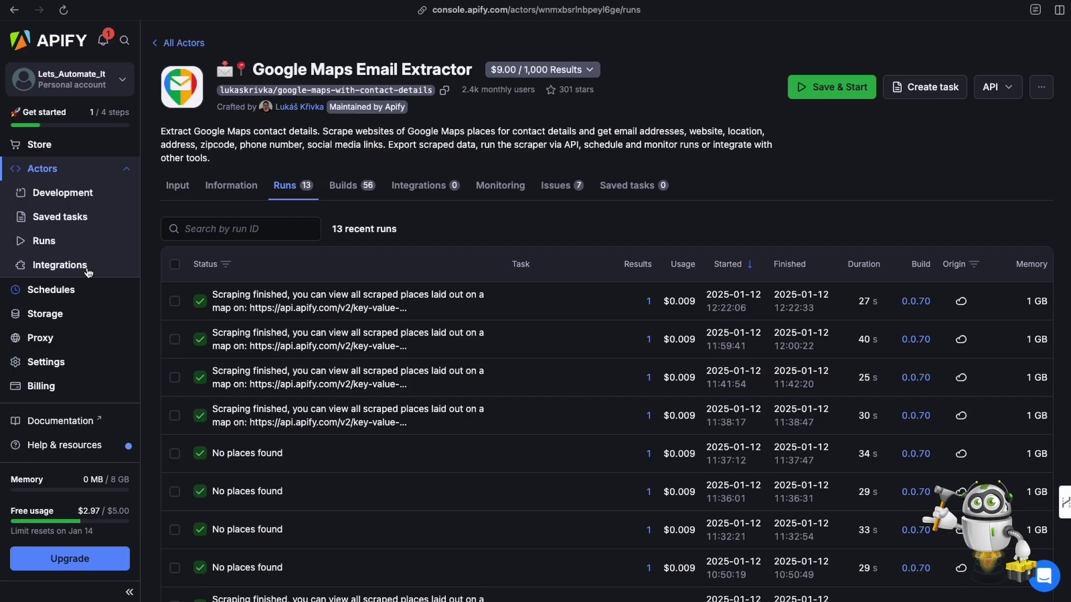
pyautogui.click(50, 169)
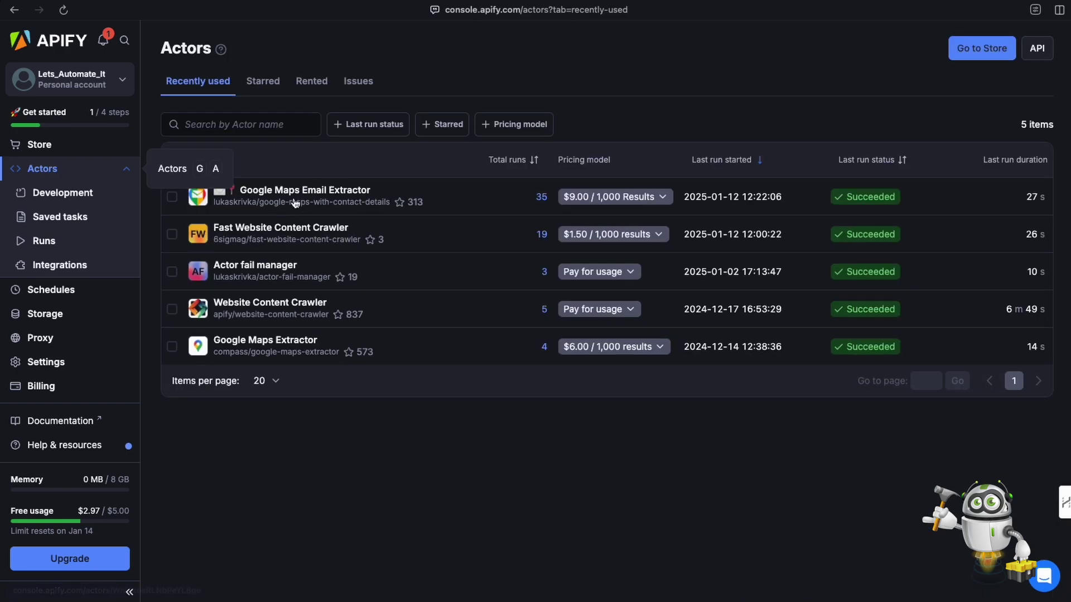
pyautogui.click(268, 233)
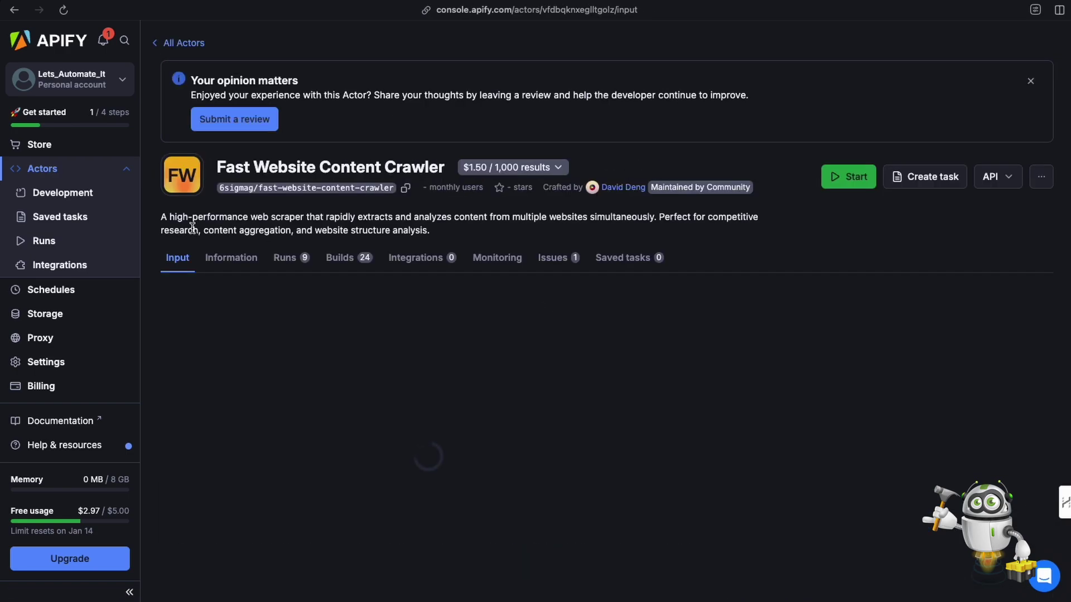
# Step: Examine the Fast Website Content Crawler's start URLs, its run options and the JSON version of its input
pyautogui.moveTo(261, 378); pyautogui.dragTo(201, 373)
pyautogui.click(255, 393)
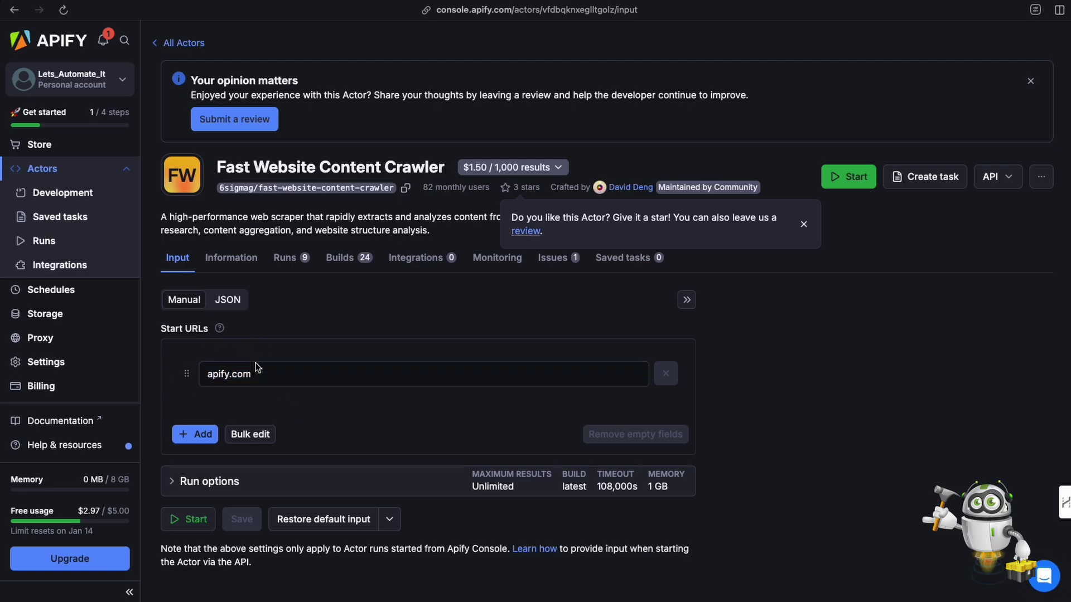
pyautogui.scroll(-1, 259, 383)
pyautogui.click(171, 471)
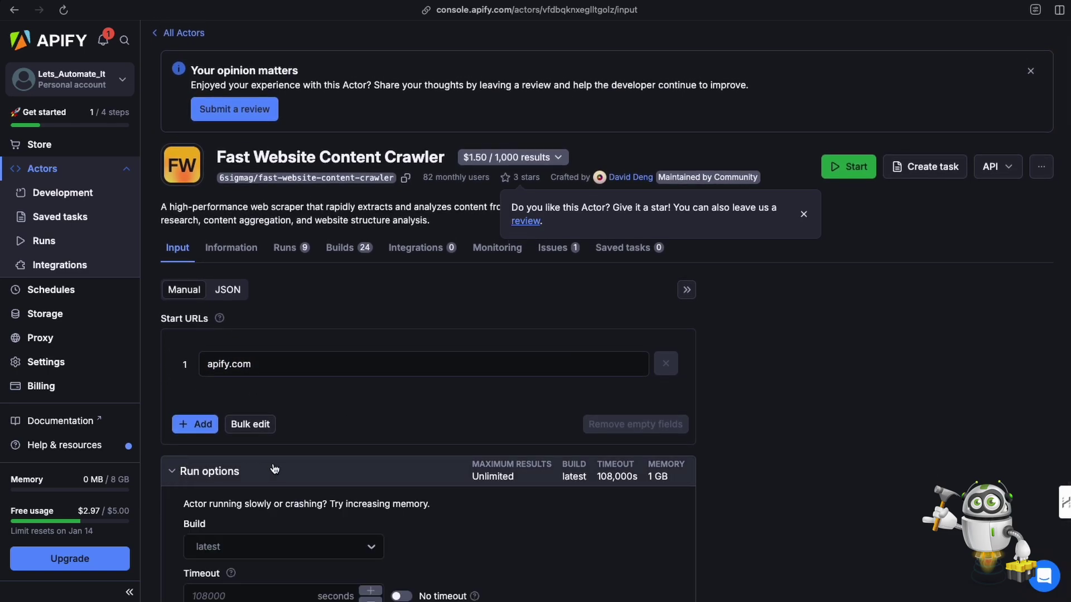
pyautogui.scroll(-3, 235, 390)
pyautogui.scroll(4, 223, 391)
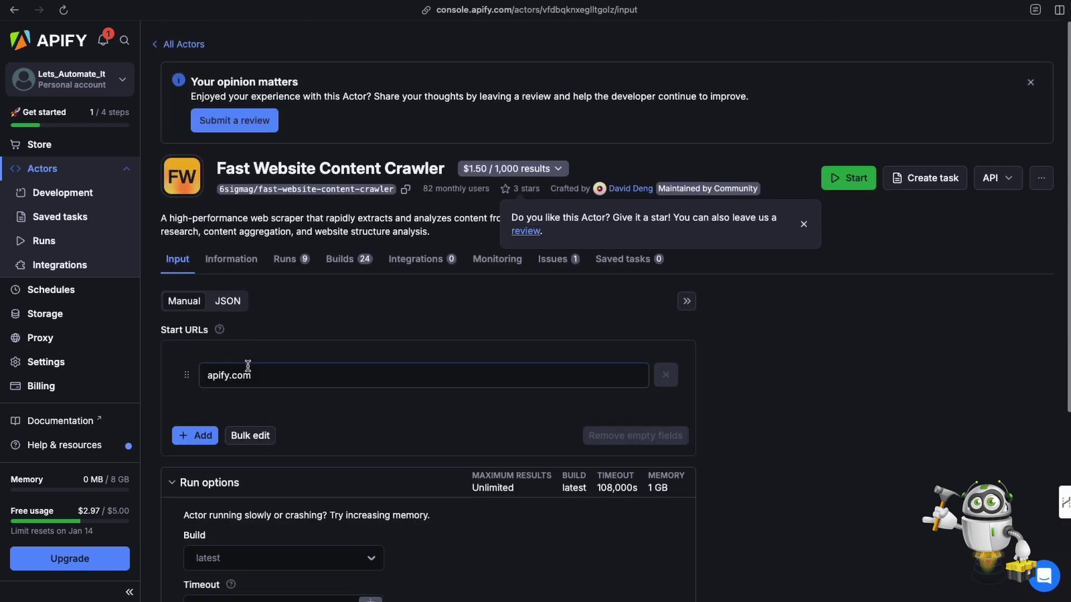
pyautogui.click(228, 299)
pyautogui.moveTo(204, 340); pyautogui.dragTo(220, 399)
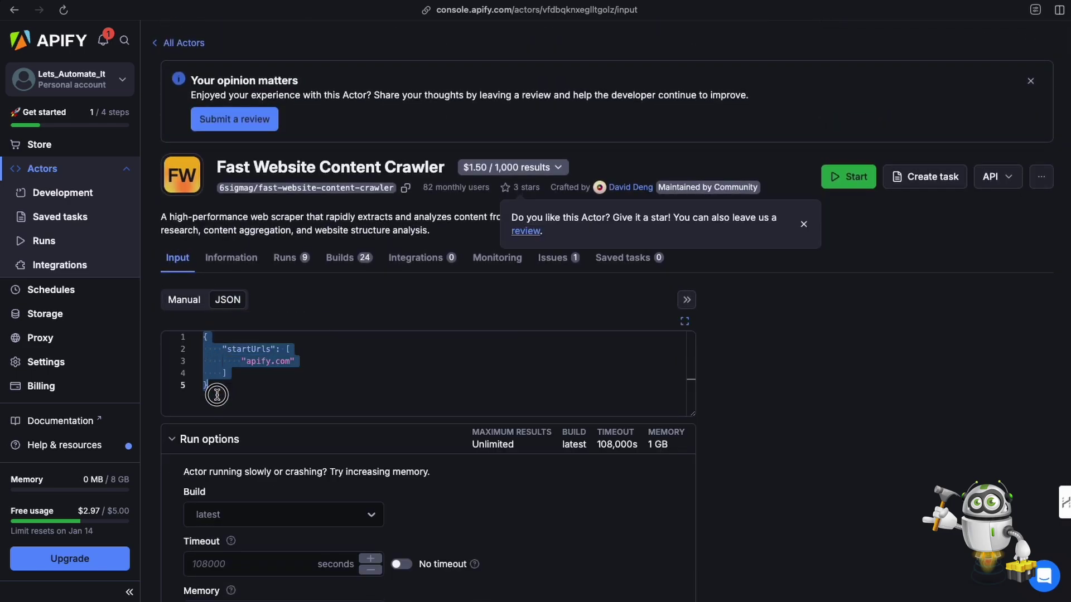
pyautogui.click(260, 396)
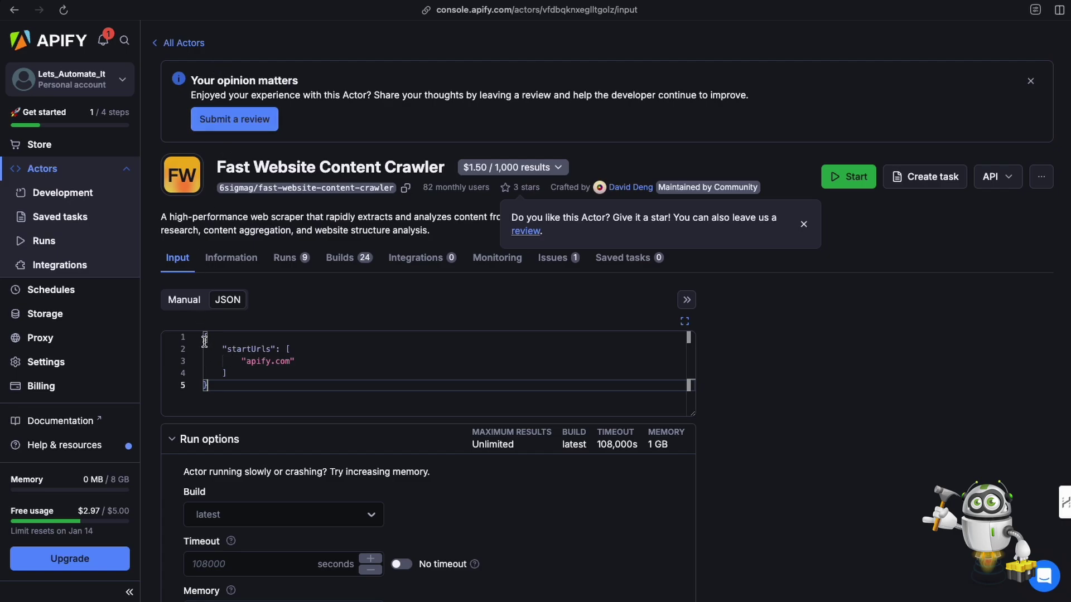
pyautogui.moveTo(215, 385); pyautogui.dragTo(186, 334)
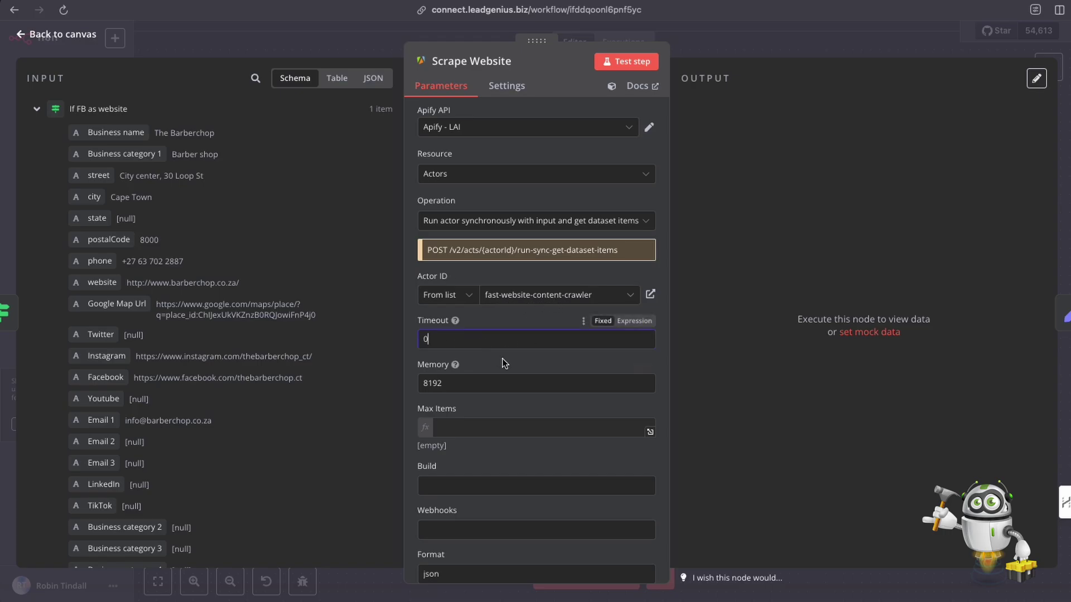
# Step: Back in n8n, review the Scrape Website node's parameters, from timeout and memory down to the custom body
pyautogui.scroll(-5, 504, 361)
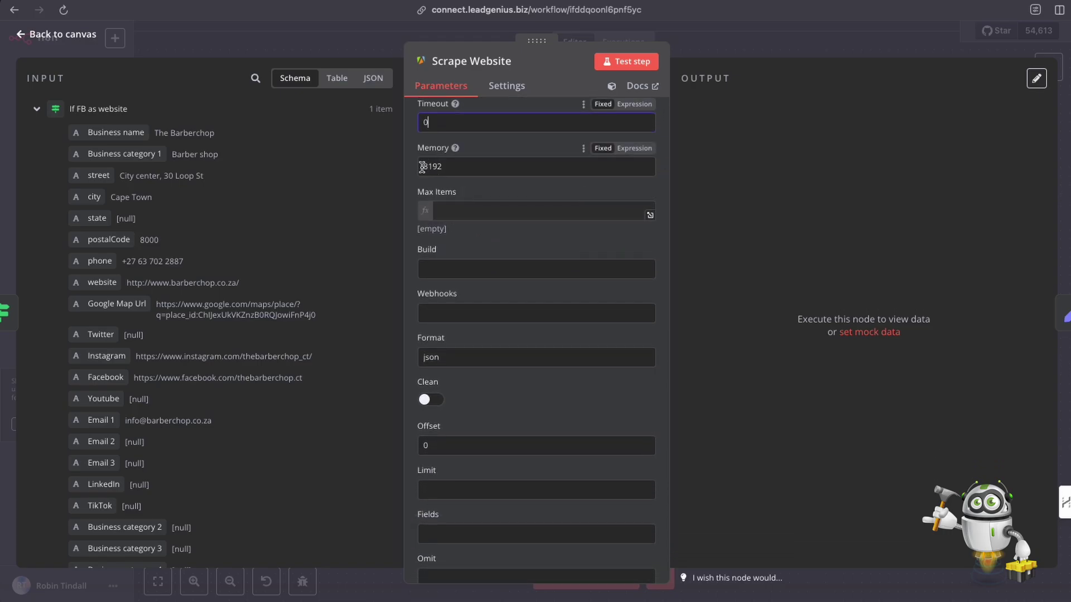
pyautogui.moveTo(422, 166); pyautogui.dragTo(446, 167)
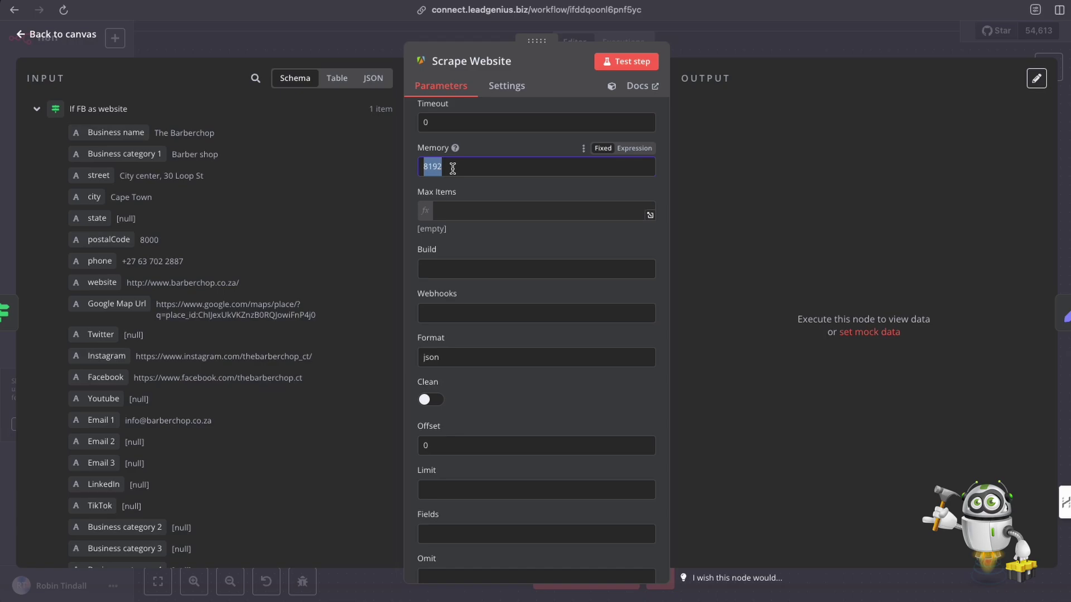
pyautogui.scroll(2, 465, 223)
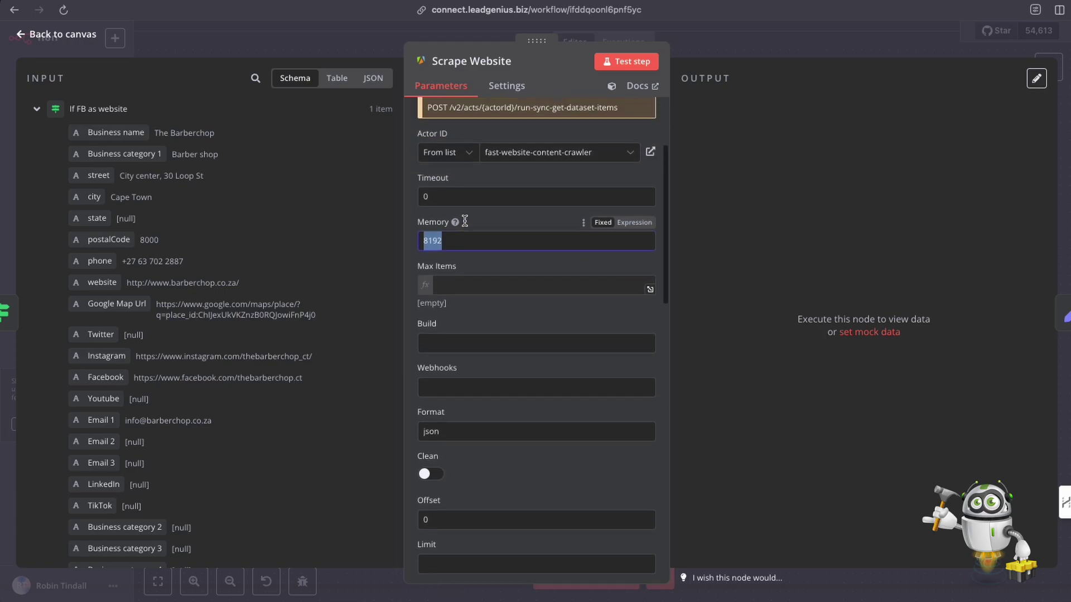
pyautogui.scroll(-8, 484, 245)
pyautogui.scroll(-9, 484, 243)
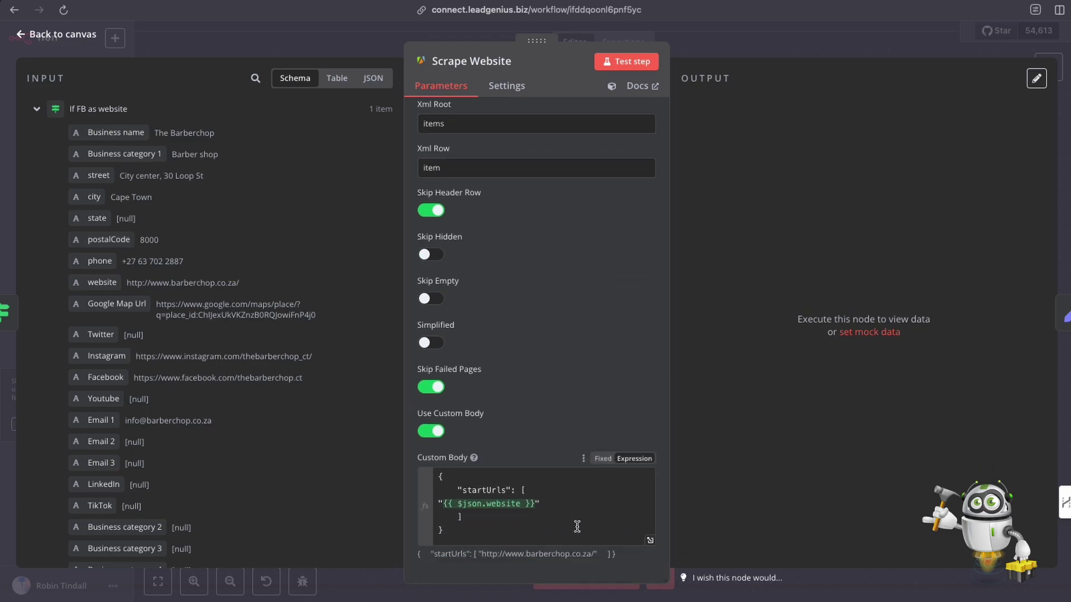
# Step: Expand the Scrape Website custom body and compare its startUrls expression using the website field with the resolved result
pyautogui.click(650, 541)
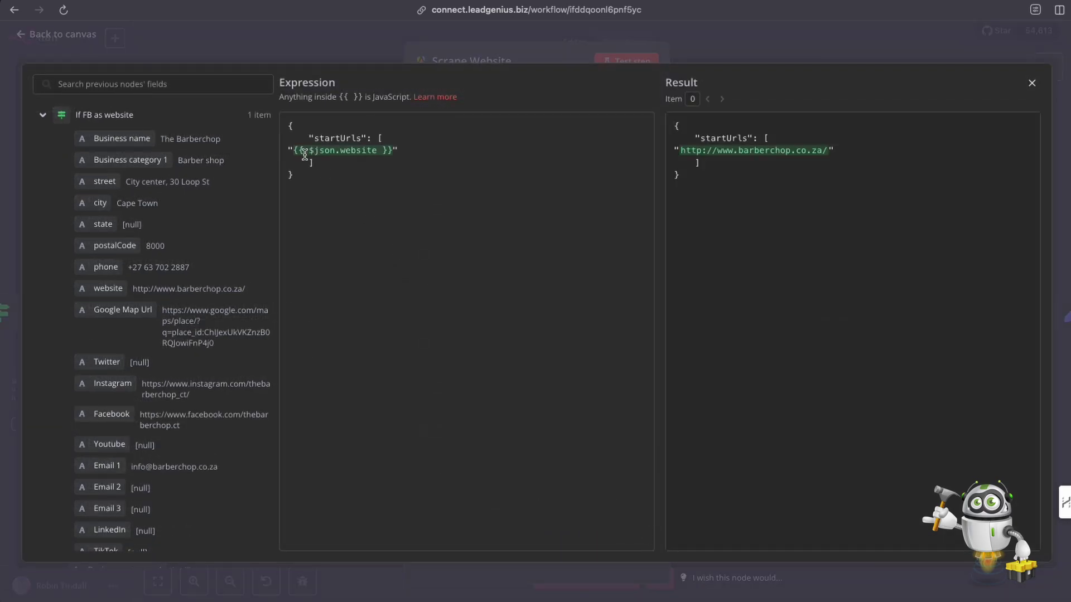
pyautogui.moveTo(289, 124); pyautogui.dragTo(346, 182)
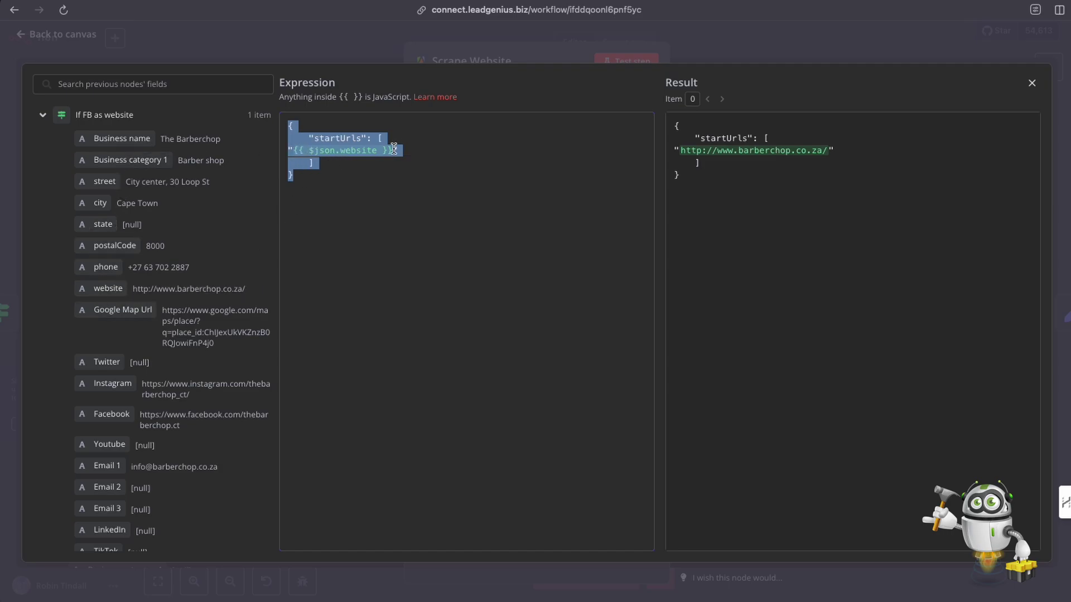
pyautogui.moveTo(108, 289)
pyautogui.mouseDown()
pyautogui.moveTo(306, 173)
pyautogui.moveTo(297, 154)
pyautogui.moveTo(171, 254)
pyautogui.moveTo(129, 327)
pyautogui.moveTo(107, 296)
pyautogui.mouseUp()
pyautogui.moveTo(676, 127); pyautogui.dragTo(682, 178)
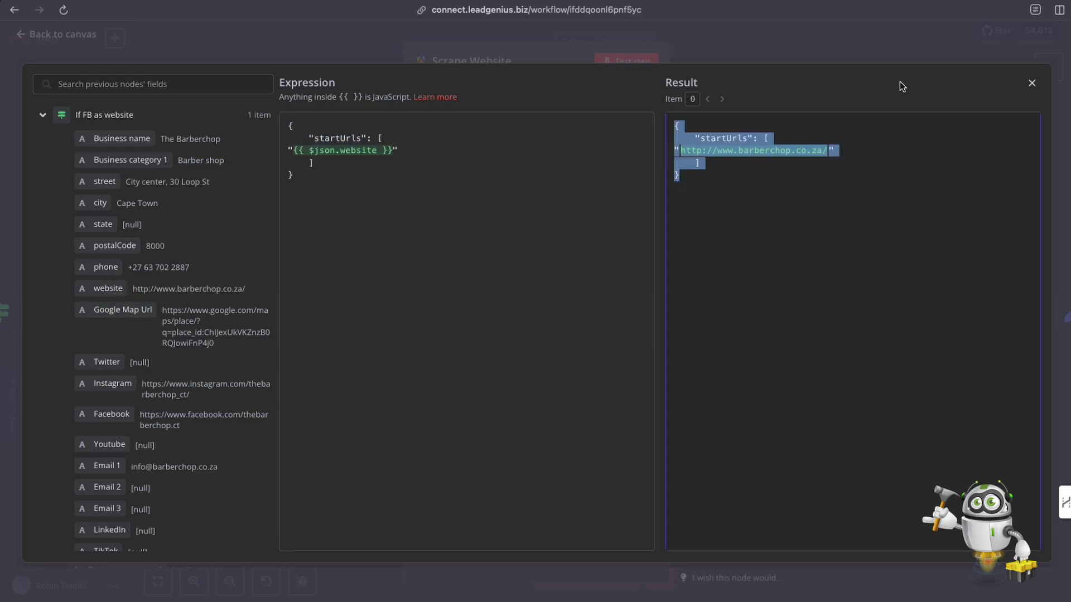
# Step: Test the Scrape Website node and check the Fast Website Content Crawler's runs in the Apify console
pyautogui.click(1032, 84)
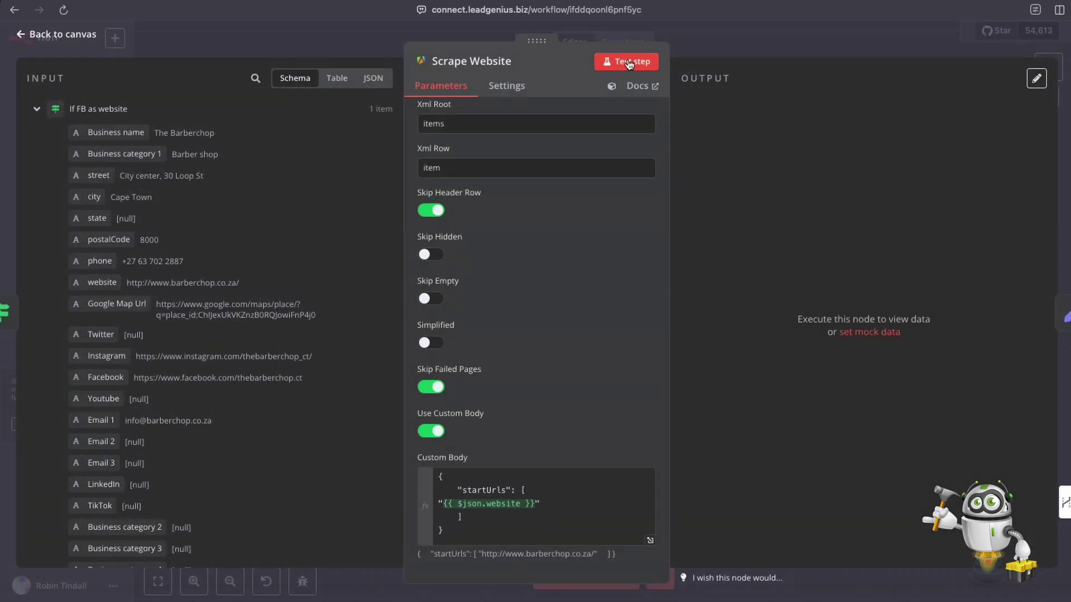
pyautogui.click(626, 63)
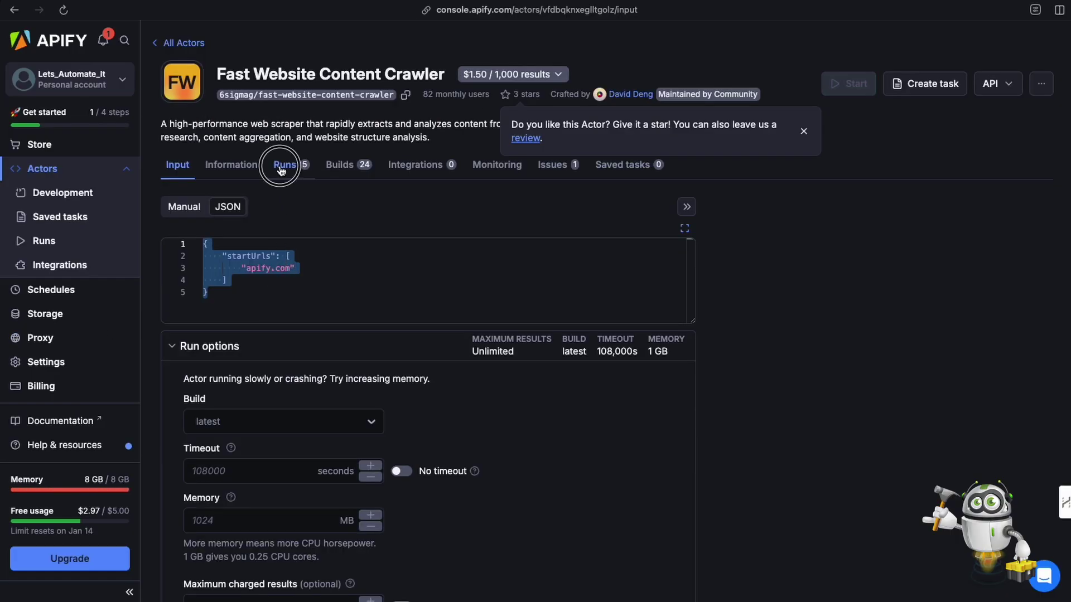
pyautogui.click(282, 169)
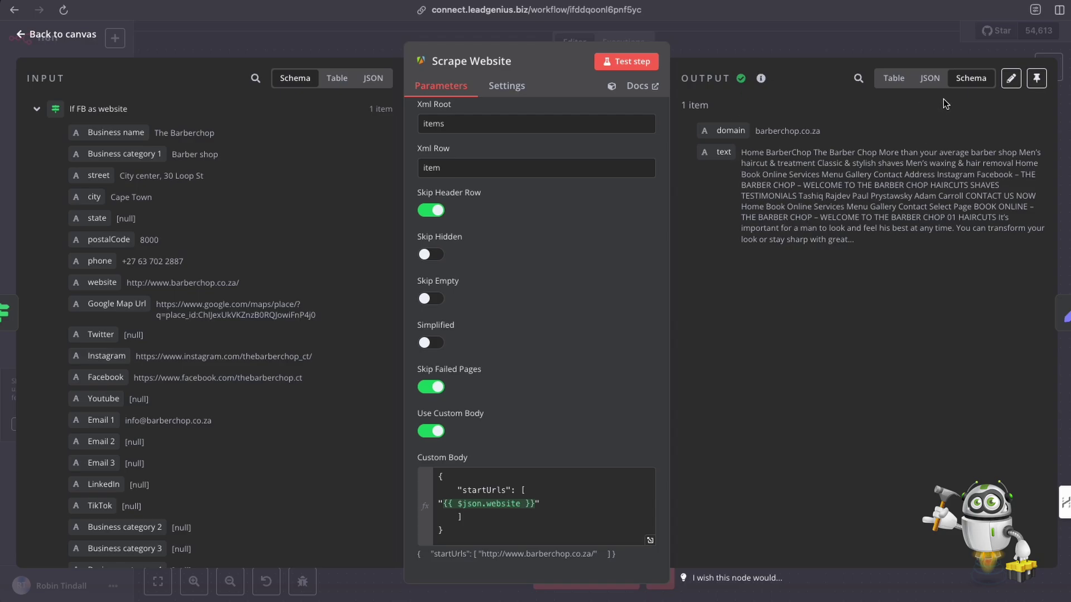
# Step: Back in n8n, review the Scrape Website output as JSON and as a table, and return to the workflow canvas
pyautogui.click(928, 79)
pyautogui.click(894, 79)
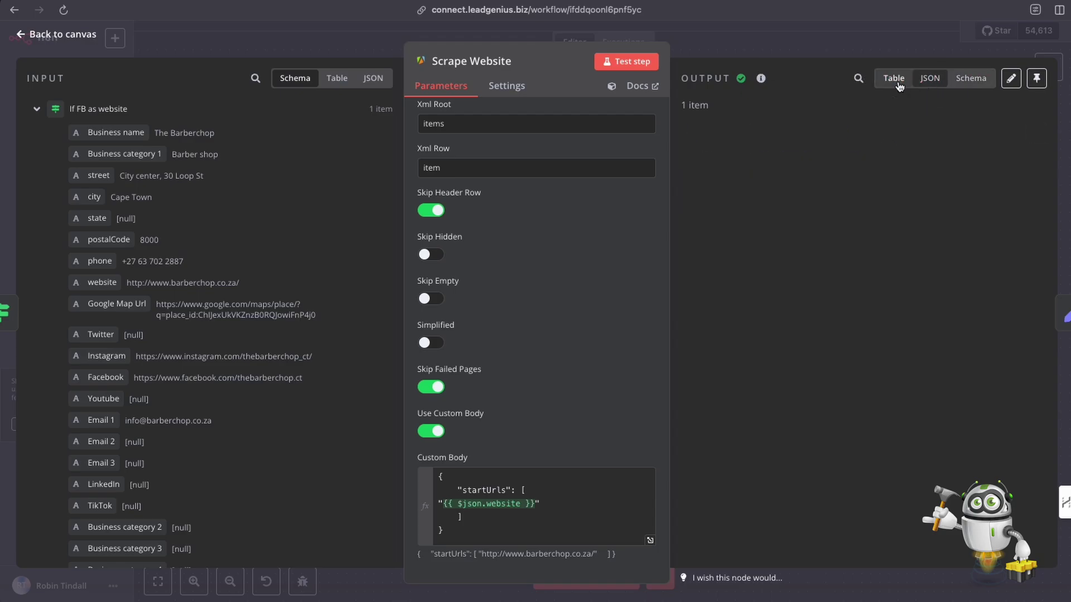
pyautogui.scroll(-10, 851, 244)
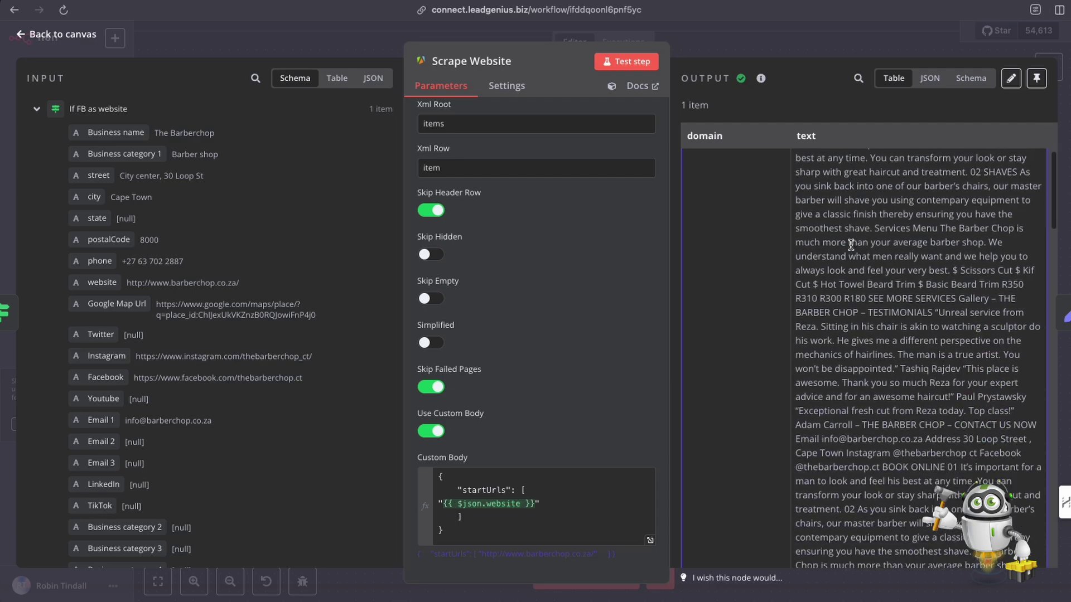
pyautogui.scroll(-10, 850, 245)
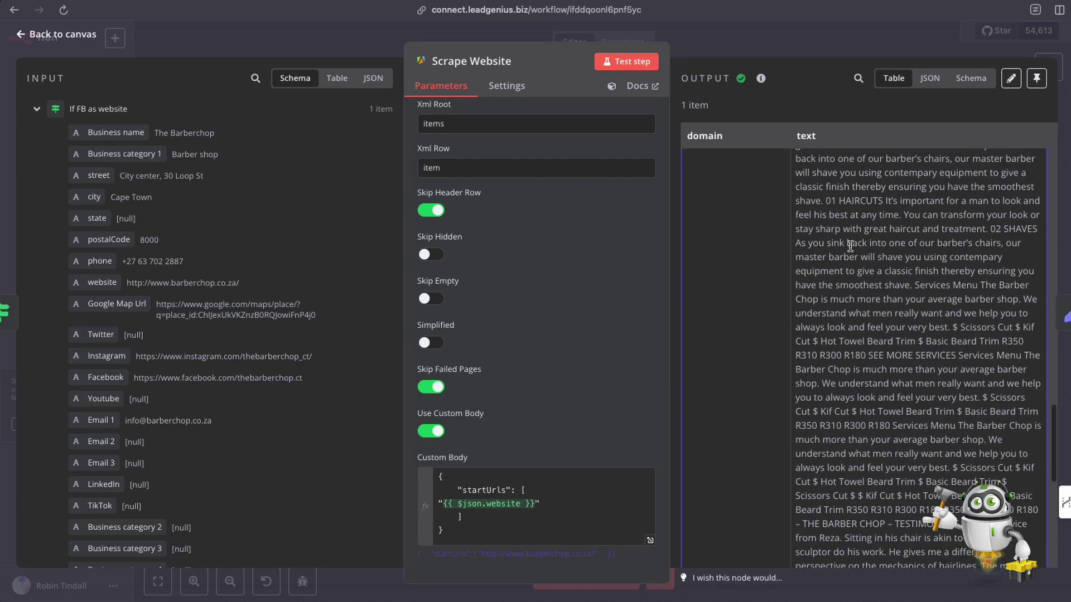
pyautogui.click(767, 50)
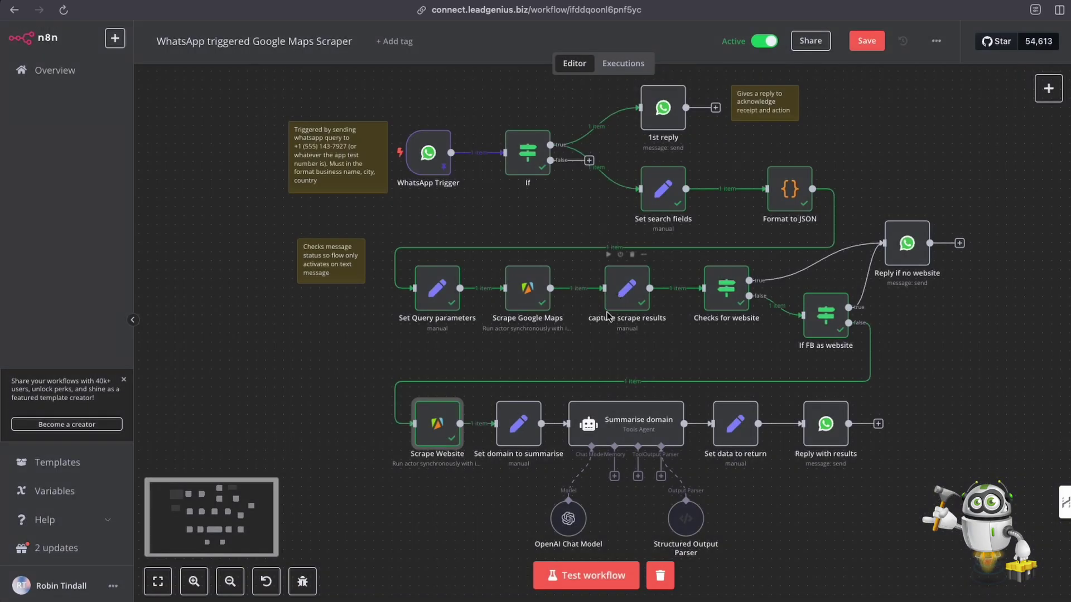
pyautogui.click(529, 290)
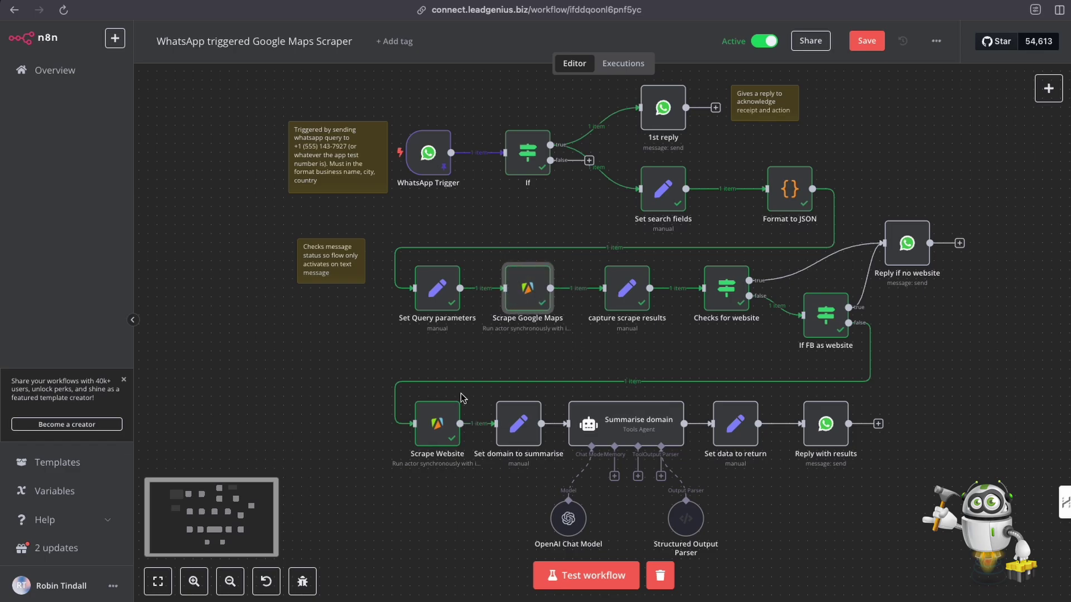
pyautogui.moveTo(430, 416)
pyautogui.mouseDown()
pyautogui.moveTo(429, 389)
pyautogui.moveTo(429, 417)
pyautogui.mouseUp()
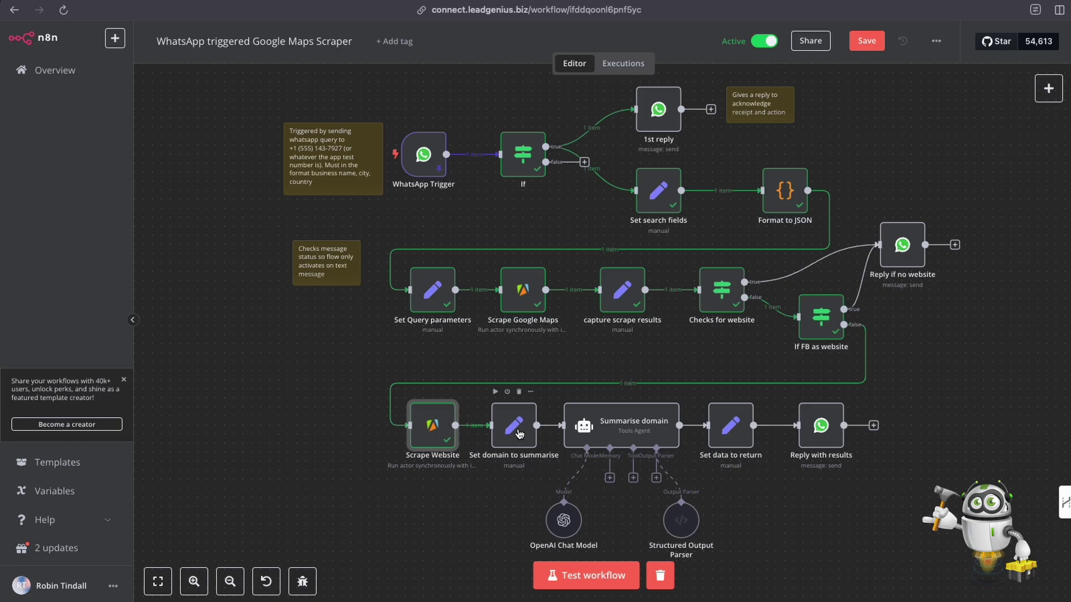
# Step: Open the Set domain to summarise node and examine how its website and text fields map to the scraped domain and text
pyautogui.click(518, 428)
pyautogui.doubleClick(518, 428)
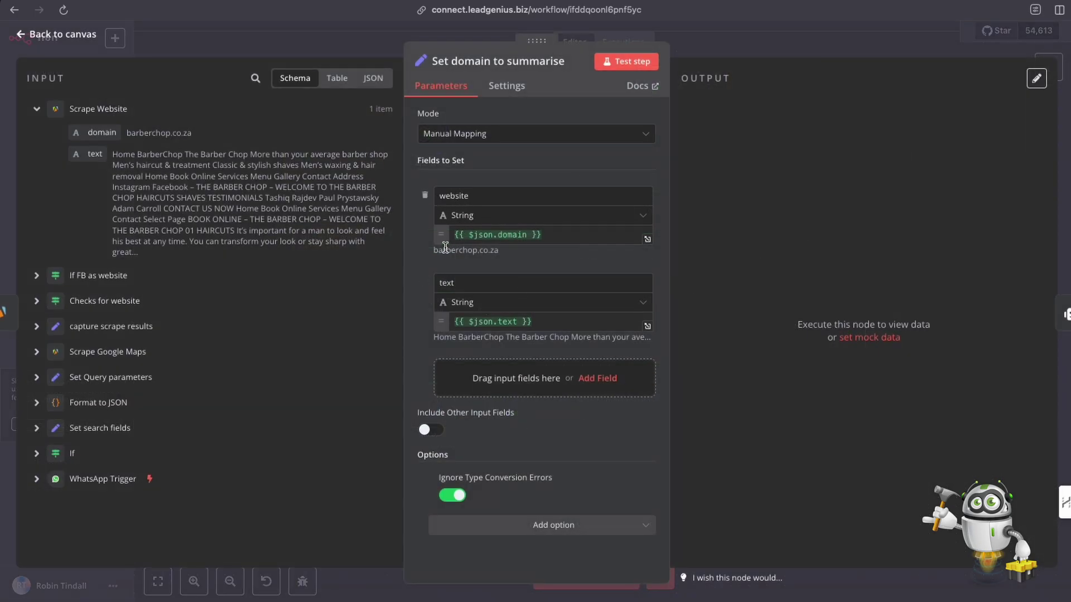
pyautogui.moveTo(434, 249); pyautogui.dragTo(502, 251)
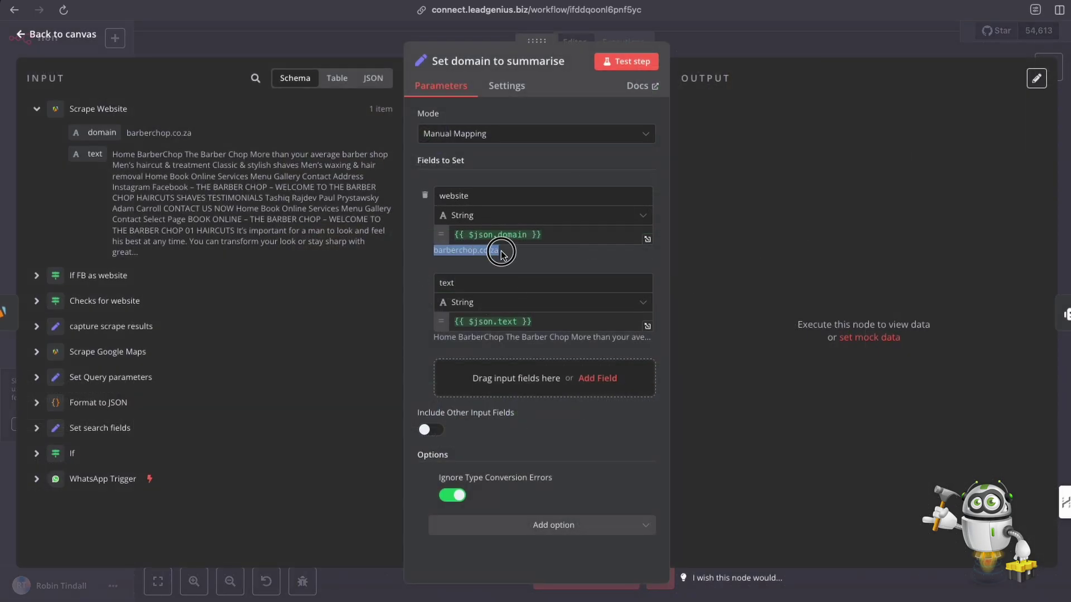
pyautogui.click(466, 195)
pyautogui.doubleClick(466, 195)
pyautogui.click(465, 195)
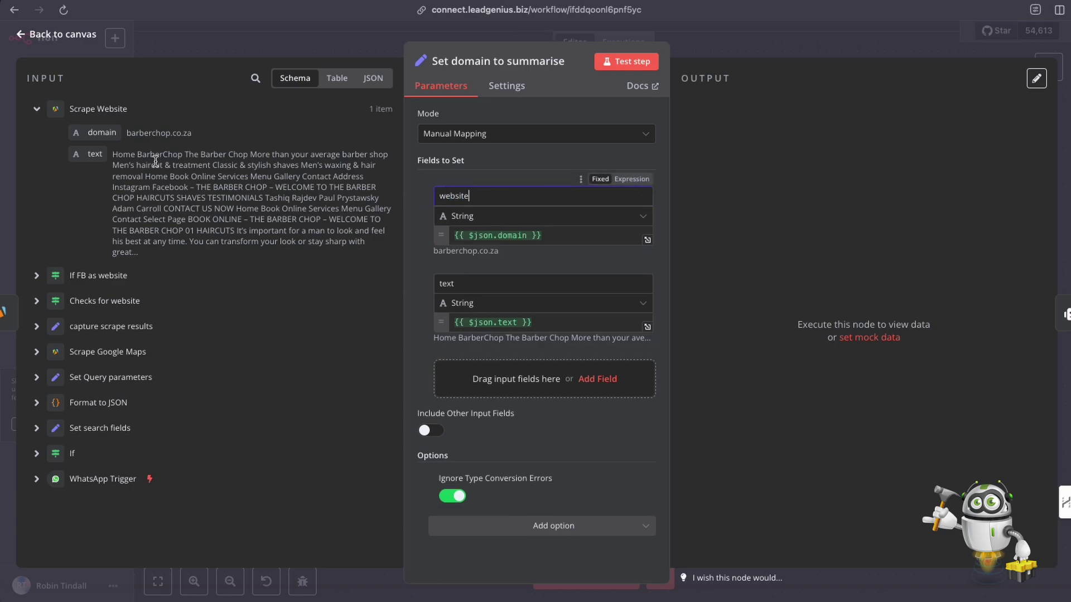
pyautogui.moveTo(97, 134)
pyautogui.mouseDown()
pyautogui.moveTo(448, 276)
pyautogui.moveTo(96, 143)
pyautogui.mouseUp()
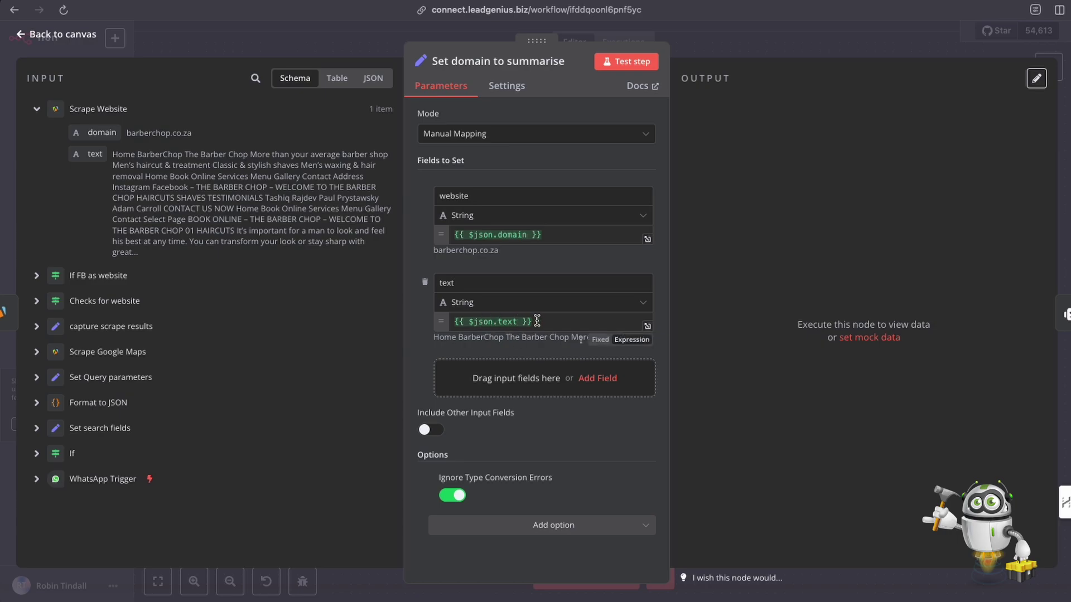
pyautogui.moveTo(534, 321); pyautogui.dragTo(426, 319)
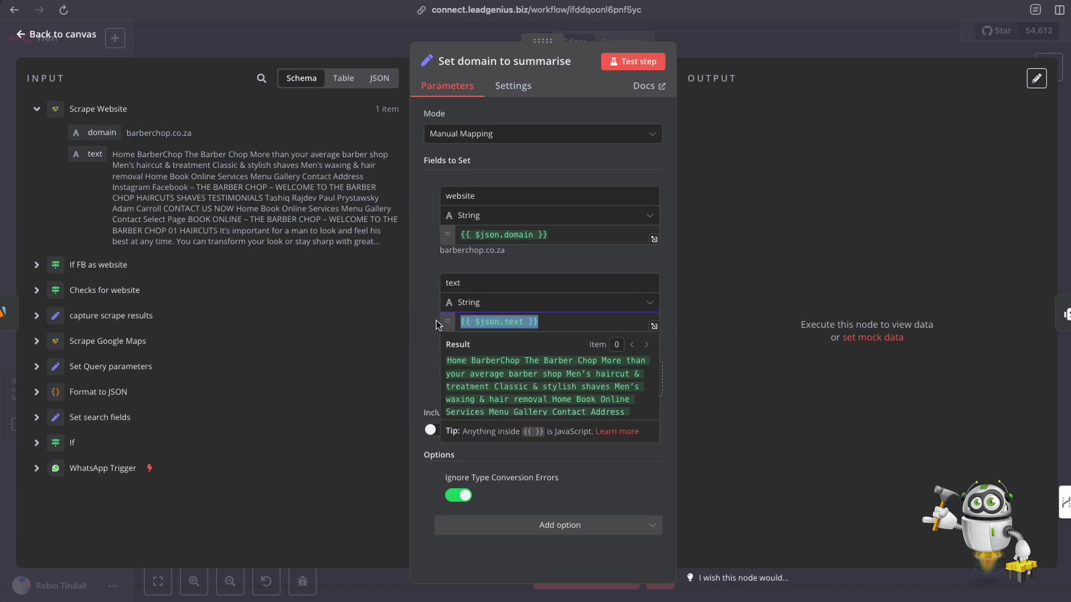
pyautogui.click(430, 322)
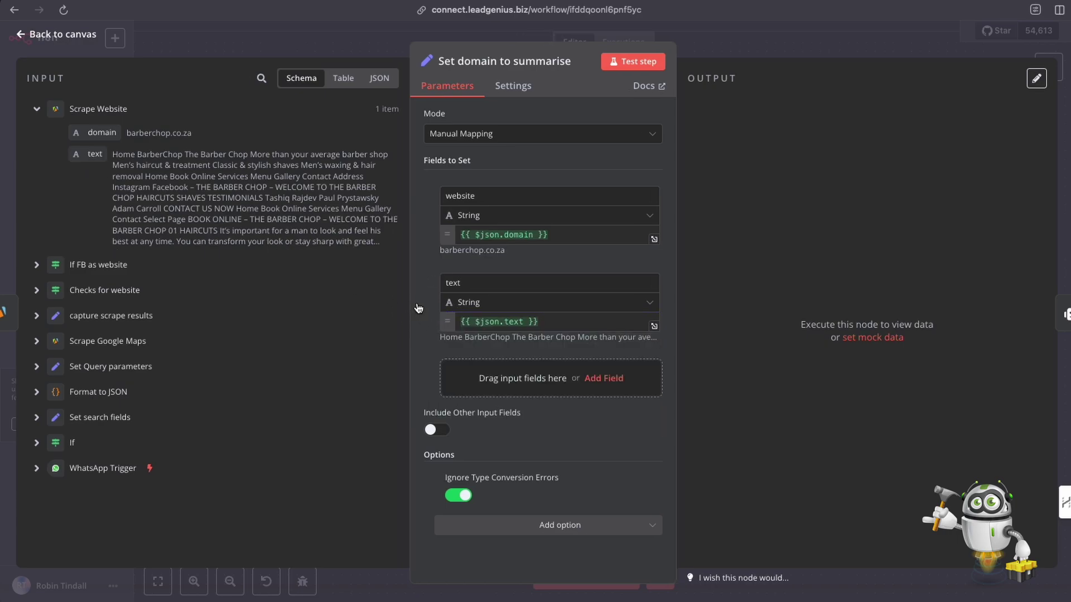
# Step: Test the Set domain to summarise node, review its website and text output, and return to the canvas
pyautogui.click(636, 64)
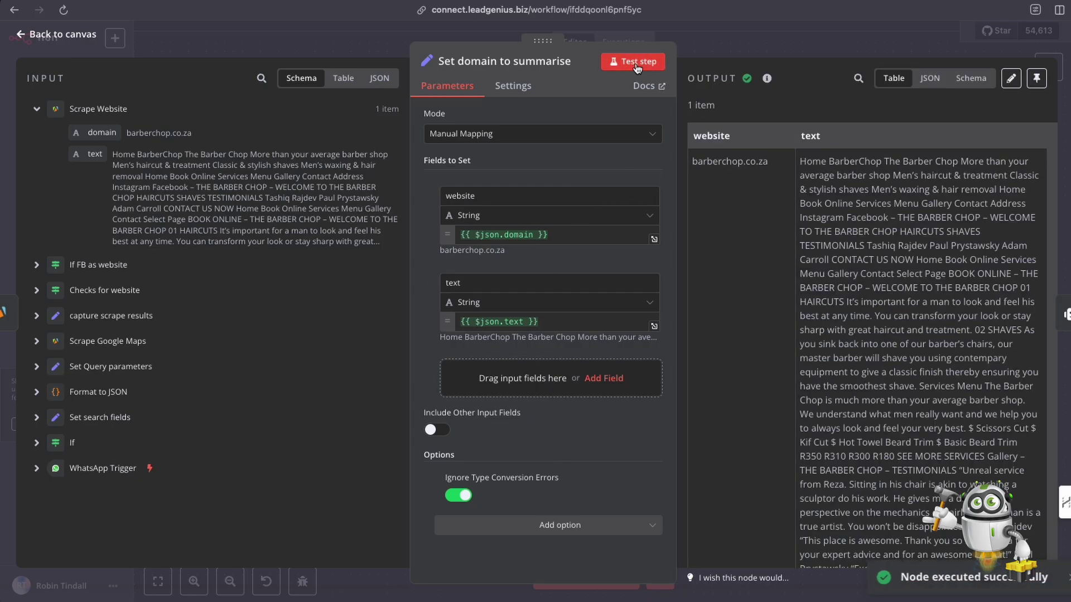
pyautogui.scroll(-5, 931, 269)
pyautogui.scroll(5, 931, 270)
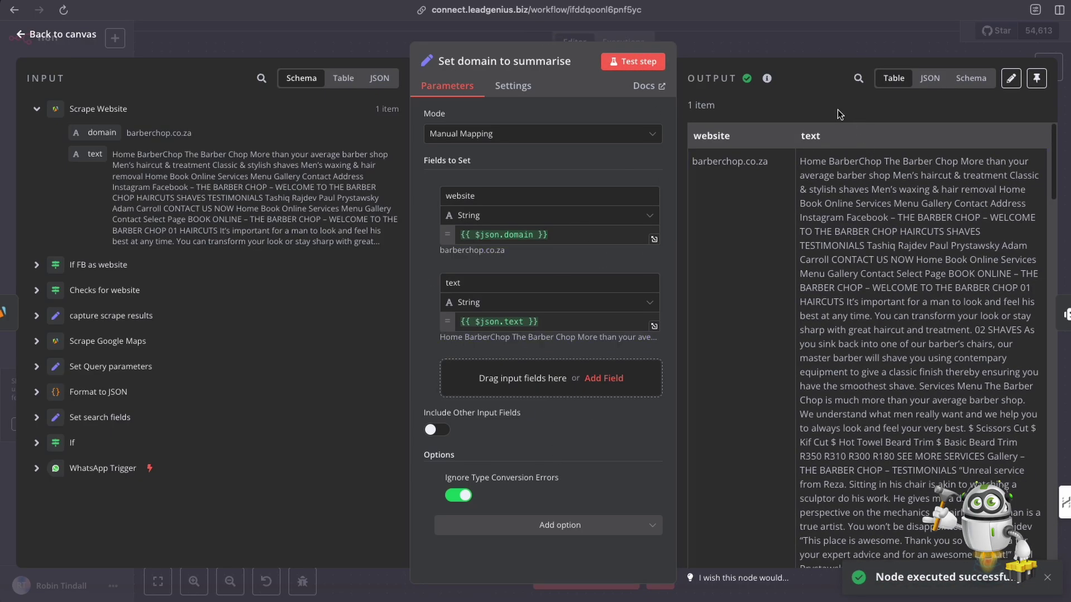
pyautogui.click(759, 56)
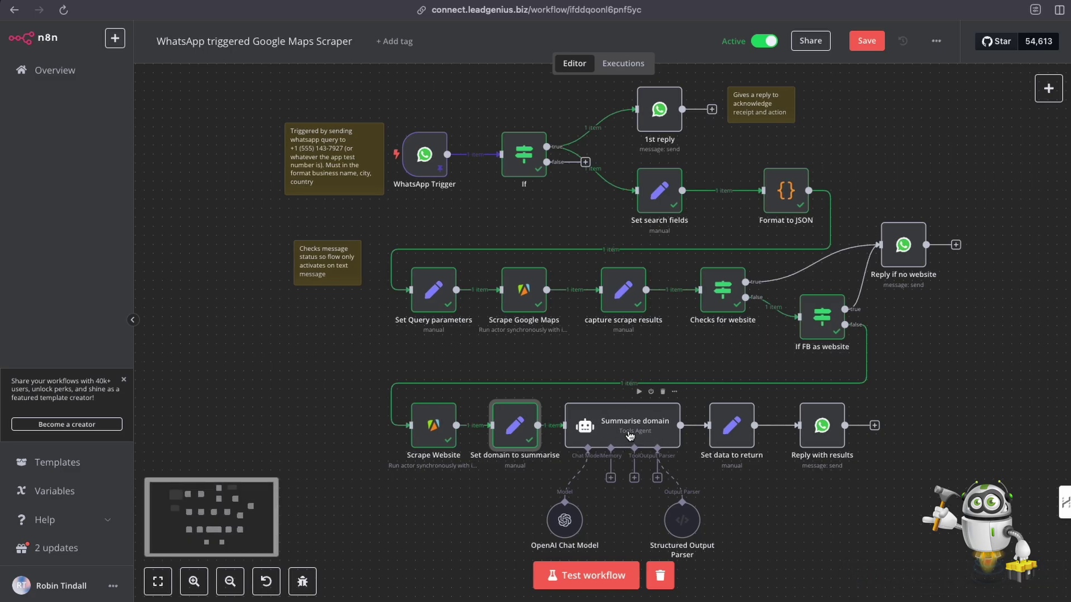
# Step: Add an AI Agent node found by searching for "tools", and delete it from the canvas again
pyautogui.click(1049, 90)
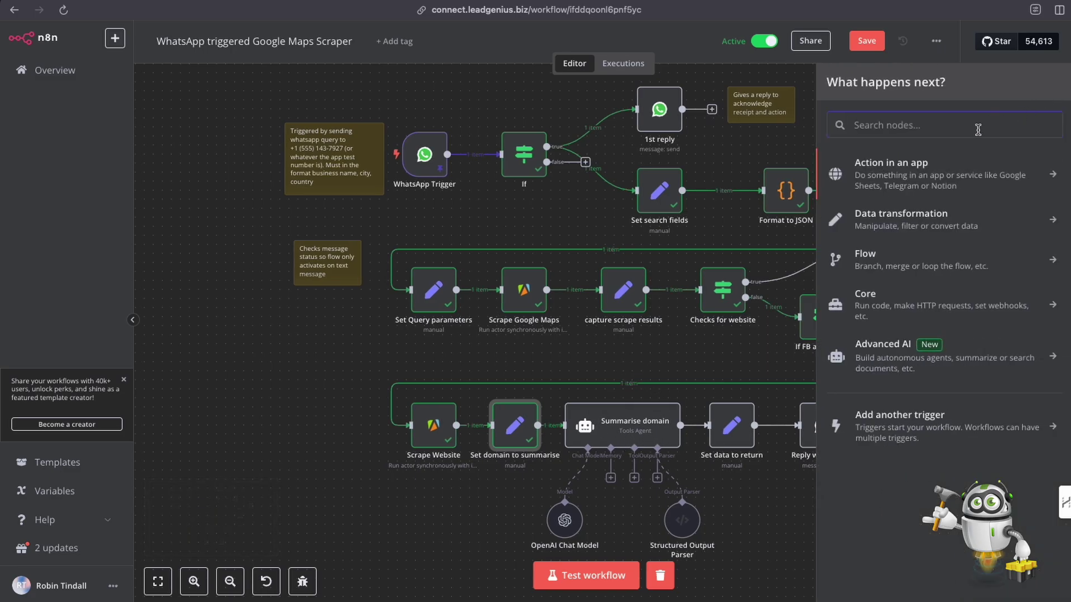
pyautogui.write('tools')
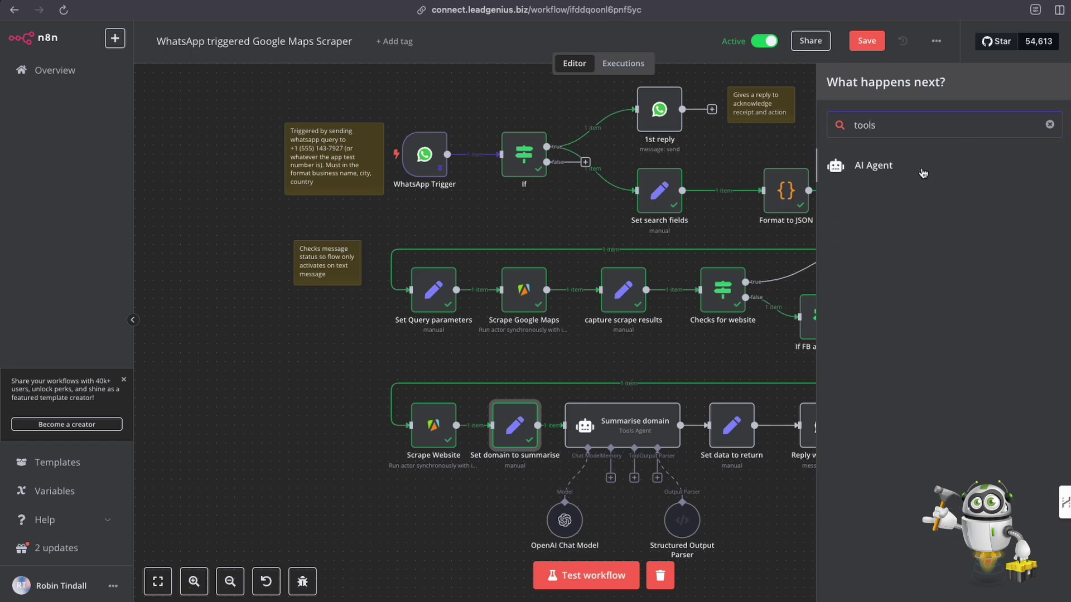
pyautogui.click(924, 173)
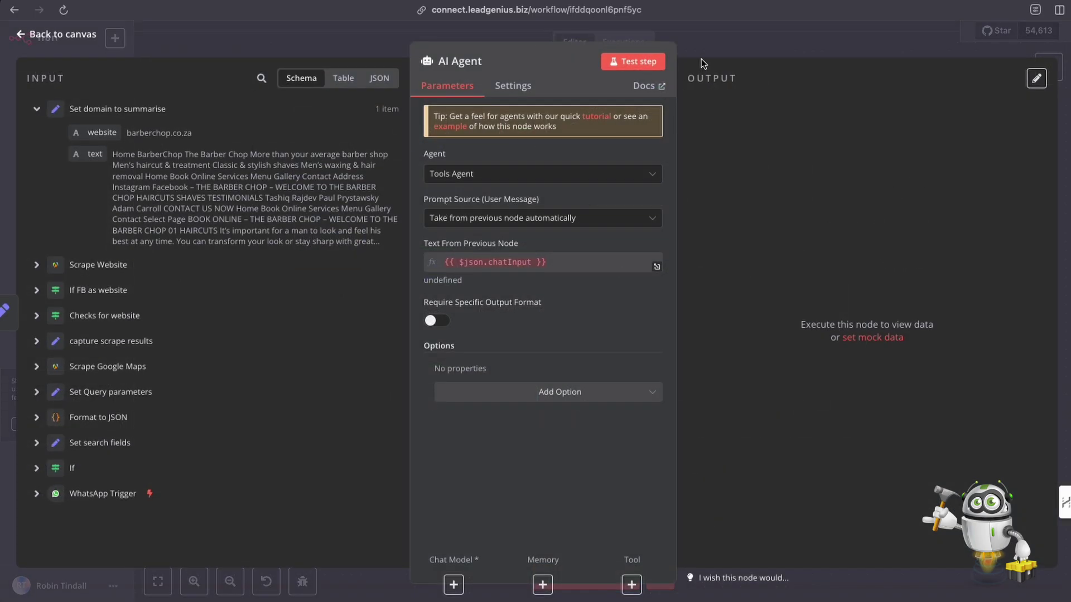
pyautogui.click(795, 38)
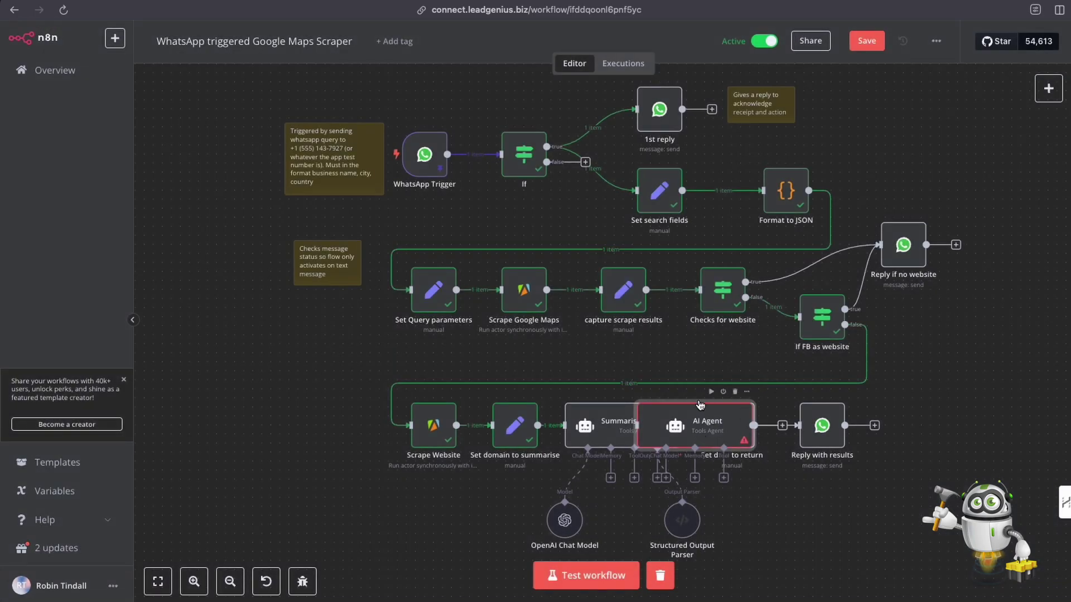
pyautogui.click(735, 392)
pyautogui.moveTo(739, 398); pyautogui.dragTo(732, 400)
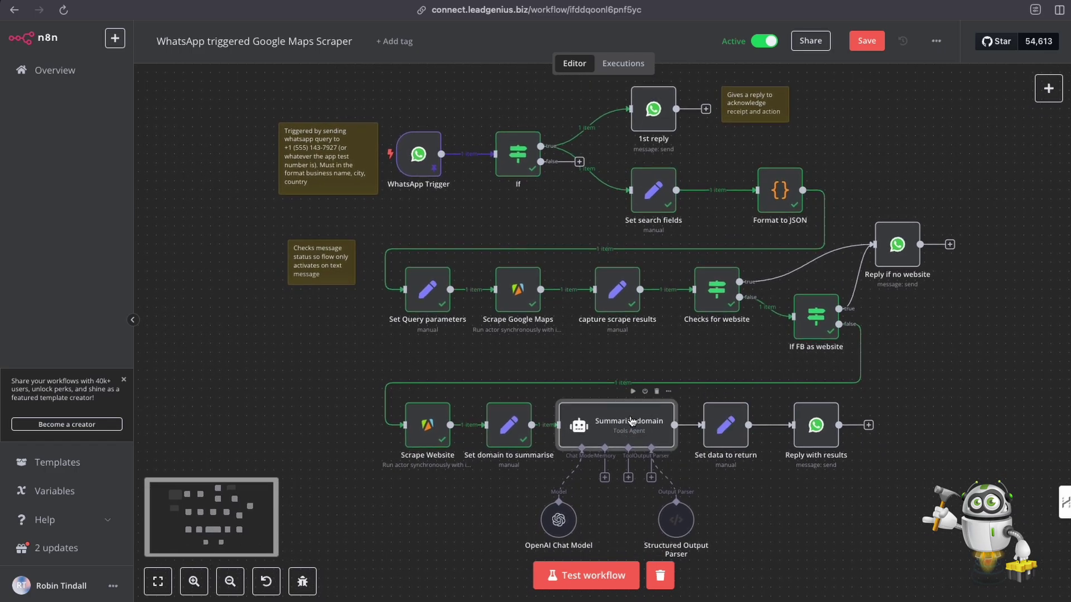
# Step: Open the Summarise domain node, expand its prompt text, and read the primary objective and the desired output items
pyautogui.doubleClick(630, 419)
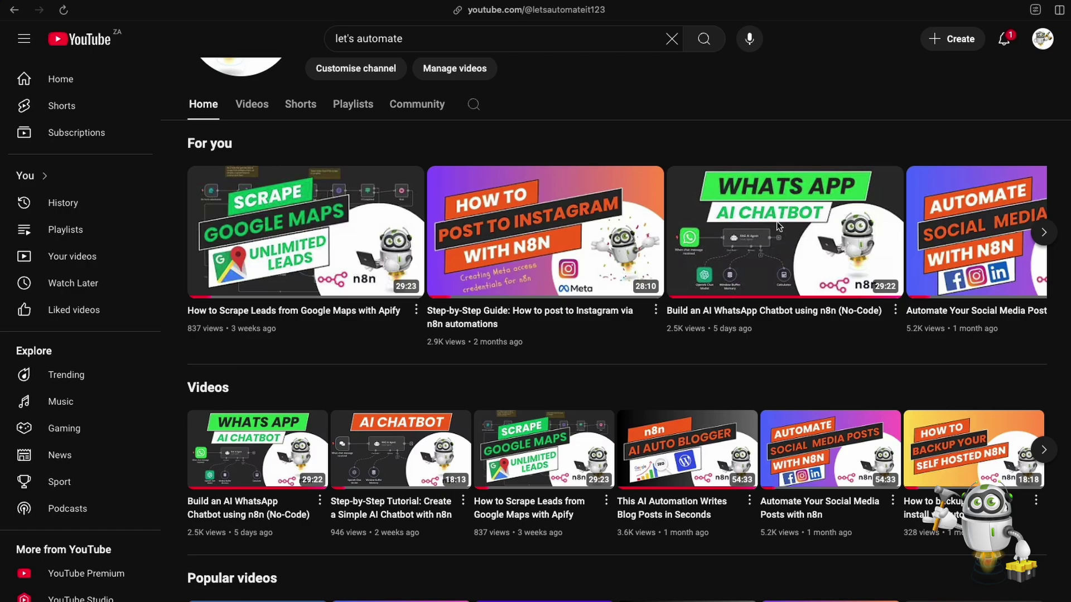
pyautogui.moveTo(781, 229)
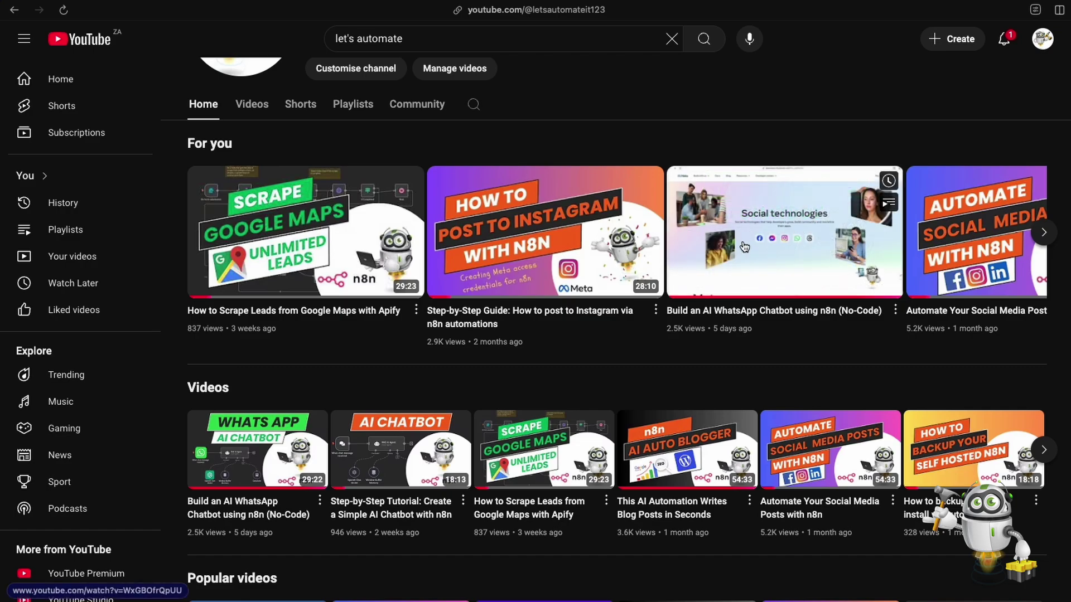
pyautogui.moveTo(604, 268)
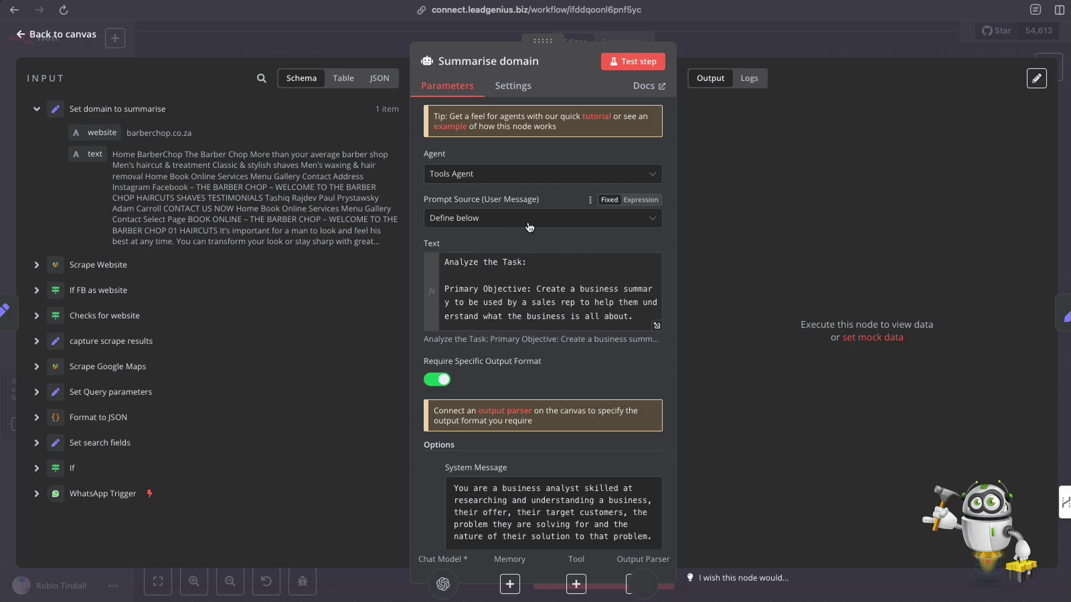
pyautogui.click(658, 328)
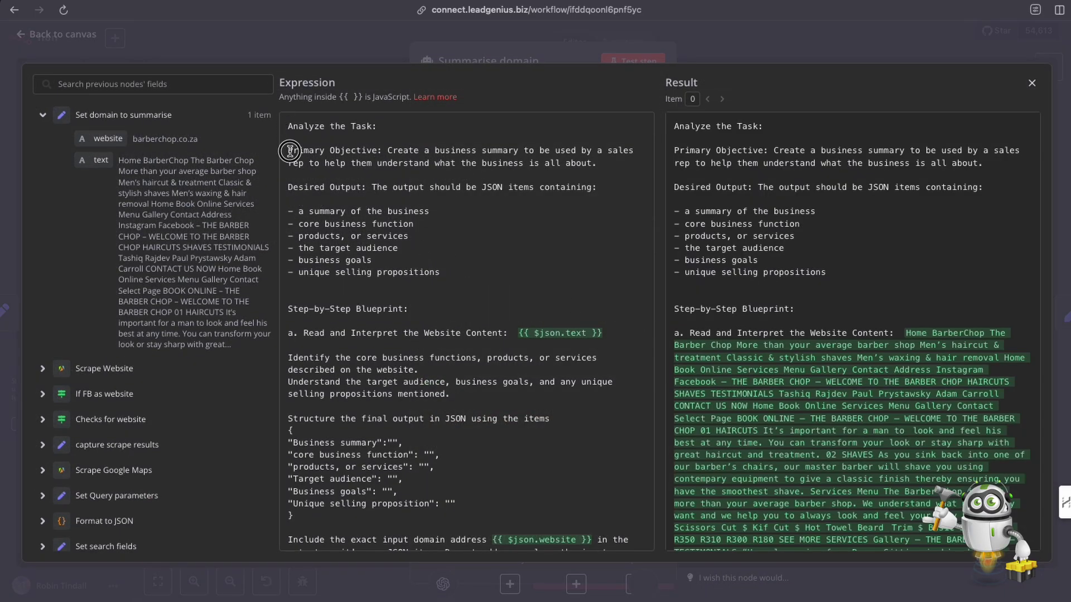
pyautogui.moveTo(288, 149); pyautogui.dragTo(606, 165)
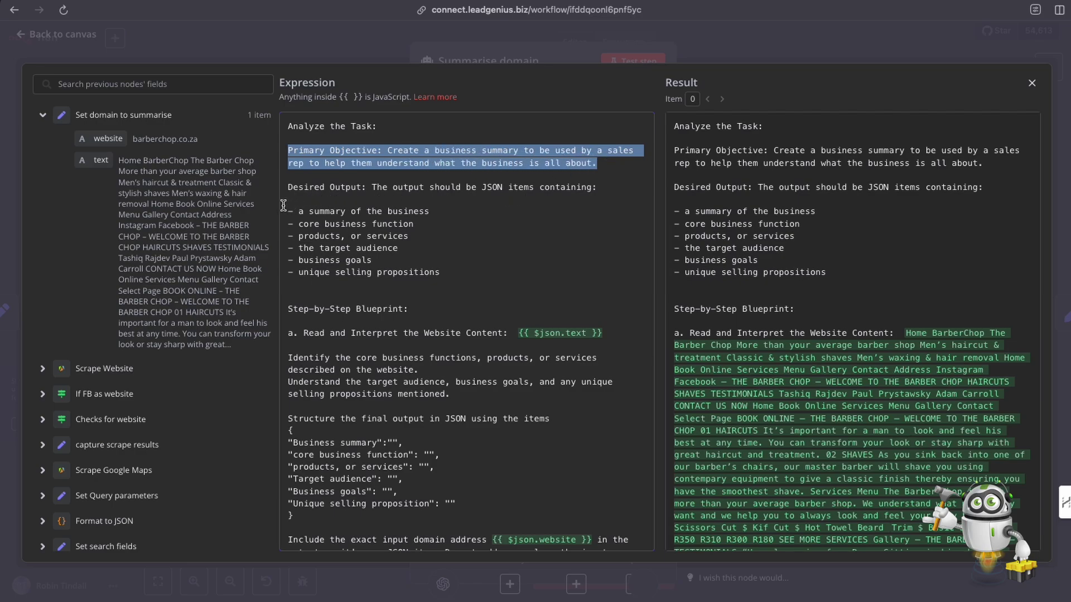
pyautogui.moveTo(288, 200); pyautogui.dragTo(451, 279)
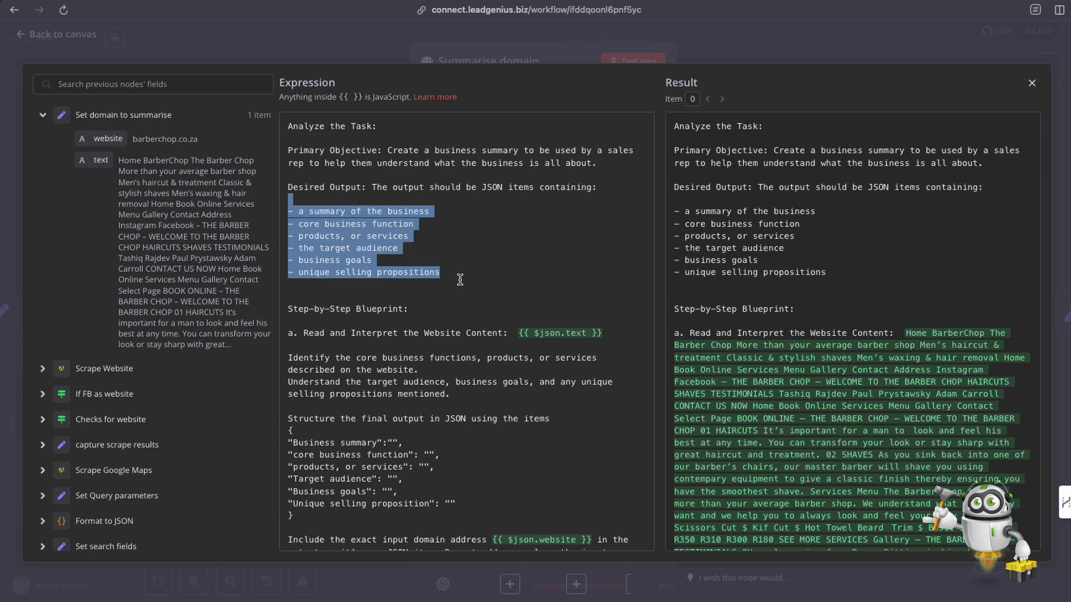
pyautogui.click(460, 280)
pyautogui.scroll(-2, 459, 293)
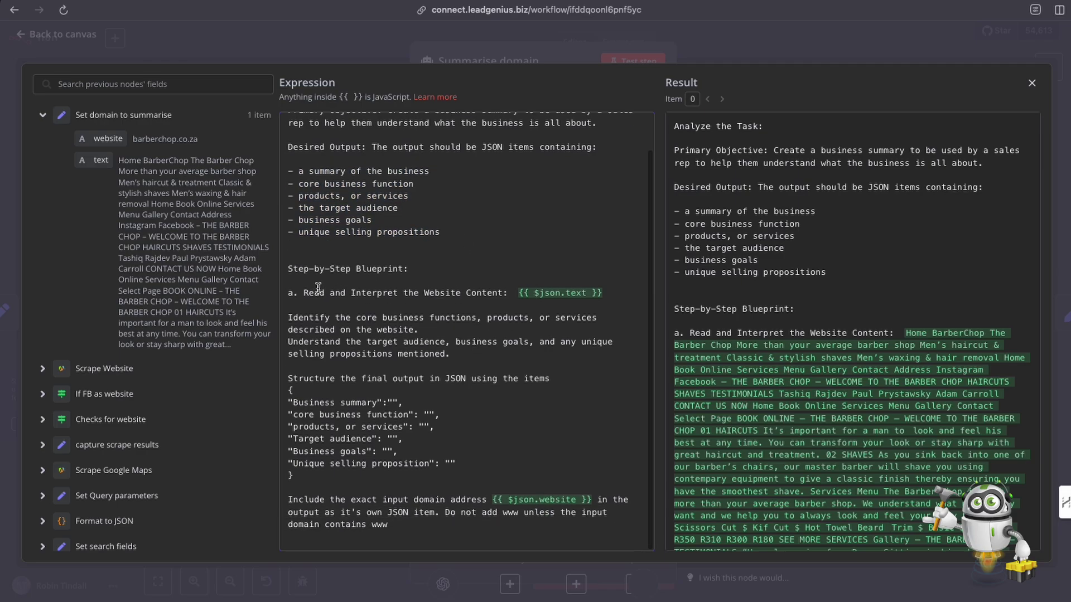
# Step: Compare the prompt's website content expression {{ $json.text }} with the input text field and the resolved result
pyautogui.moveTo(299, 292); pyautogui.dragTo(524, 295)
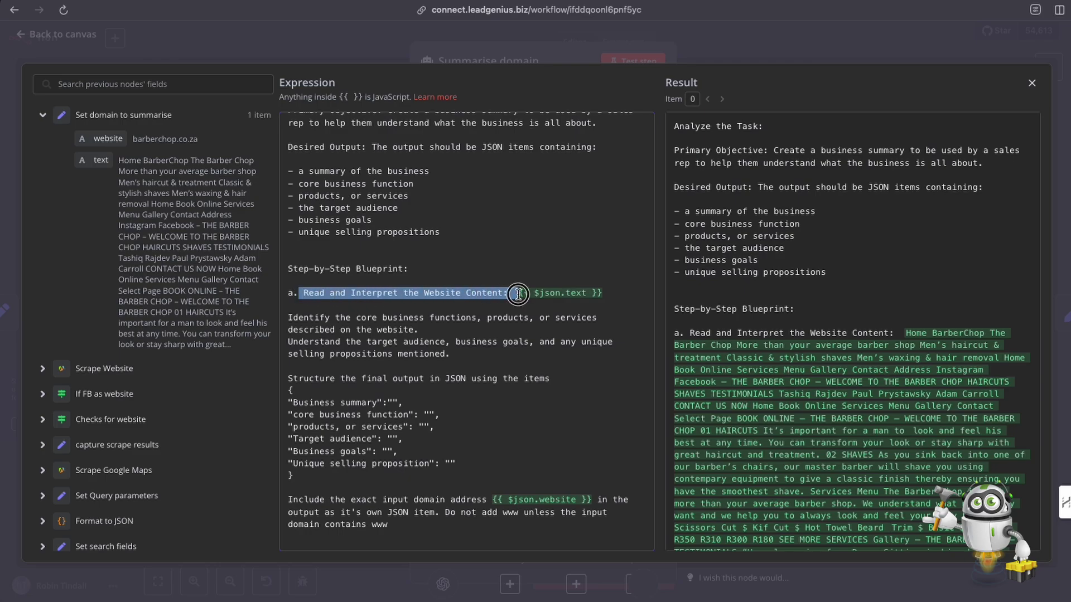
pyautogui.click(525, 295)
pyautogui.moveTo(91, 161)
pyautogui.mouseDown()
pyautogui.moveTo(519, 301)
pyautogui.moveTo(20, 155)
pyautogui.moveTo(85, 161)
pyautogui.mouseUp()
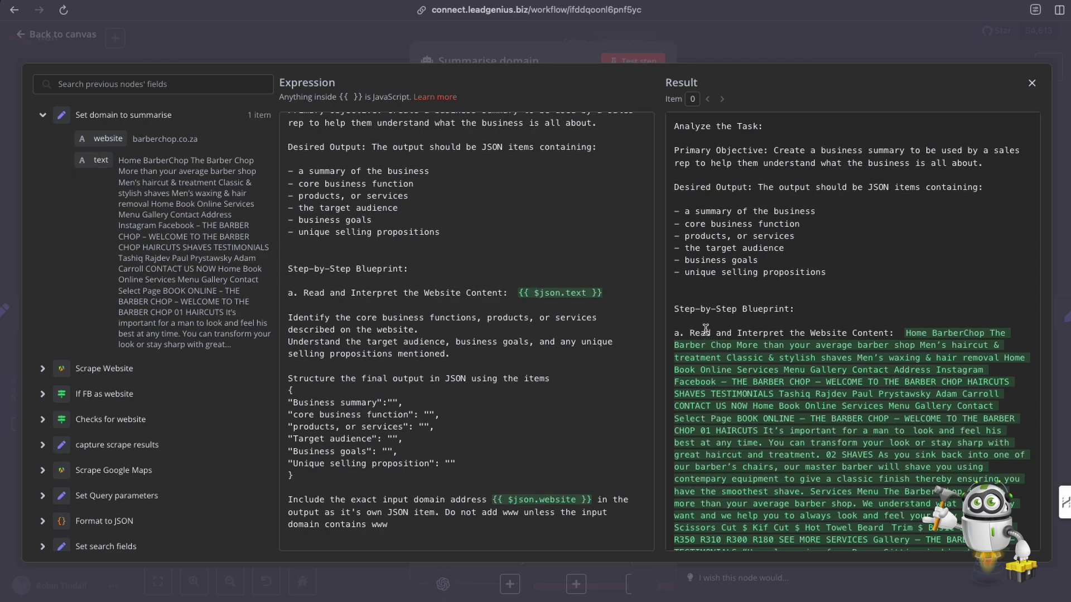
pyautogui.scroll(-3, 721, 286)
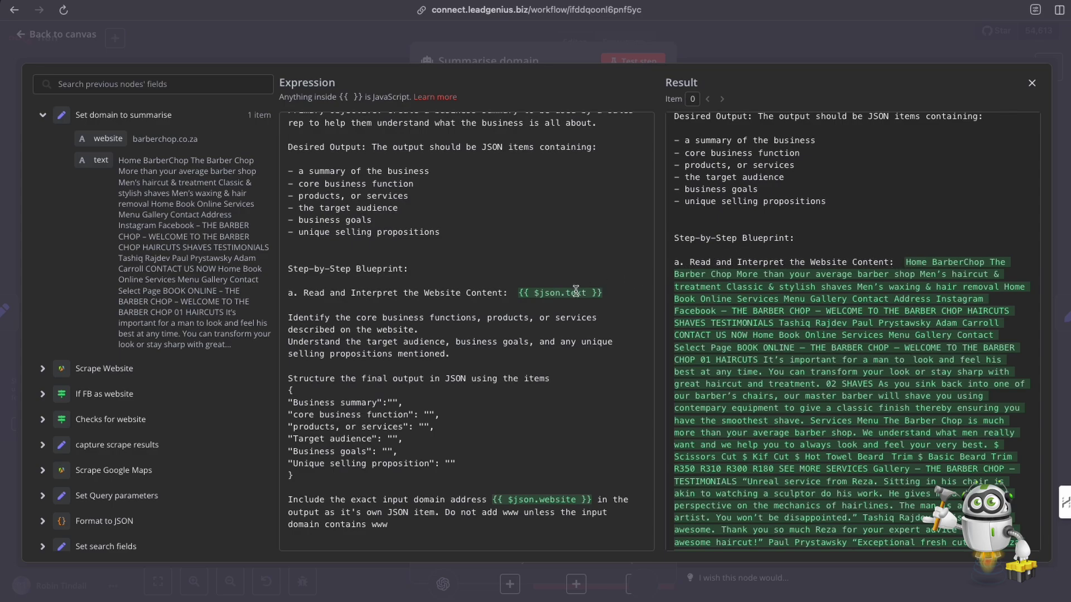
pyautogui.moveTo(519, 293); pyautogui.dragTo(603, 294)
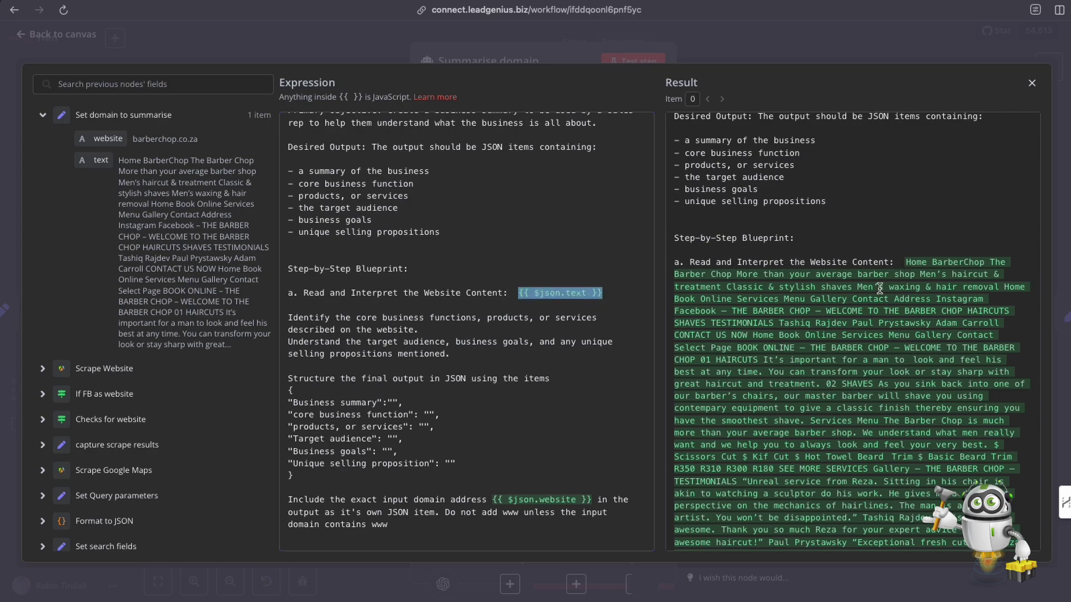
pyautogui.moveTo(906, 263); pyautogui.dragTo(953, 518)
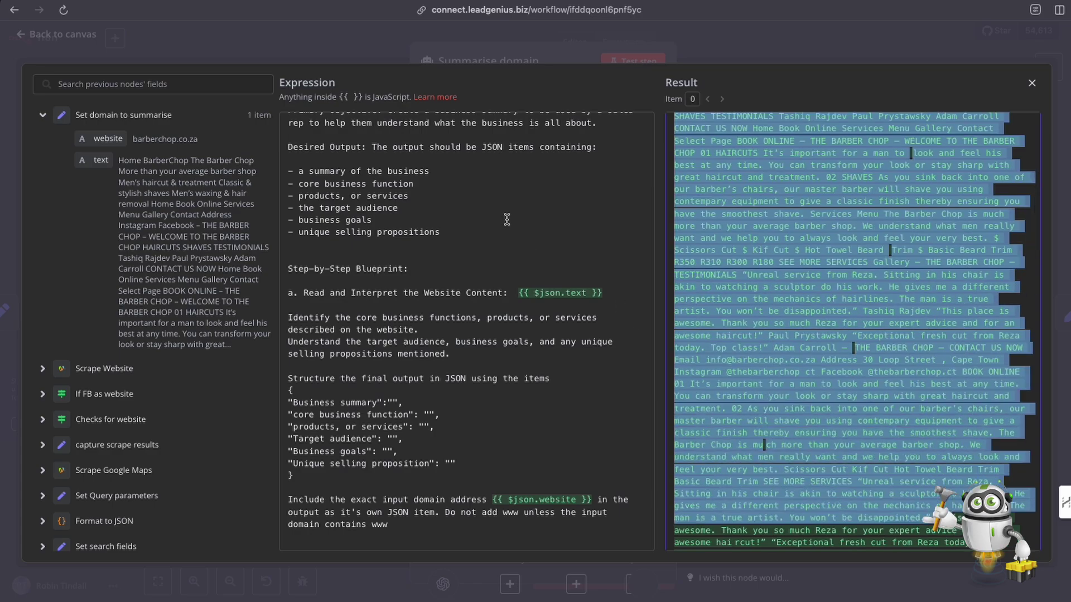
# Step: Read the prompt's instructions for identifying business functions and audience, and the JSON structure specified for the final output
pyautogui.click(528, 232)
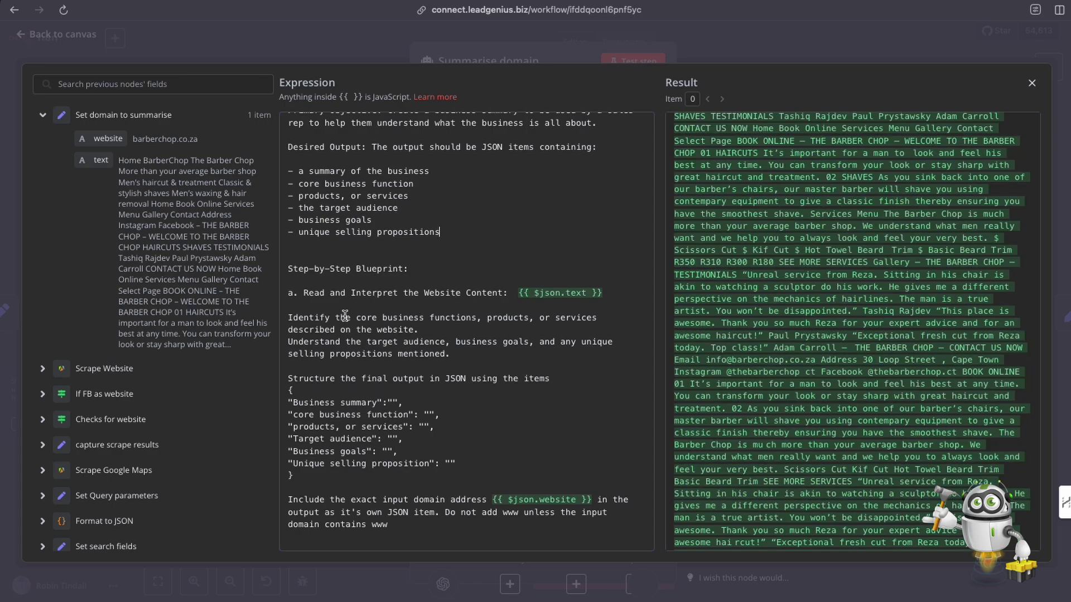
pyautogui.moveTo(288, 318); pyautogui.dragTo(442, 368)
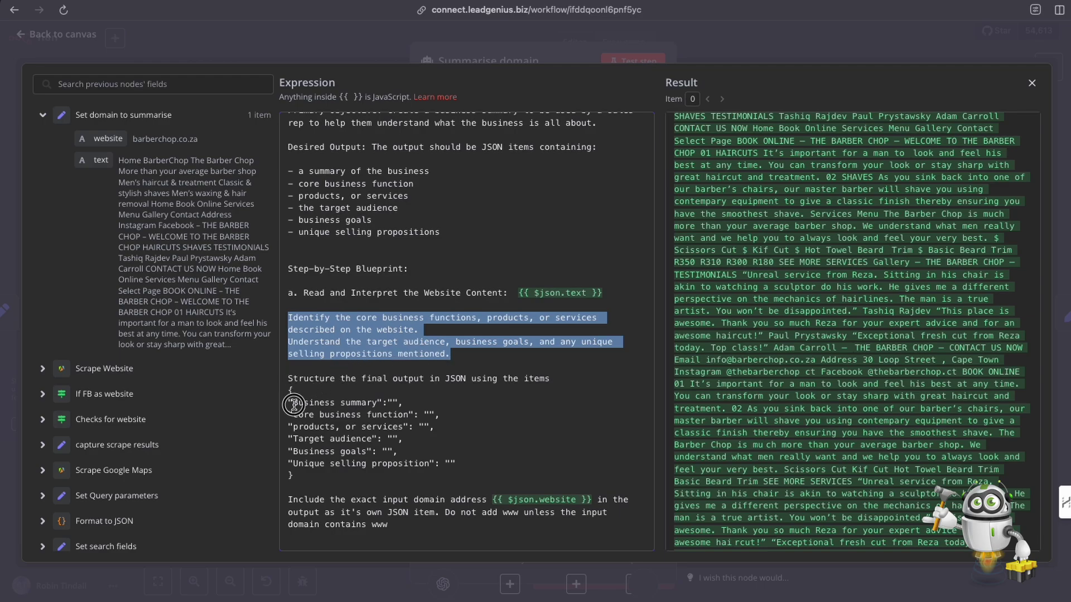
pyautogui.moveTo(292, 403); pyautogui.dragTo(383, 406)
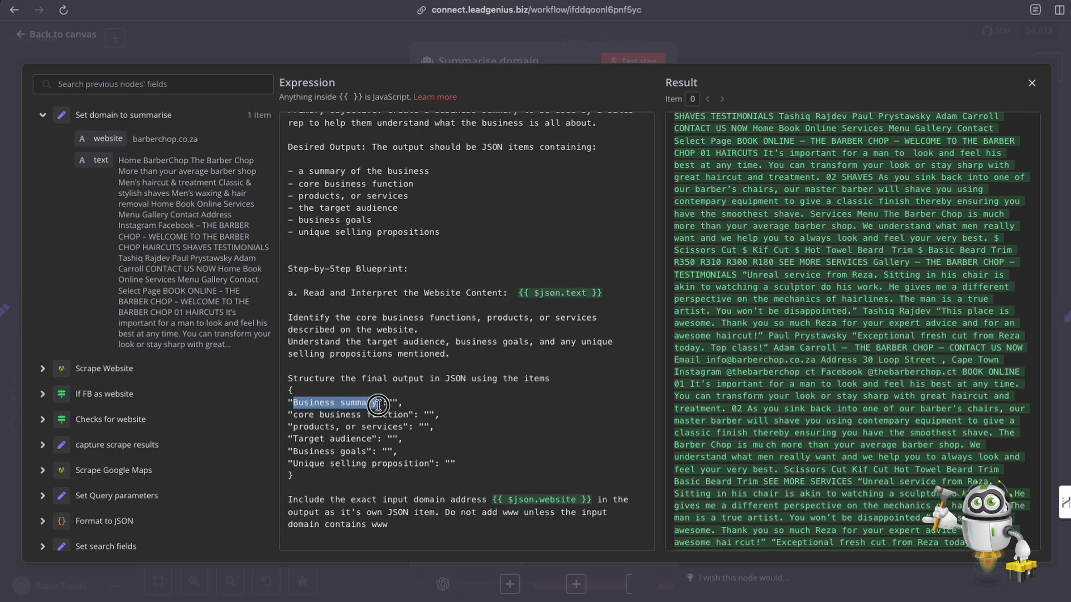
pyautogui.moveTo(293, 415); pyautogui.dragTo(407, 417)
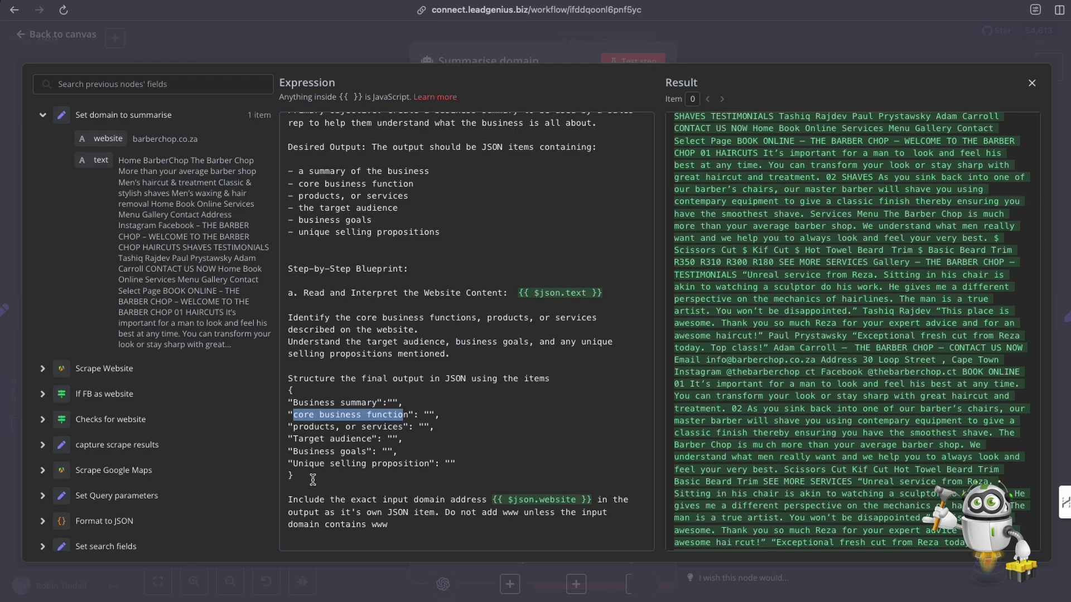
pyautogui.moveTo(313, 480); pyautogui.dragTo(286, 393)
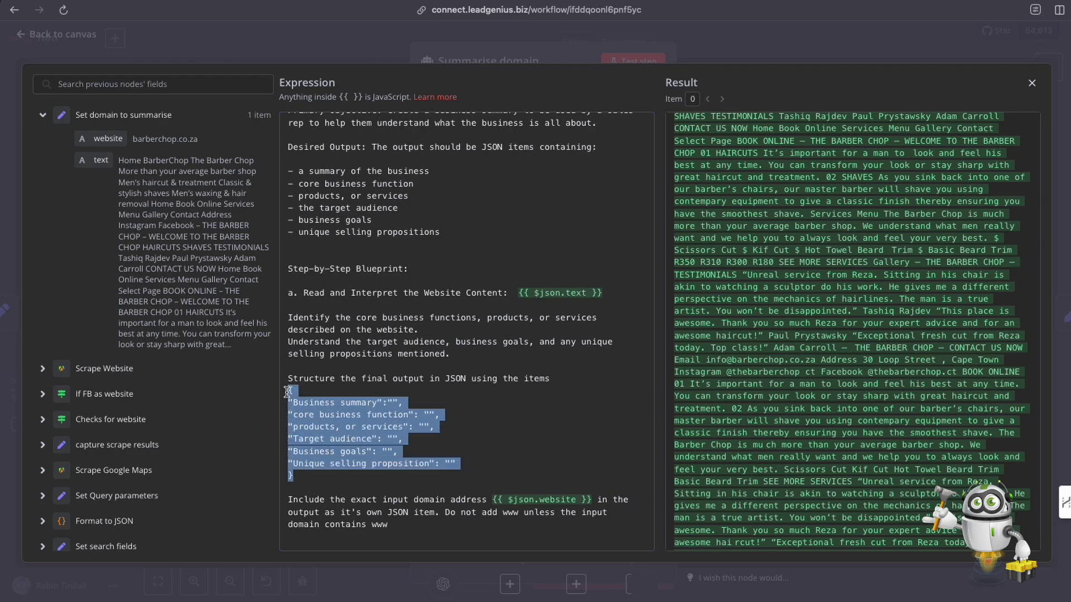
pyautogui.tripleClick(290, 379)
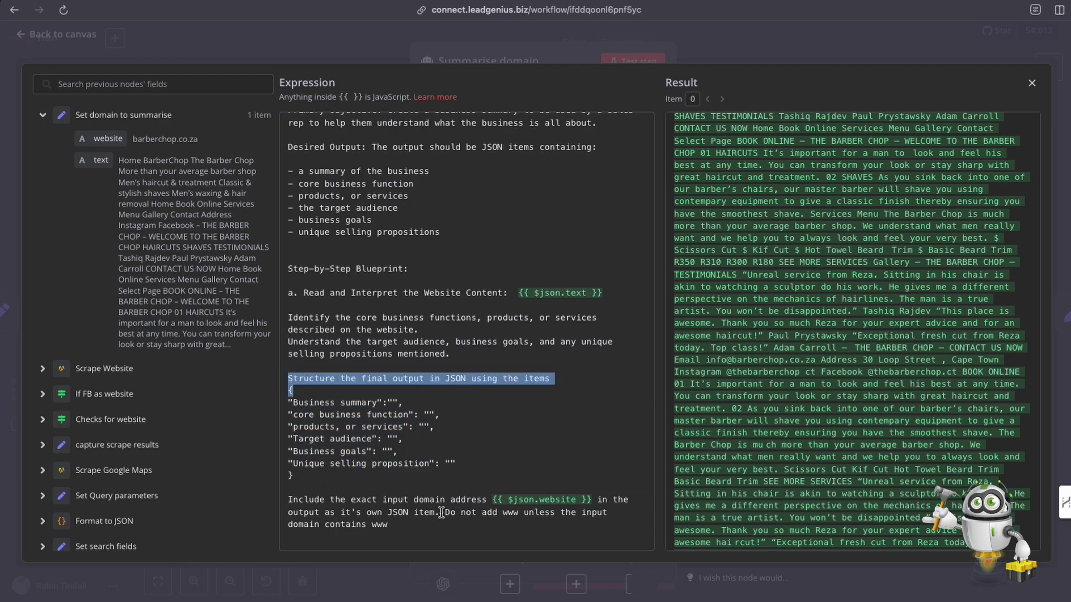
# Step: Read the prompt's instruction on including the exact {{ $json.website }} domain, recheck the JSON block, and return to the canvas
pyautogui.moveTo(290, 502); pyautogui.dragTo(392, 526)
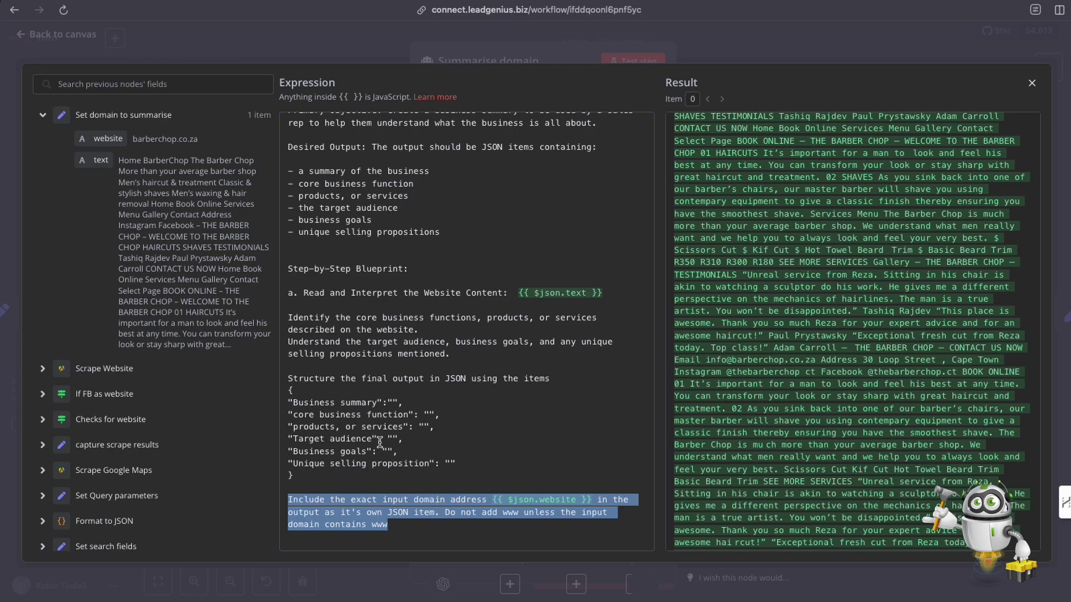
pyautogui.moveTo(288, 389); pyautogui.dragTo(293, 476)
pyautogui.click(298, 392)
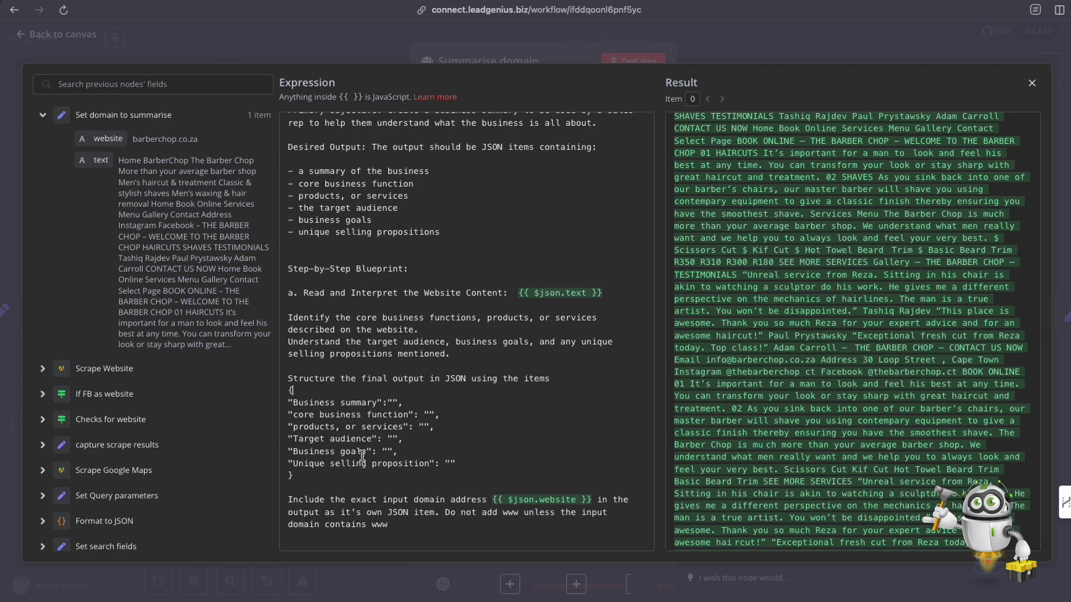
pyautogui.click(378, 50)
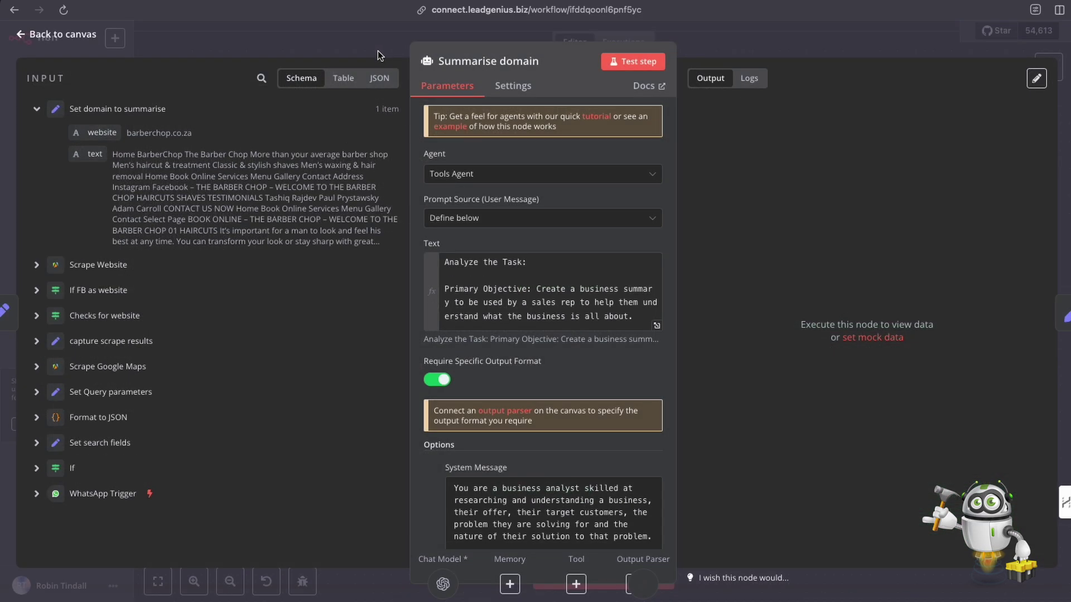
pyautogui.scroll(-5, 647, 262)
pyautogui.scroll(5, 647, 262)
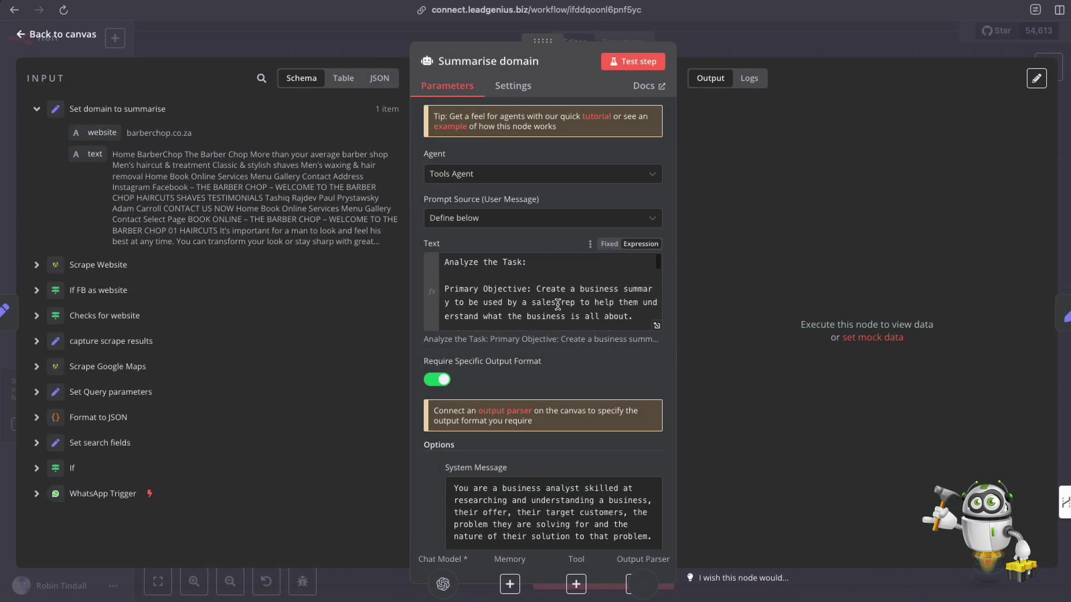
pyautogui.click(729, 46)
pyautogui.scroll(-2, 669, 427)
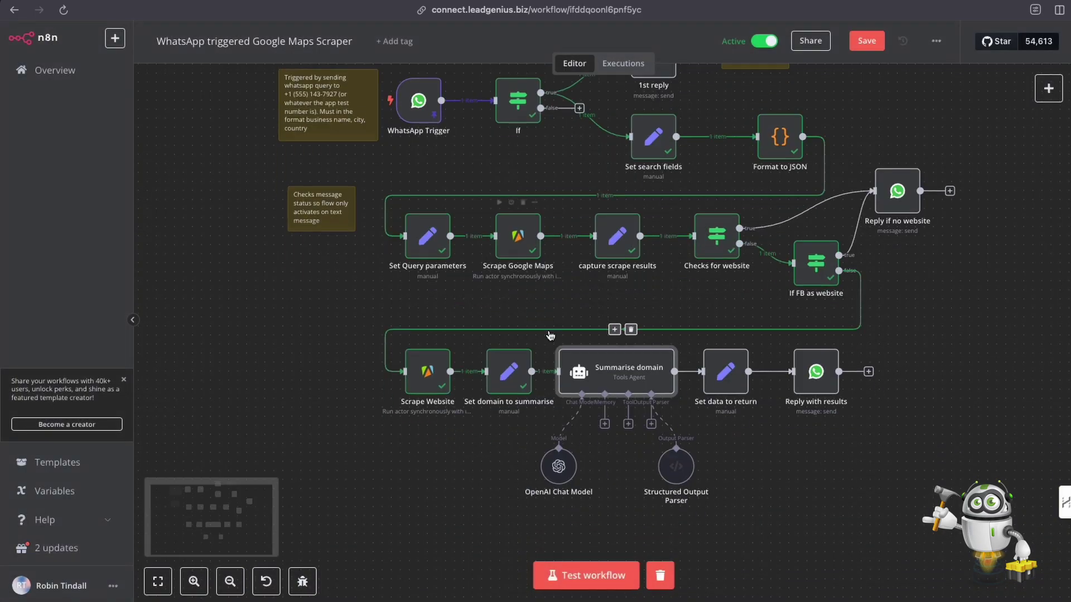
# Step: View the available output parser types, then inspect the JSON example in the Structured Output Parser node and close it
pyautogui.click(651, 413)
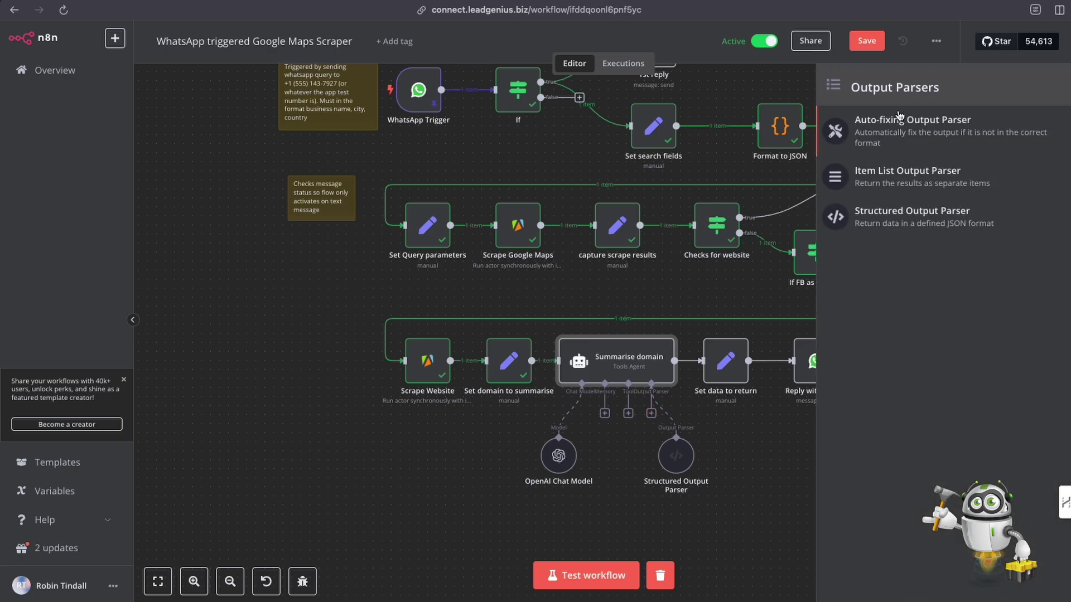
pyautogui.click(742, 472)
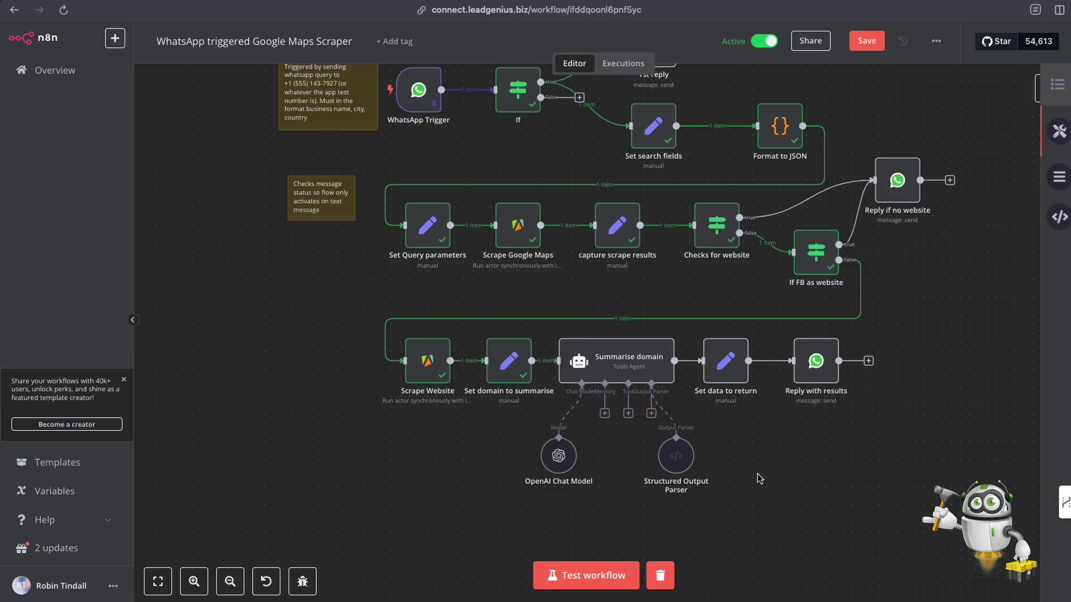
pyautogui.scroll(-1, 652, 407)
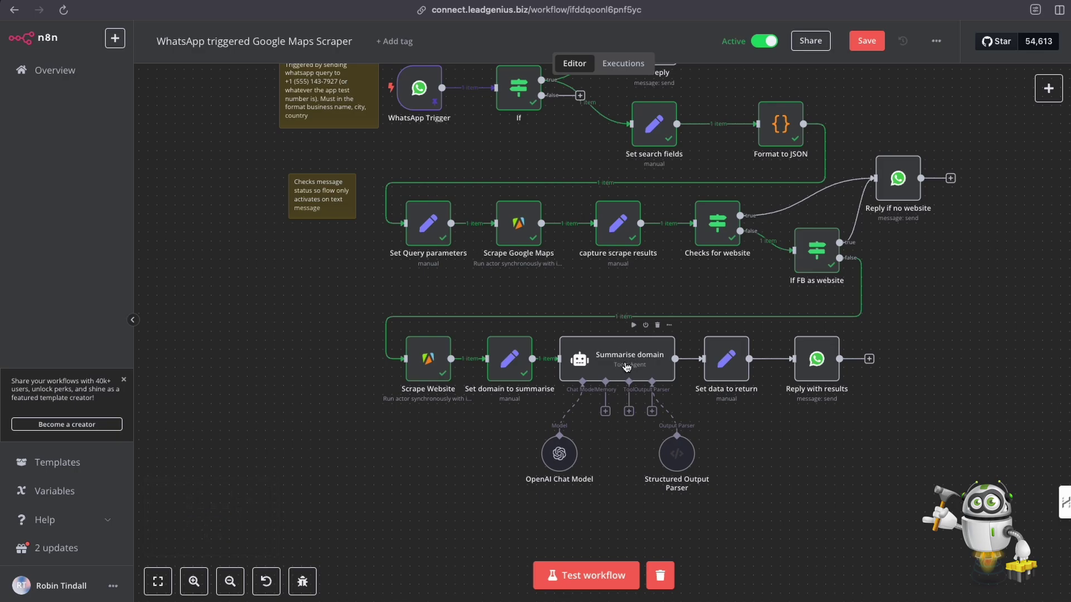
pyautogui.doubleClick(674, 456)
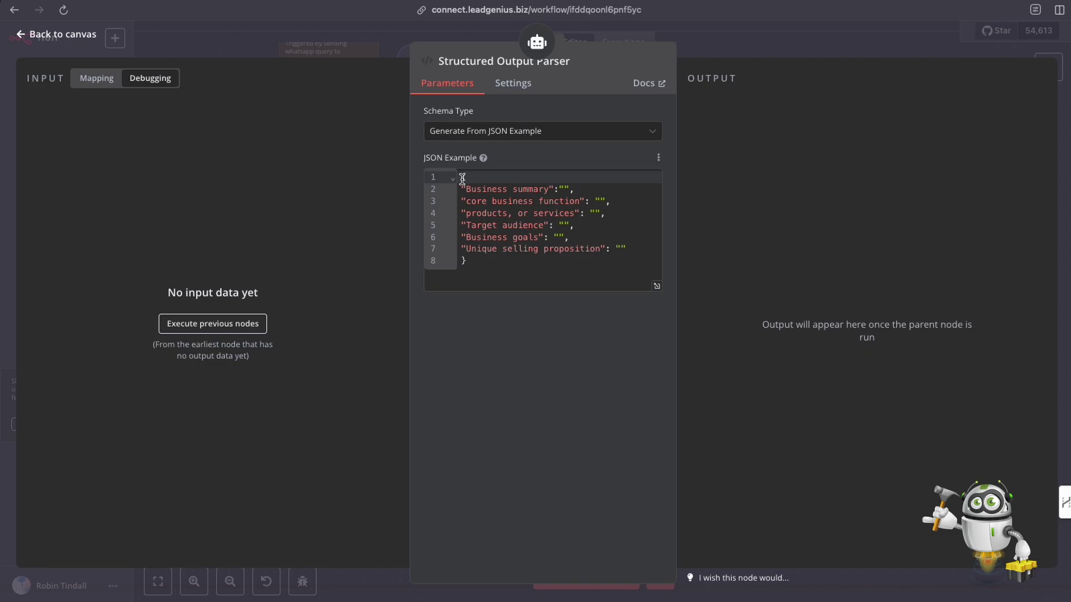
pyautogui.moveTo(463, 177); pyautogui.dragTo(473, 267)
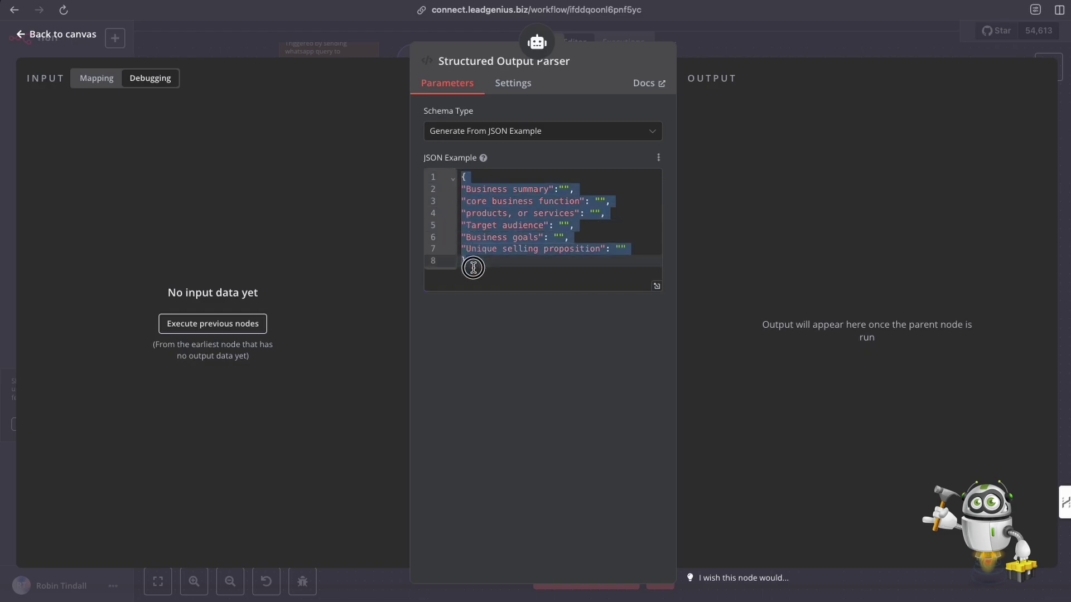
pyautogui.click(702, 49)
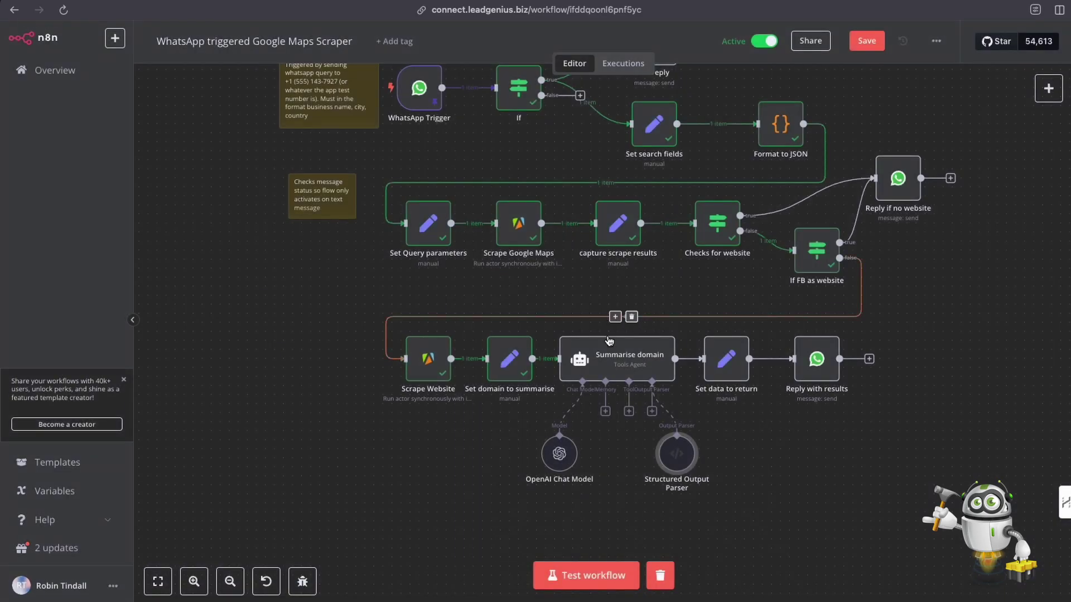
# Step: Reopen the Summarise domain node, locate the JSON output block in its prompt text, and return to the canvas
pyautogui.doubleClick(618, 365)
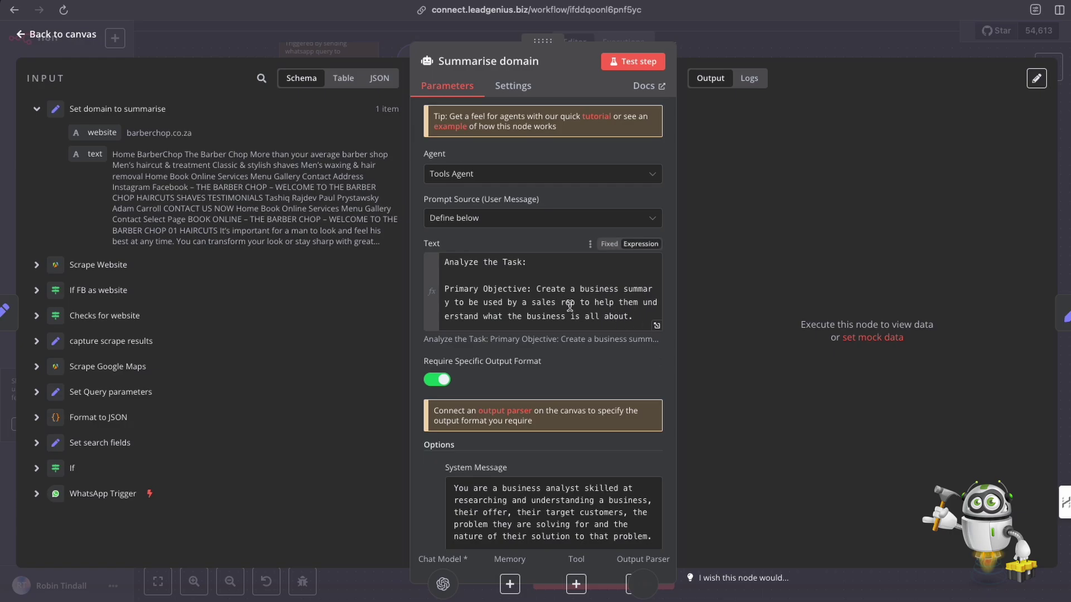
pyautogui.scroll(-5, 569, 305)
pyautogui.scroll(4, 569, 306)
pyautogui.scroll(-2, 569, 306)
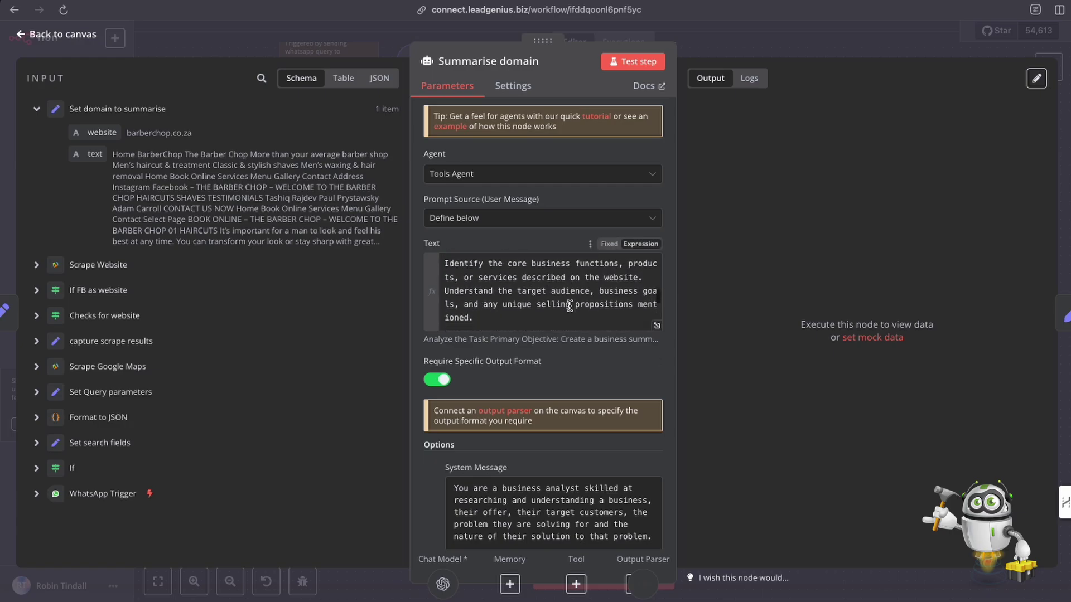
pyautogui.scroll(-5, 569, 306)
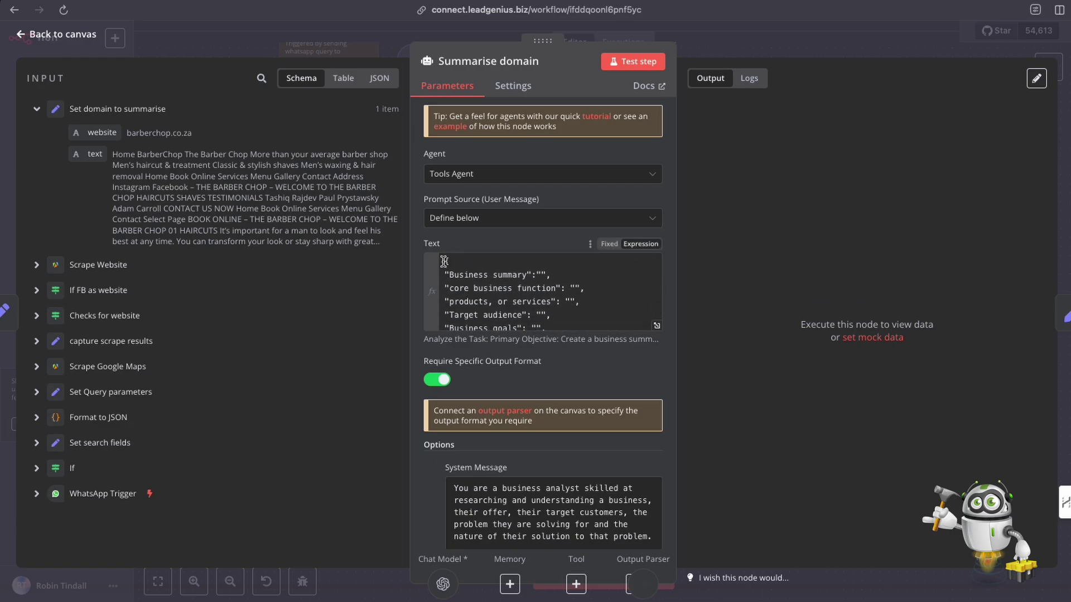
pyautogui.moveTo(444, 261); pyautogui.dragTo(462, 289)
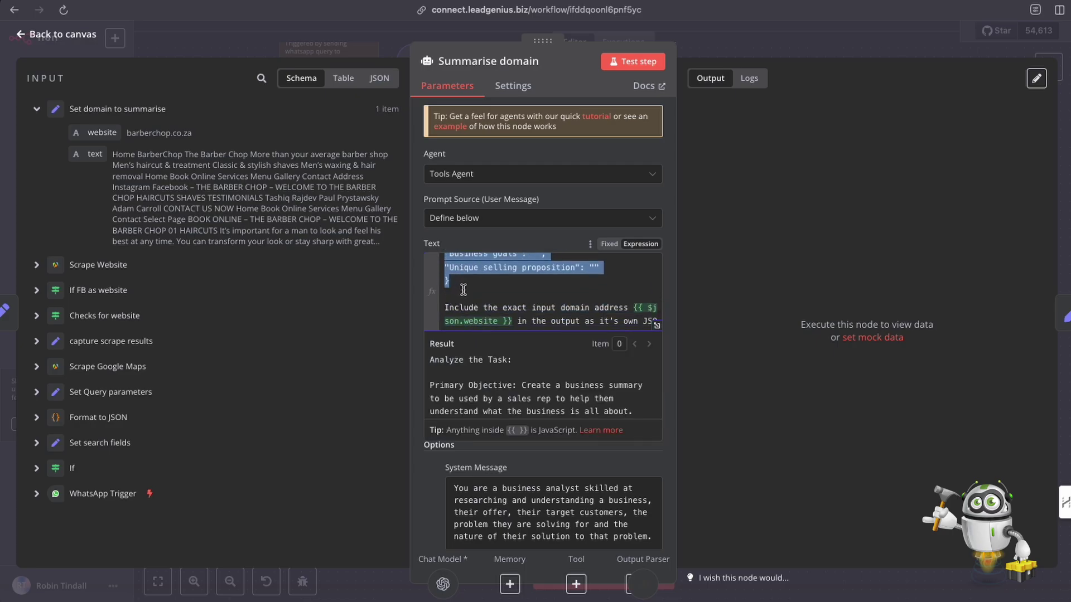
pyautogui.scroll(3, 501, 296)
pyautogui.scroll(-3, 496, 299)
pyautogui.scroll(2, 488, 300)
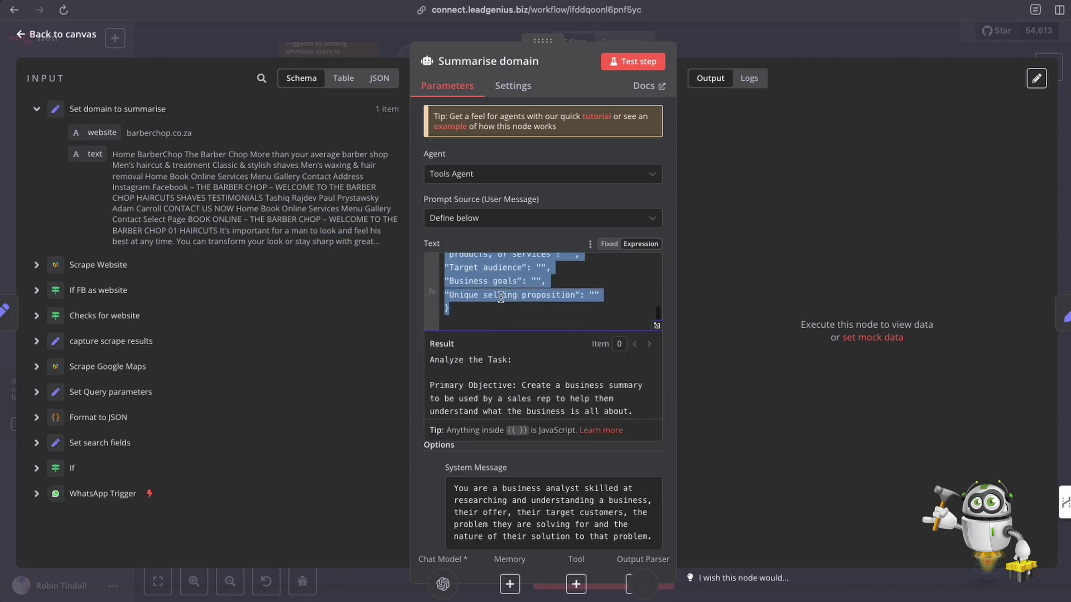
pyautogui.press('Escape')
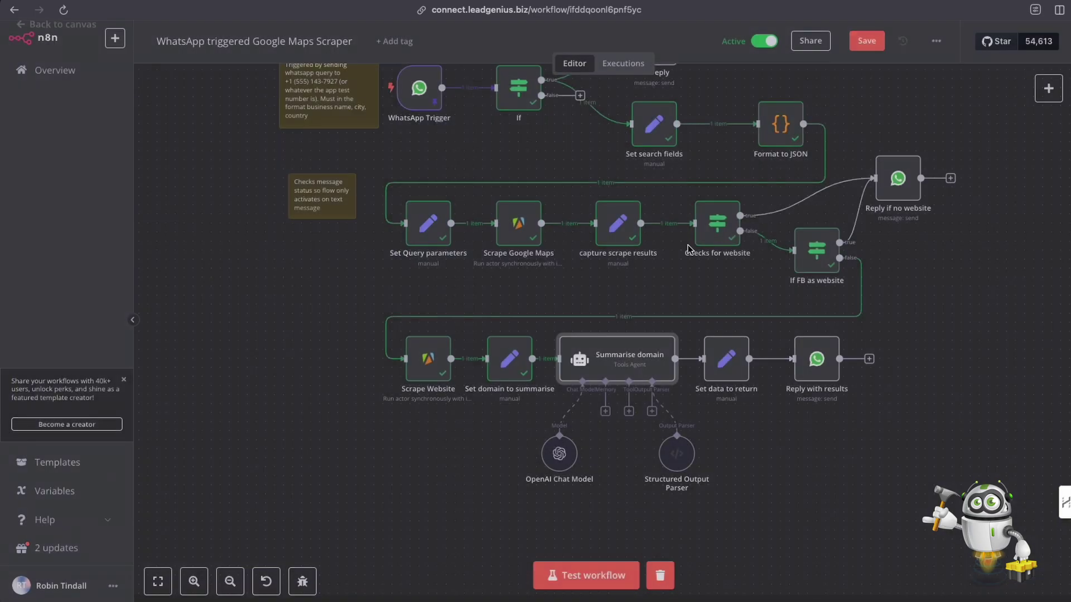
# Step: Compare the Structured Output Parser's JSON example with the prompt's JSON block, and close the node
pyautogui.doubleClick(681, 458)
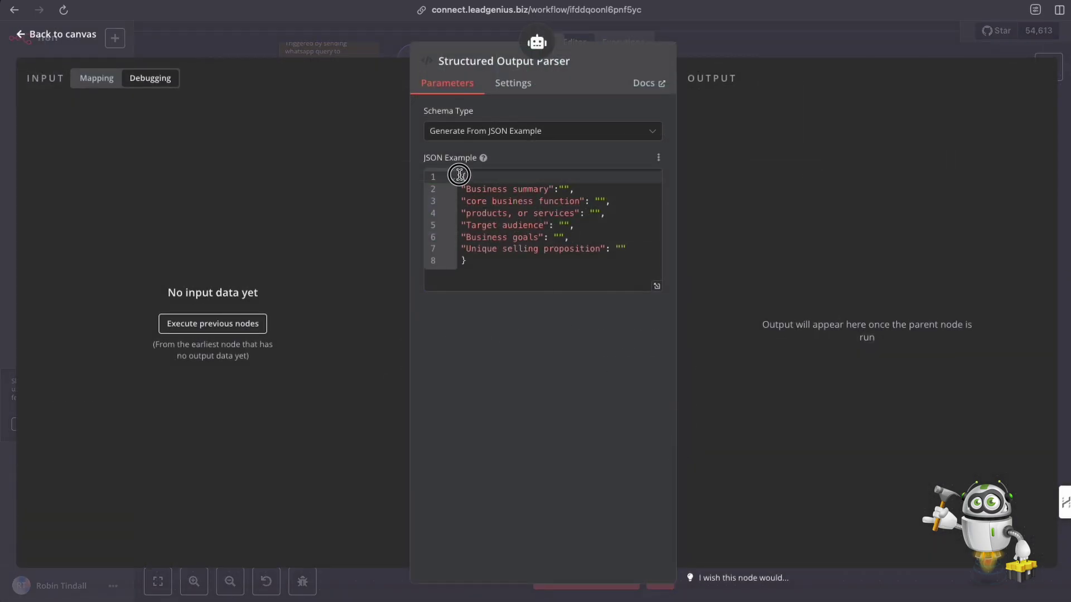
pyautogui.moveTo(458, 176); pyautogui.dragTo(479, 266)
pyautogui.press('Escape')
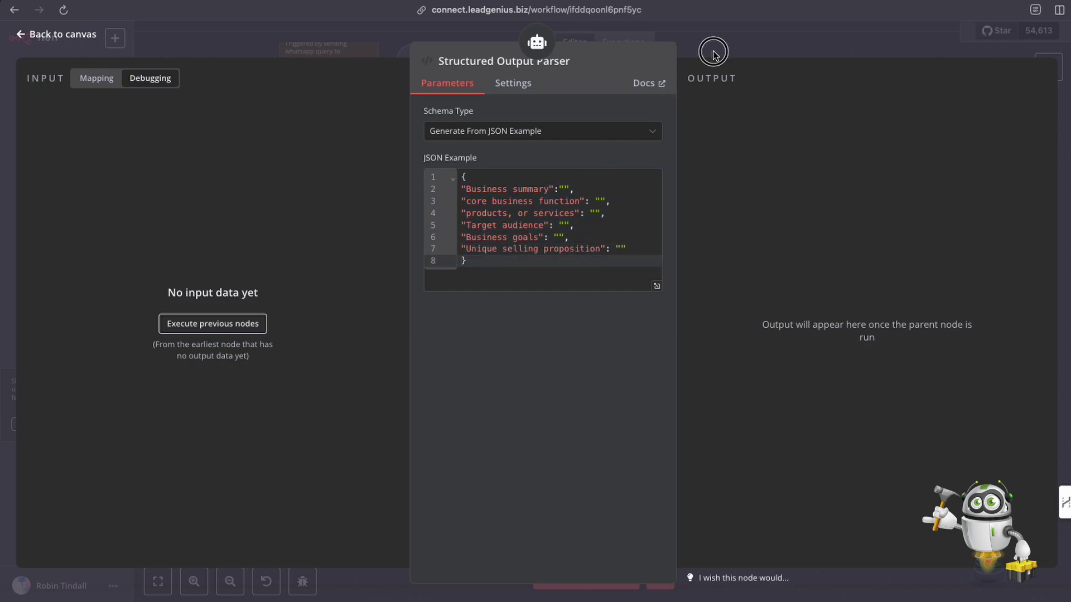
pyautogui.press('Escape')
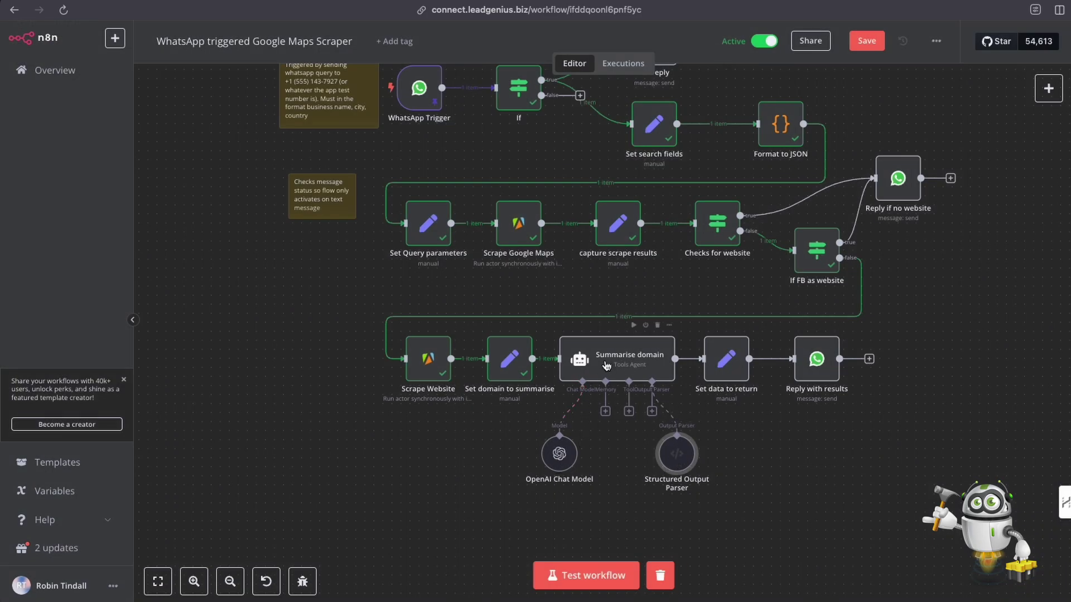
# Step: Inspect the OpenAI Chat Model node's model and credential settings, including the API key connection, and return to the canvas
pyautogui.doubleClick(558, 454)
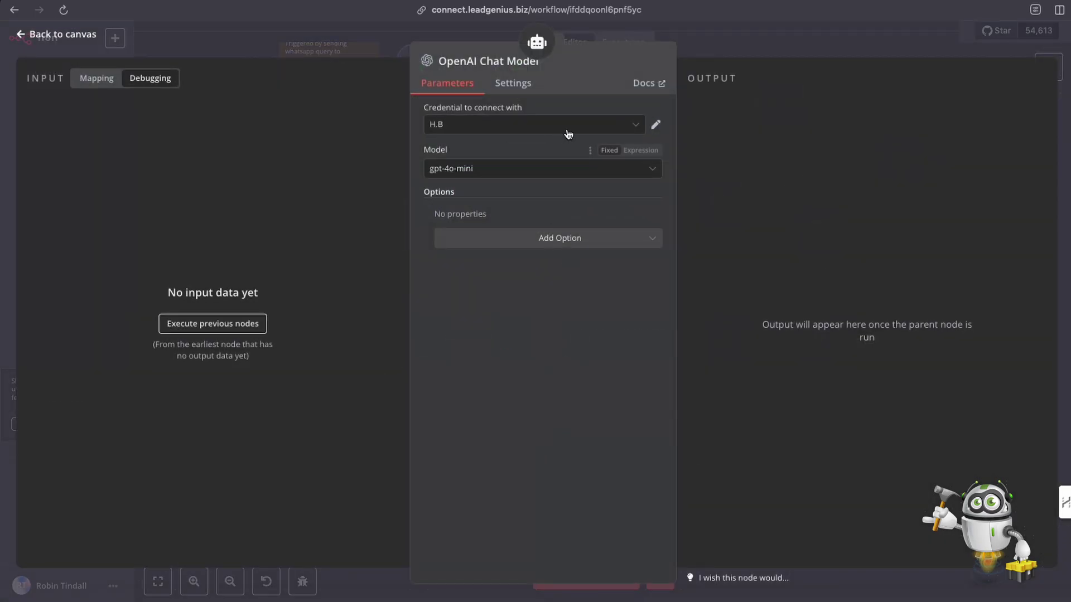
pyautogui.click(575, 131)
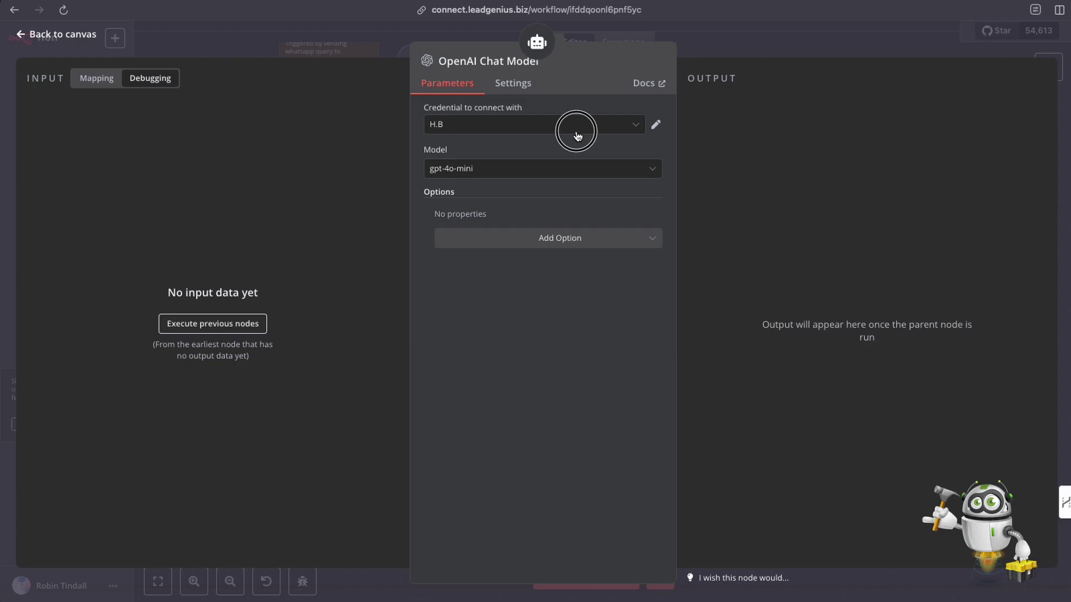
pyautogui.click(539, 126)
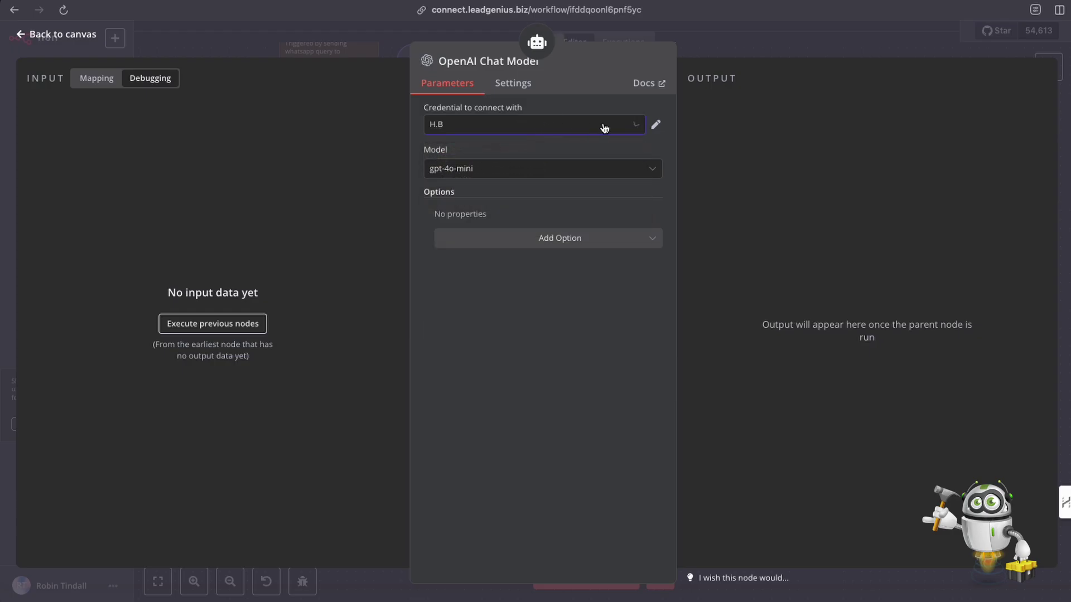
pyautogui.click(656, 125)
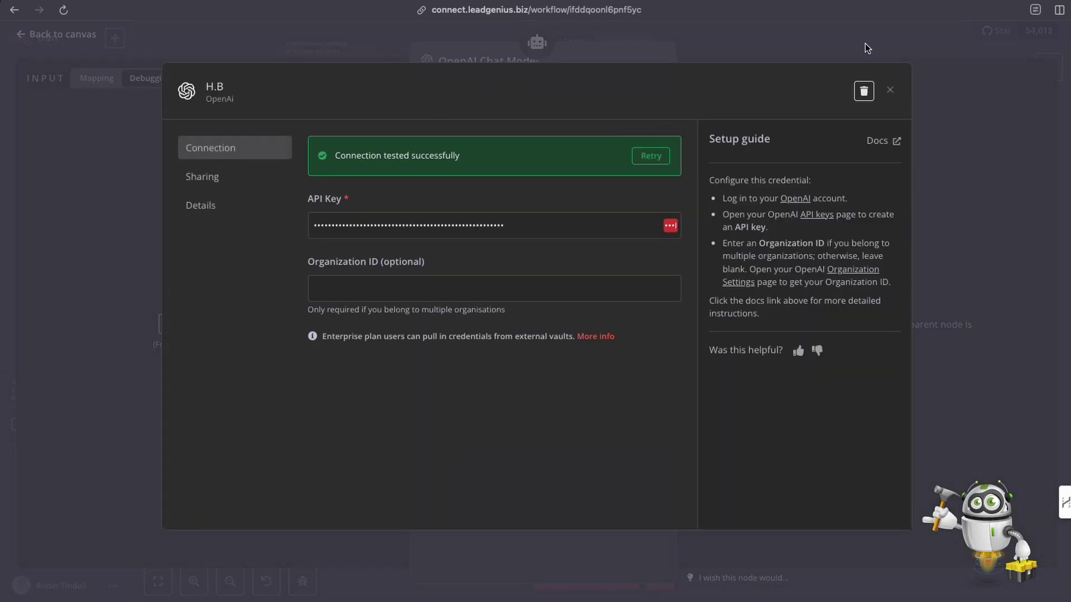
pyautogui.click(888, 91)
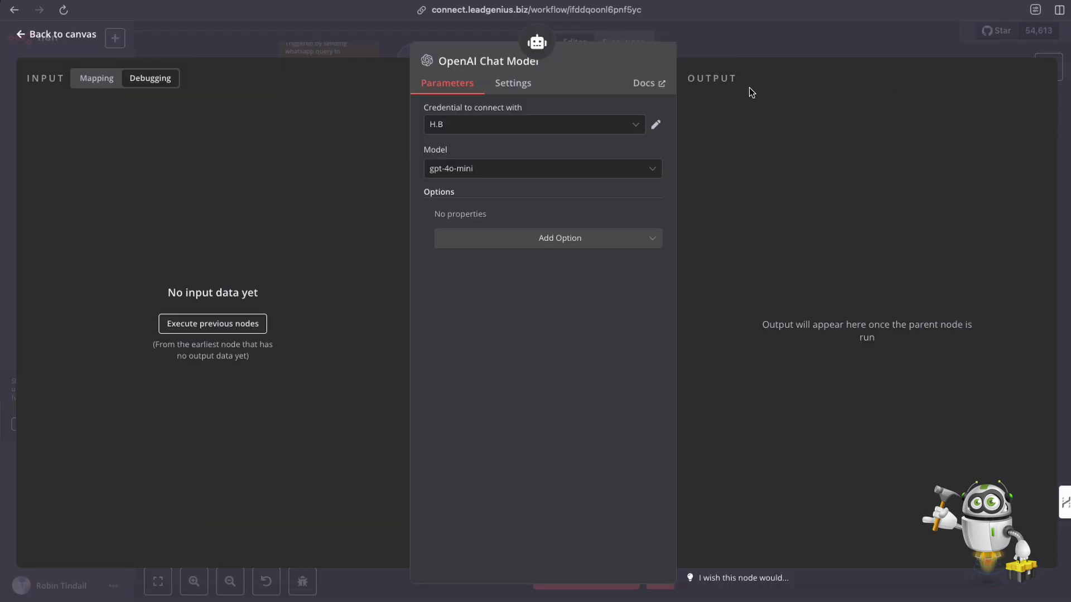
pyautogui.click(744, 47)
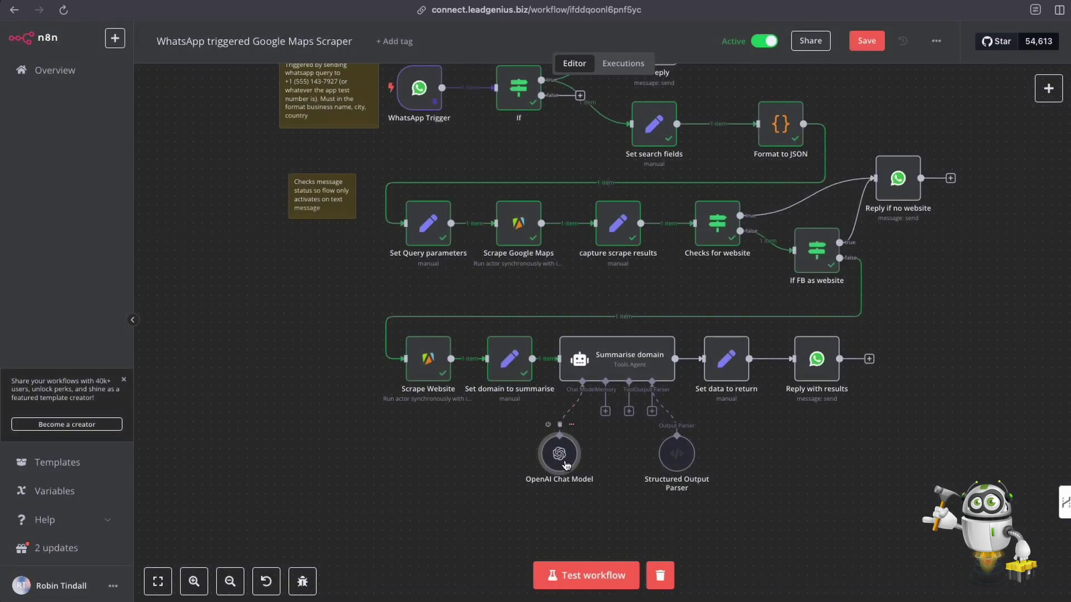
# Step: Run the Summarise domain agent node and open it to review the generated business summary output
pyautogui.hscroll(-1, 562, 476)
pyautogui.hscroll(-3, 563, 476)
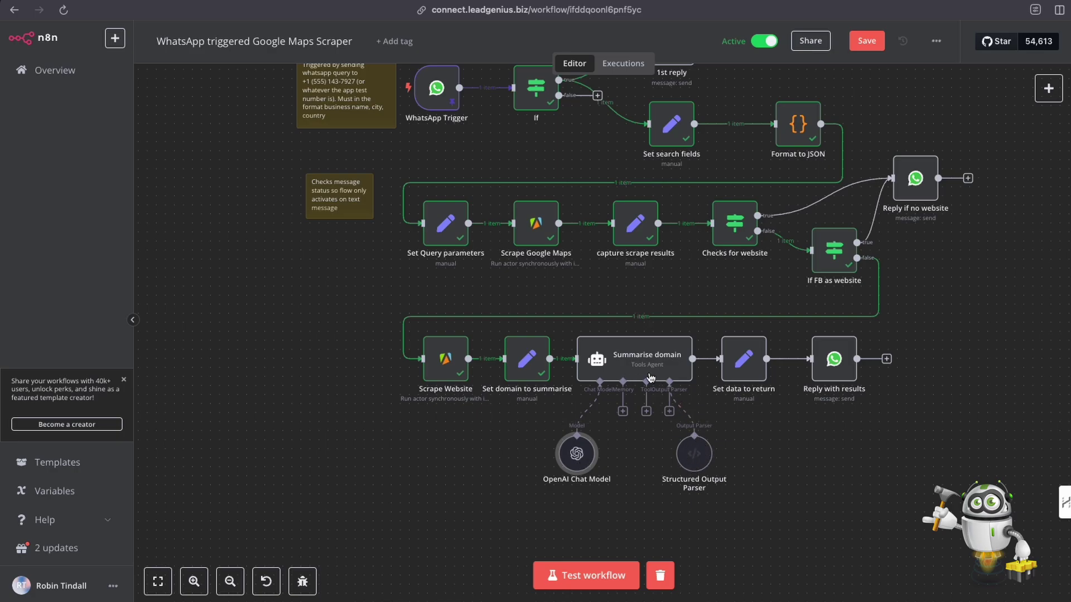
pyautogui.click(651, 325)
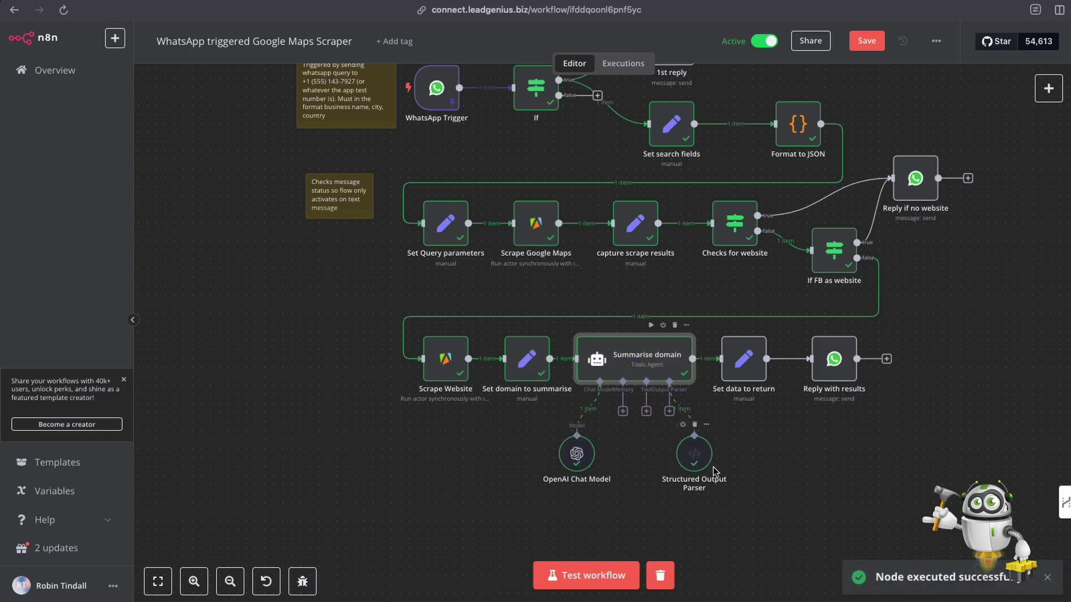
pyautogui.doubleClick(650, 368)
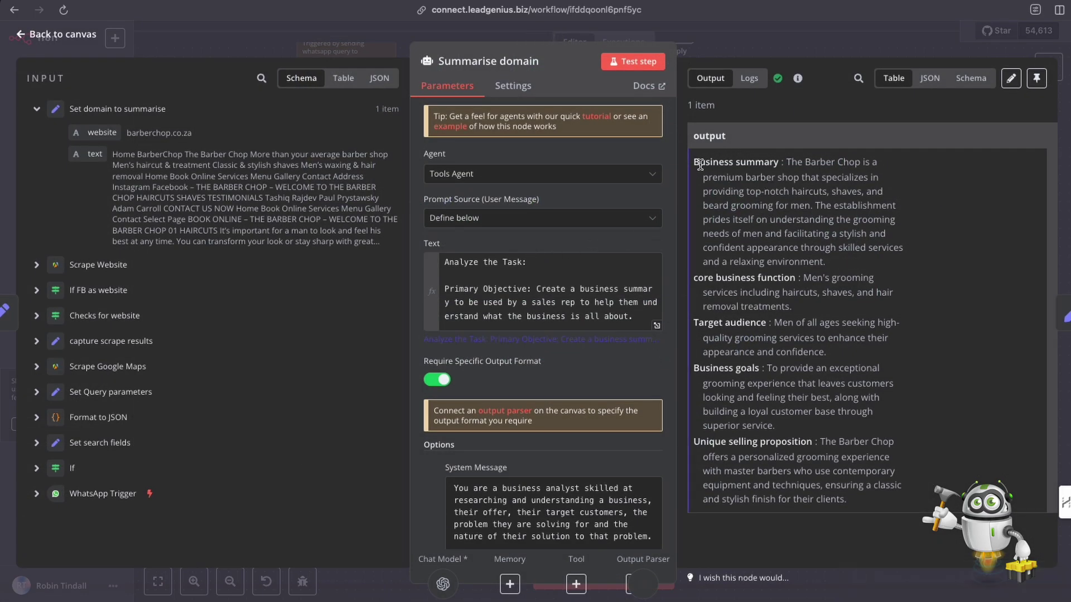
# Step: View the Summarise domain node's output as JSON and return to the canvas
pyautogui.click(930, 79)
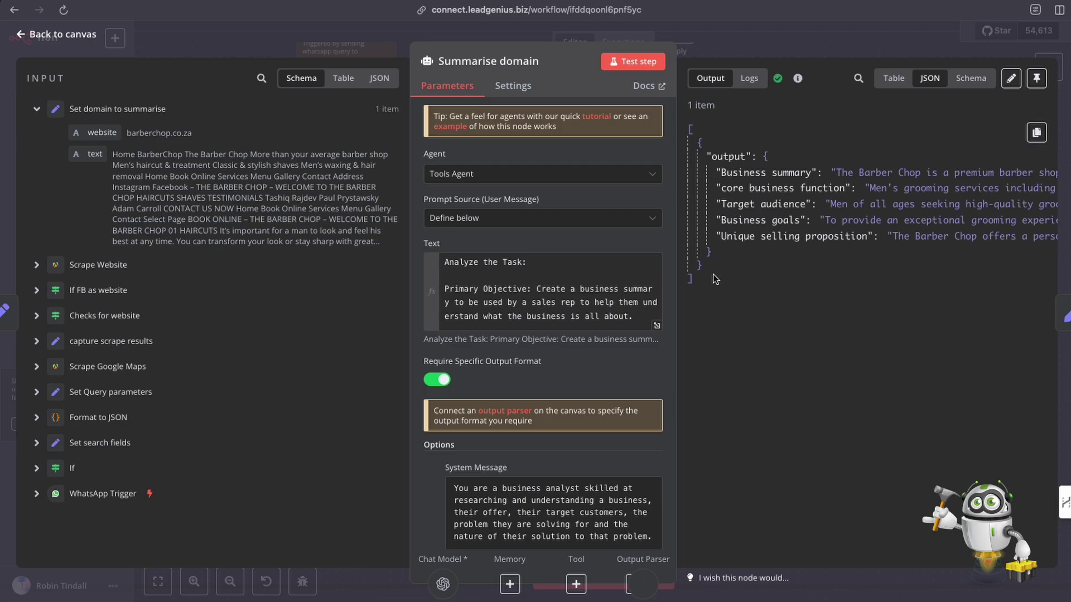
pyautogui.click(751, 36)
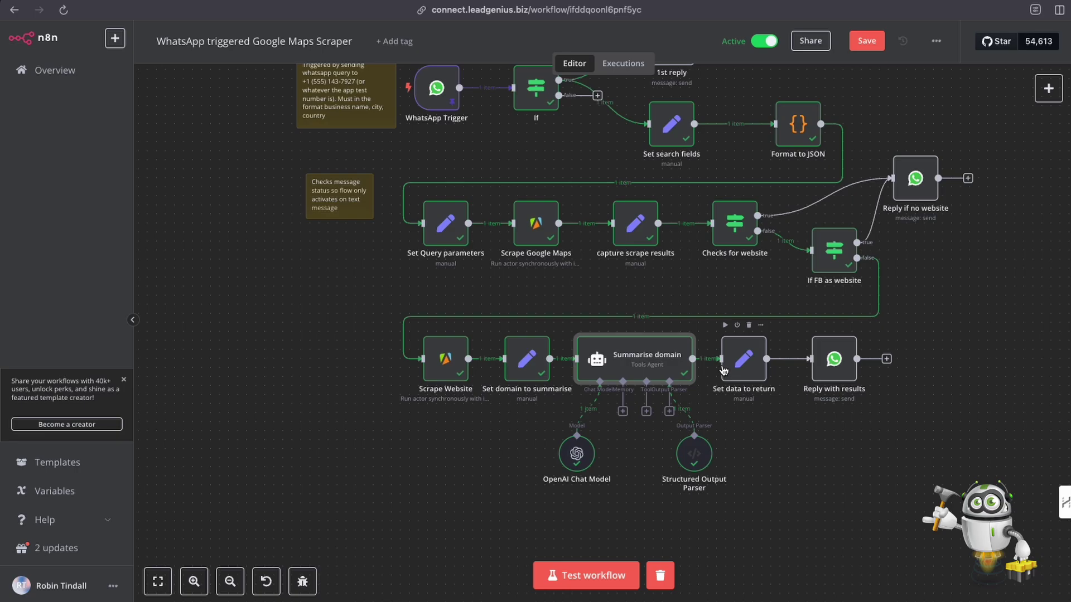
# Step: Review the mapped summary, website, title, phone and email fields in the Set data to return node, and return to the canvas
pyautogui.scroll(-1, 838, 372)
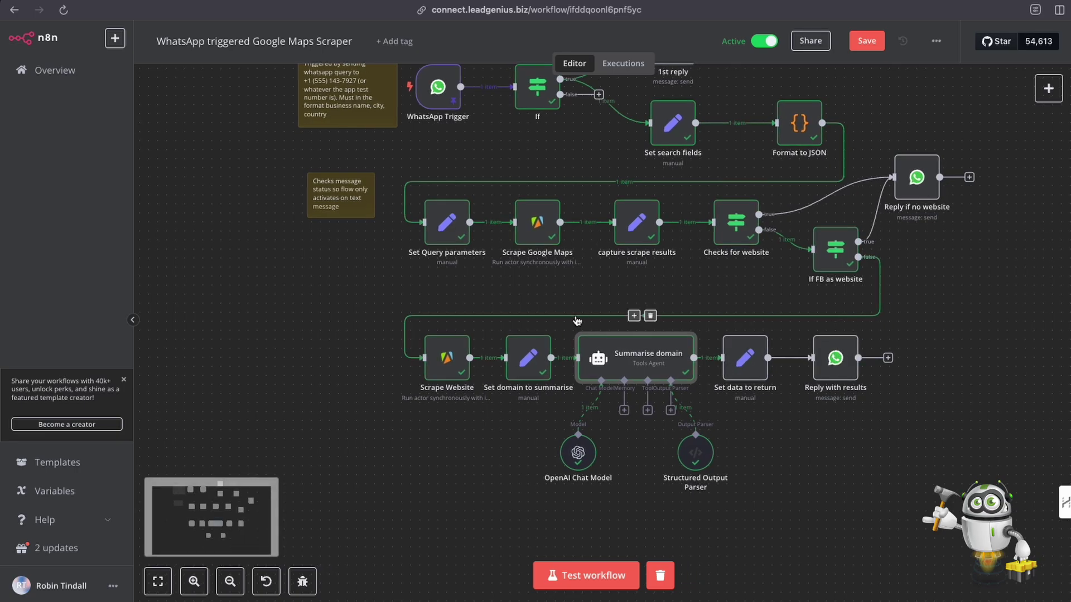
pyautogui.hscroll(2, 706, 403)
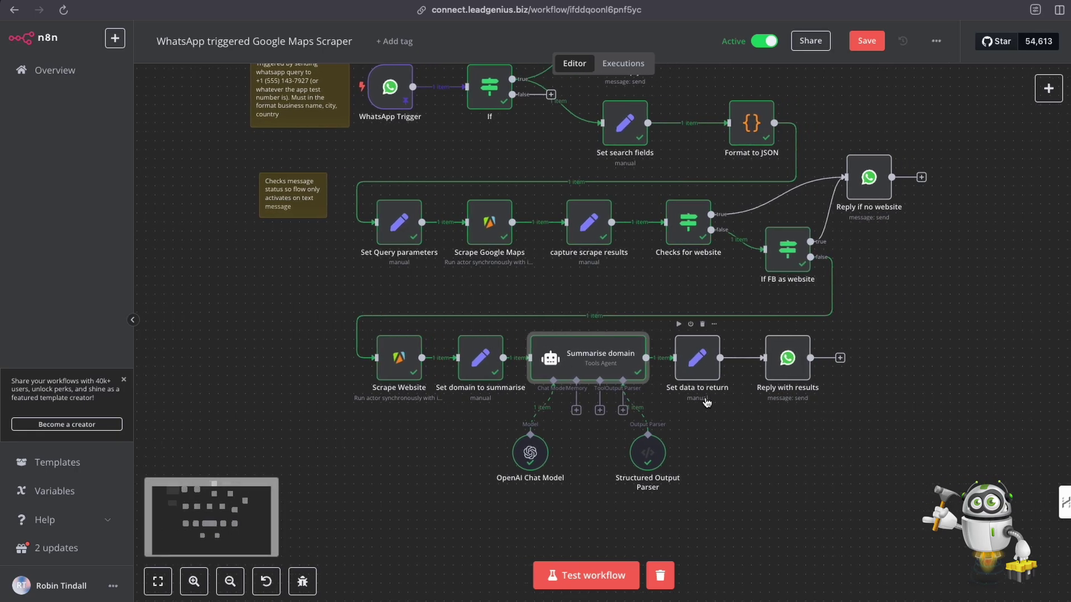
pyautogui.doubleClick(699, 364)
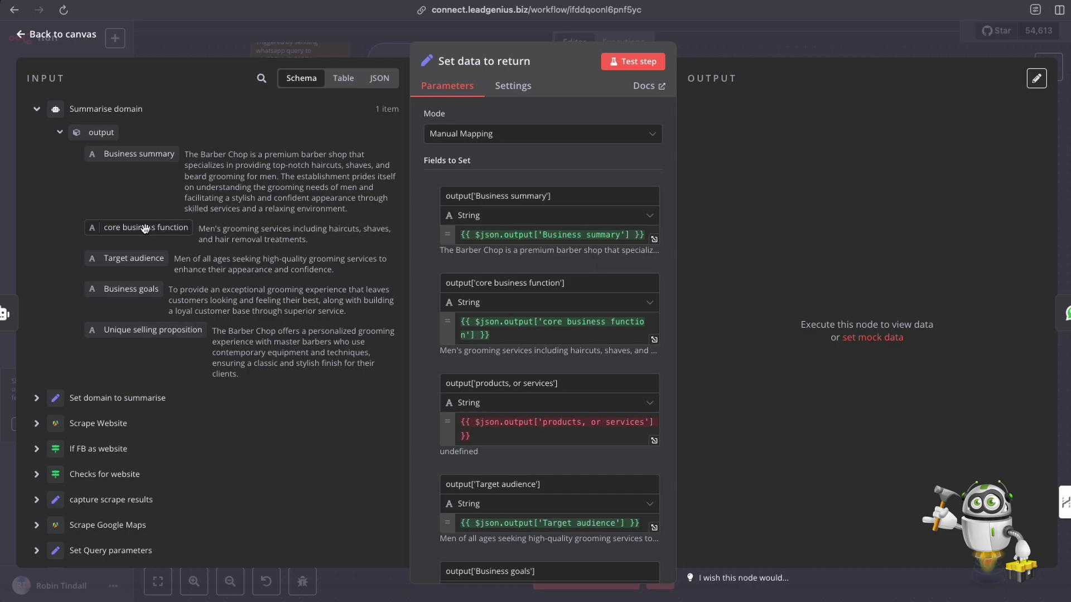
pyautogui.moveTo(146, 228)
pyautogui.mouseDown()
pyautogui.moveTo(415, 304)
pyautogui.moveTo(147, 238)
pyautogui.mouseUp()
pyautogui.scroll(-10, 527, 365)
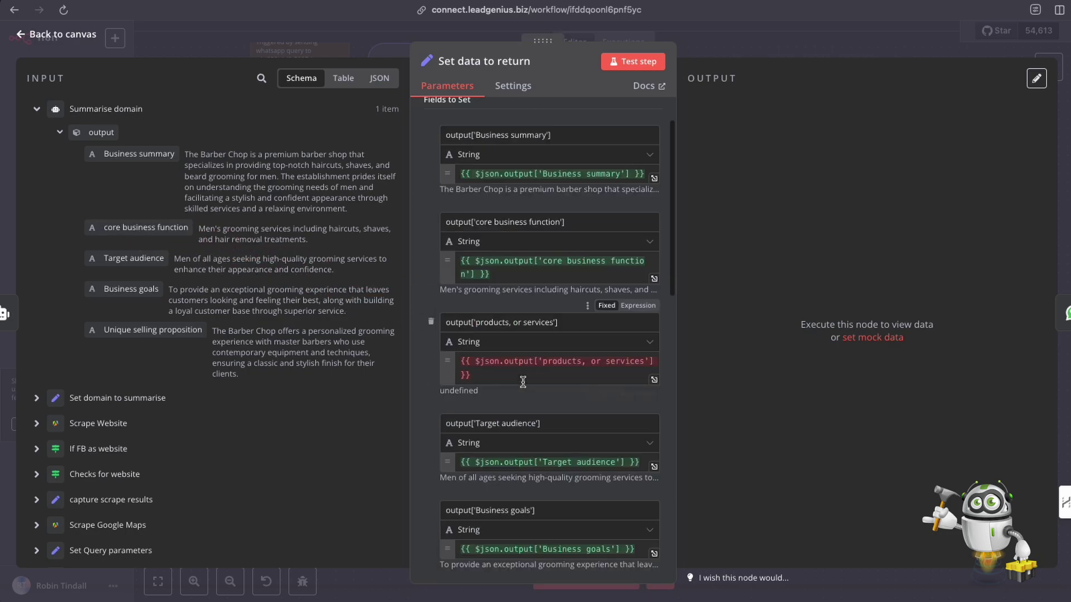
pyautogui.scroll(-5, 523, 382)
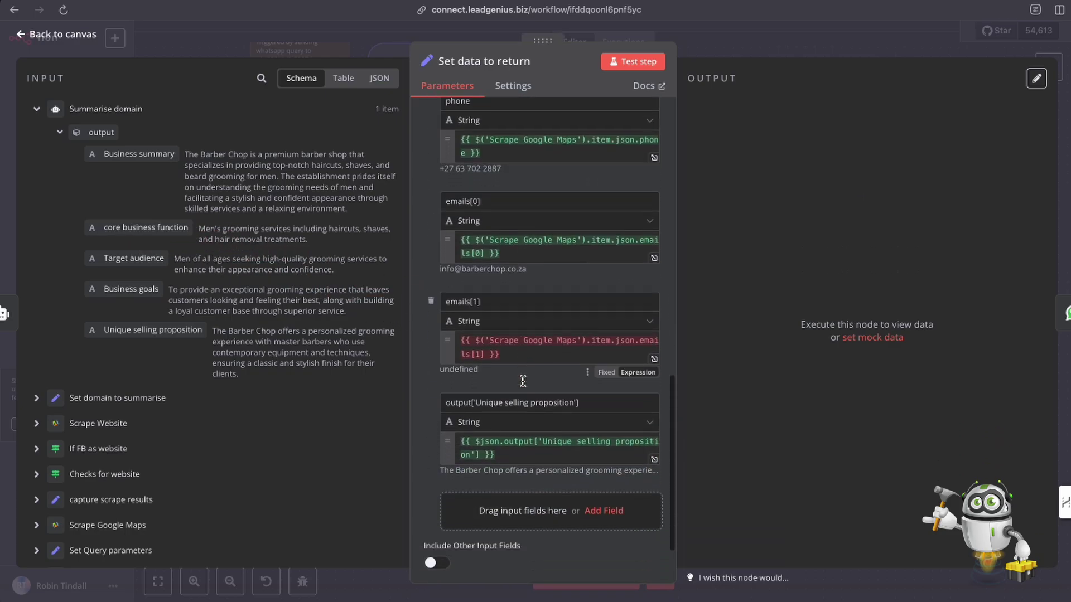
pyautogui.scroll(10, 483, 310)
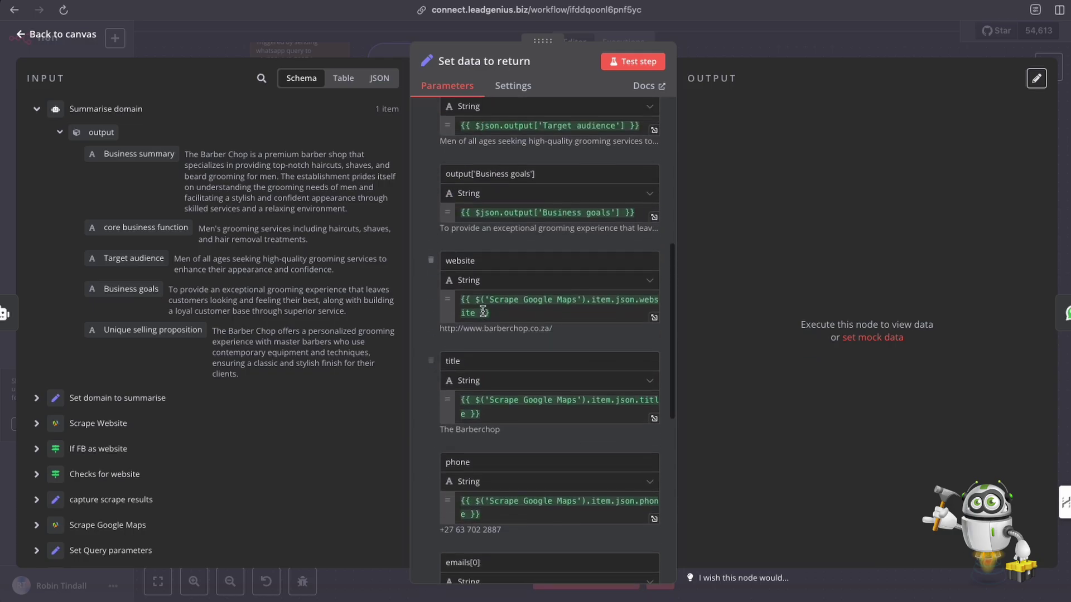
pyautogui.scroll(4, 483, 310)
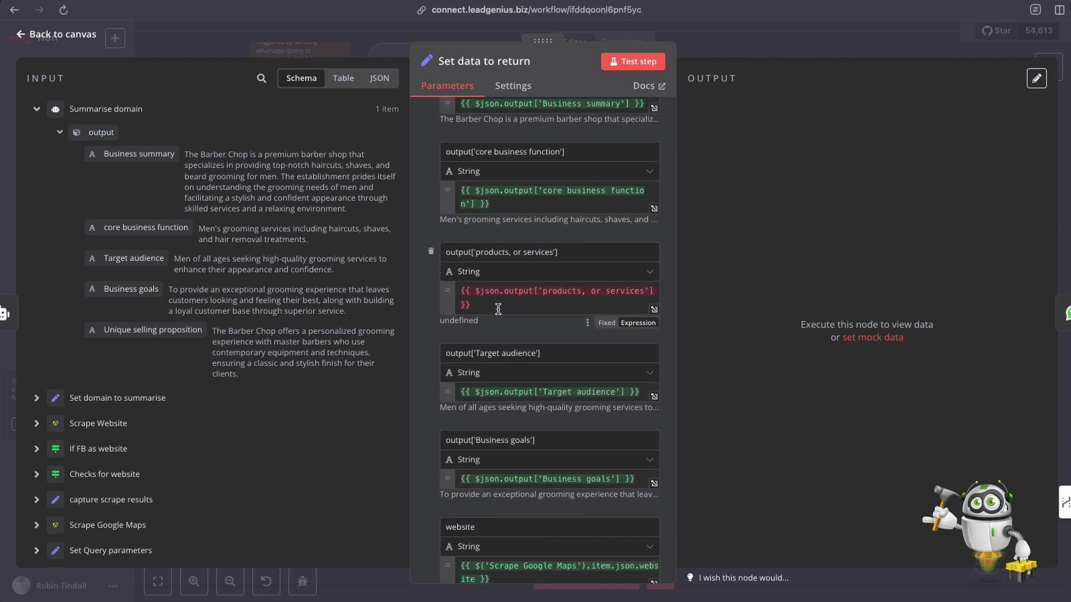
pyautogui.click(708, 46)
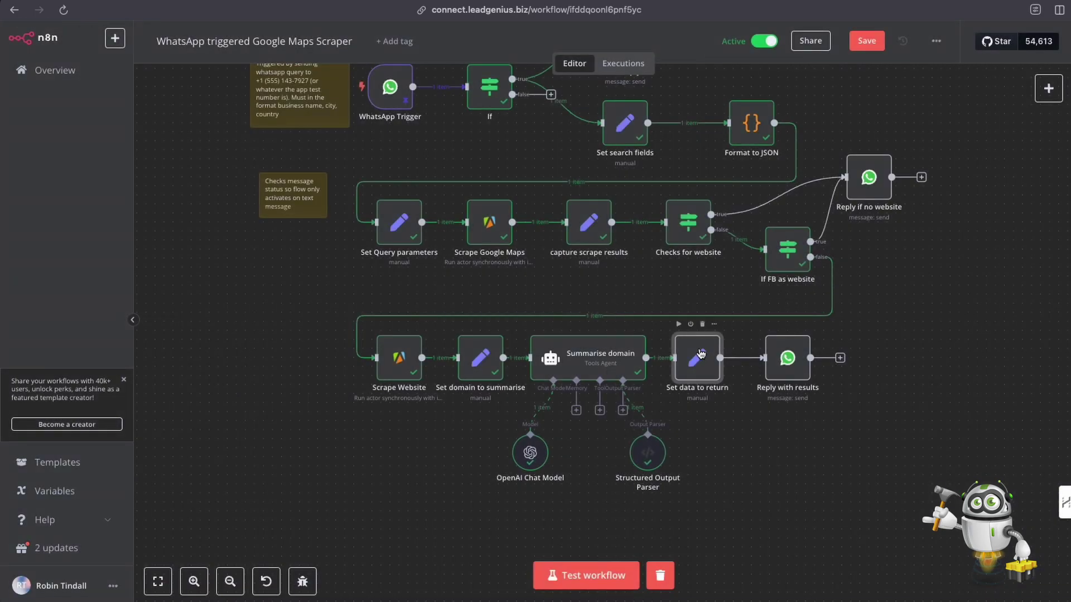
# Step: Glance at the Reply with results node, look up the WhatsApp Business Cloud actions in the node library, and close it
pyautogui.doubleClick(800, 365)
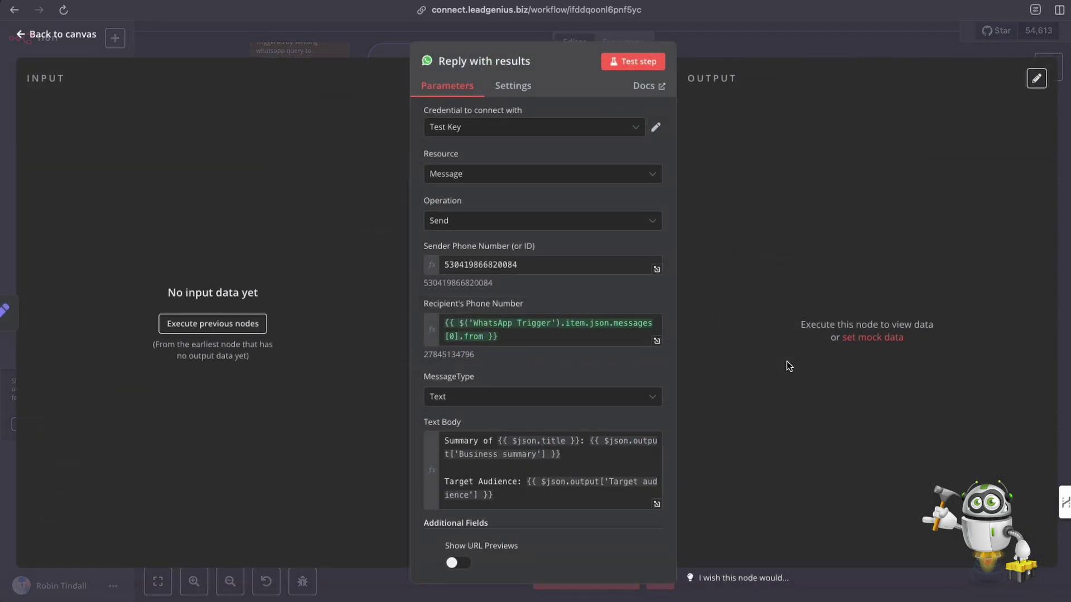
pyautogui.click(757, 48)
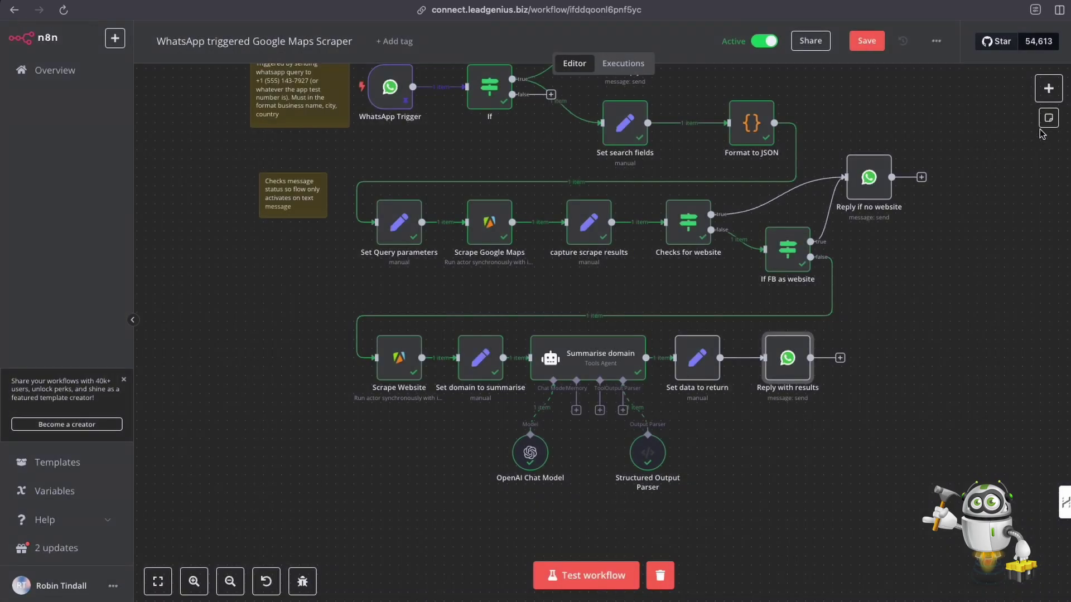
pyautogui.click(1048, 91)
pyautogui.write('whats')
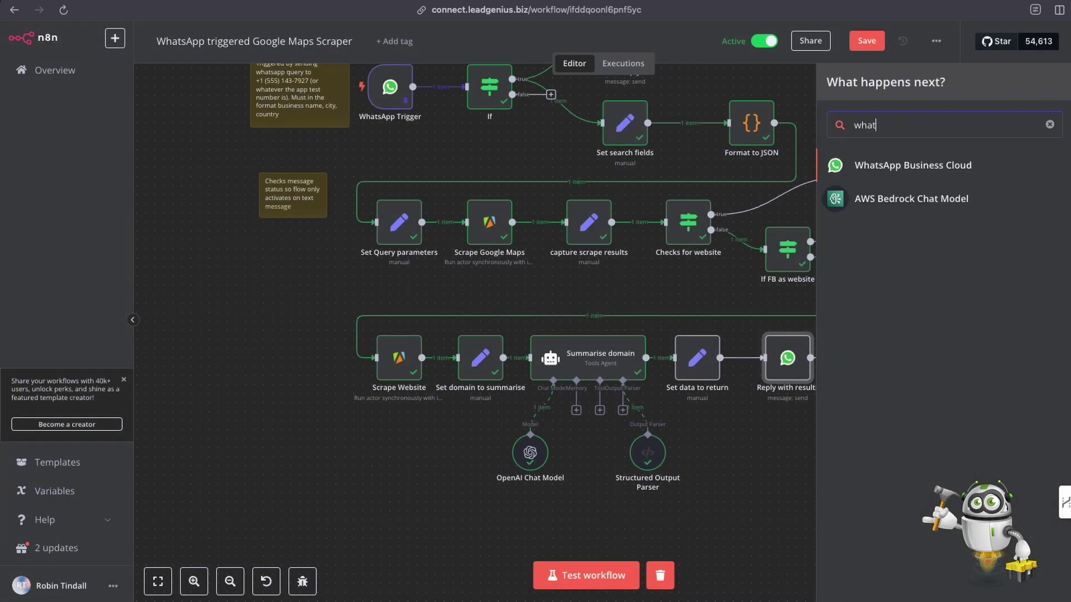
pyautogui.click(923, 165)
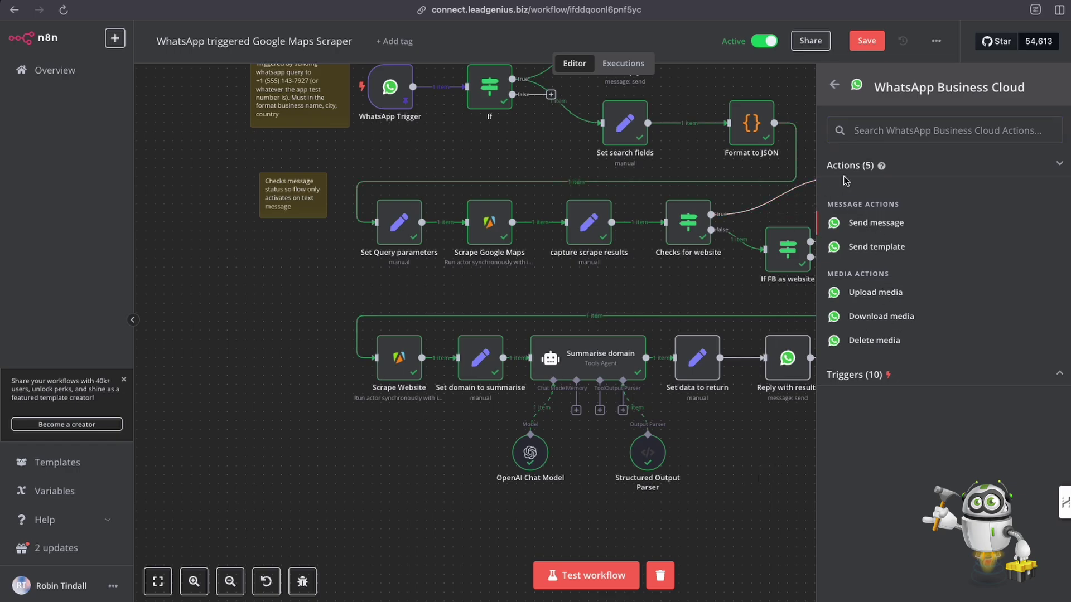
pyautogui.click(813, 166)
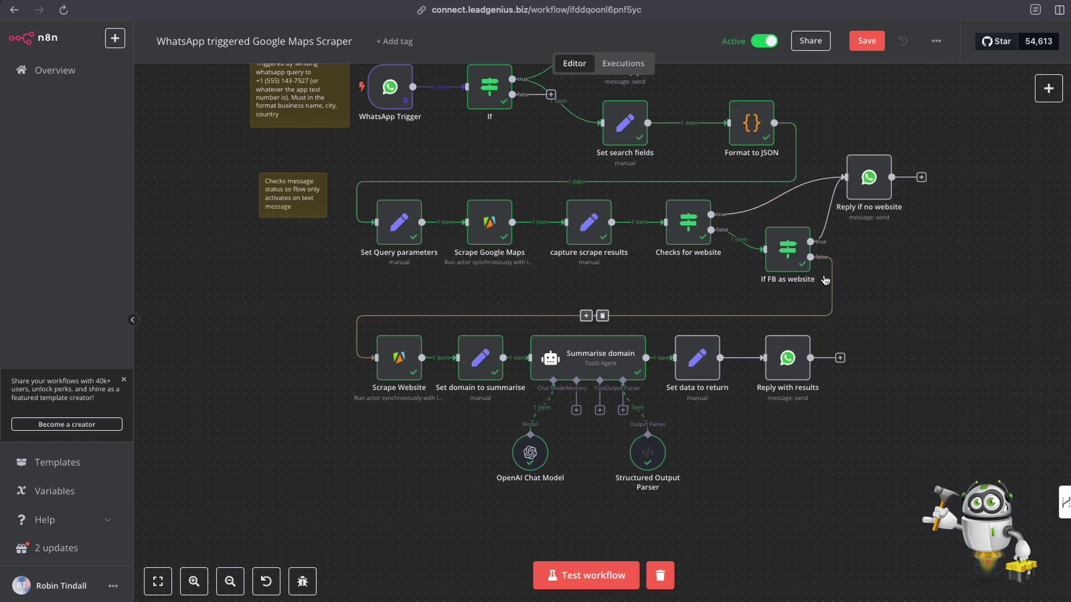
# Step: Inspect the Reply with results node's credential, operation, phone number and message settings, and return to the canvas
pyautogui.doubleClick(786, 360)
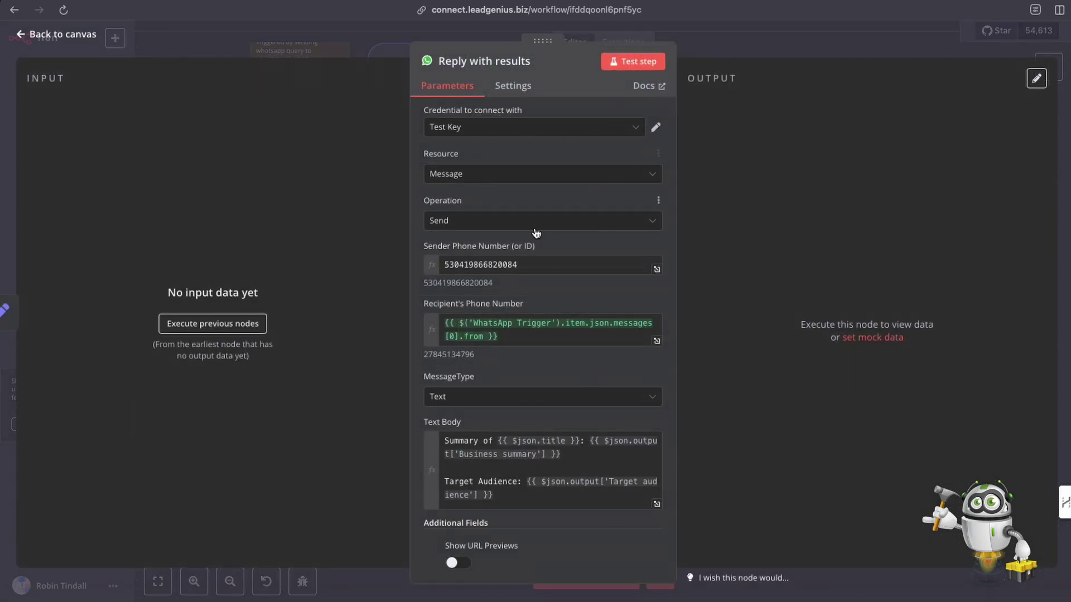
pyautogui.scroll(-1, 511, 274)
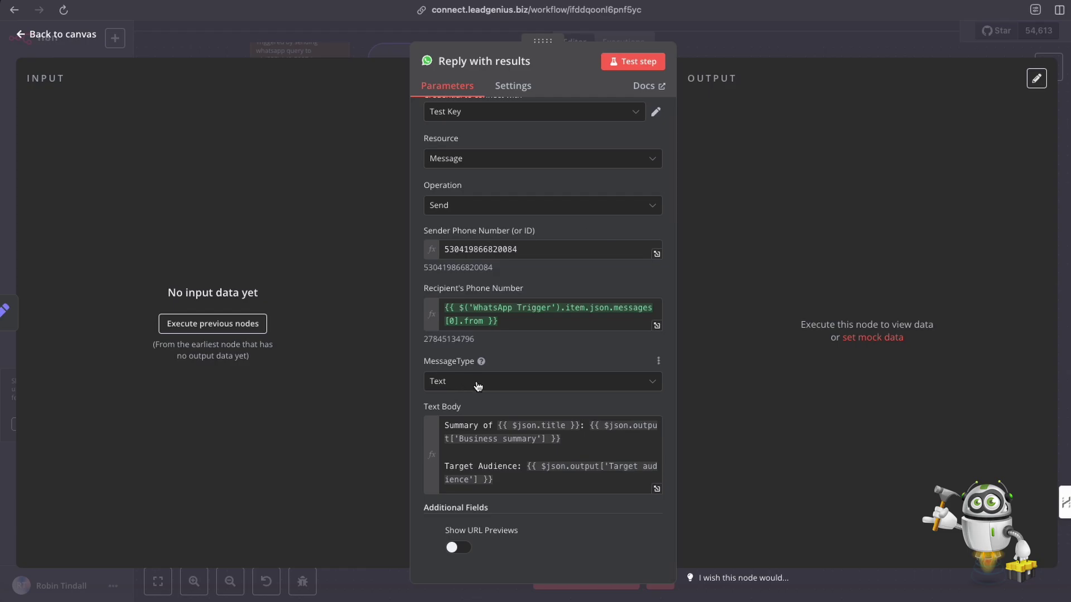
pyautogui.click(716, 53)
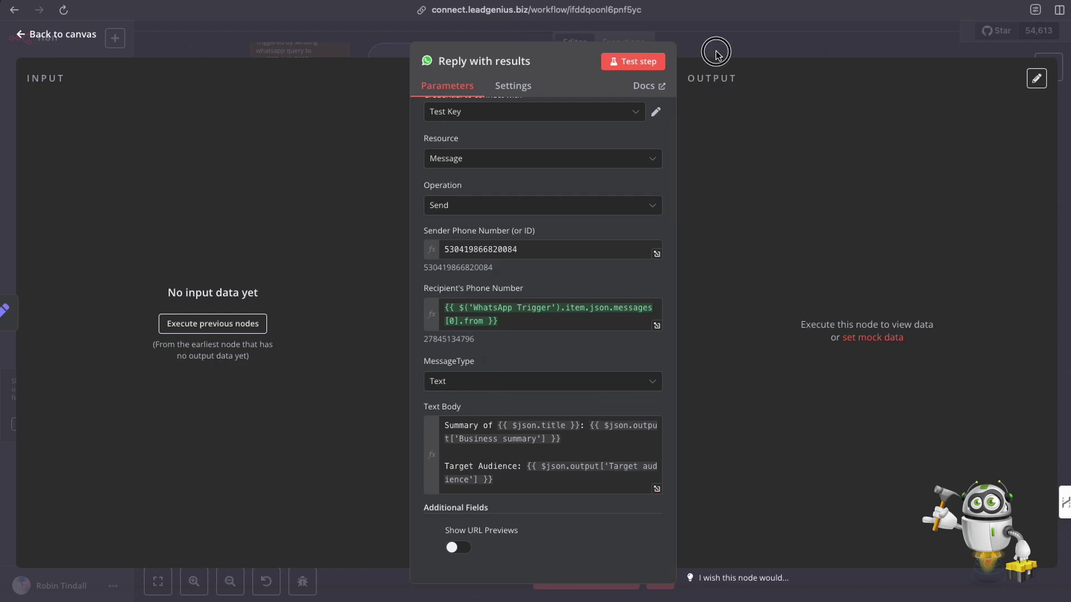
# Step: Test the Set data to return node on its own and return to the canvas
pyautogui.moveTo(681, 335)
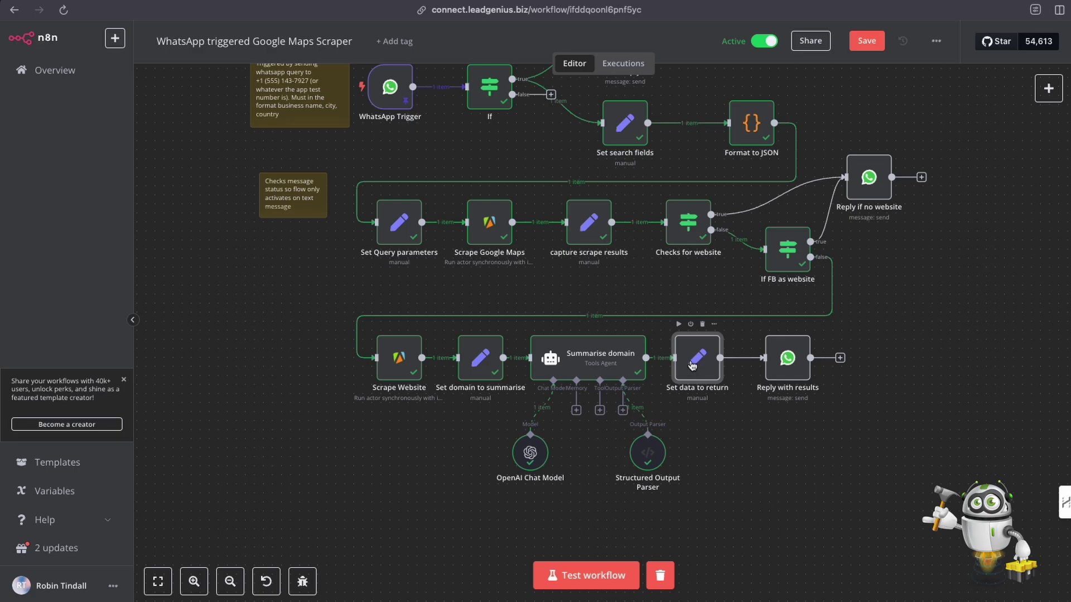
pyautogui.doubleClick(688, 355)
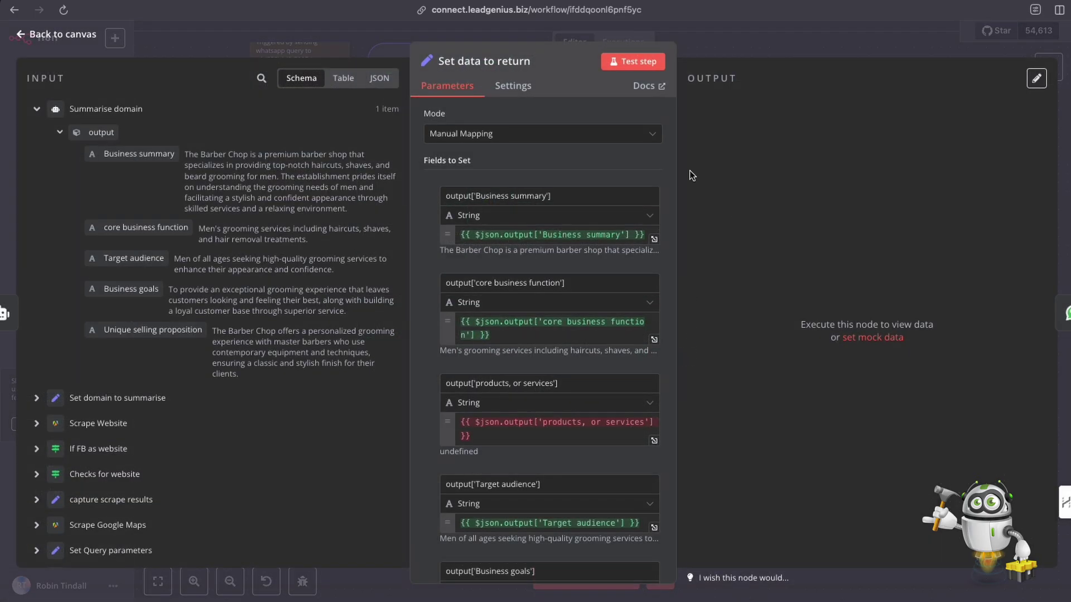
pyautogui.click(640, 62)
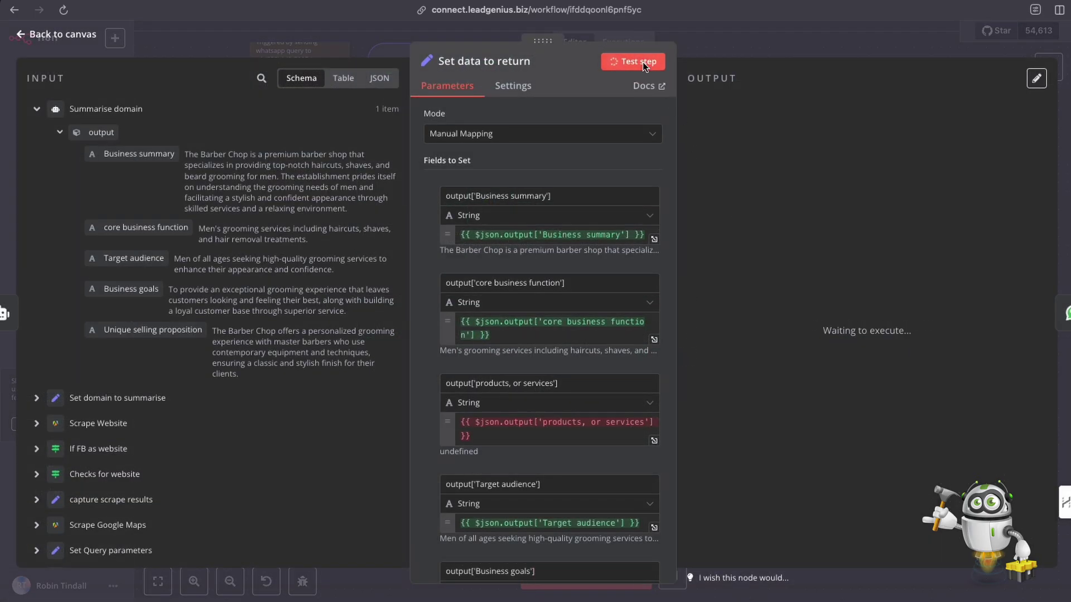
pyautogui.click(724, 47)
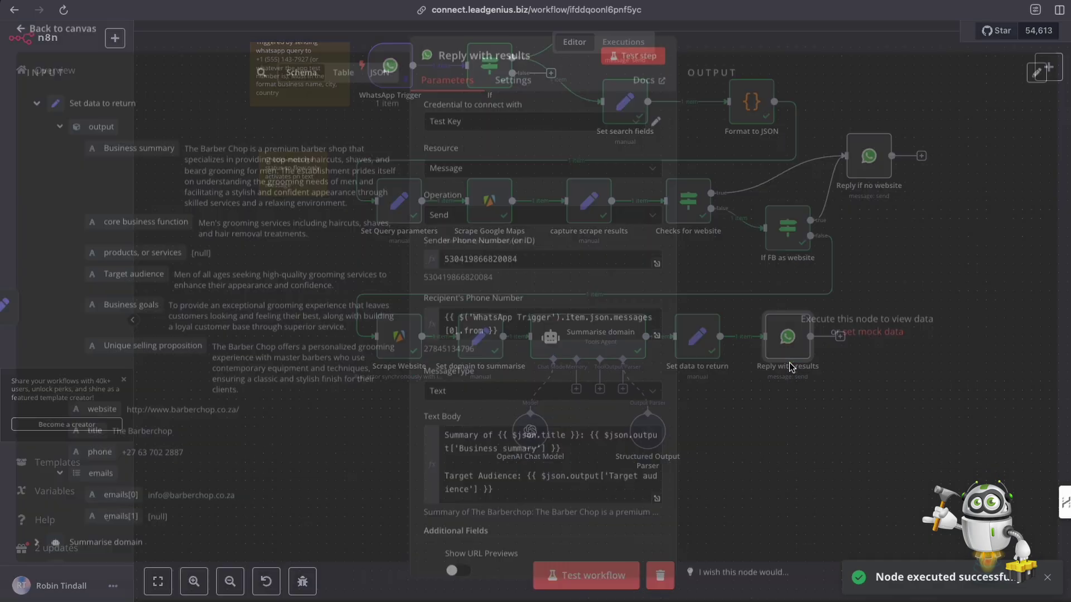
# Step: Open the Reply with results node's Text Body in the expression editor, compare its expressions with the rendered message, and close the editor
pyautogui.doubleClick(791, 369)
pyautogui.scroll(-1, 474, 324)
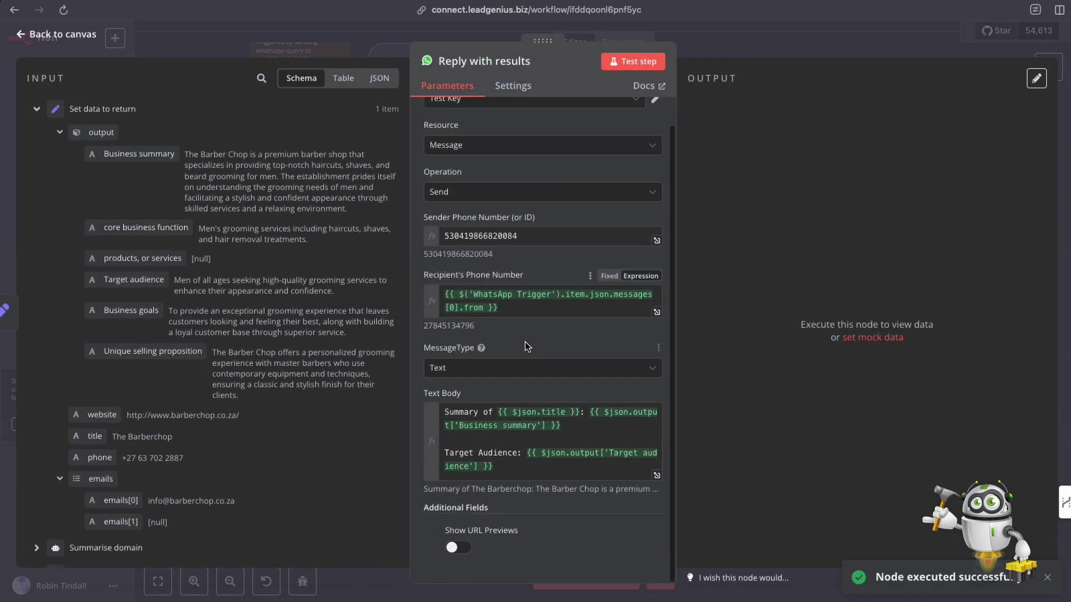
pyautogui.click(657, 475)
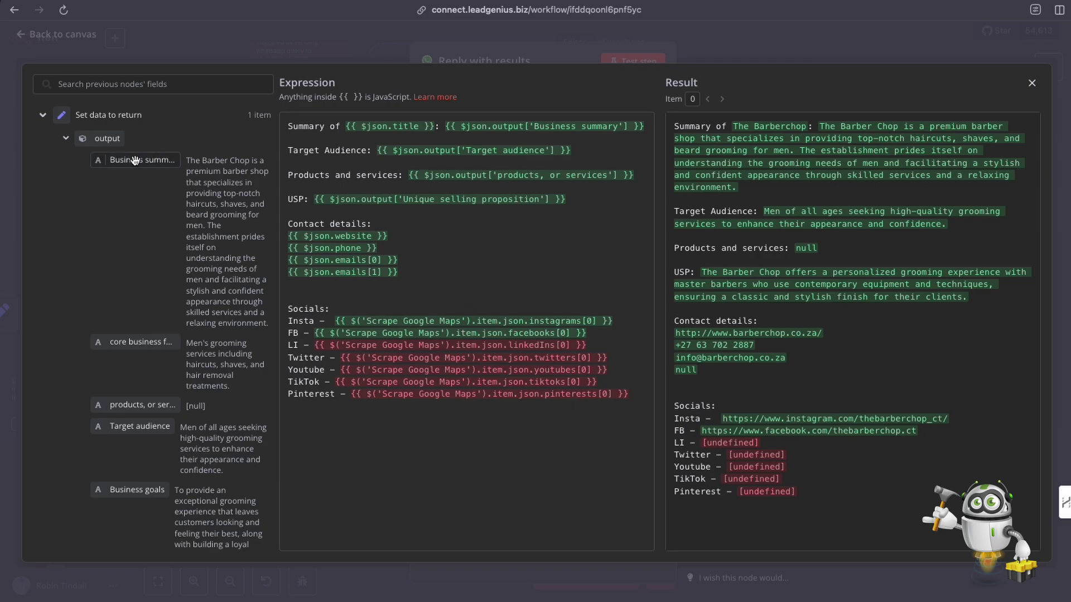
pyautogui.moveTo(135, 161); pyautogui.dragTo(157, 146)
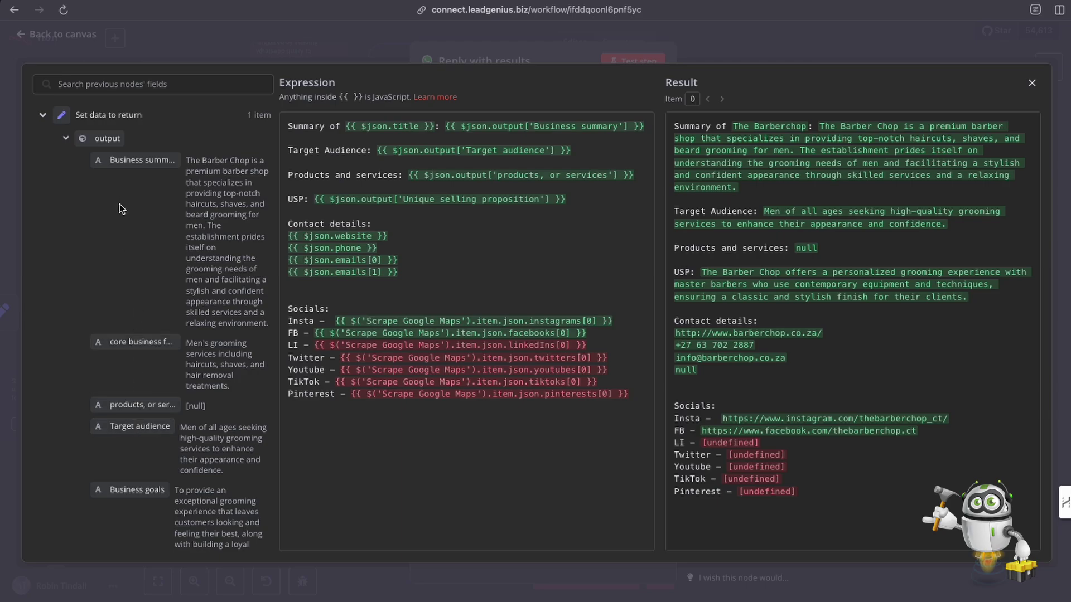
pyautogui.scroll(-7, 119, 203)
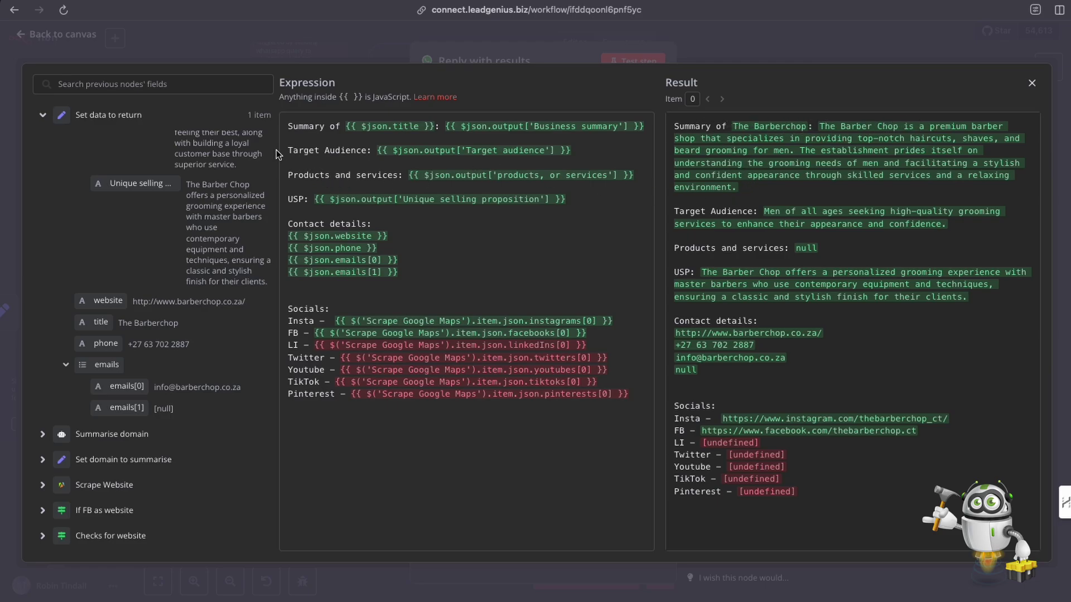
pyautogui.moveTo(289, 151); pyautogui.dragTo(358, 149)
pyautogui.moveTo(292, 175); pyautogui.dragTo(400, 181)
pyautogui.moveTo(286, 200); pyautogui.dragTo(310, 200)
pyautogui.click(433, 271)
pyautogui.moveTo(674, 126); pyautogui.dragTo(783, 510)
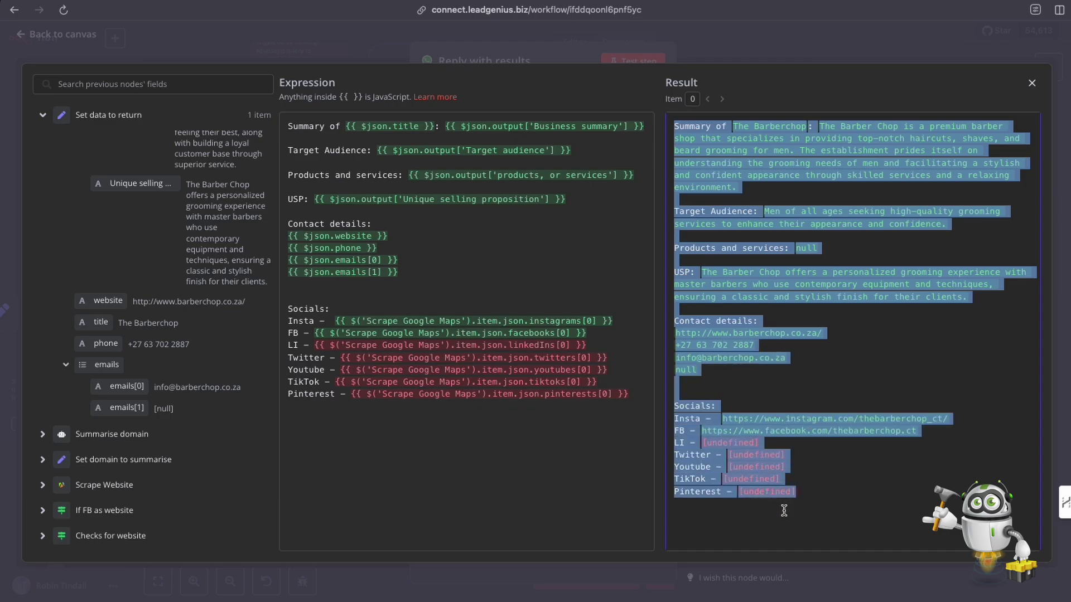
pyautogui.click(1032, 83)
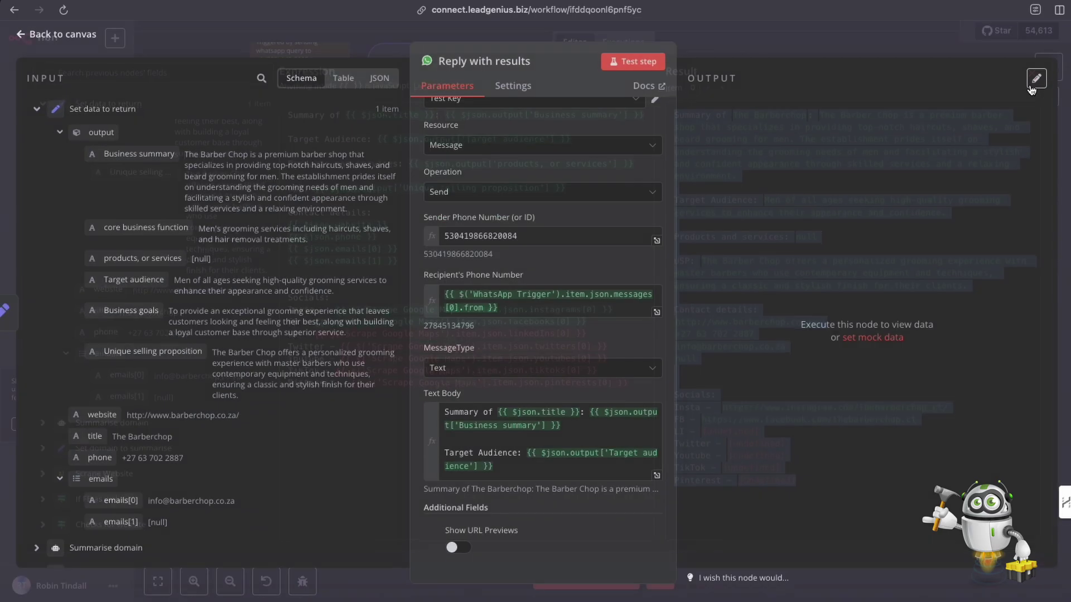
# Step: Test the Reply with results node to send the WhatsApp message, and examine its JSON output
pyautogui.click(631, 62)
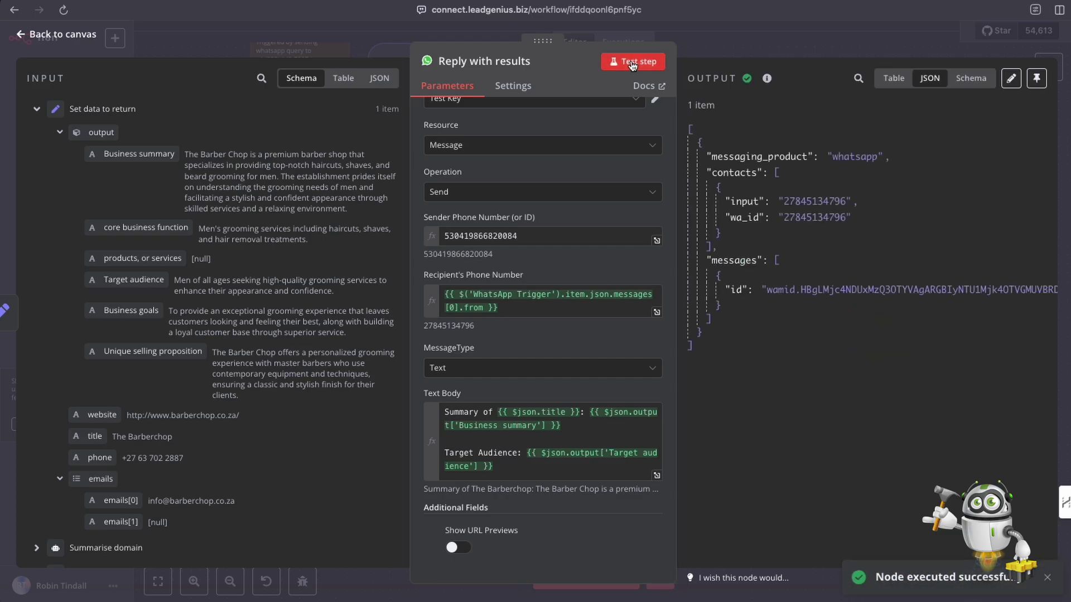
pyautogui.hscroll(3, 854, 178)
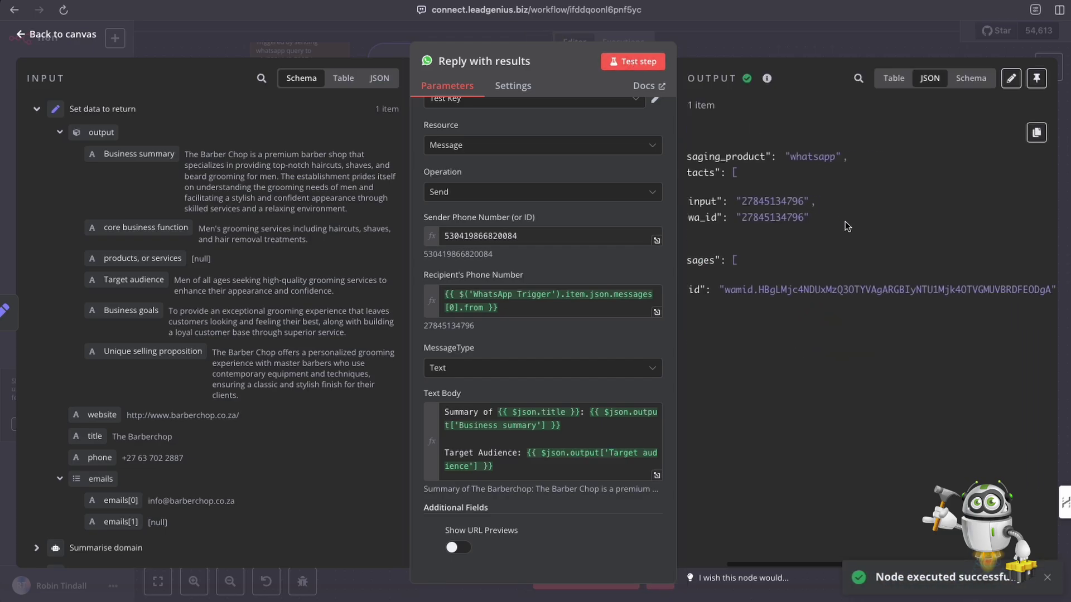
pyautogui.hscroll(-3, 845, 222)
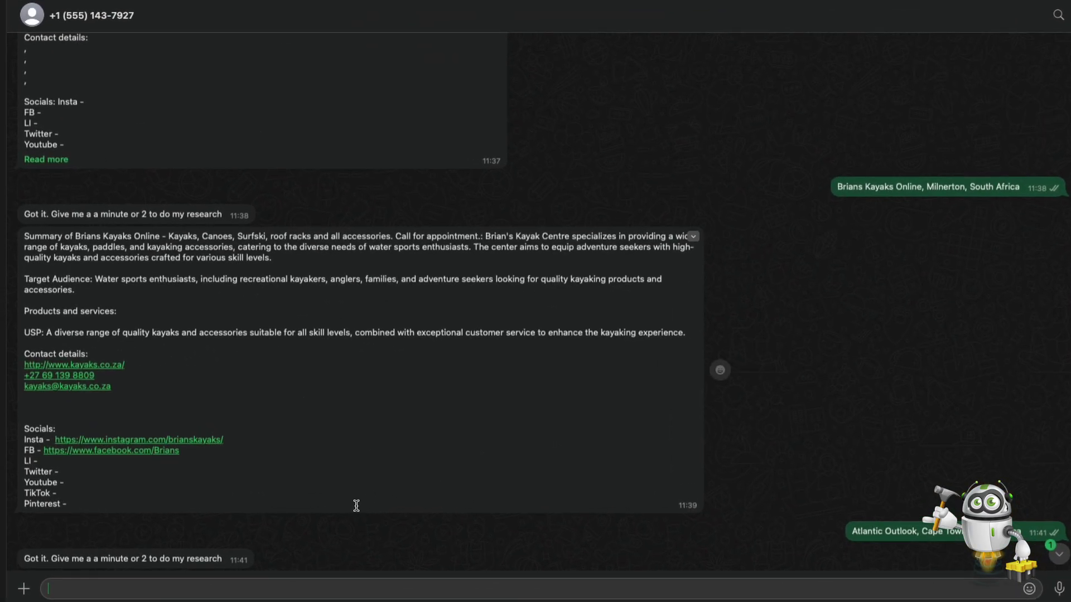
# Step: Switch to the WhatsApp chat and check the newest Barberchop summary message
pyautogui.scroll(-6, 323, 524)
pyautogui.scroll(-8, 323, 523)
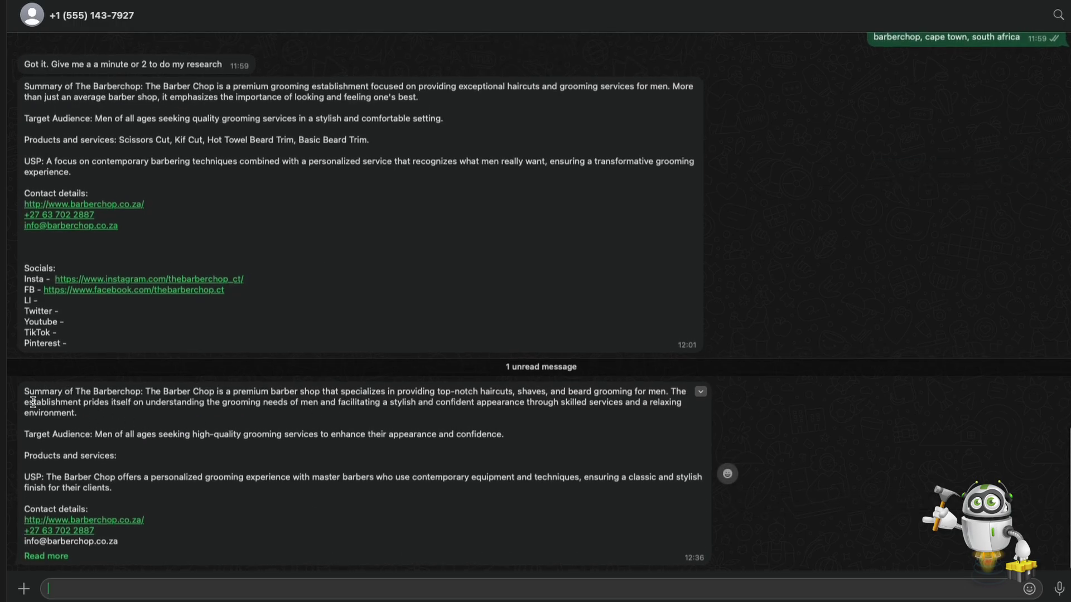
pyautogui.moveTo(149, 393); pyautogui.dragTo(178, 558)
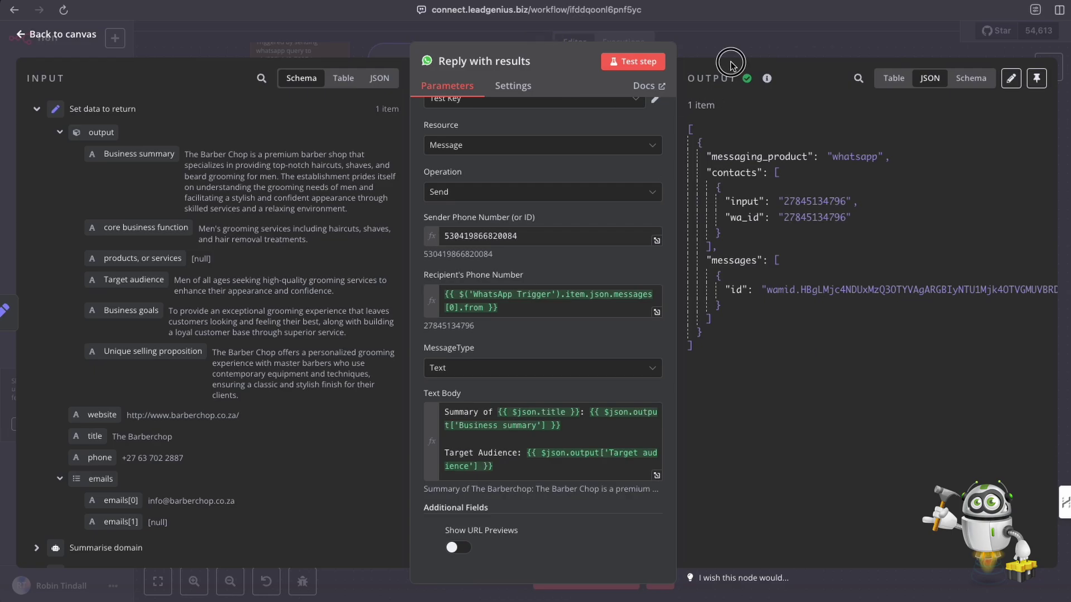
# Step: Switch back to n8n, close the Reply with results node, and save the workflow
pyautogui.click(730, 62)
pyautogui.click(866, 42)
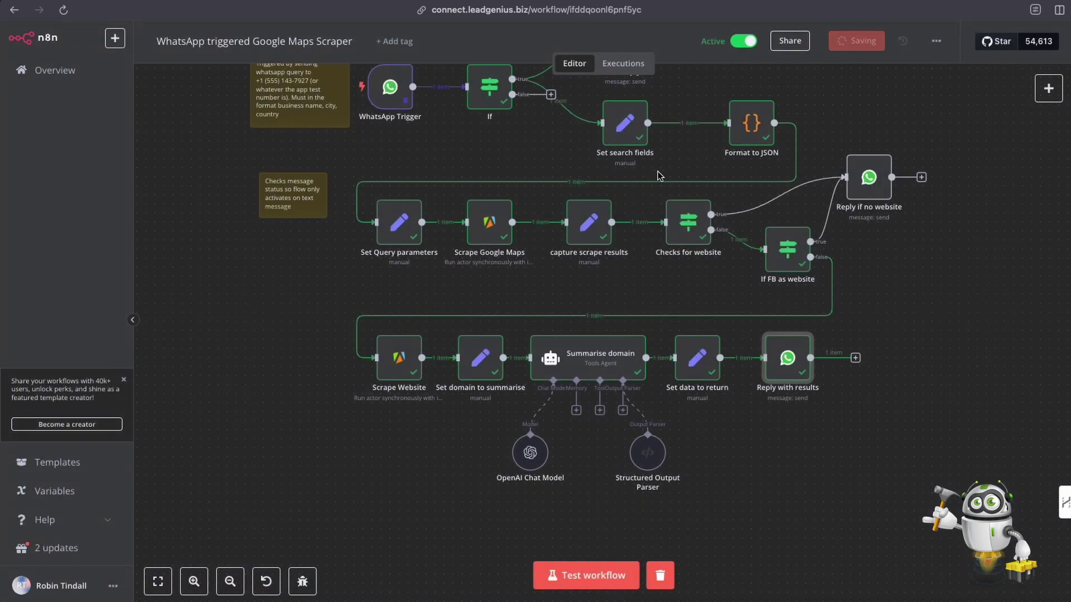
pyautogui.scroll(3, 633, 192)
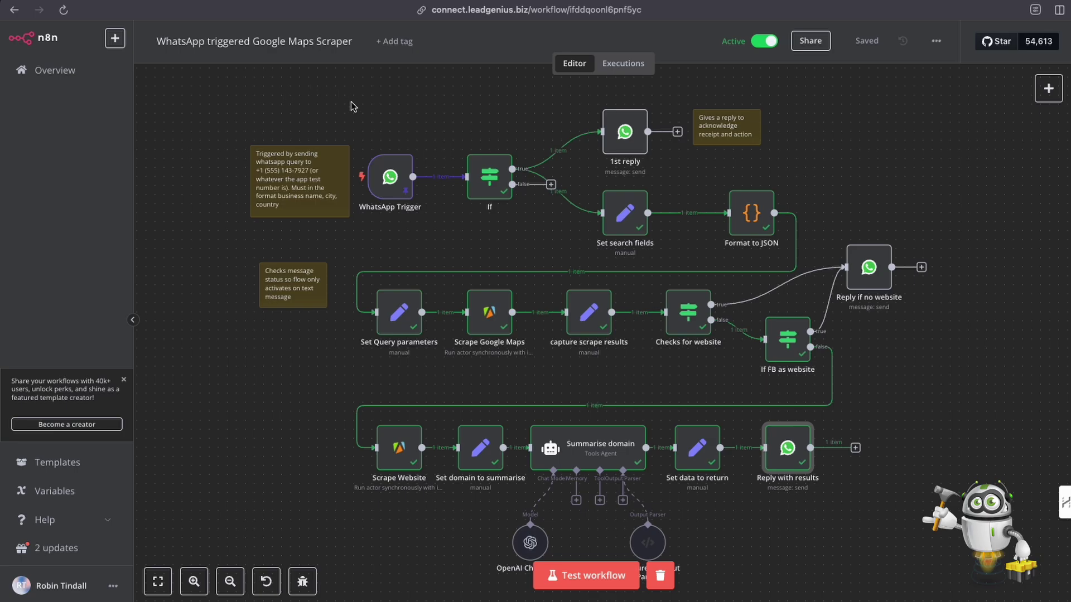
pyautogui.moveTo(408, 170)
pyautogui.moveTo(594, 304)
pyautogui.scroll(-1, 587, 304)
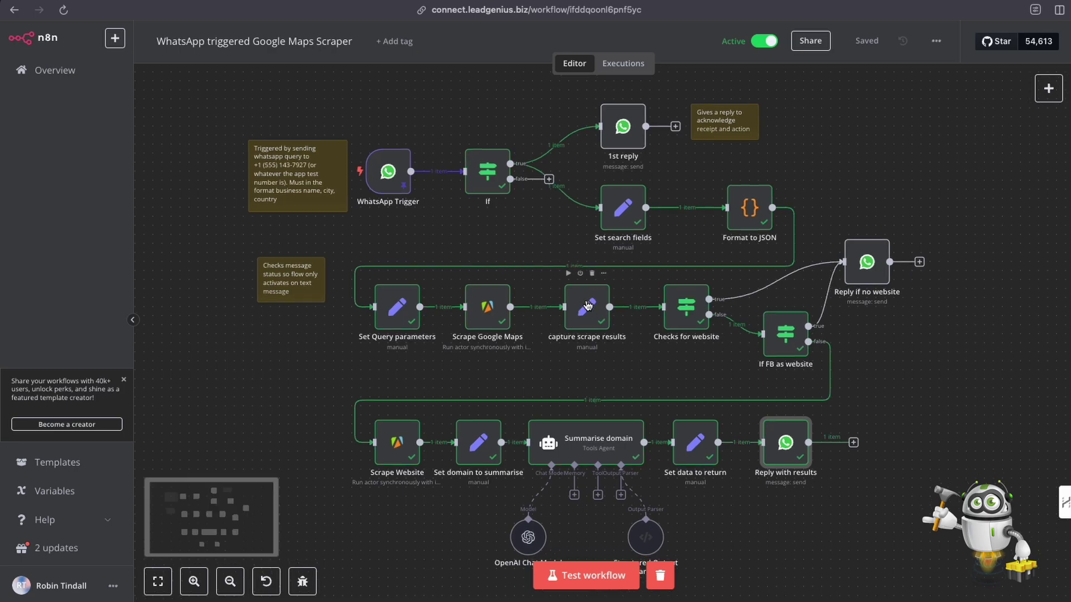